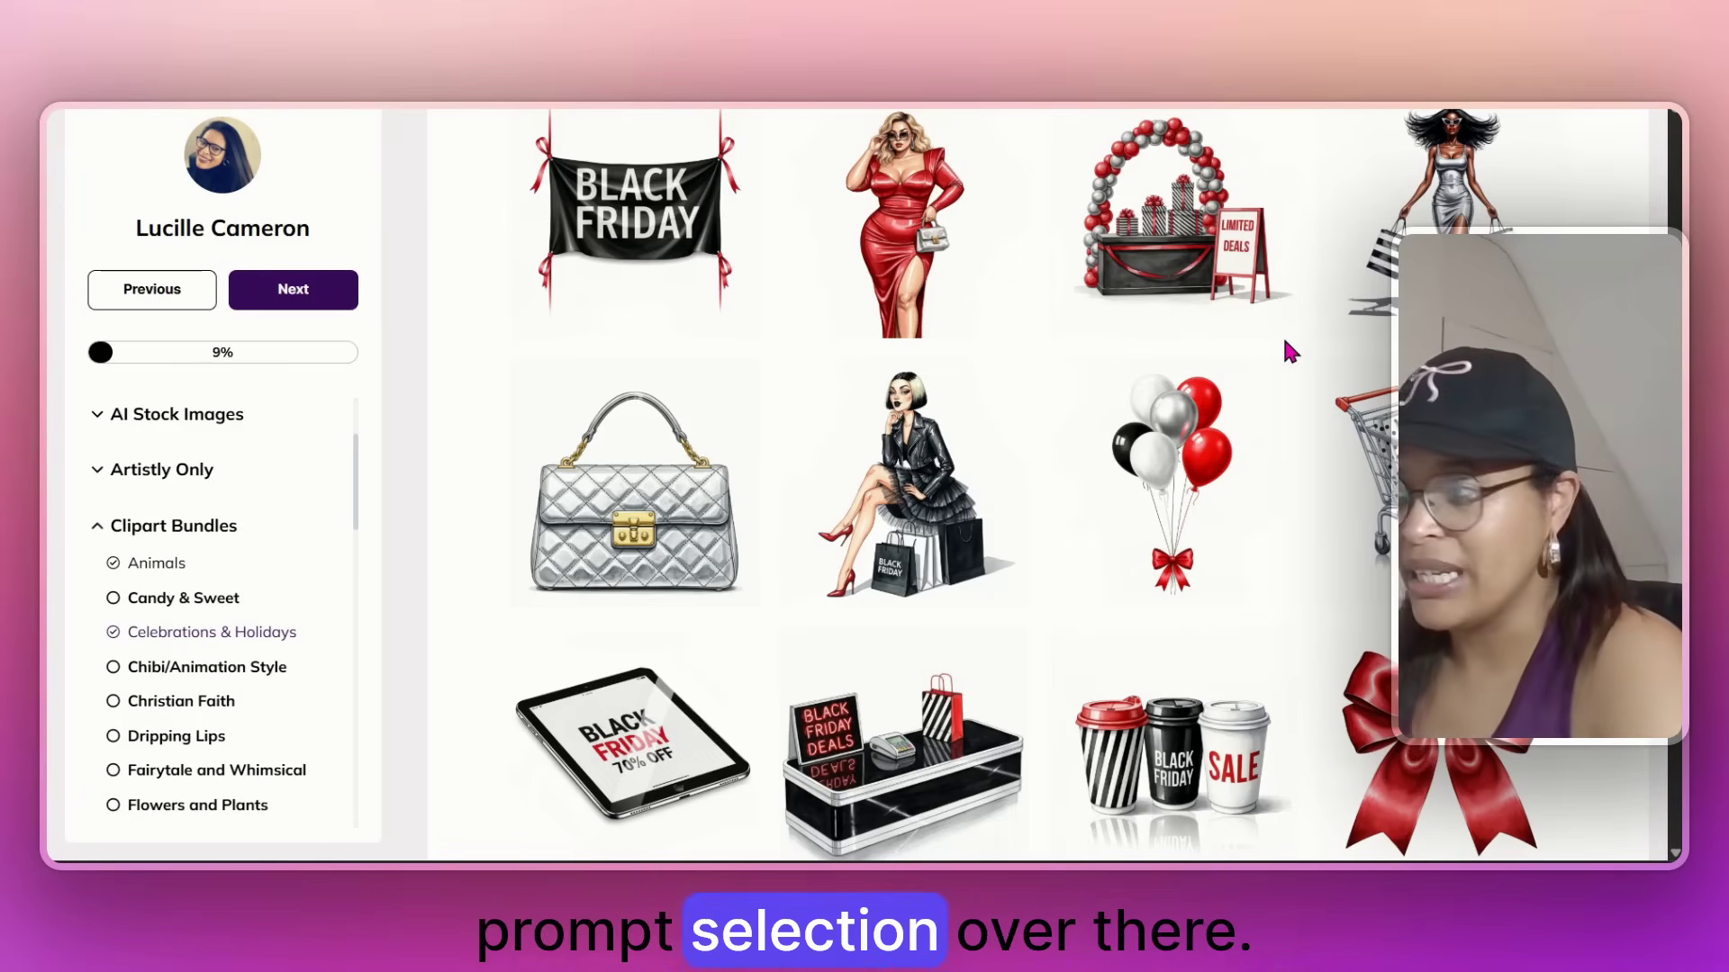
# Open the Black Friday Tablet Ad Clipart entry and review its tool, style and dimensions
pyautogui.scroll(-2, 1302, 419)
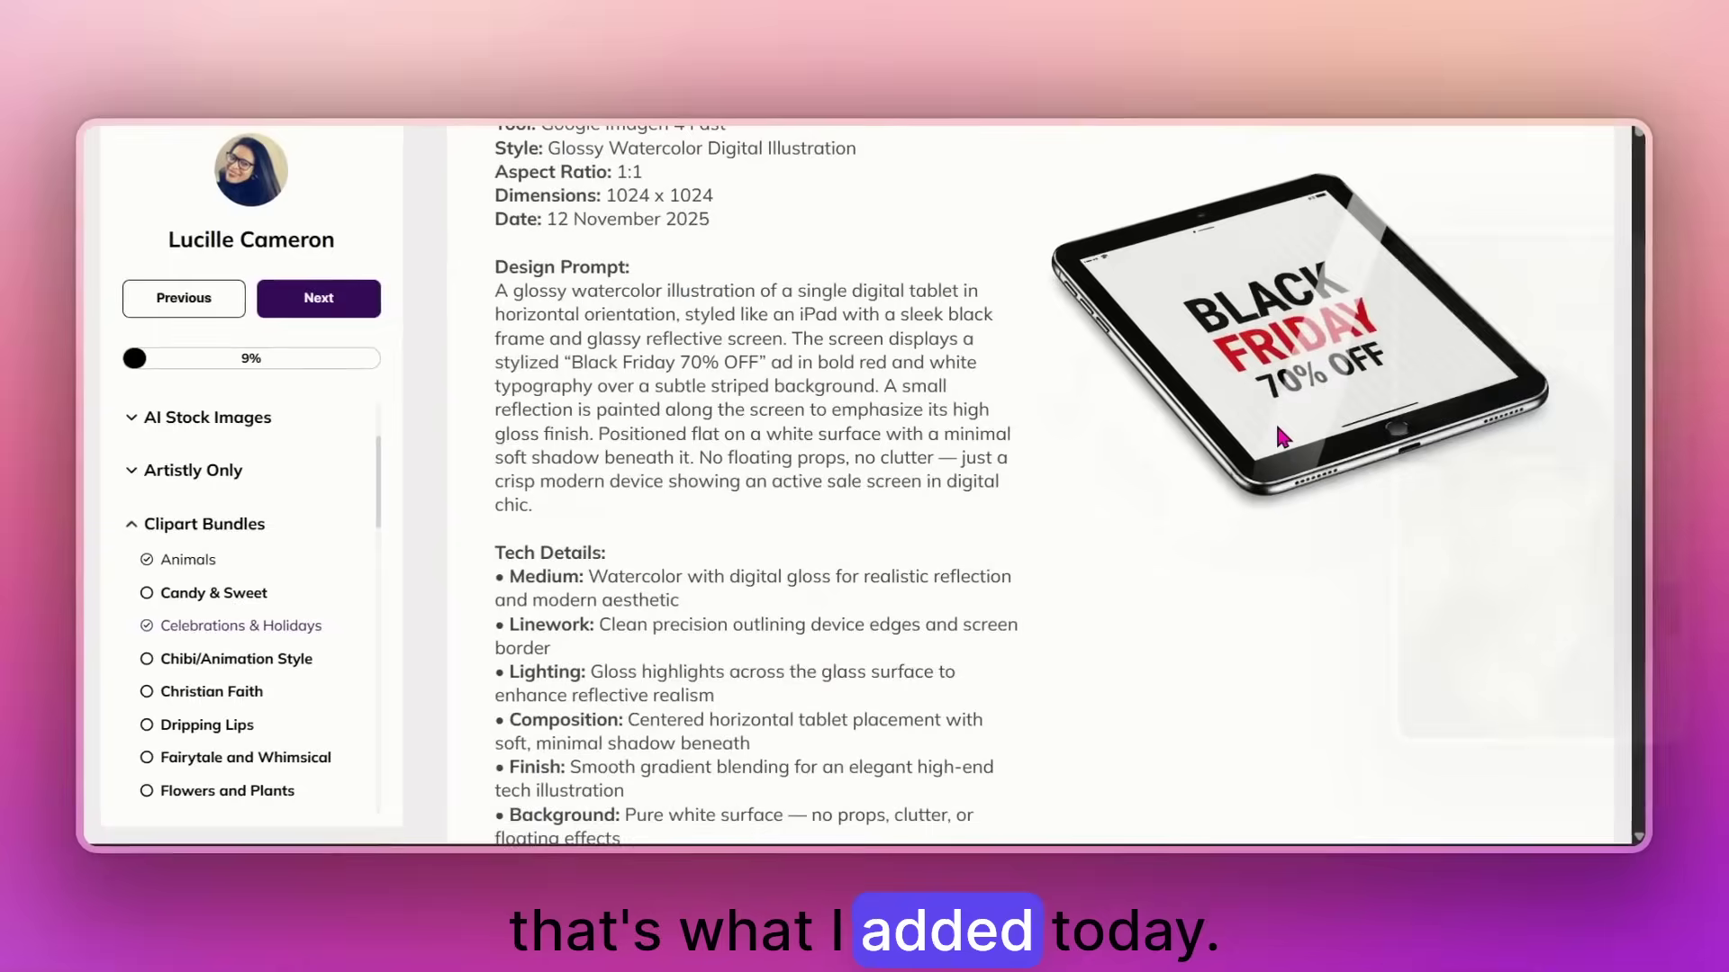
pyautogui.scroll(3, 1098, 653)
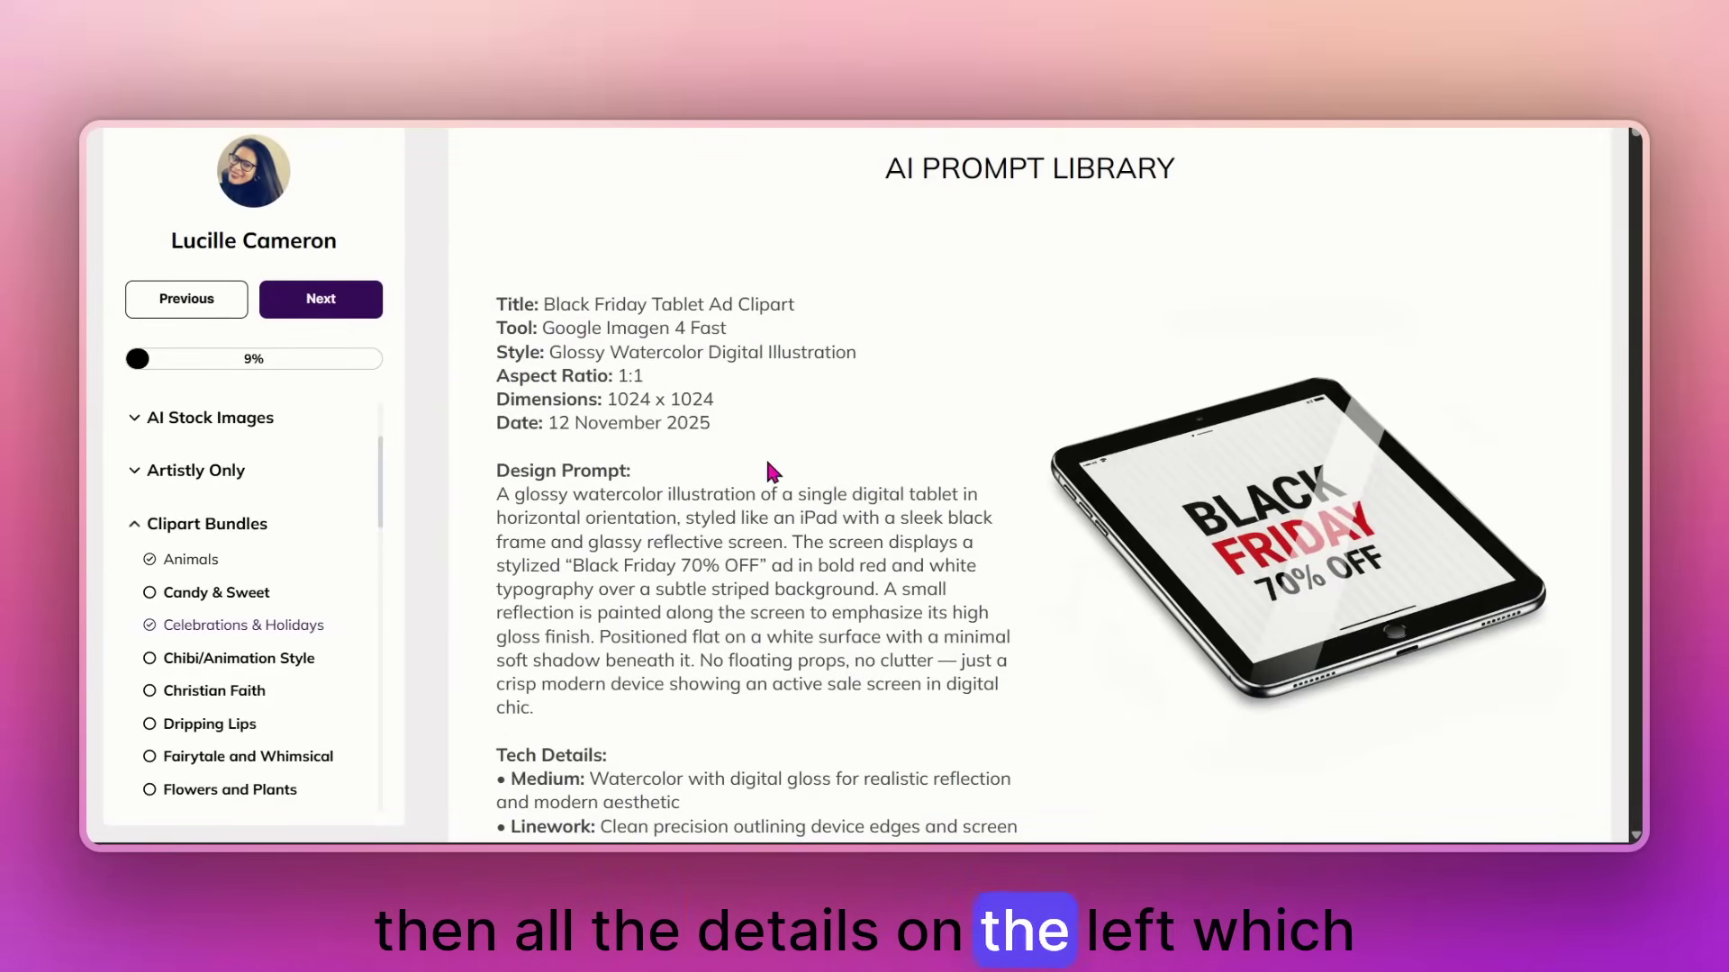
pyautogui.moveTo(490, 354); pyautogui.dragTo(827, 346)
pyautogui.click(495, 345)
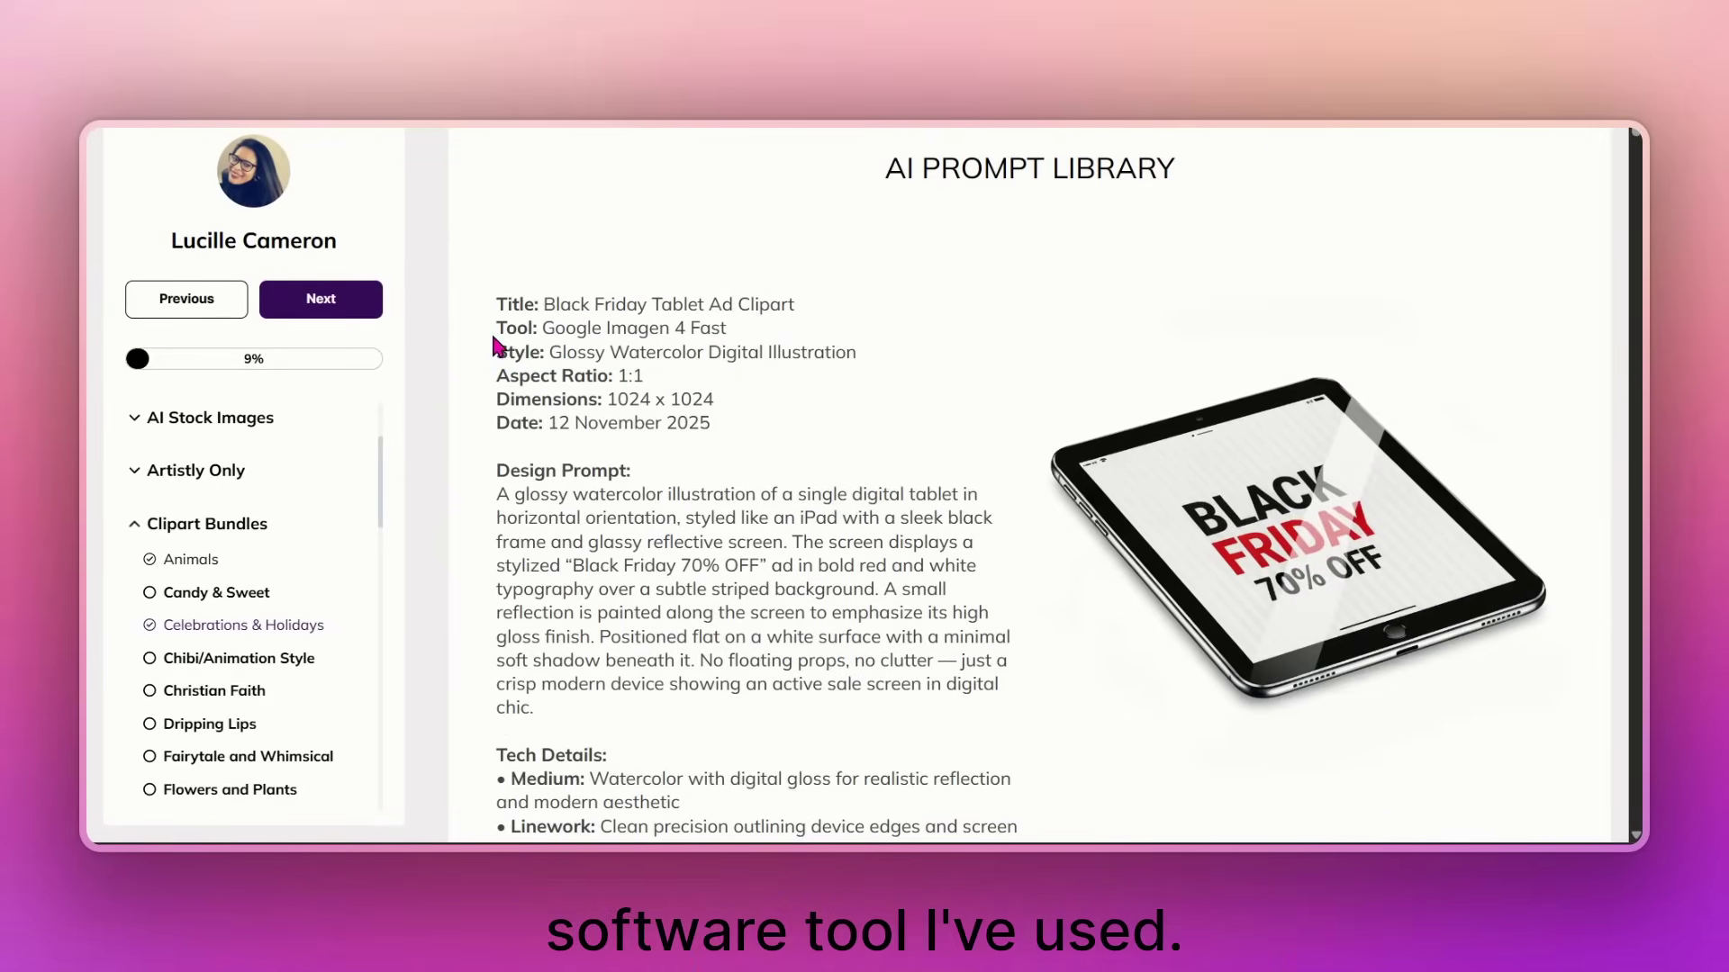
pyautogui.moveTo(664, 322); pyautogui.dragTo(796, 333)
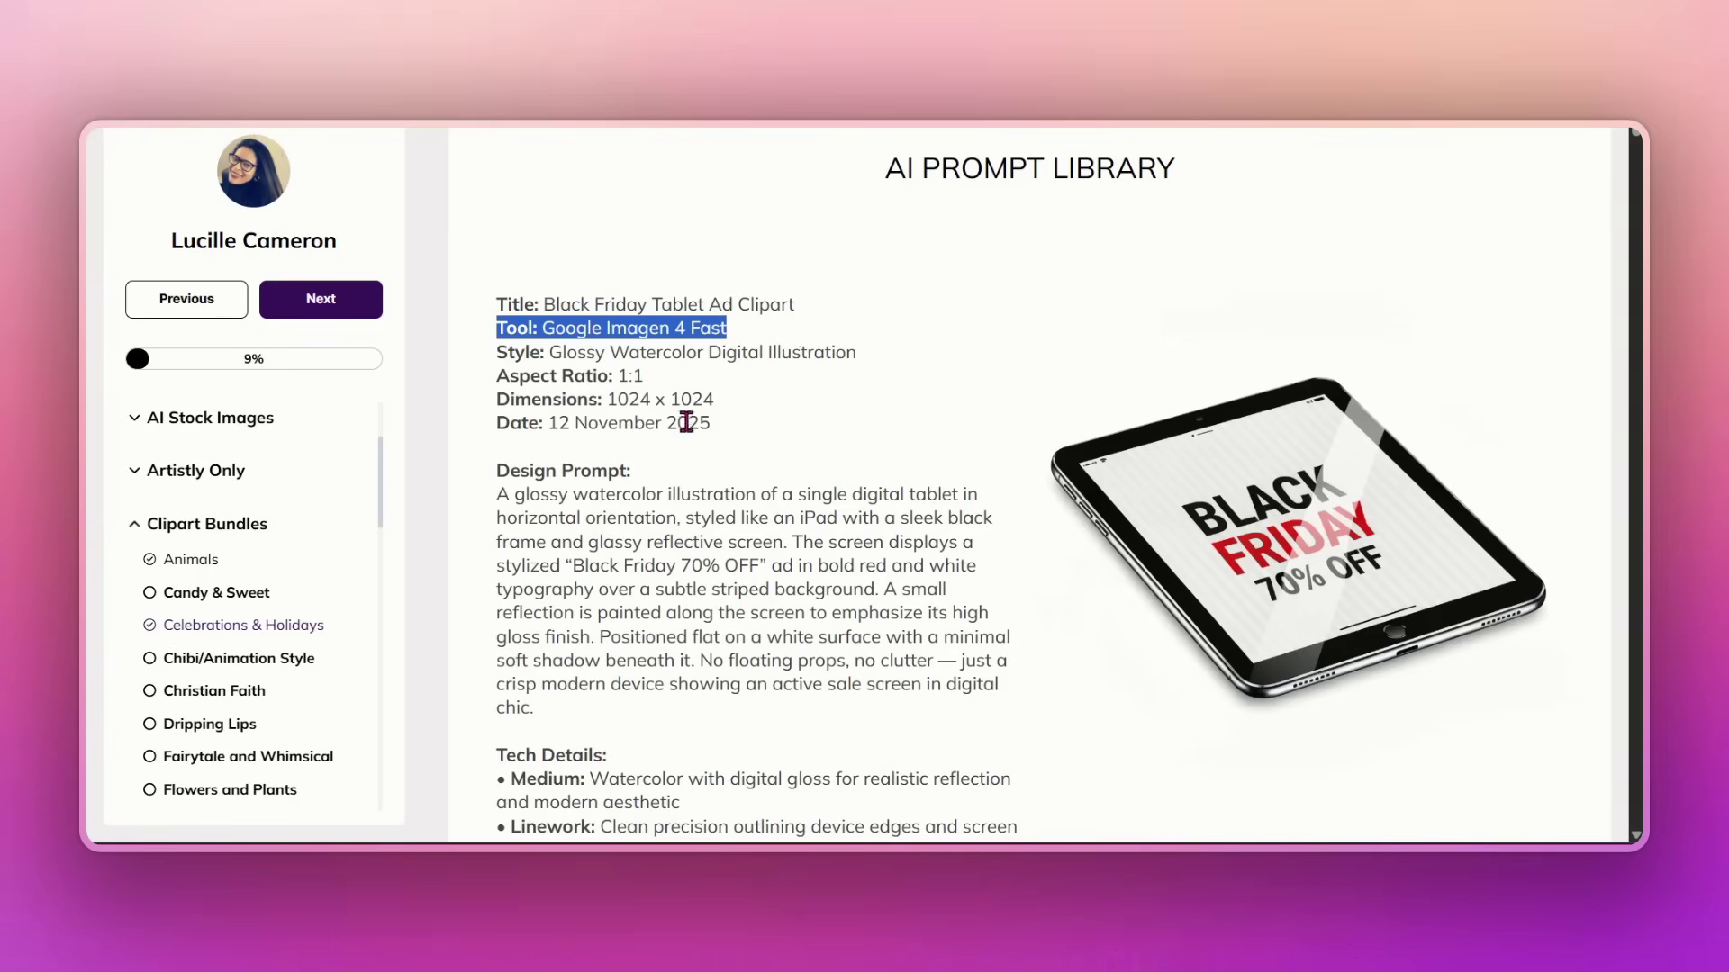
pyautogui.moveTo(714, 400); pyautogui.dragTo(763, 427)
# Read the design prompt and tech details of the Black Friday tablet clipart
pyautogui.scroll(-3, 856, 495)
pyautogui.moveTo(540, 506); pyautogui.dragTo(491, 315)
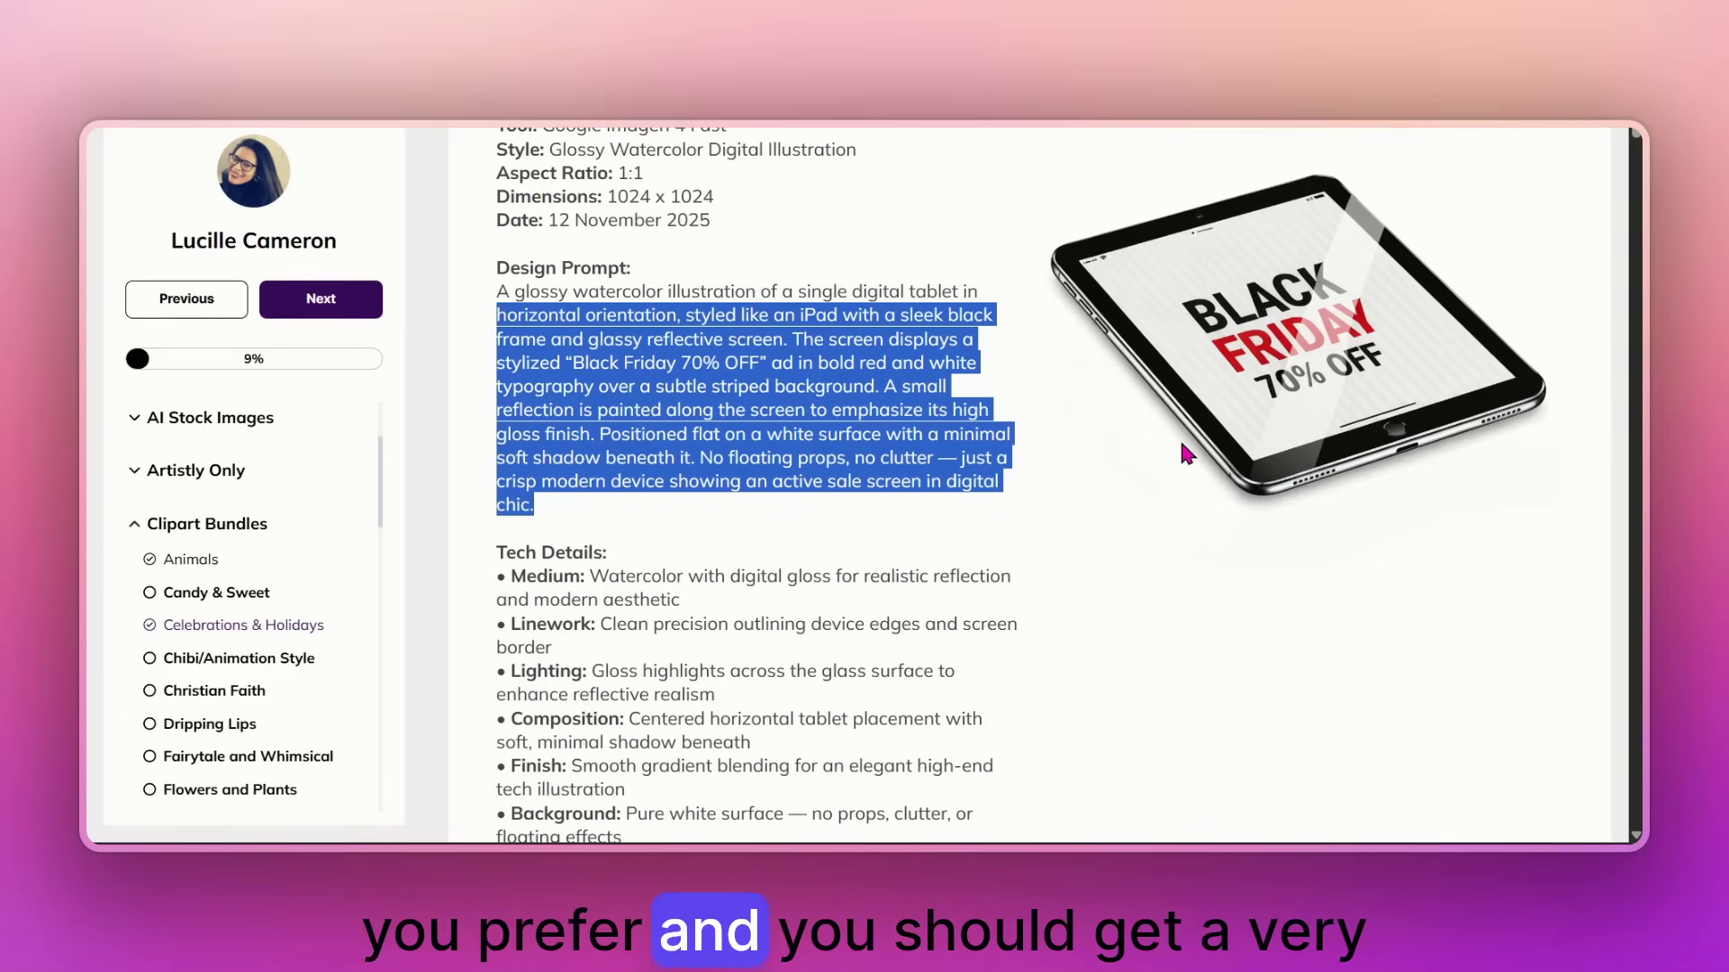
pyautogui.scroll(3, 1183, 449)
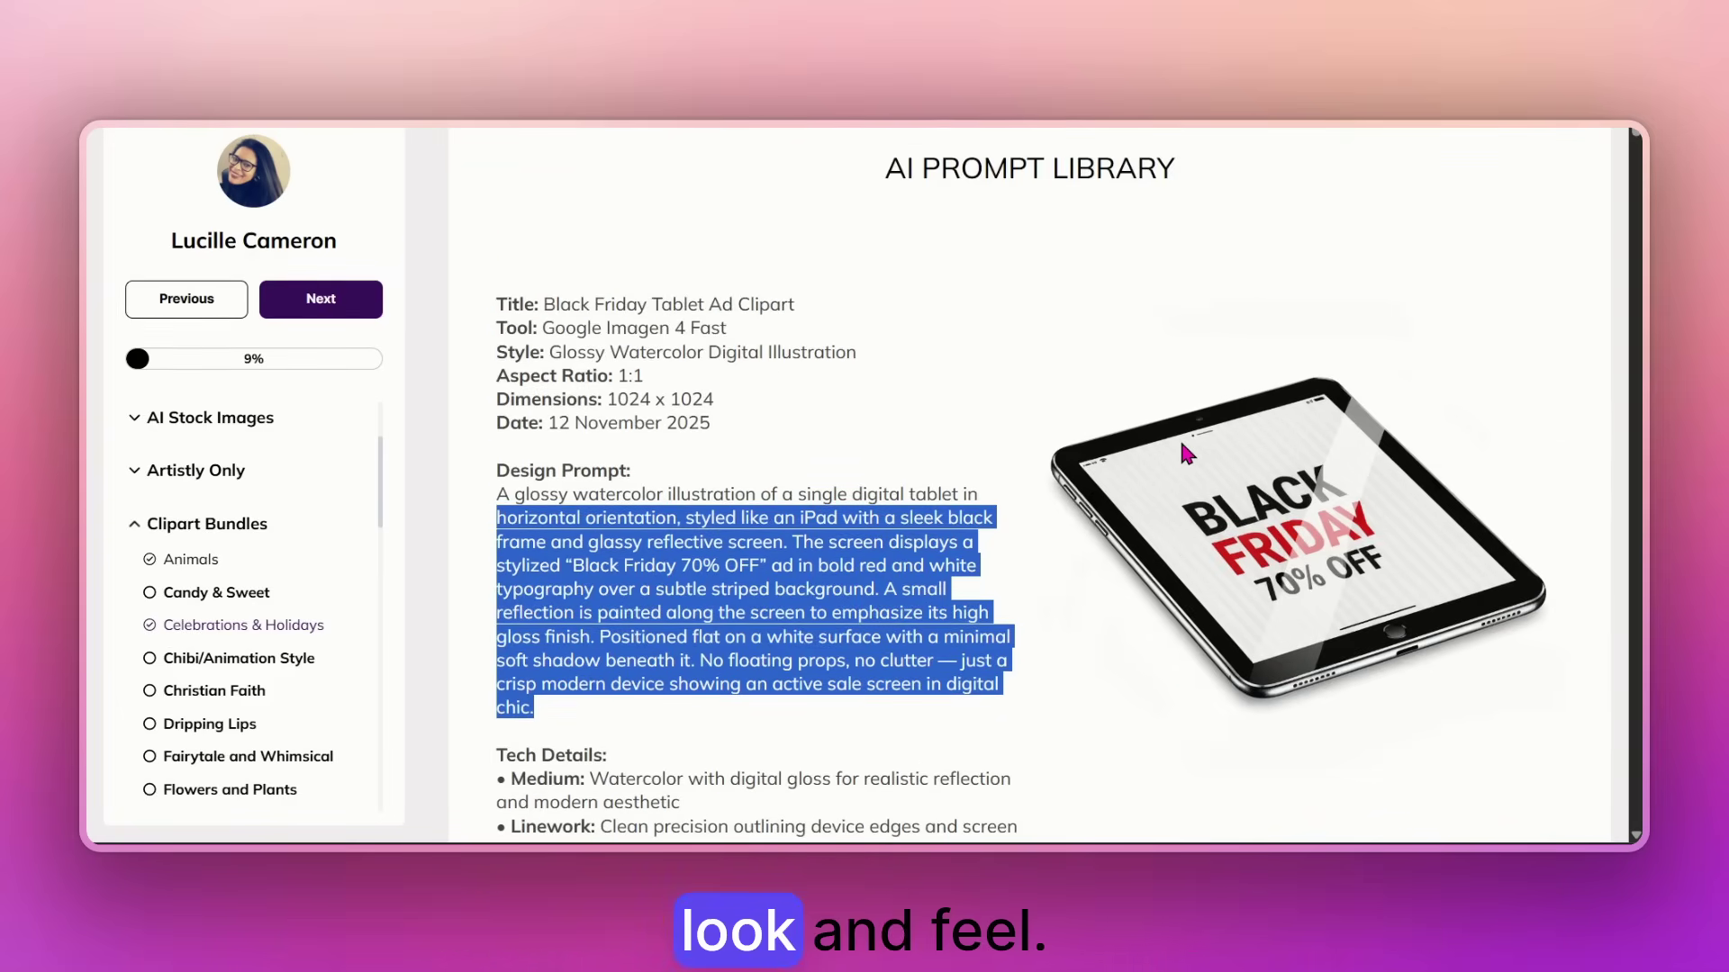
pyautogui.scroll(-7, 1179, 439)
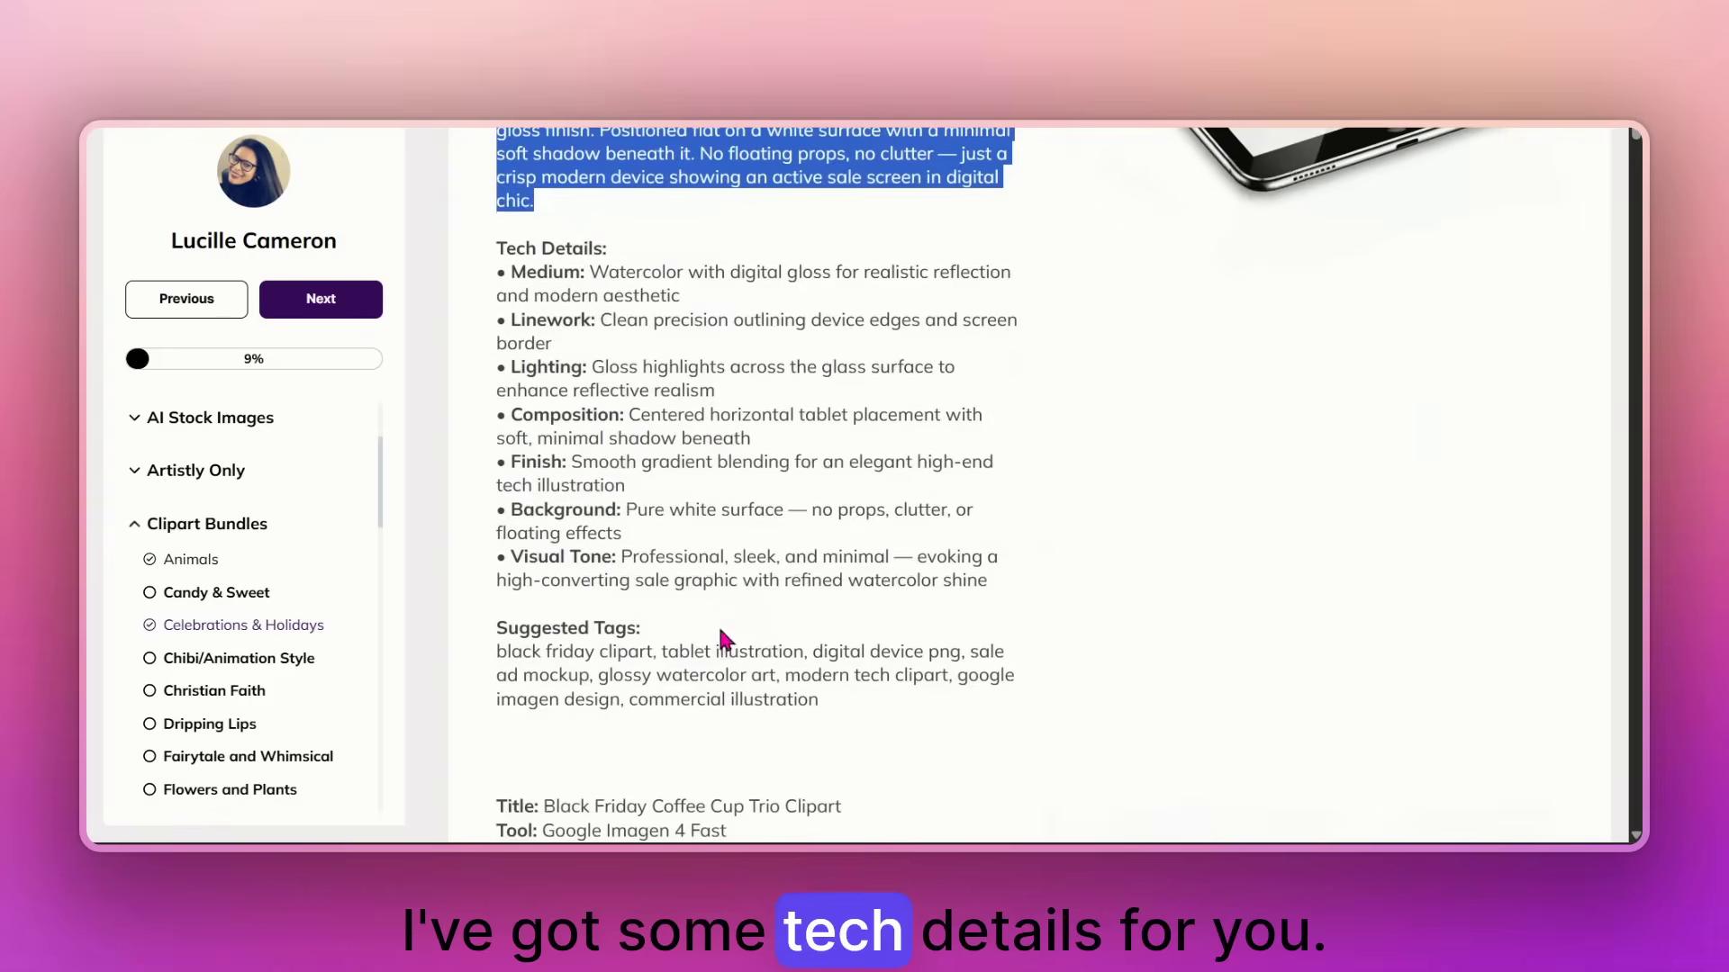
pyautogui.moveTo(987, 594); pyautogui.dragTo(494, 268)
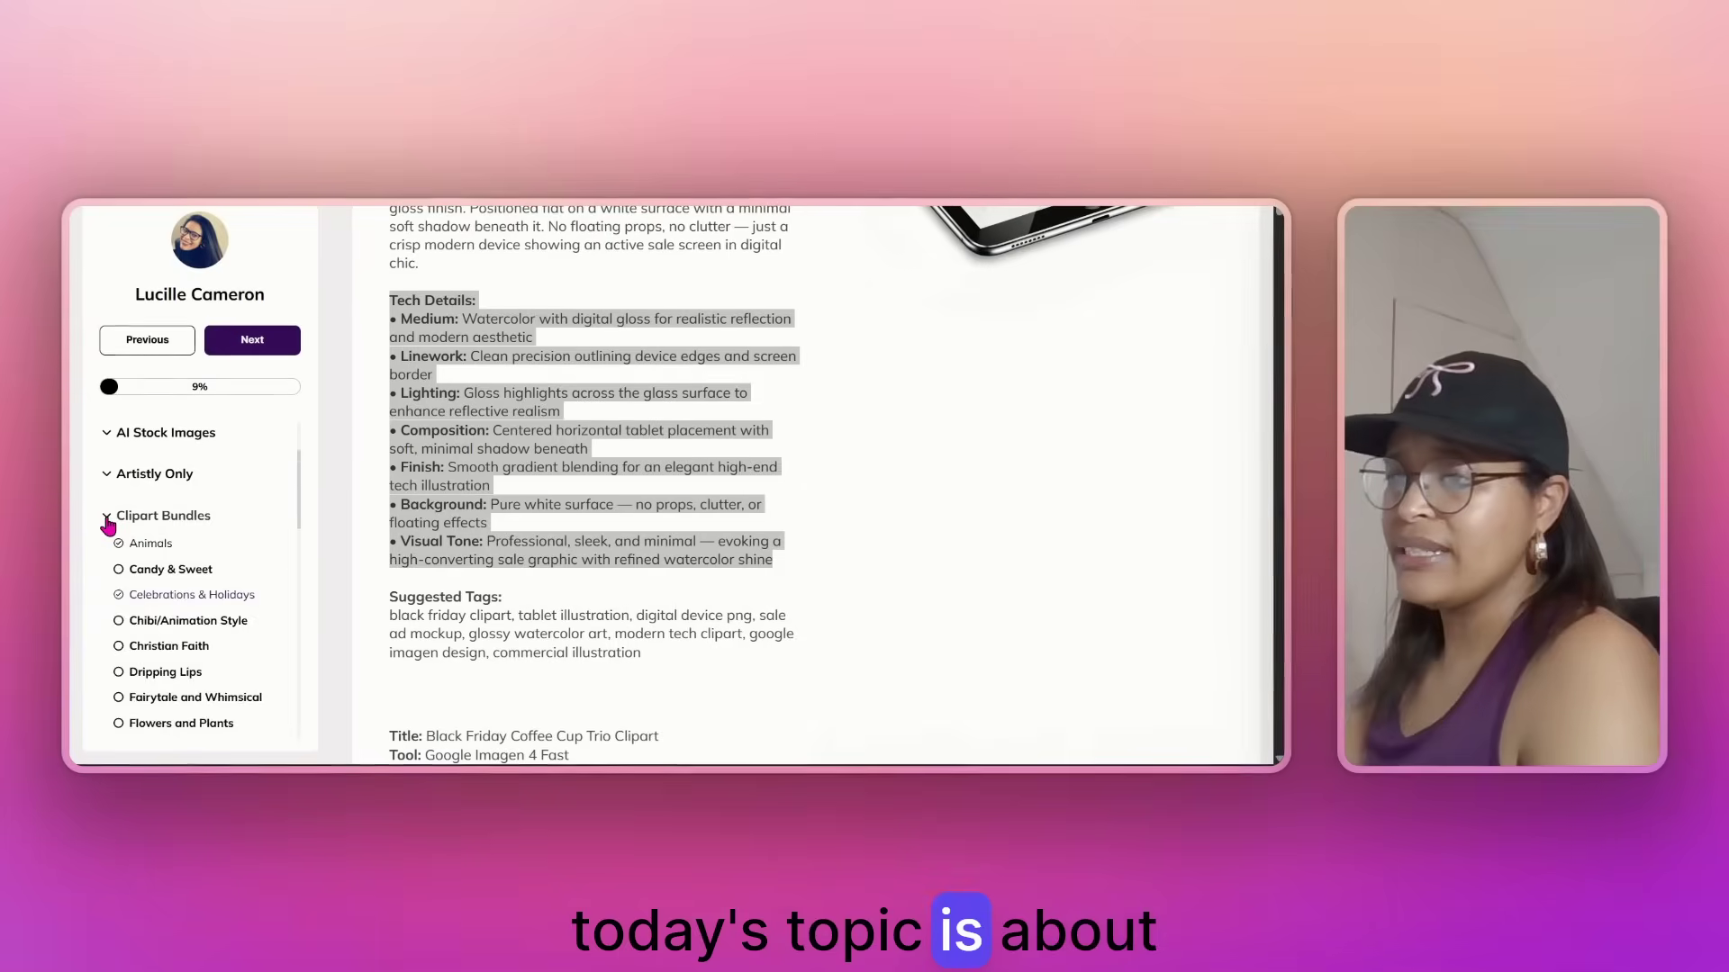
# Collapse the Clipart Bundles section and expand Members Tool Stack in the course outline
pyautogui.click(209, 524)
pyautogui.scroll(2, 165, 513)
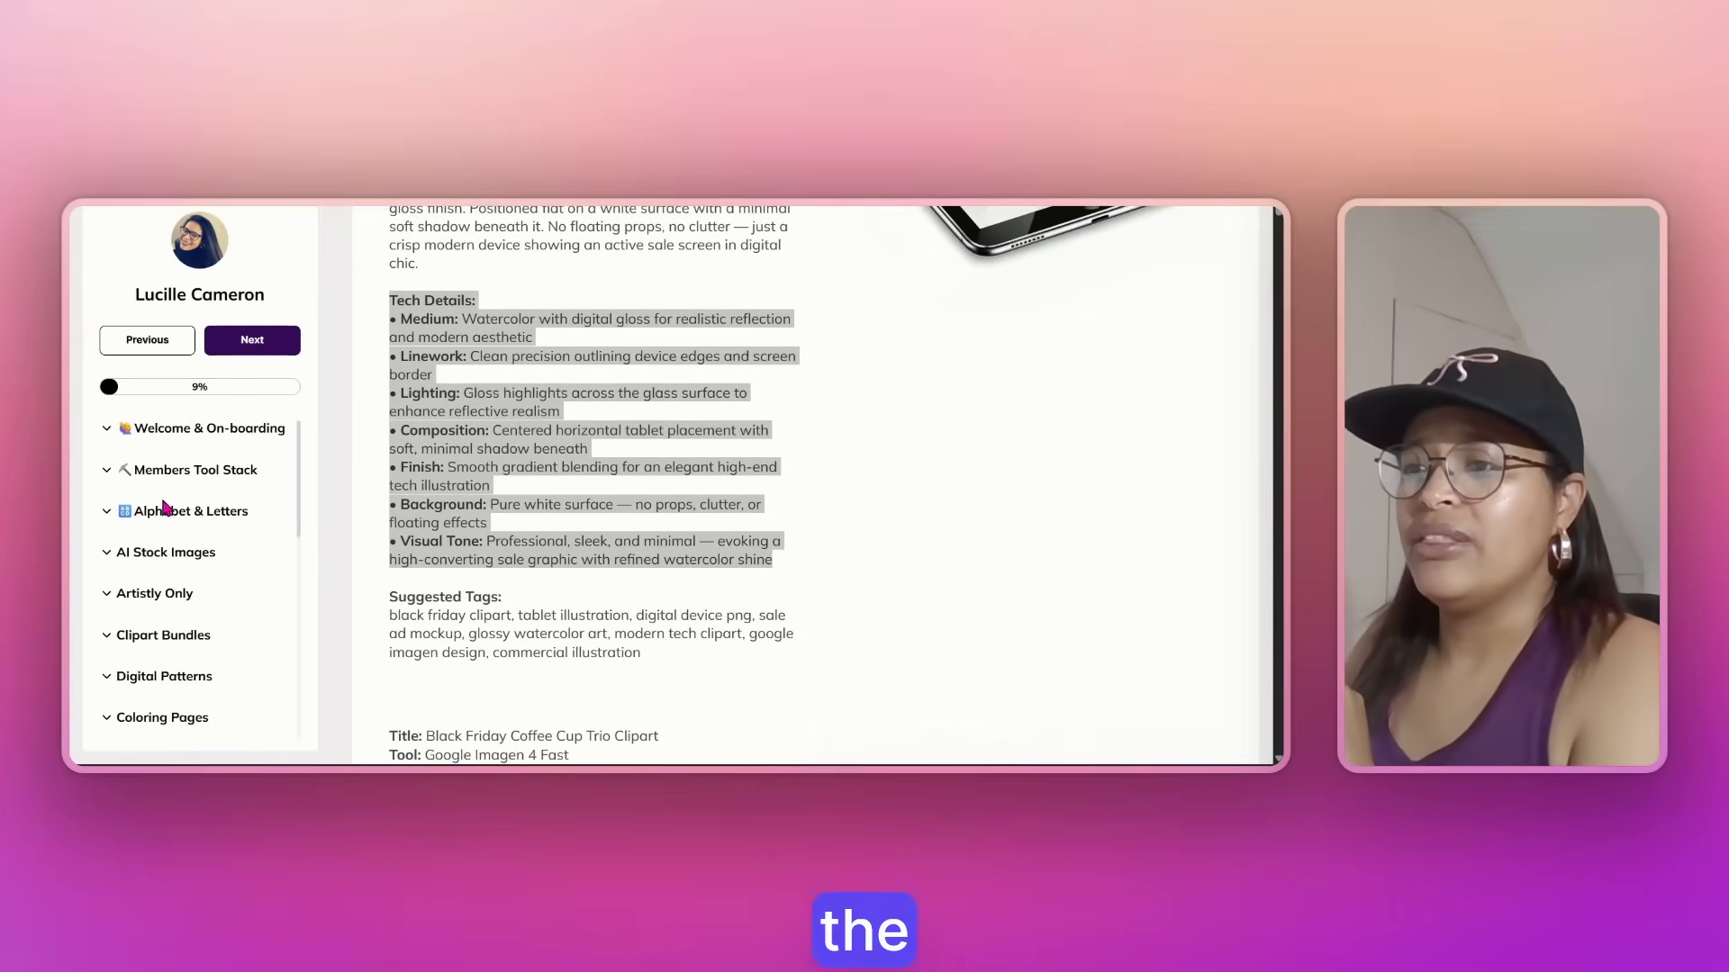
pyautogui.click(105, 473)
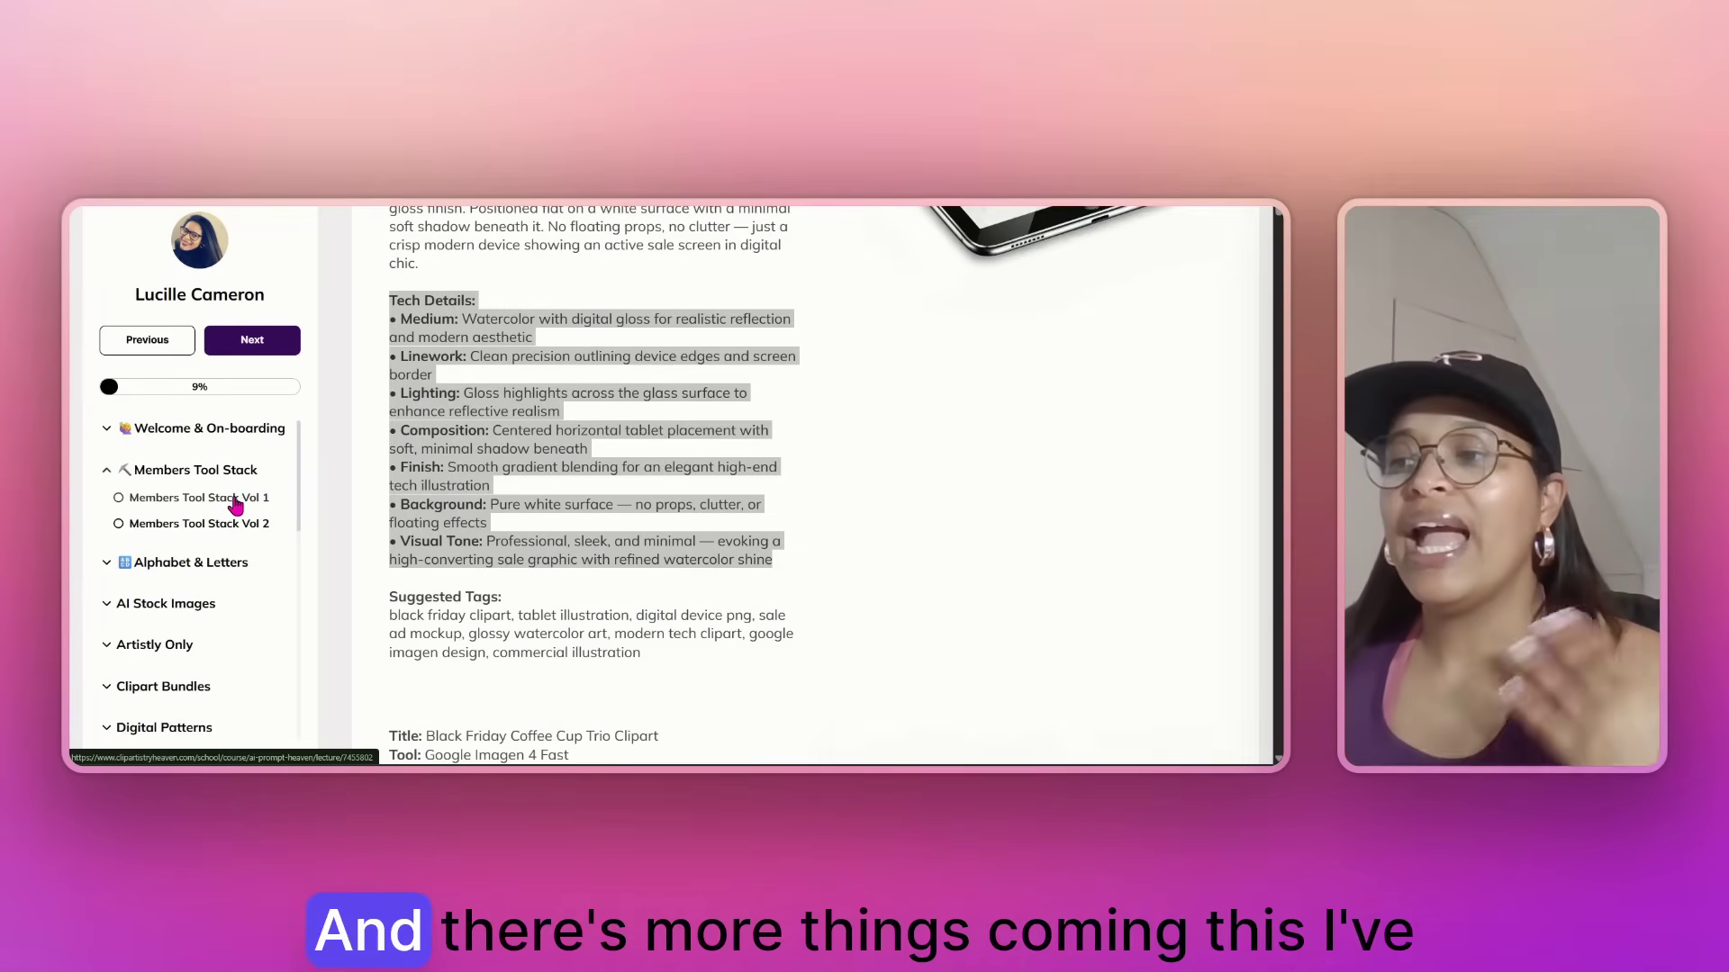
# Look through the course categories and open the Members Tool Stack Vol 2 lesson
pyautogui.scroll(-4, 236, 504)
pyautogui.scroll(1, 238, 505)
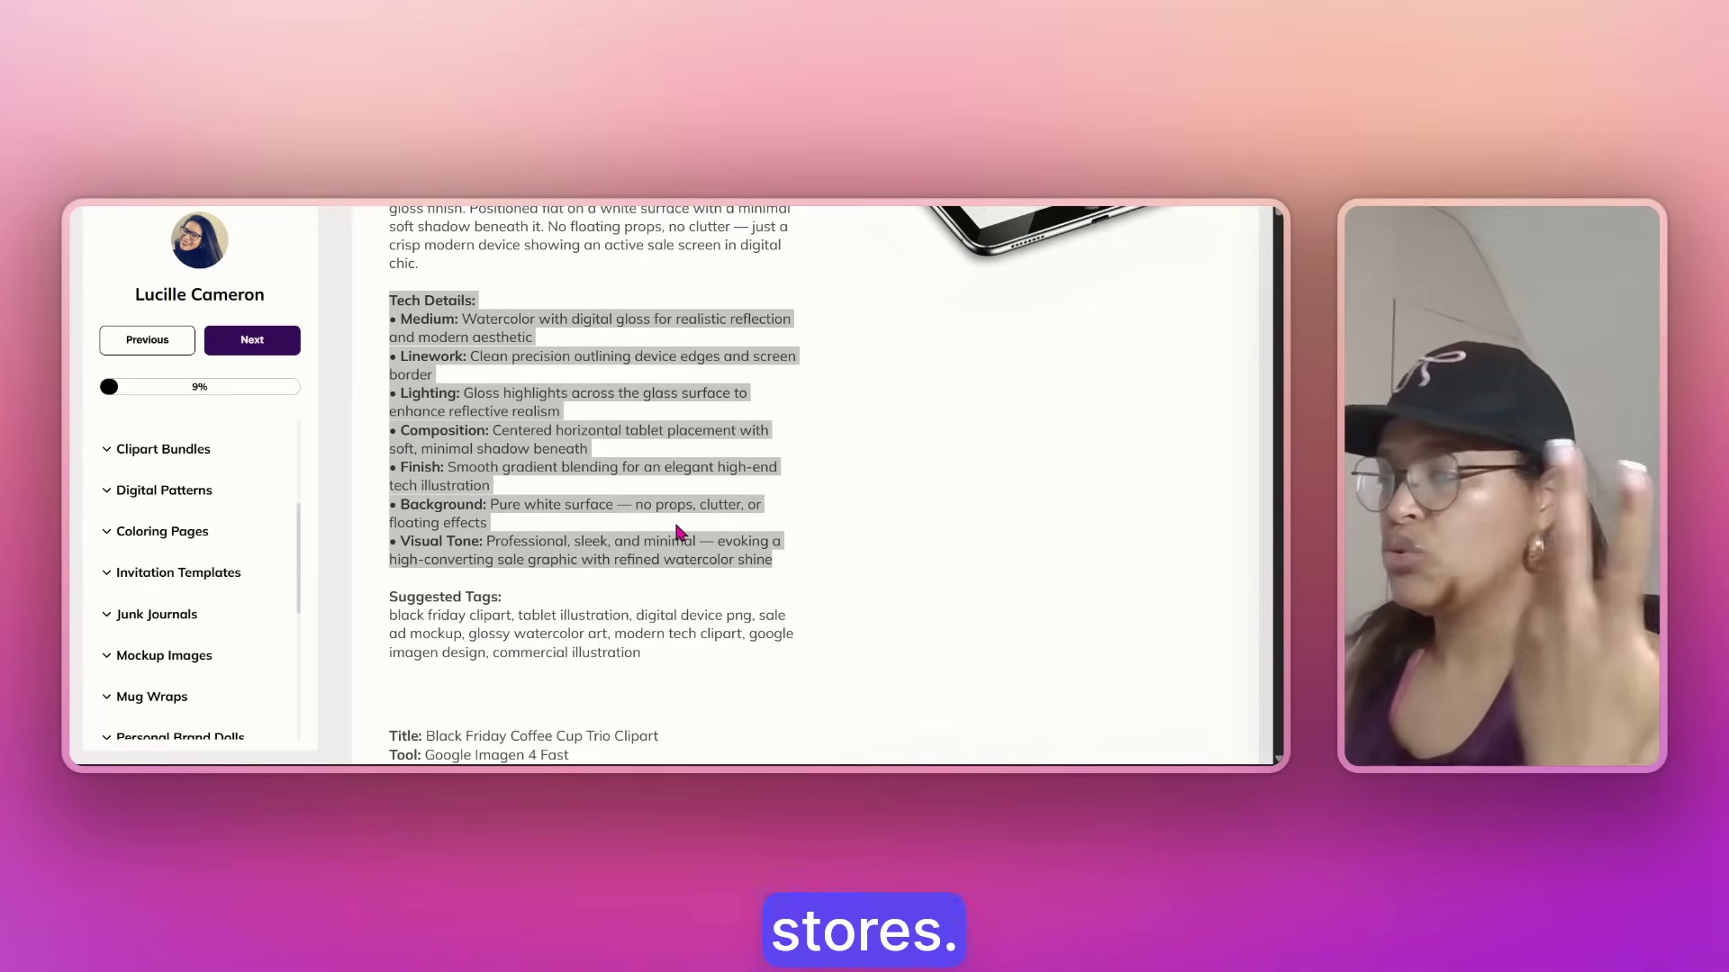
pyautogui.scroll(-1, 680, 540)
pyautogui.scroll(-3, 675, 525)
pyautogui.scroll(3, 675, 531)
pyautogui.scroll(3, 231, 483)
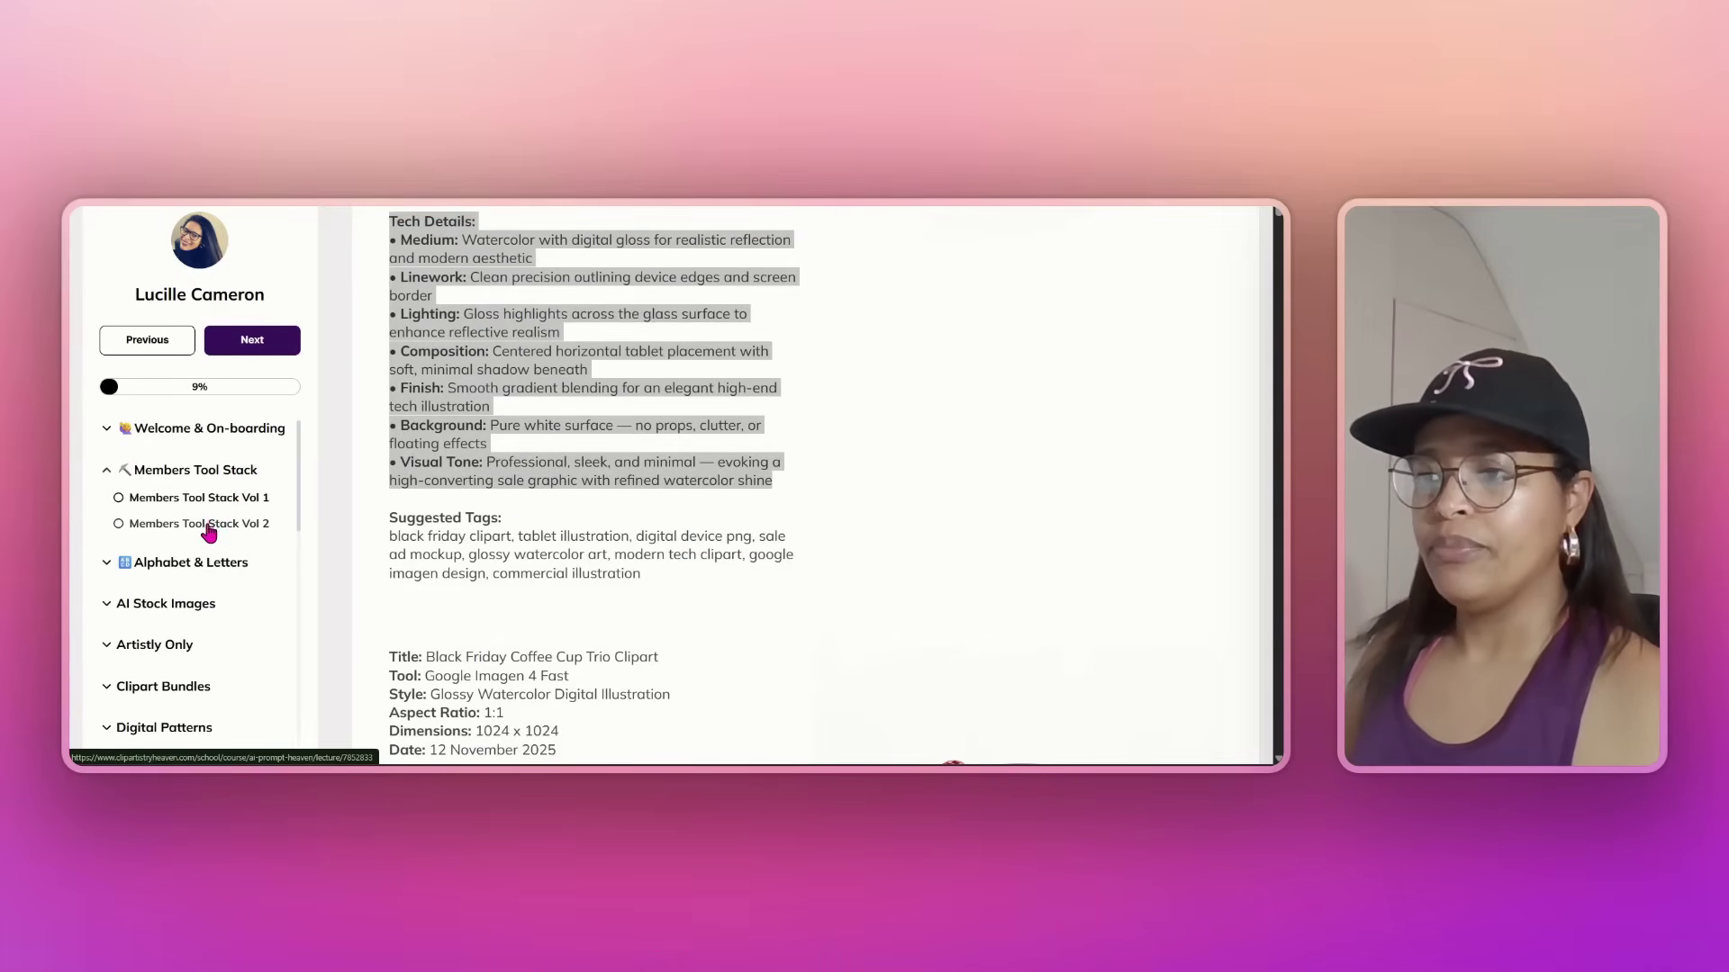
pyautogui.click(270, 529)
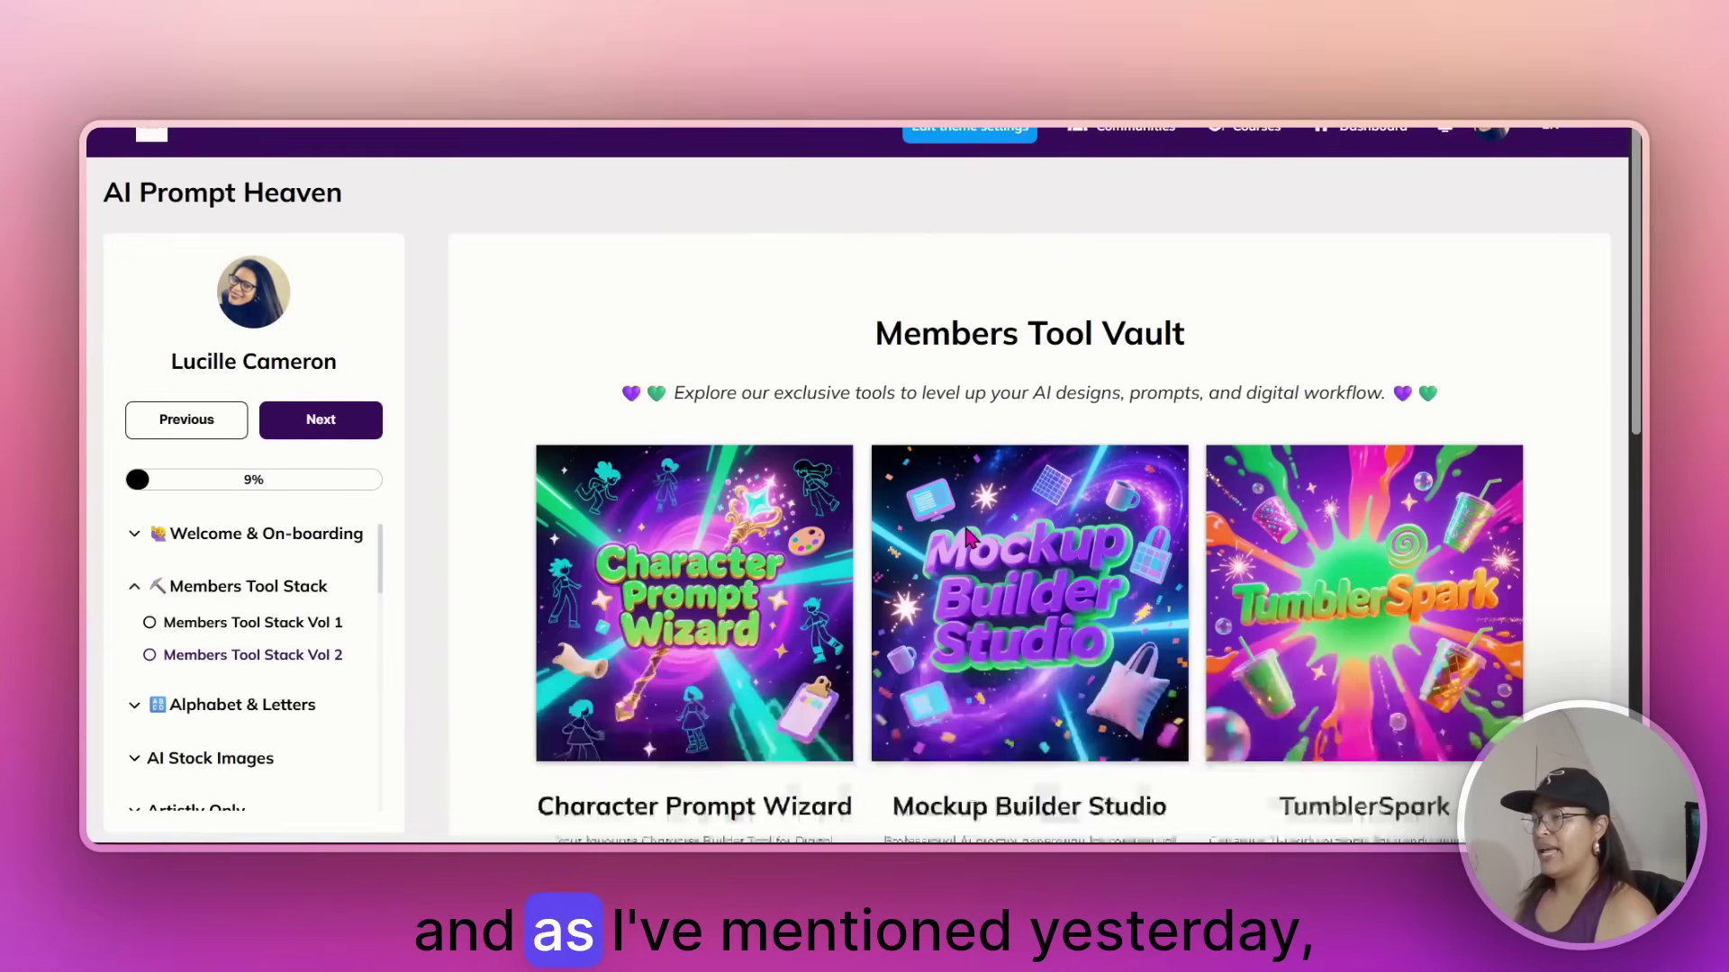
# Look over the tools in the Members Tool Vault and open TumblerSpark
pyautogui.scroll(-3, 967, 537)
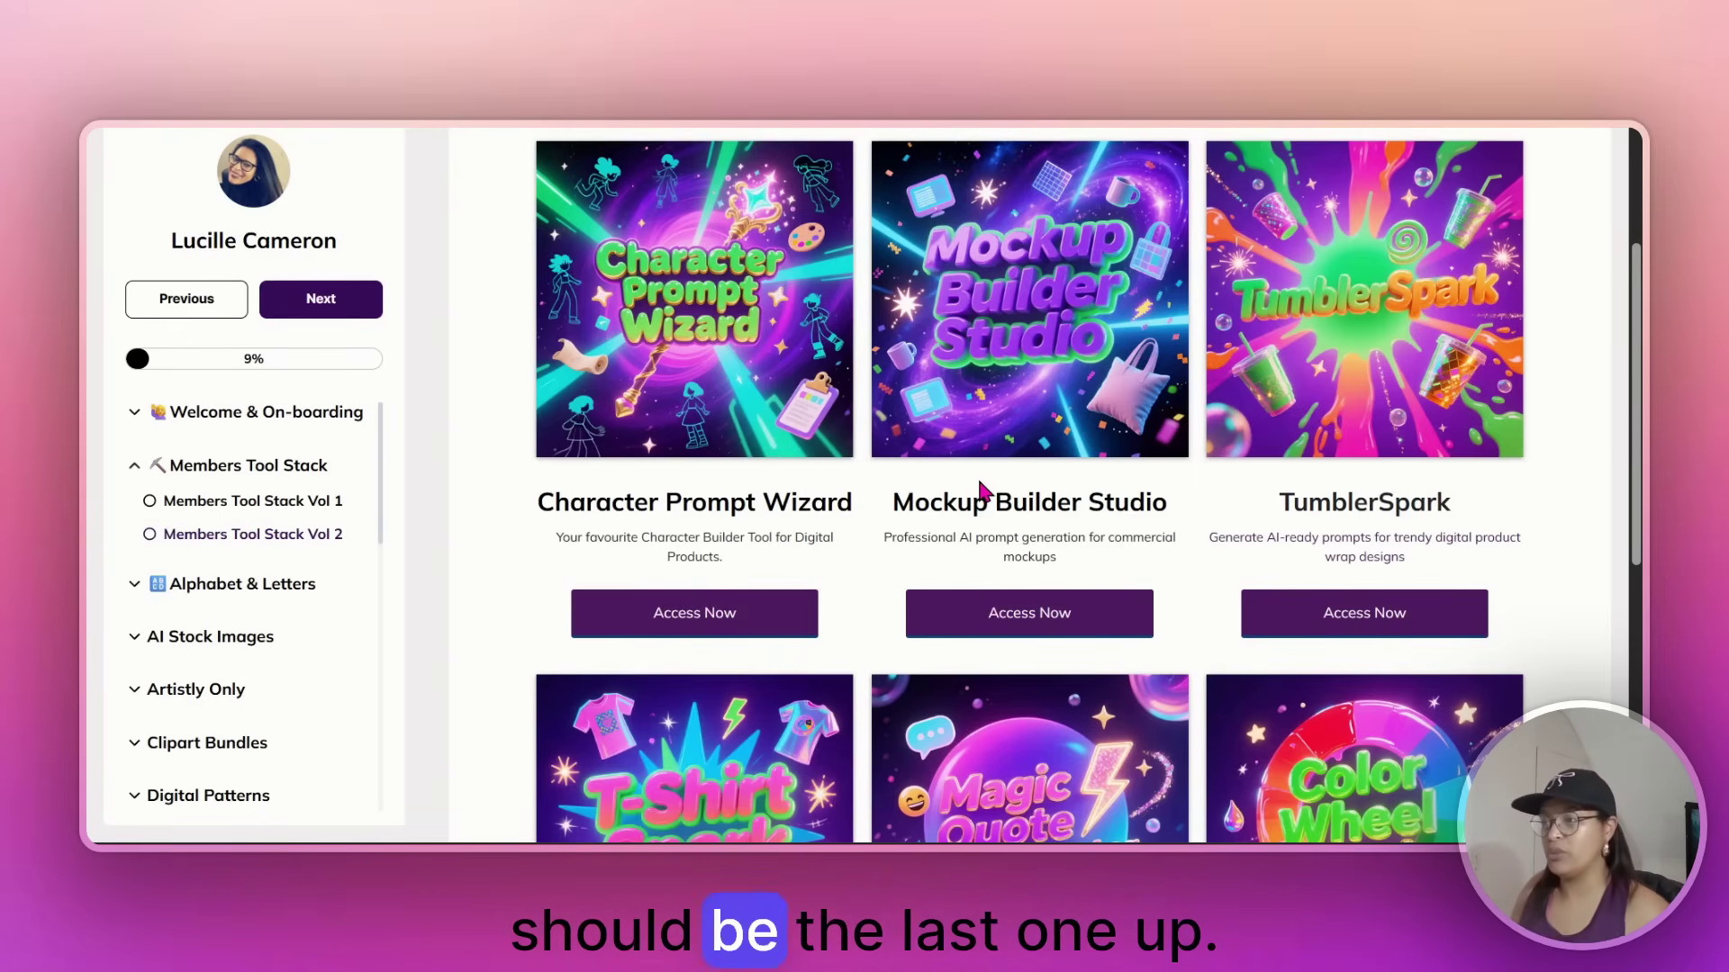
pyautogui.scroll(-1, 984, 491)
pyautogui.scroll(1, 1219, 437)
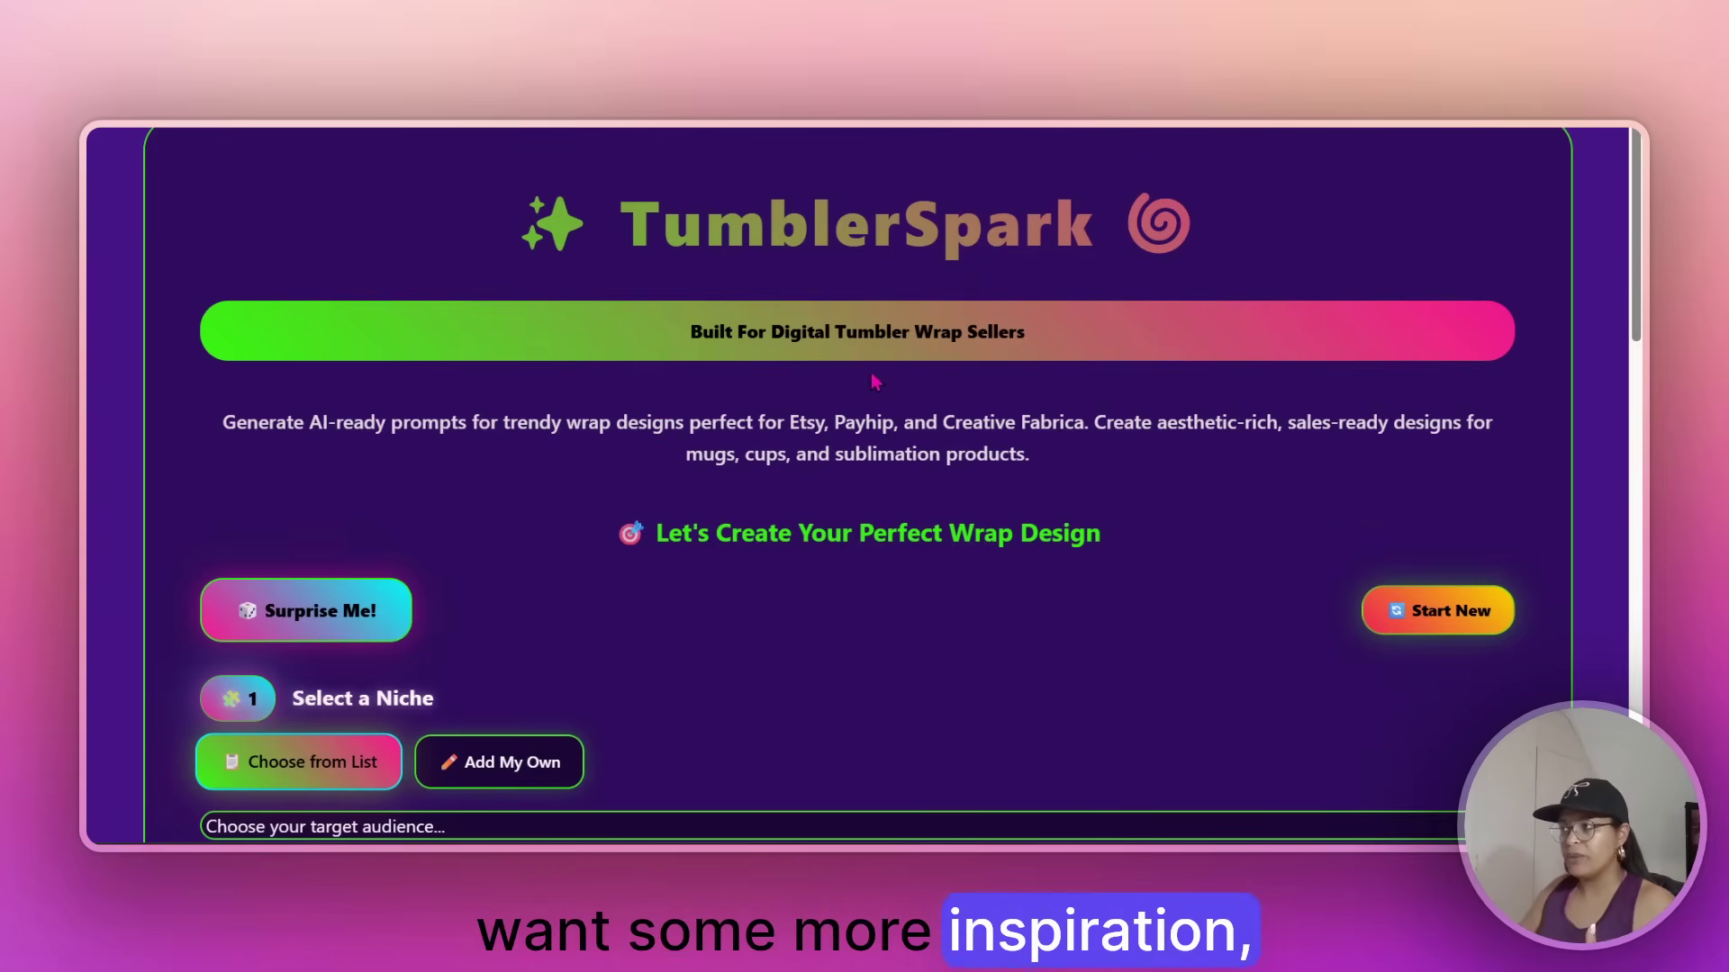
# Fill the wrap design form with random selections using Surprise Me and review the chosen niche and style
pyautogui.scroll(-1, 928, 433)
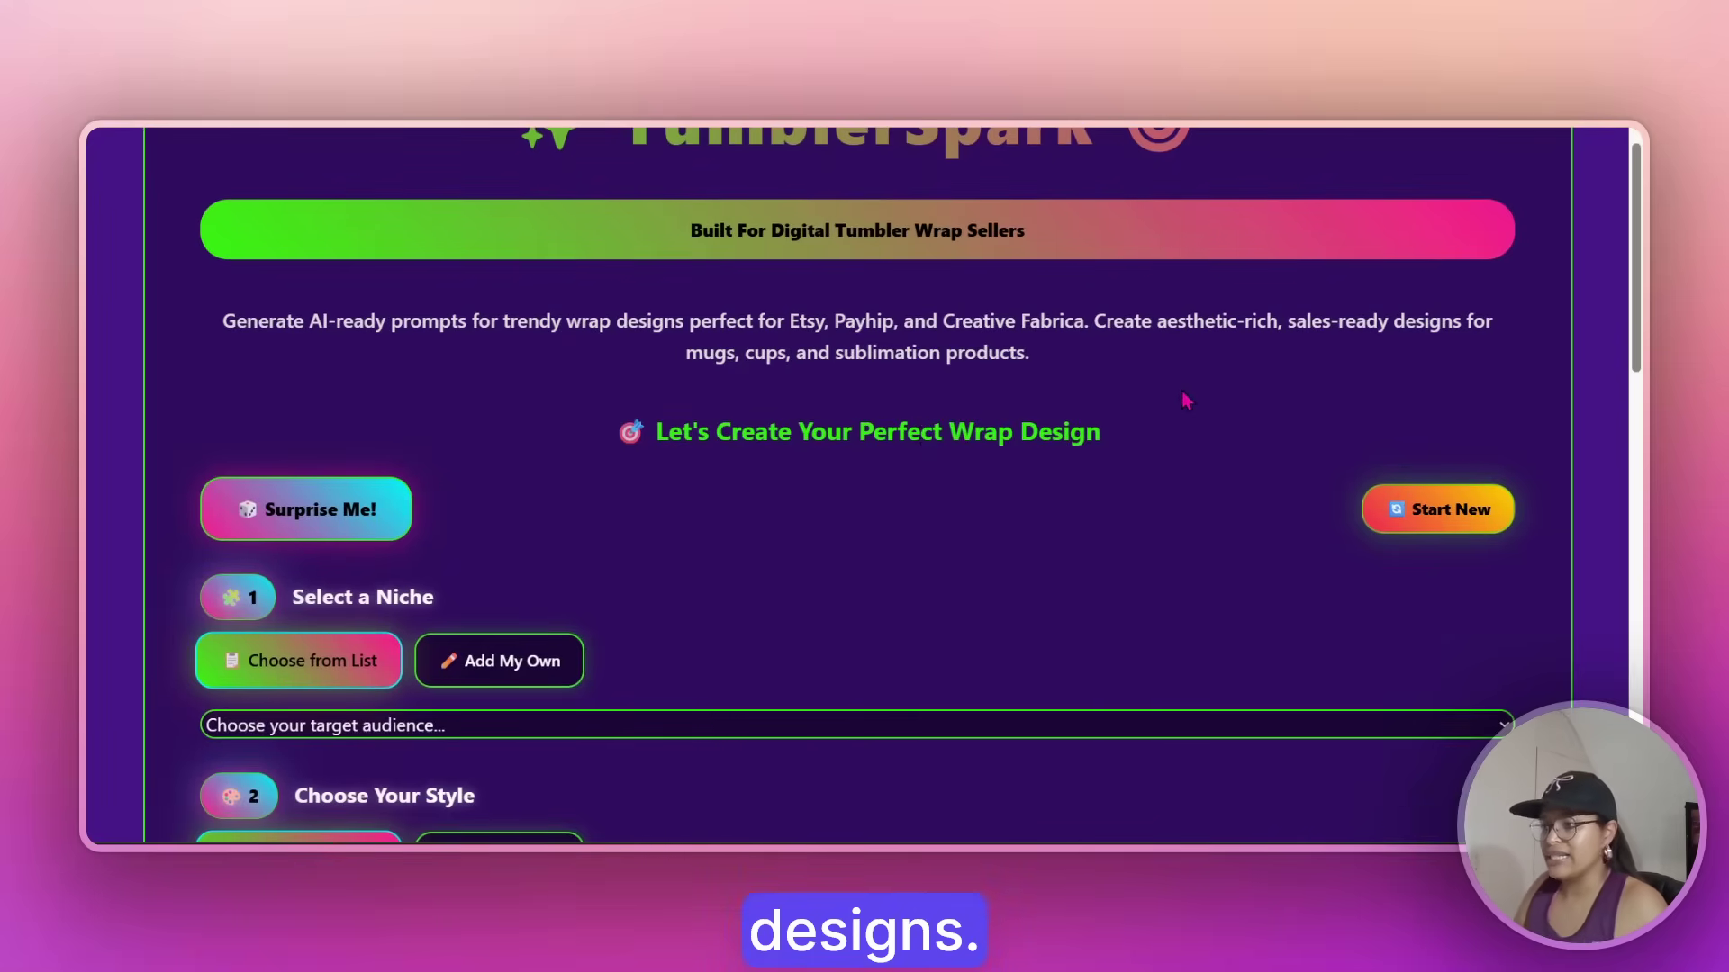
pyautogui.scroll(-2, 927, 430)
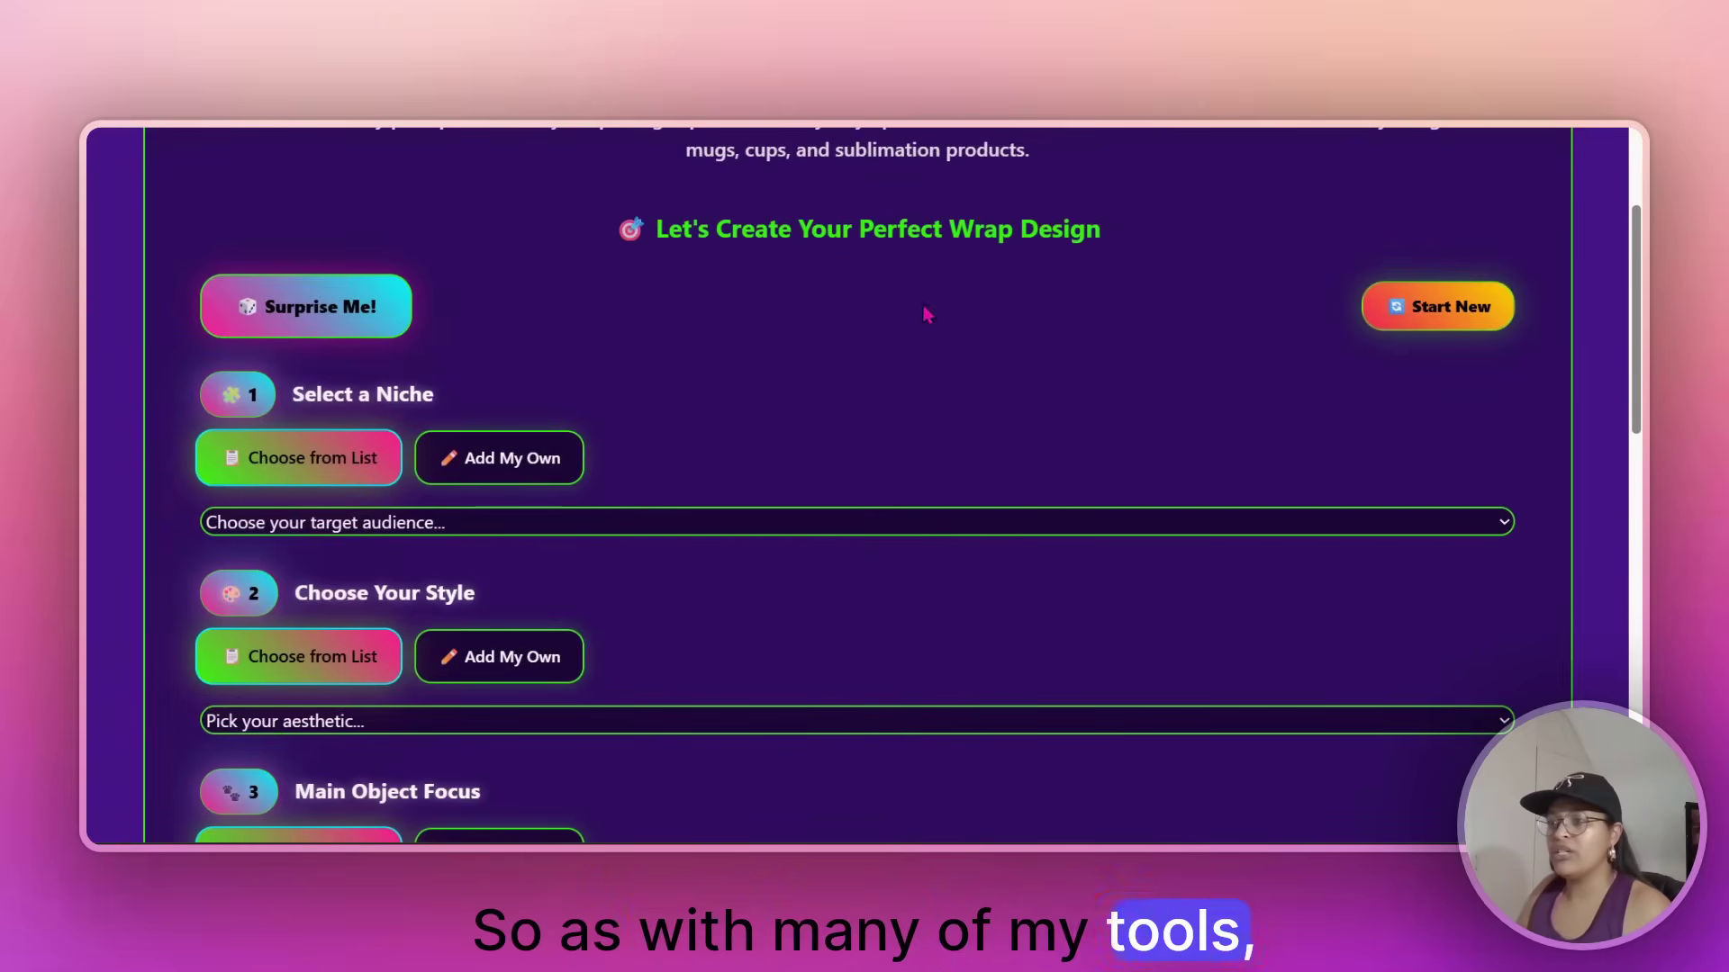
pyautogui.click(374, 331)
pyautogui.scroll(-3, 905, 396)
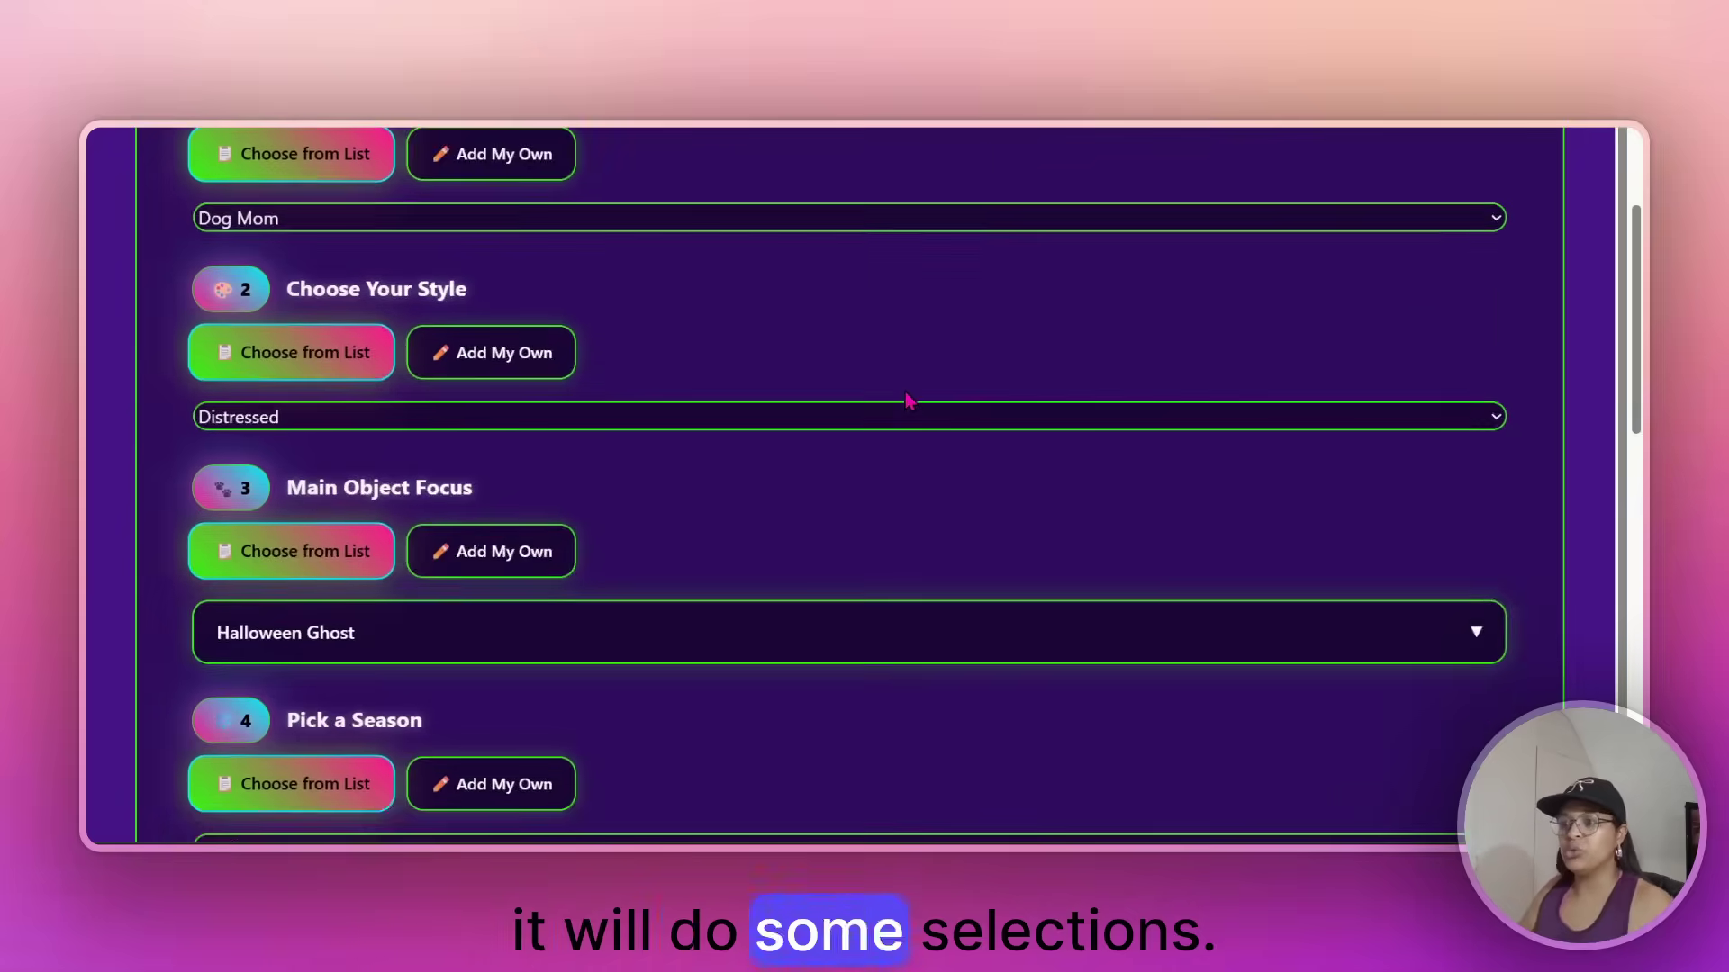
pyautogui.scroll(2, 904, 396)
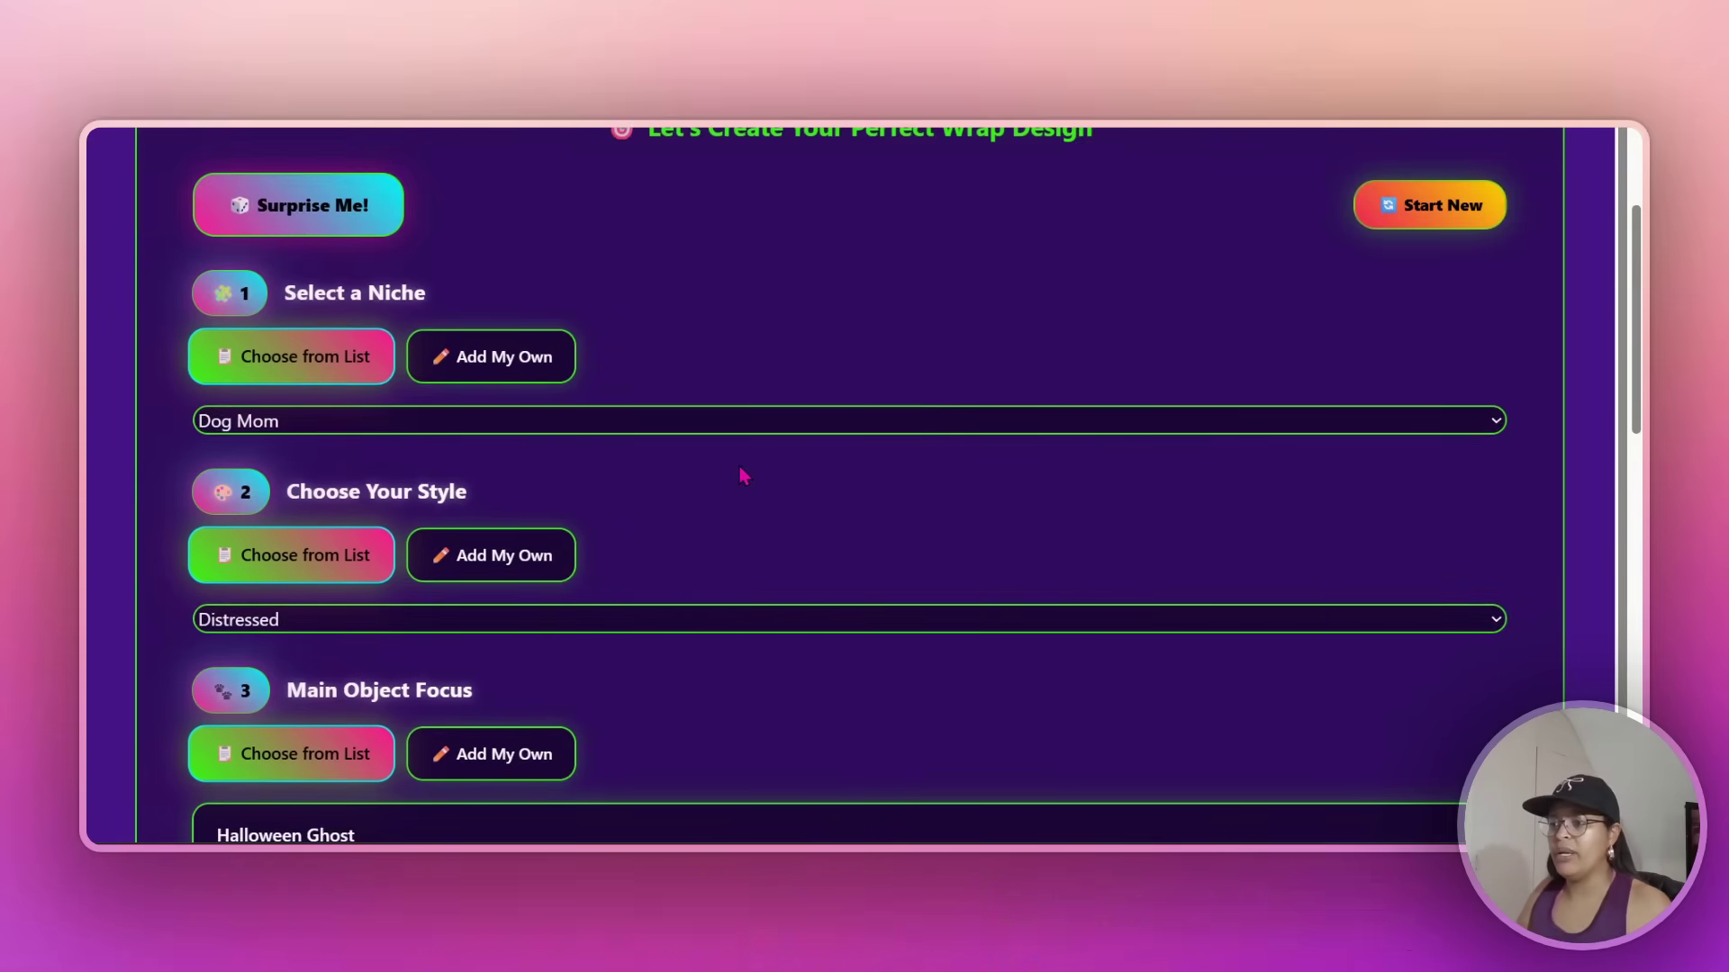
pyautogui.scroll(-2, 703, 459)
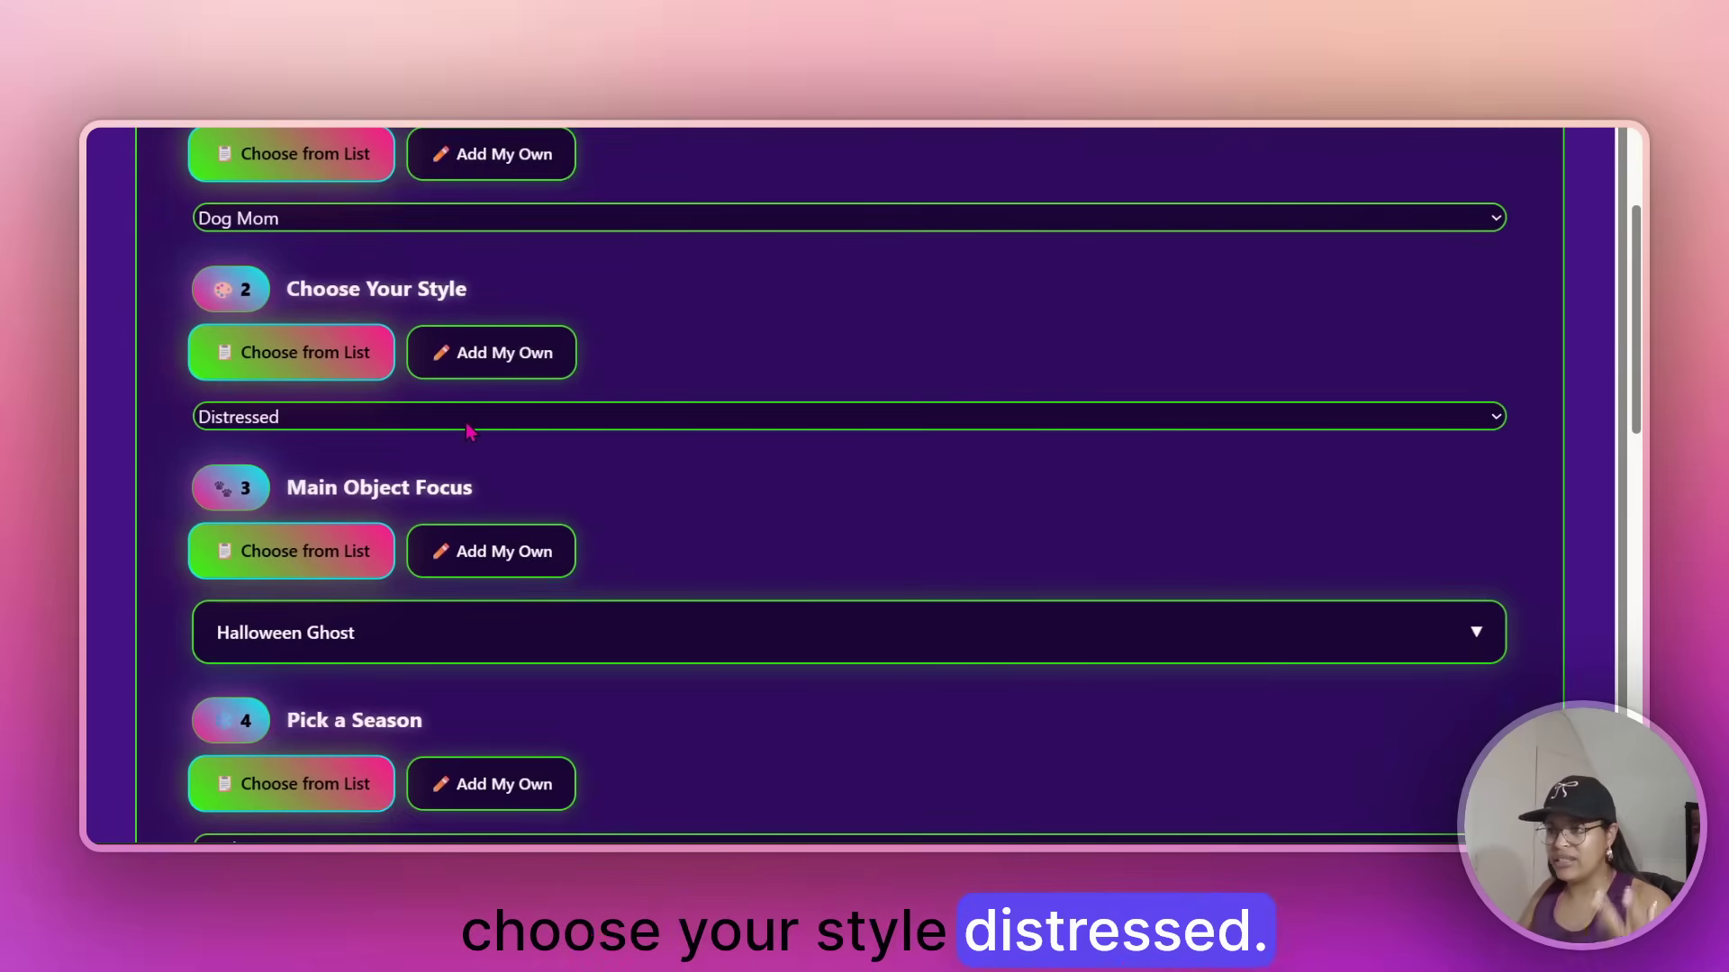
# Change the wrap design's style to Floral
pyautogui.click(511, 421)
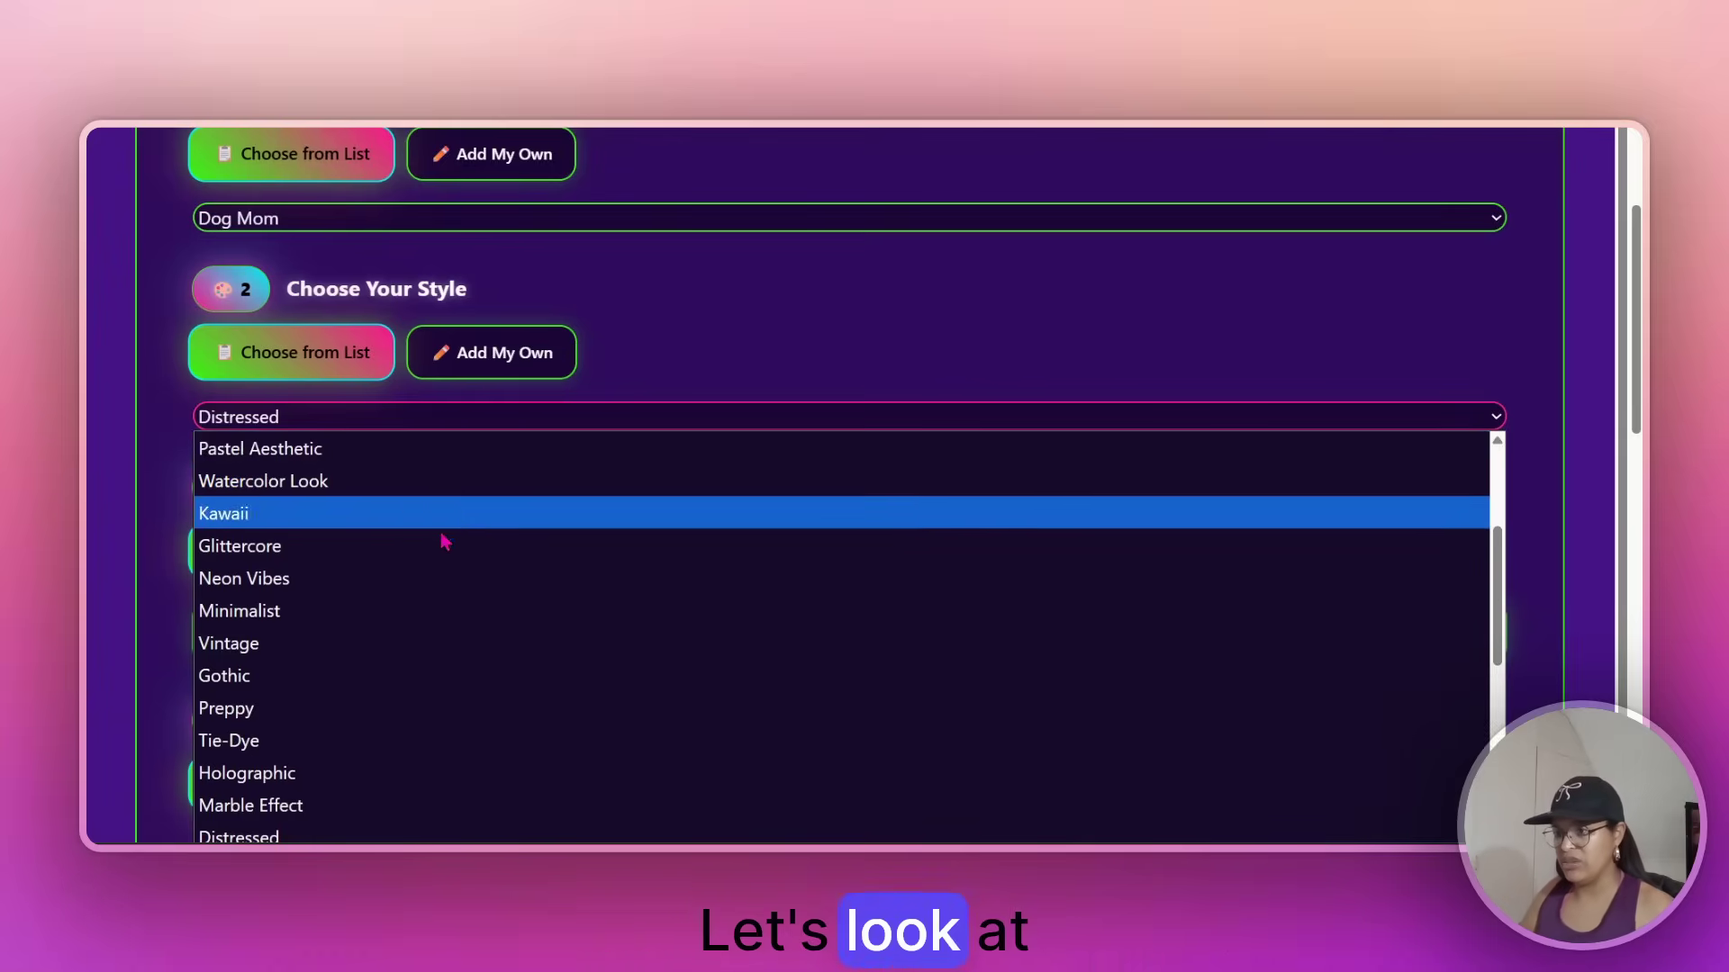
pyautogui.scroll(-5, 423, 648)
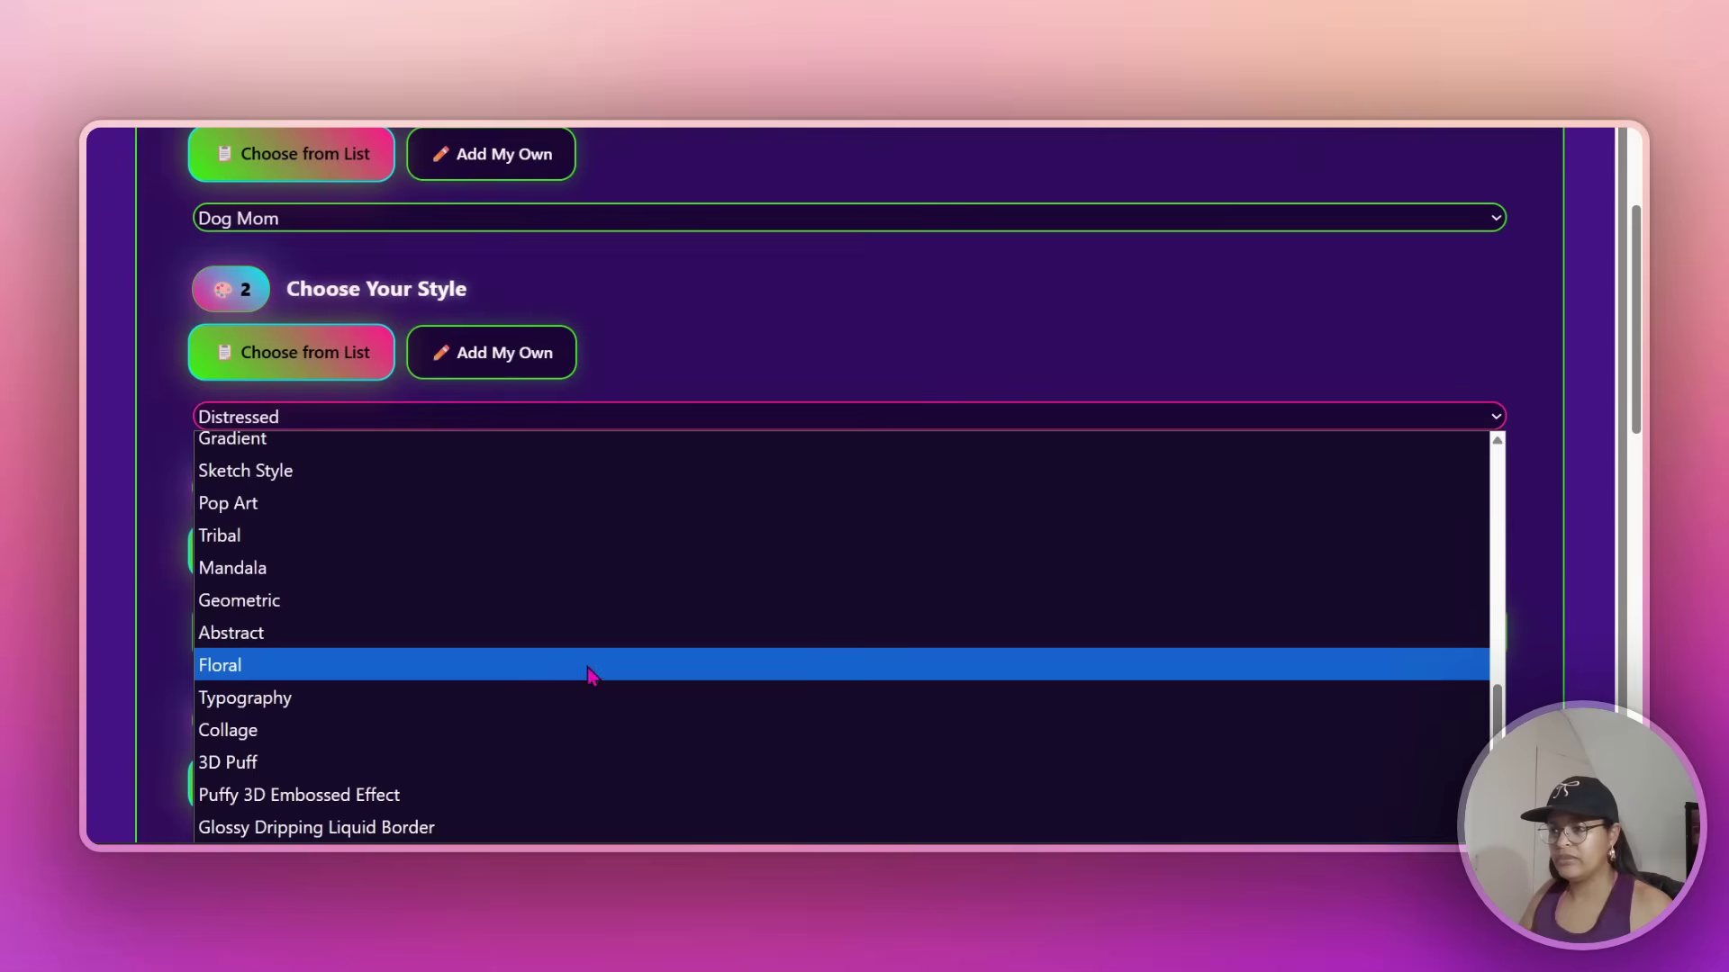
pyautogui.click(230, 666)
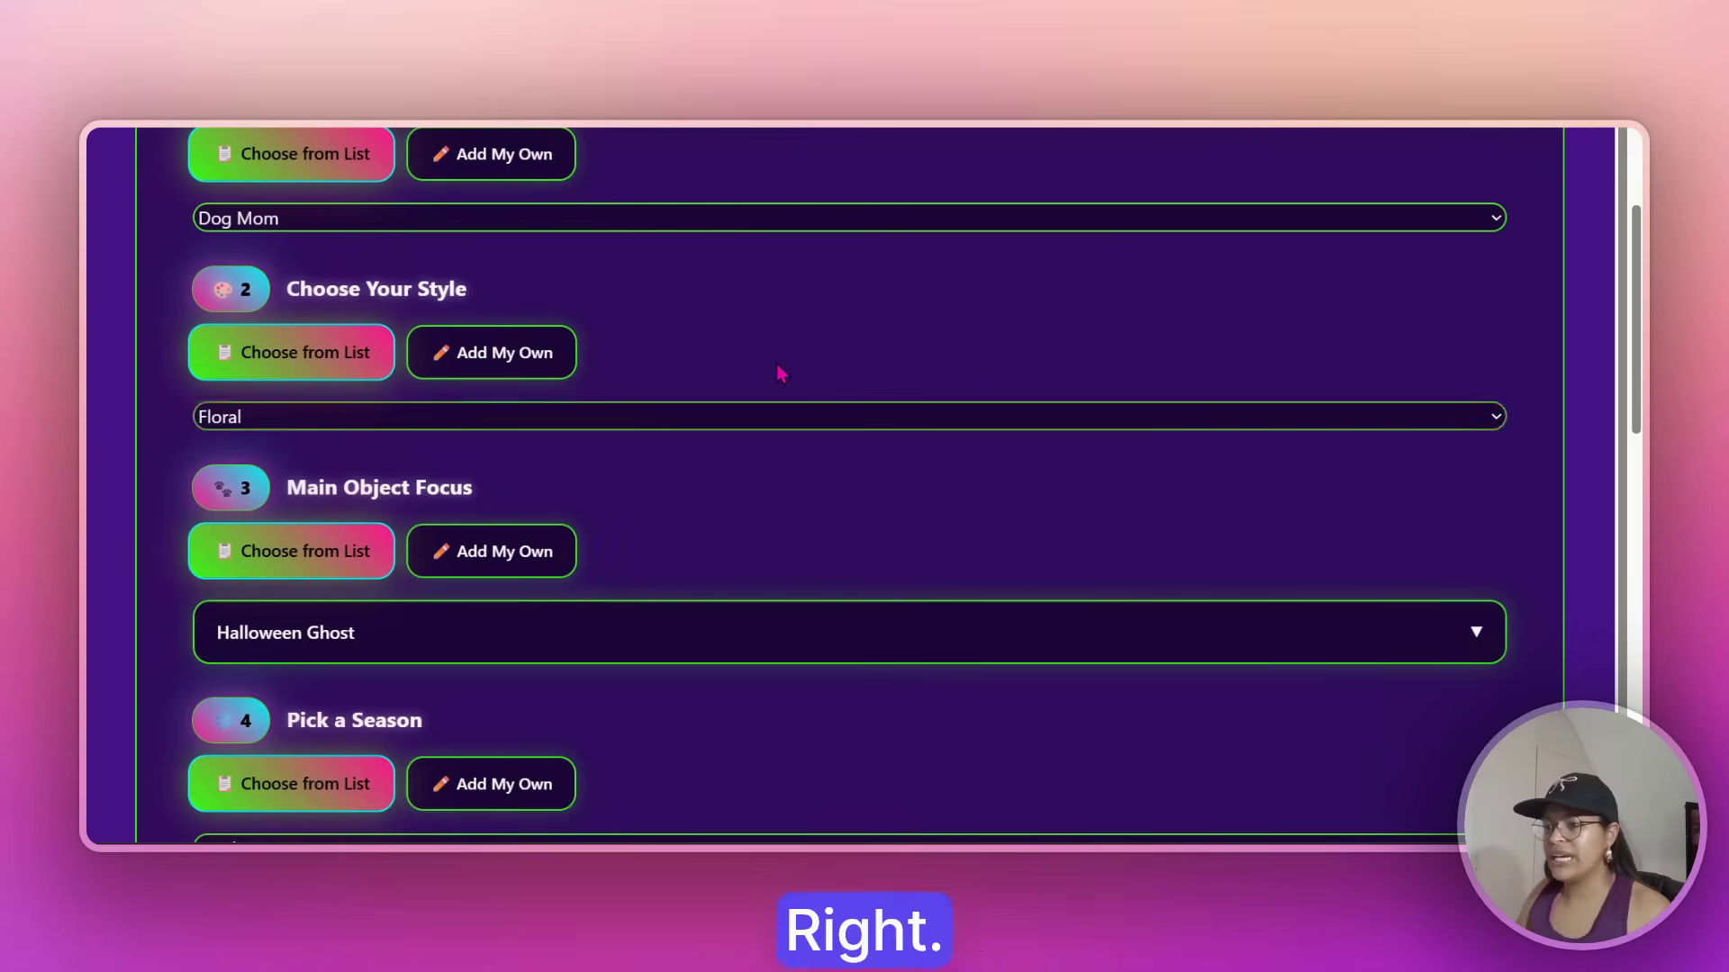
# Set the main object focus to Highland Cow from the Animals category
pyautogui.scroll(-1, 734, 450)
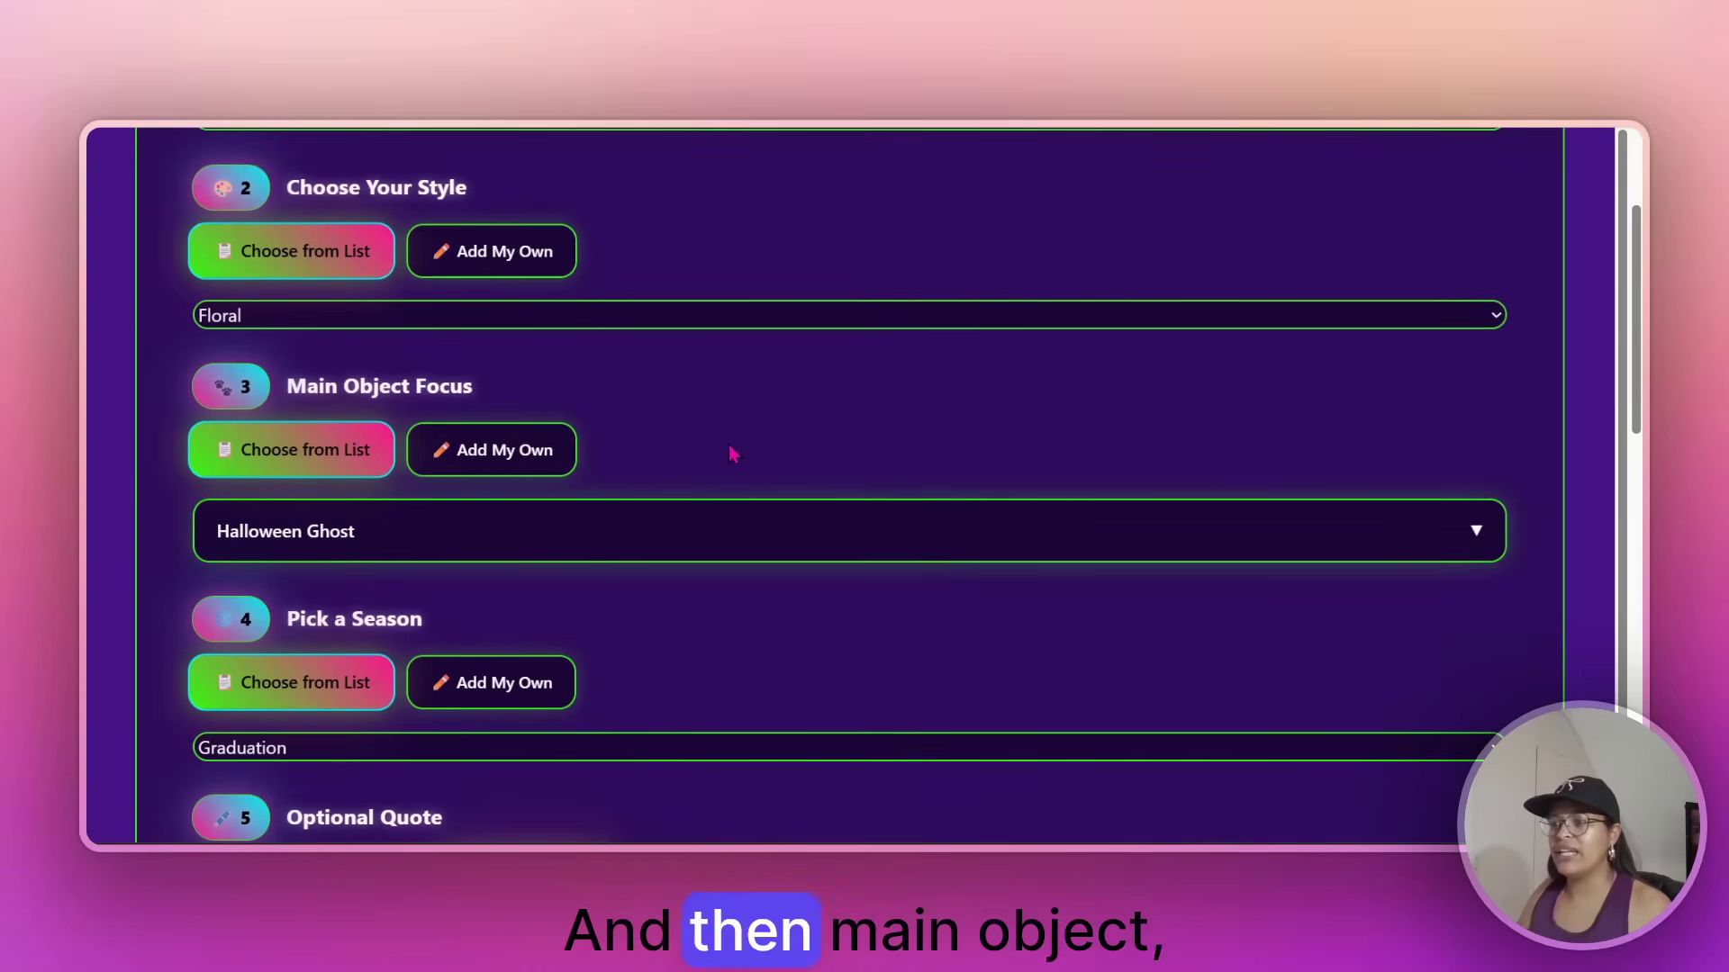
pyautogui.click(498, 528)
pyautogui.scroll(-2, 564, 582)
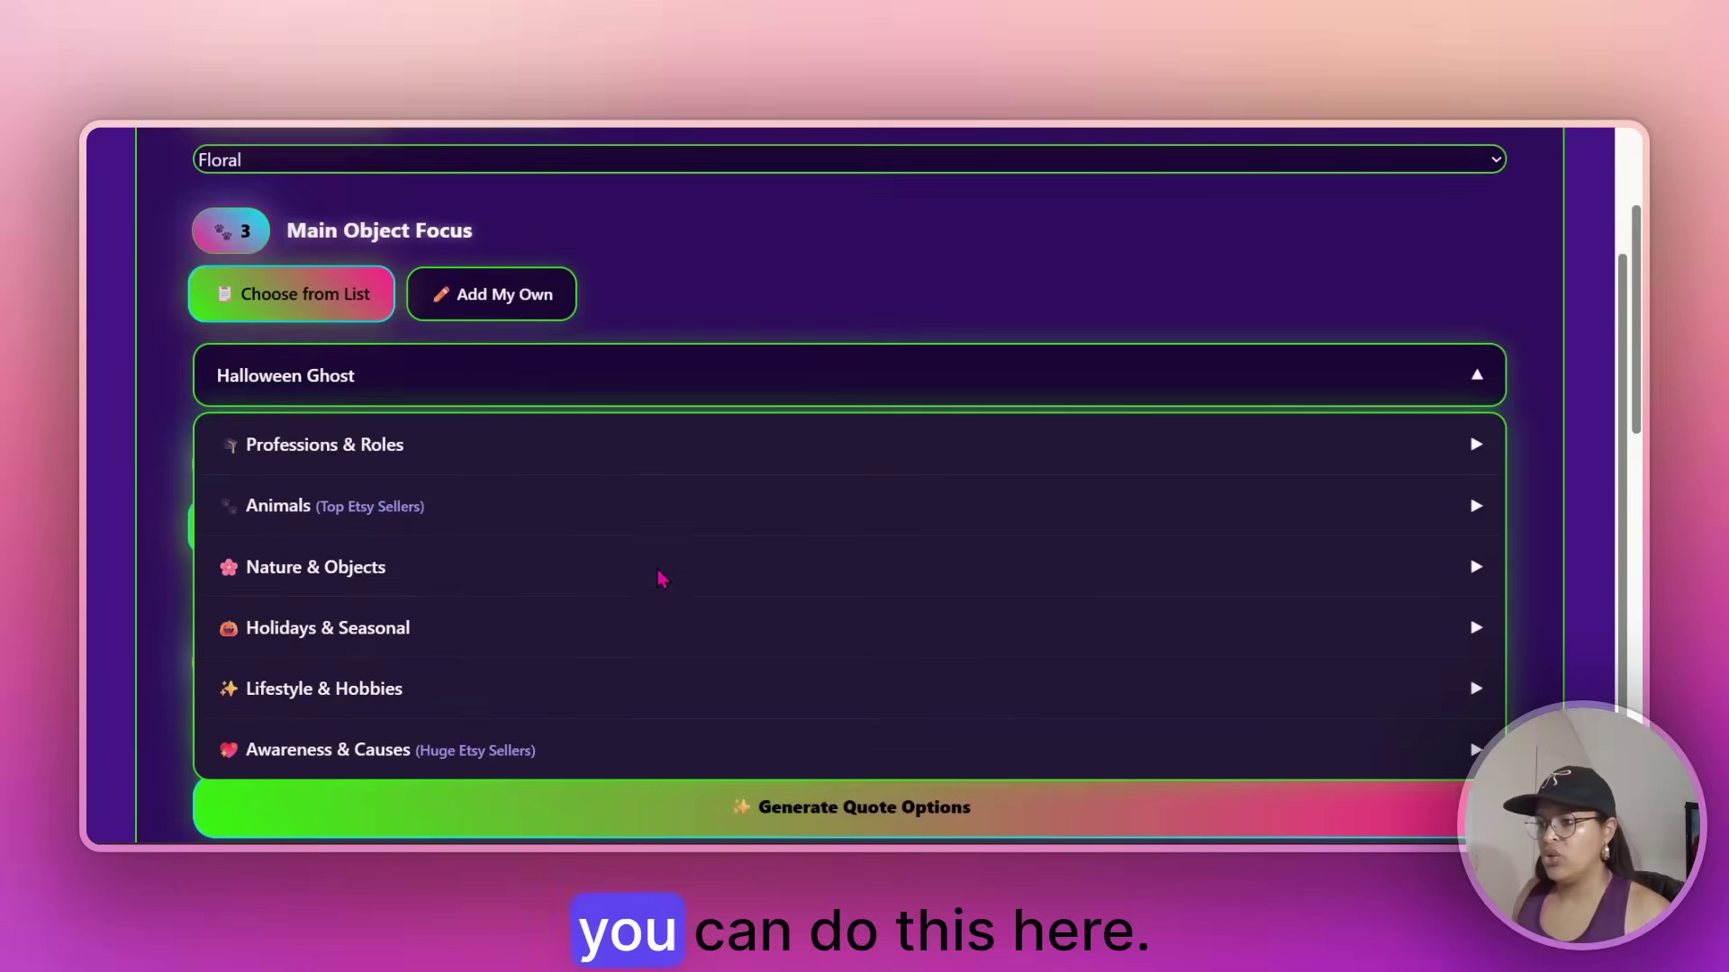
pyautogui.click(502, 511)
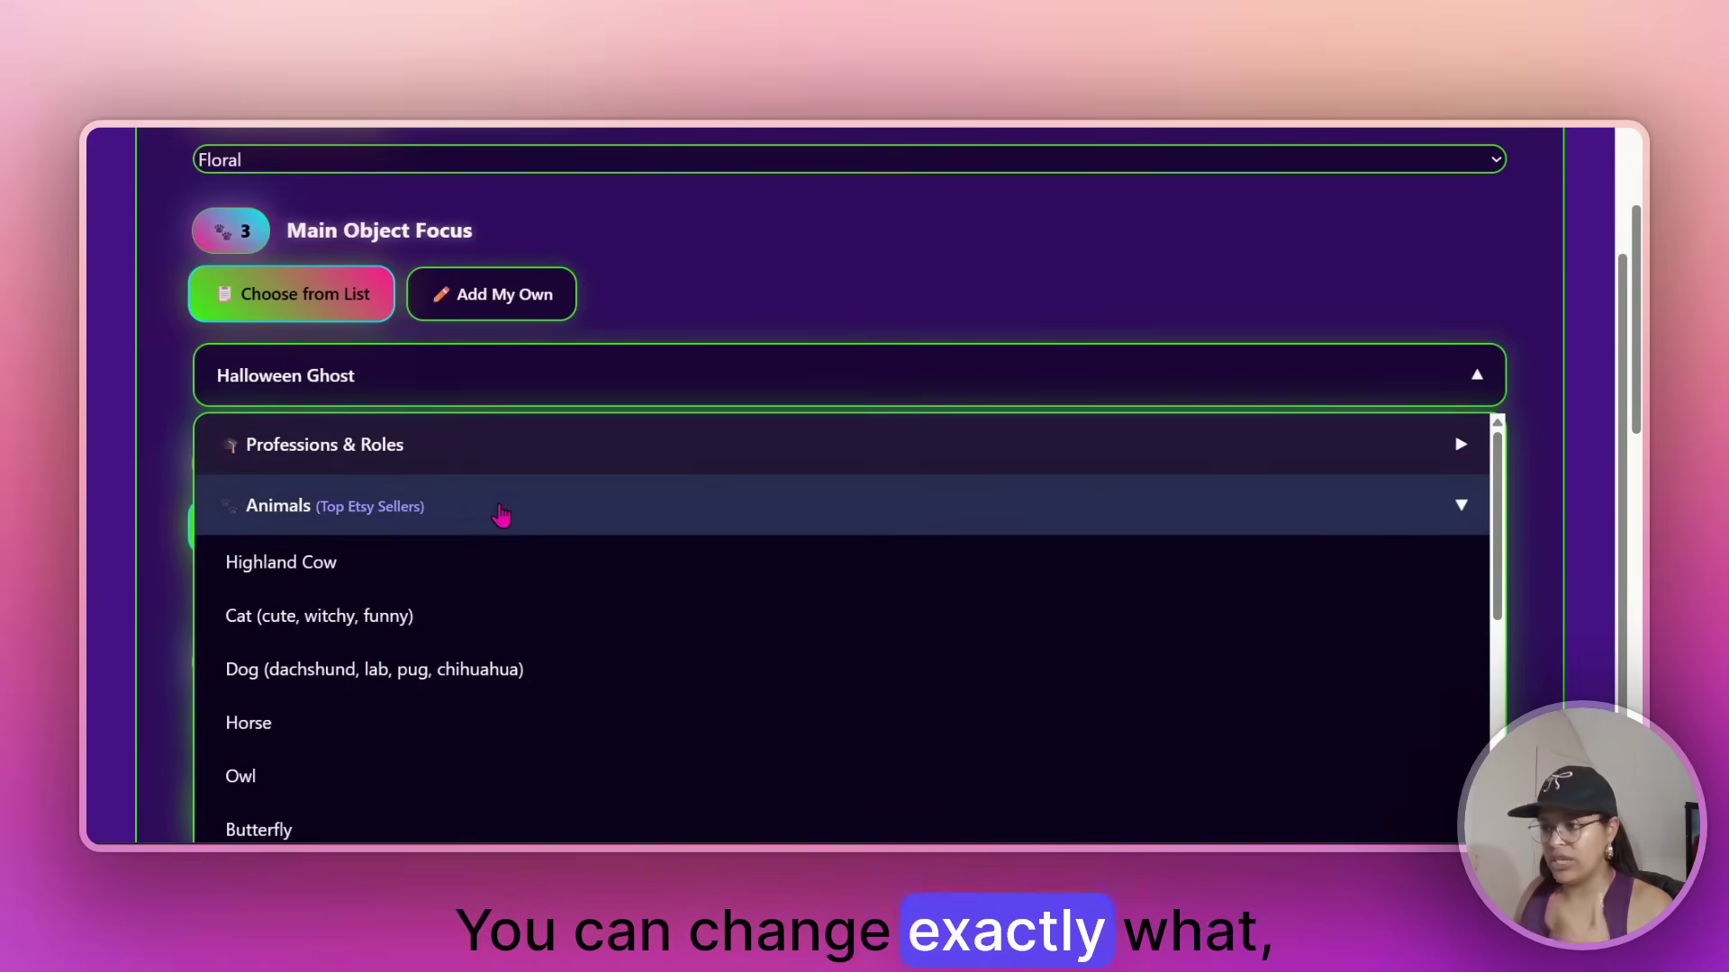
pyautogui.scroll(-1, 596, 577)
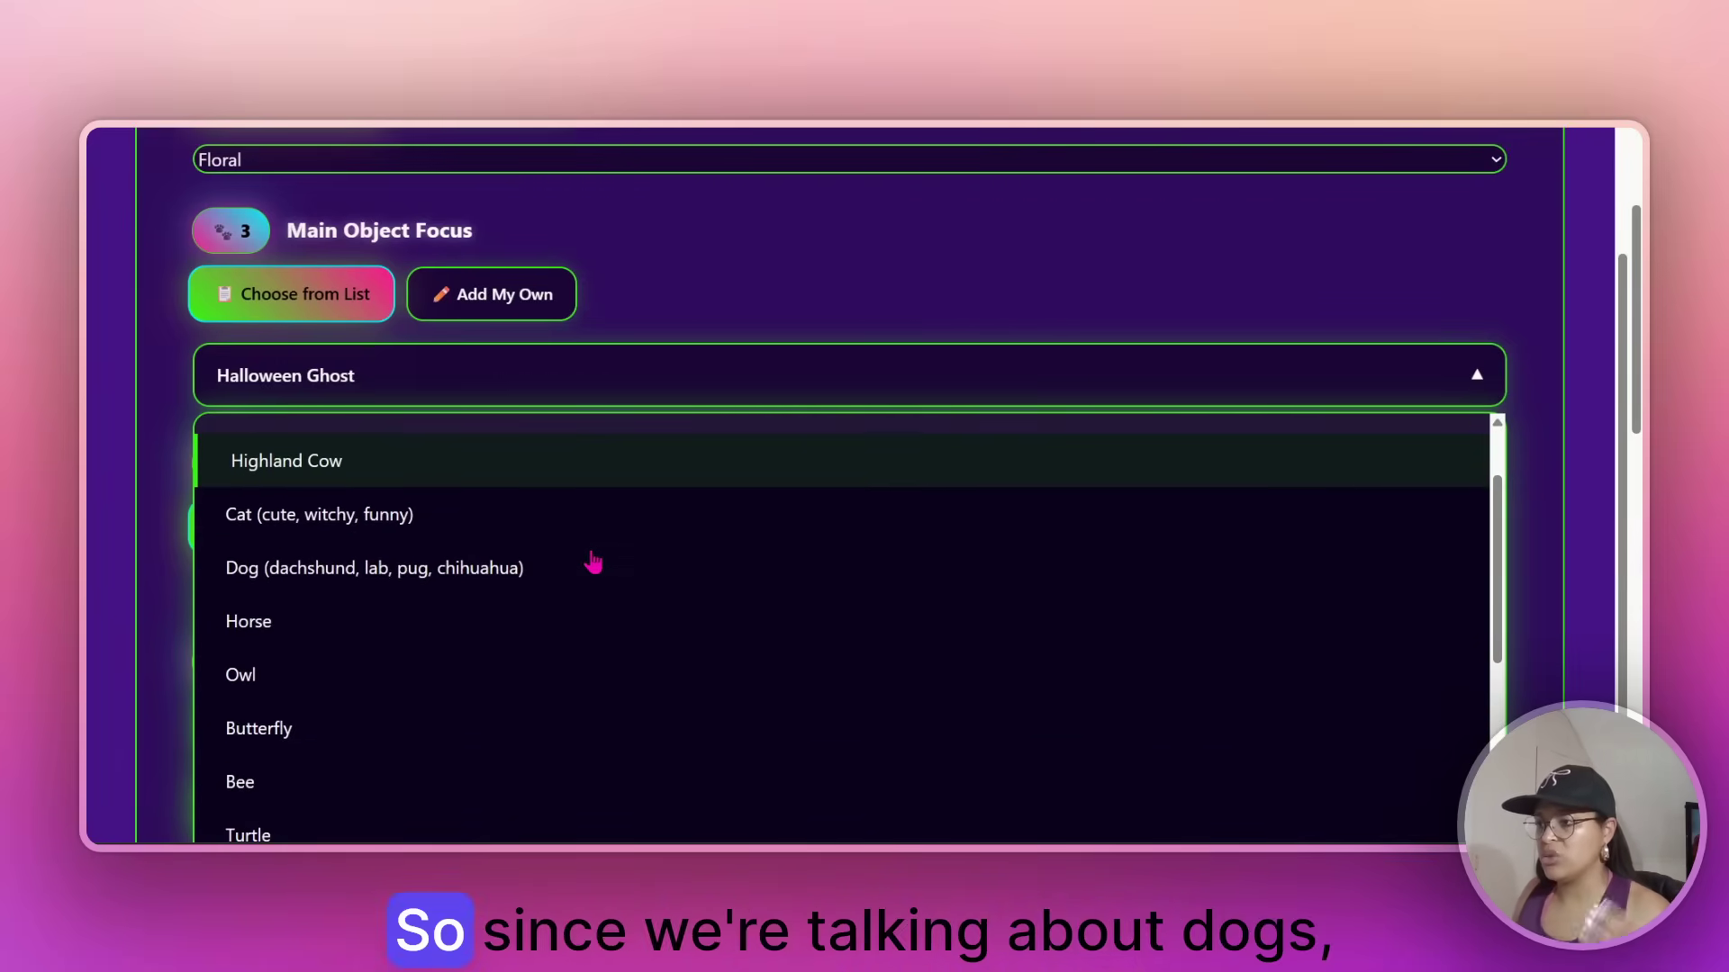
pyautogui.click(621, 459)
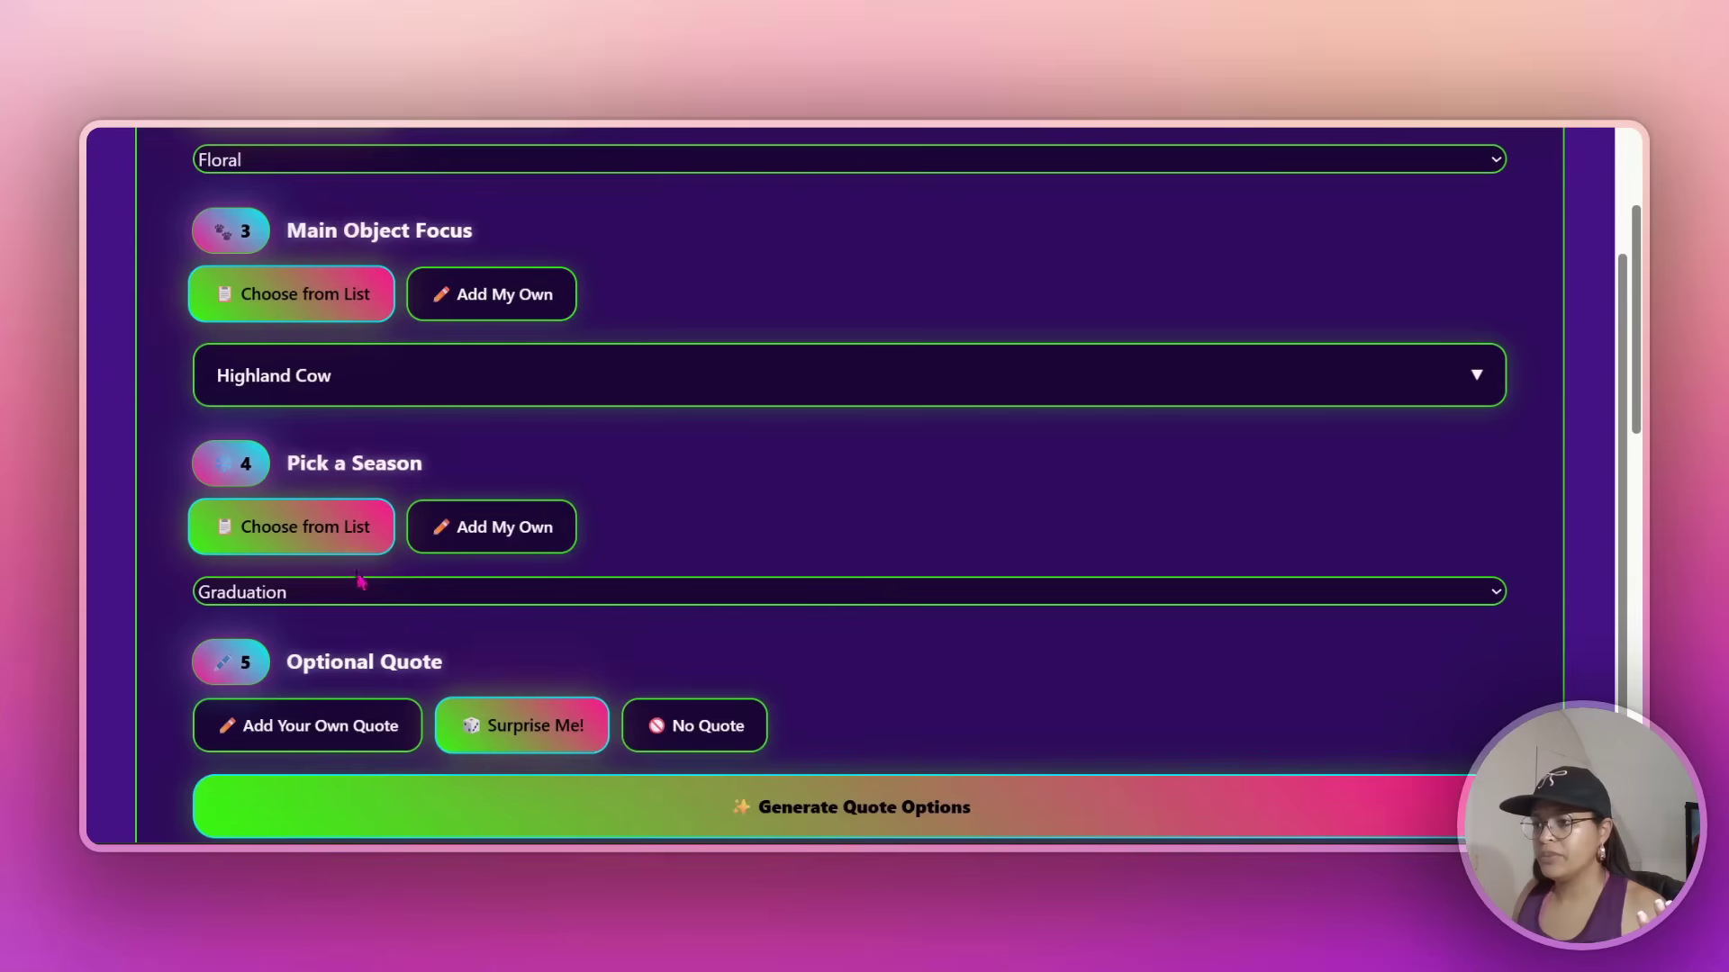
pyautogui.click(361, 585)
pyautogui.click(408, 601)
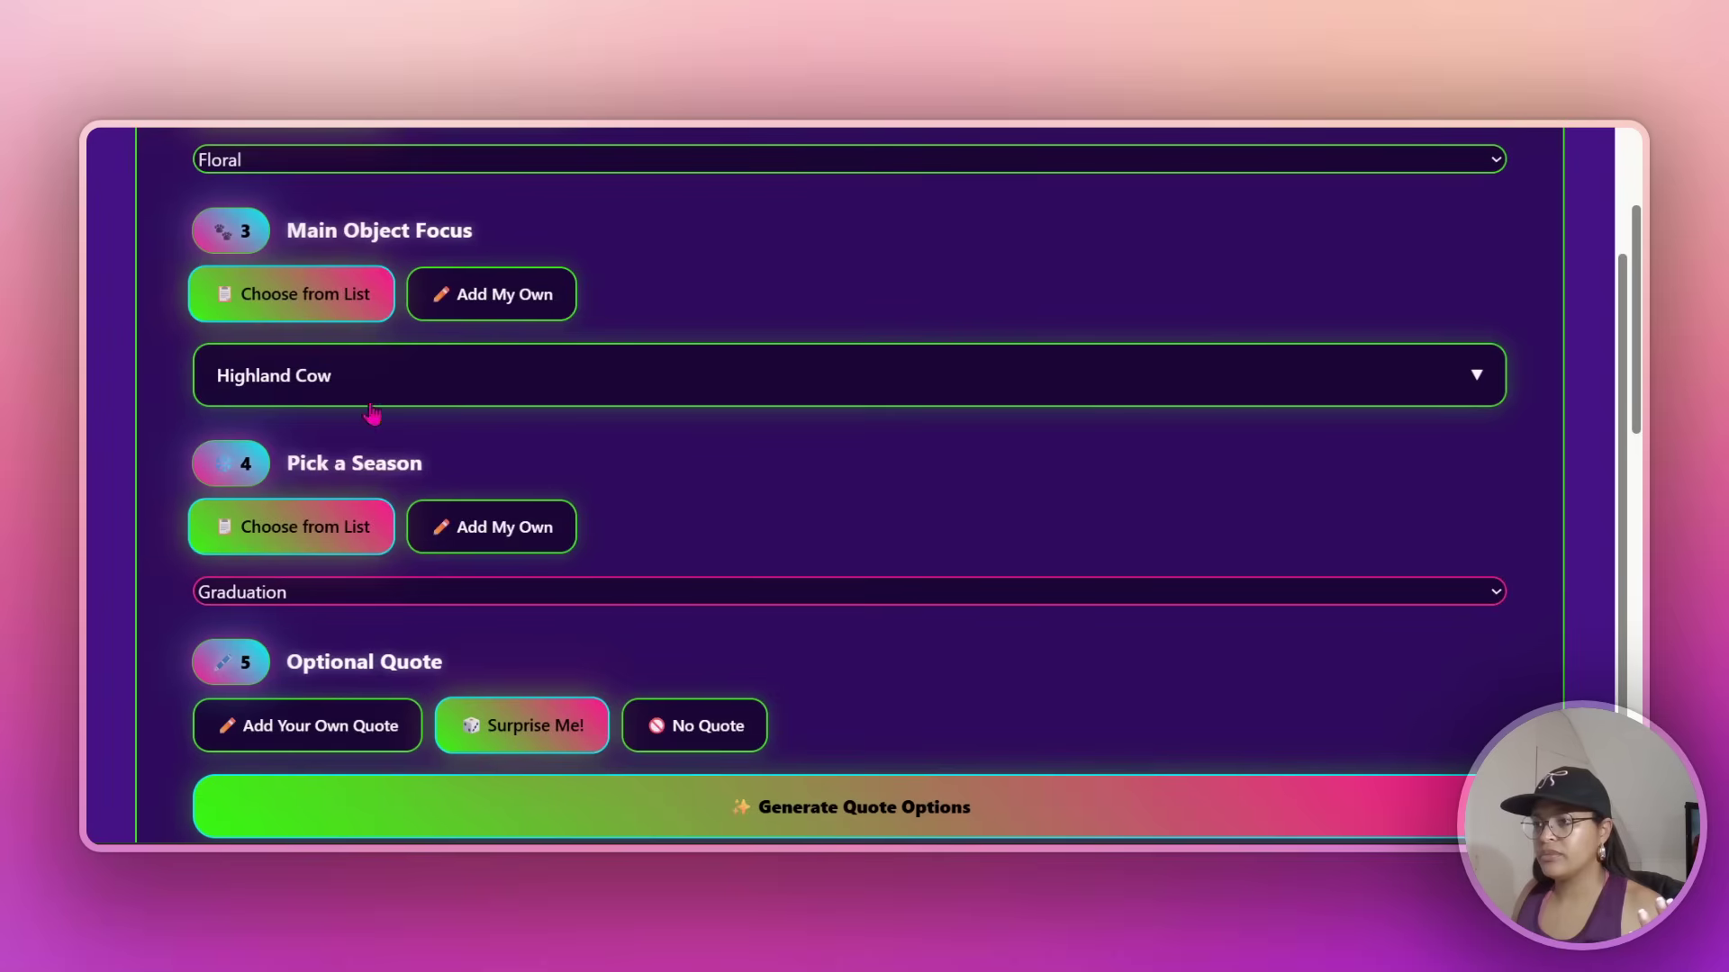
# Set the main object focus to Dog from the Animals category
pyautogui.click(423, 377)
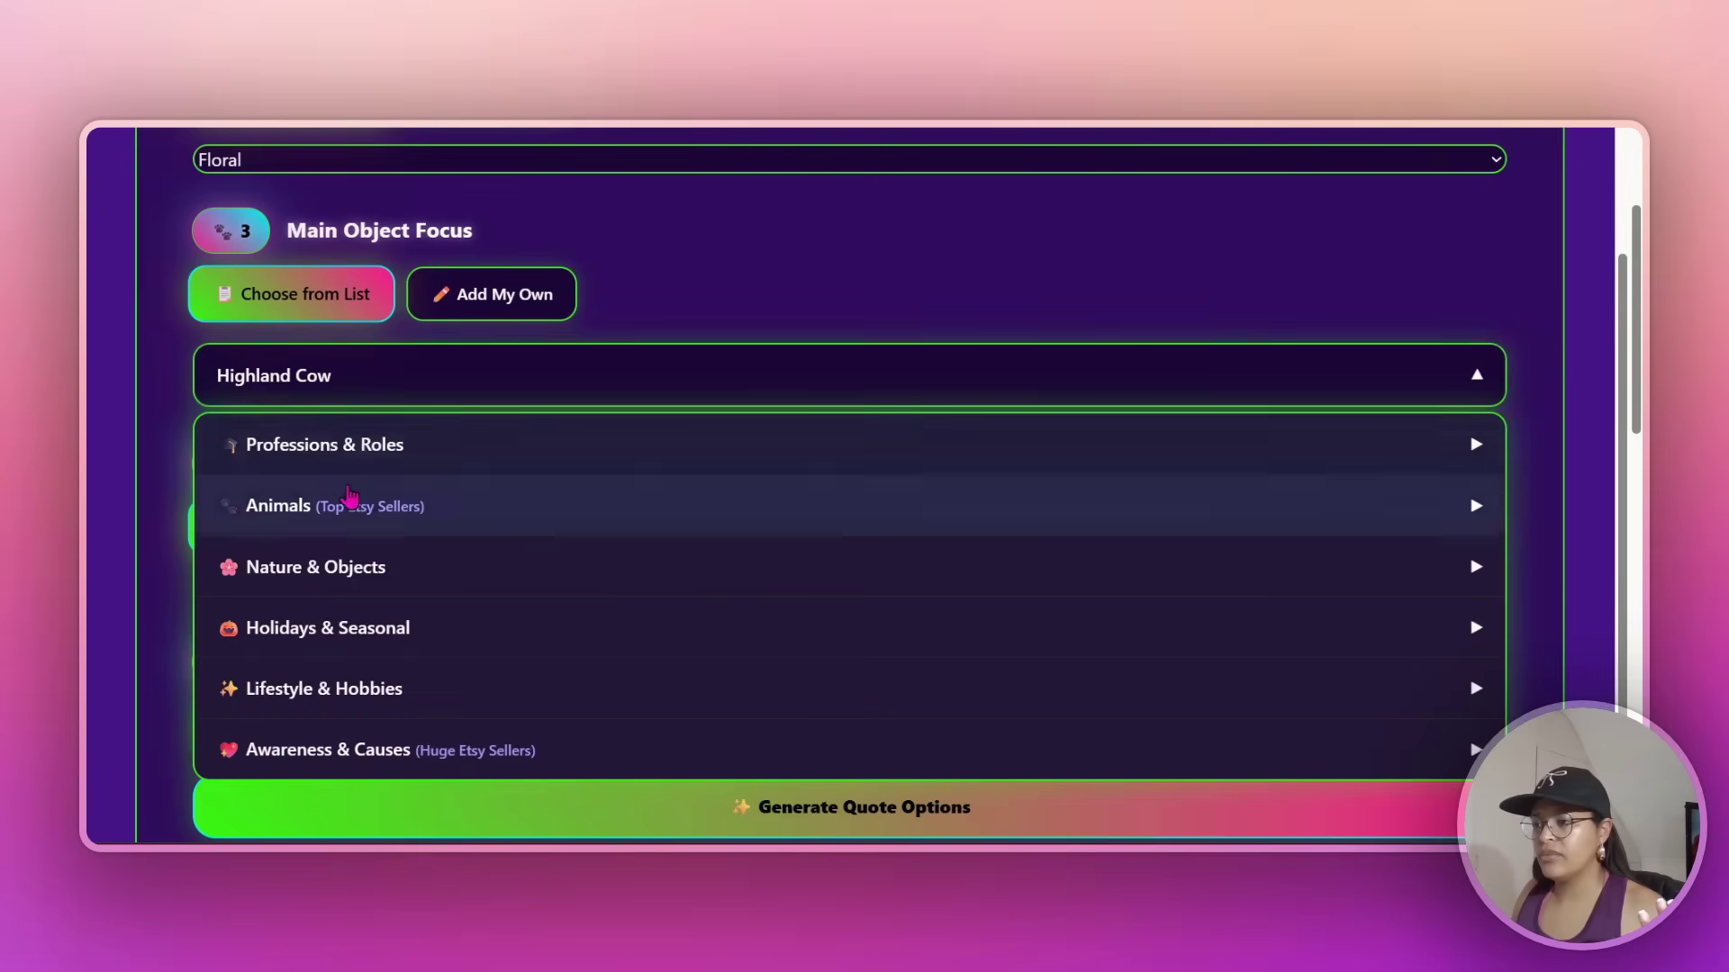
pyautogui.click(354, 505)
pyautogui.click(345, 669)
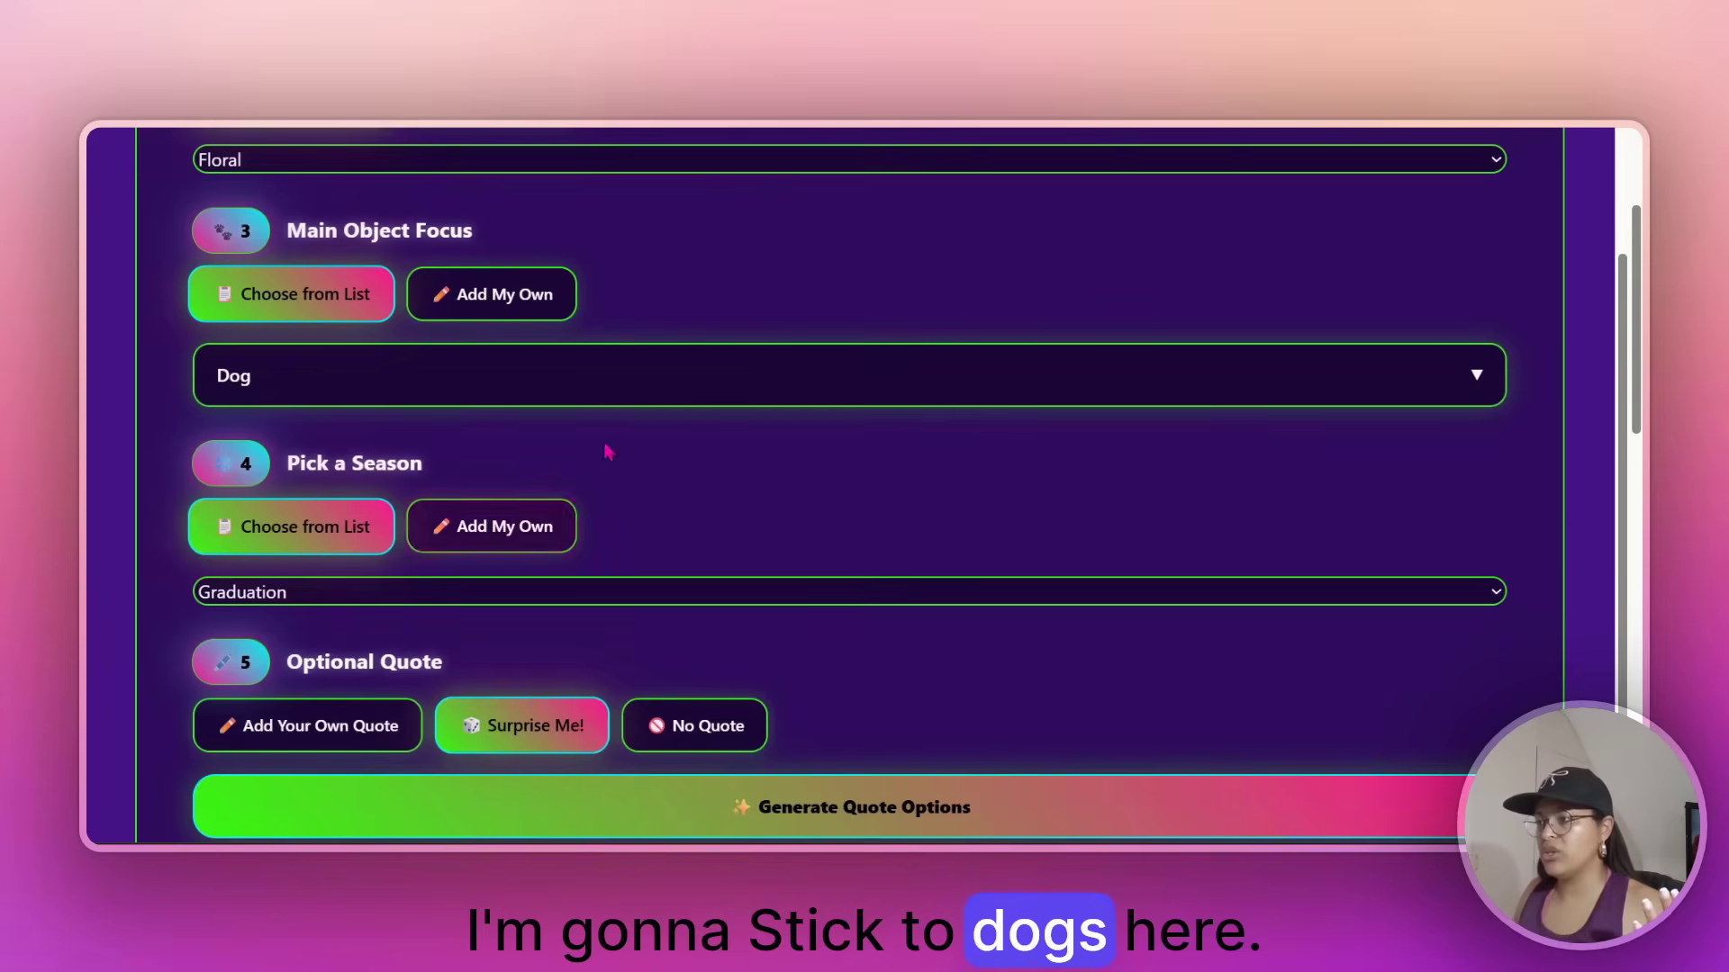
# Set the wrap design's season to Christmas
pyautogui.scroll(-1, 532, 436)
pyautogui.click(360, 491)
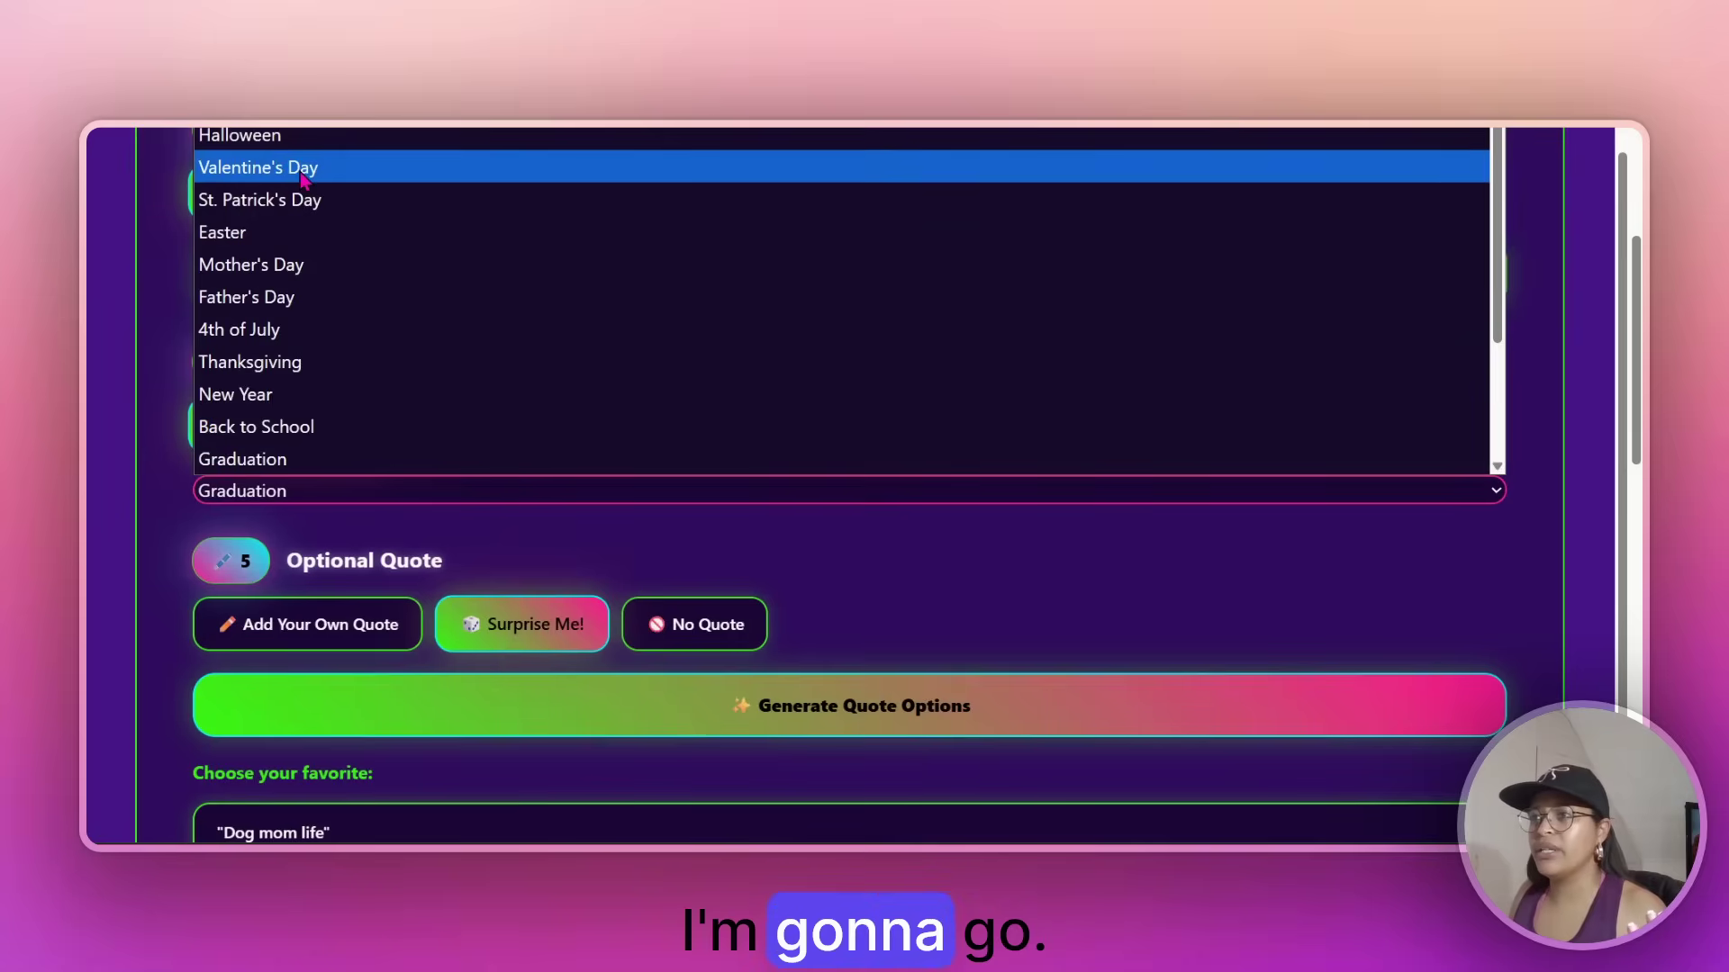
pyautogui.scroll(1, 271, 153)
pyautogui.click(270, 136)
# Use the Surprise Me option for the optional quote and look over the suggested quotes
pyautogui.scroll(-2, 520, 341)
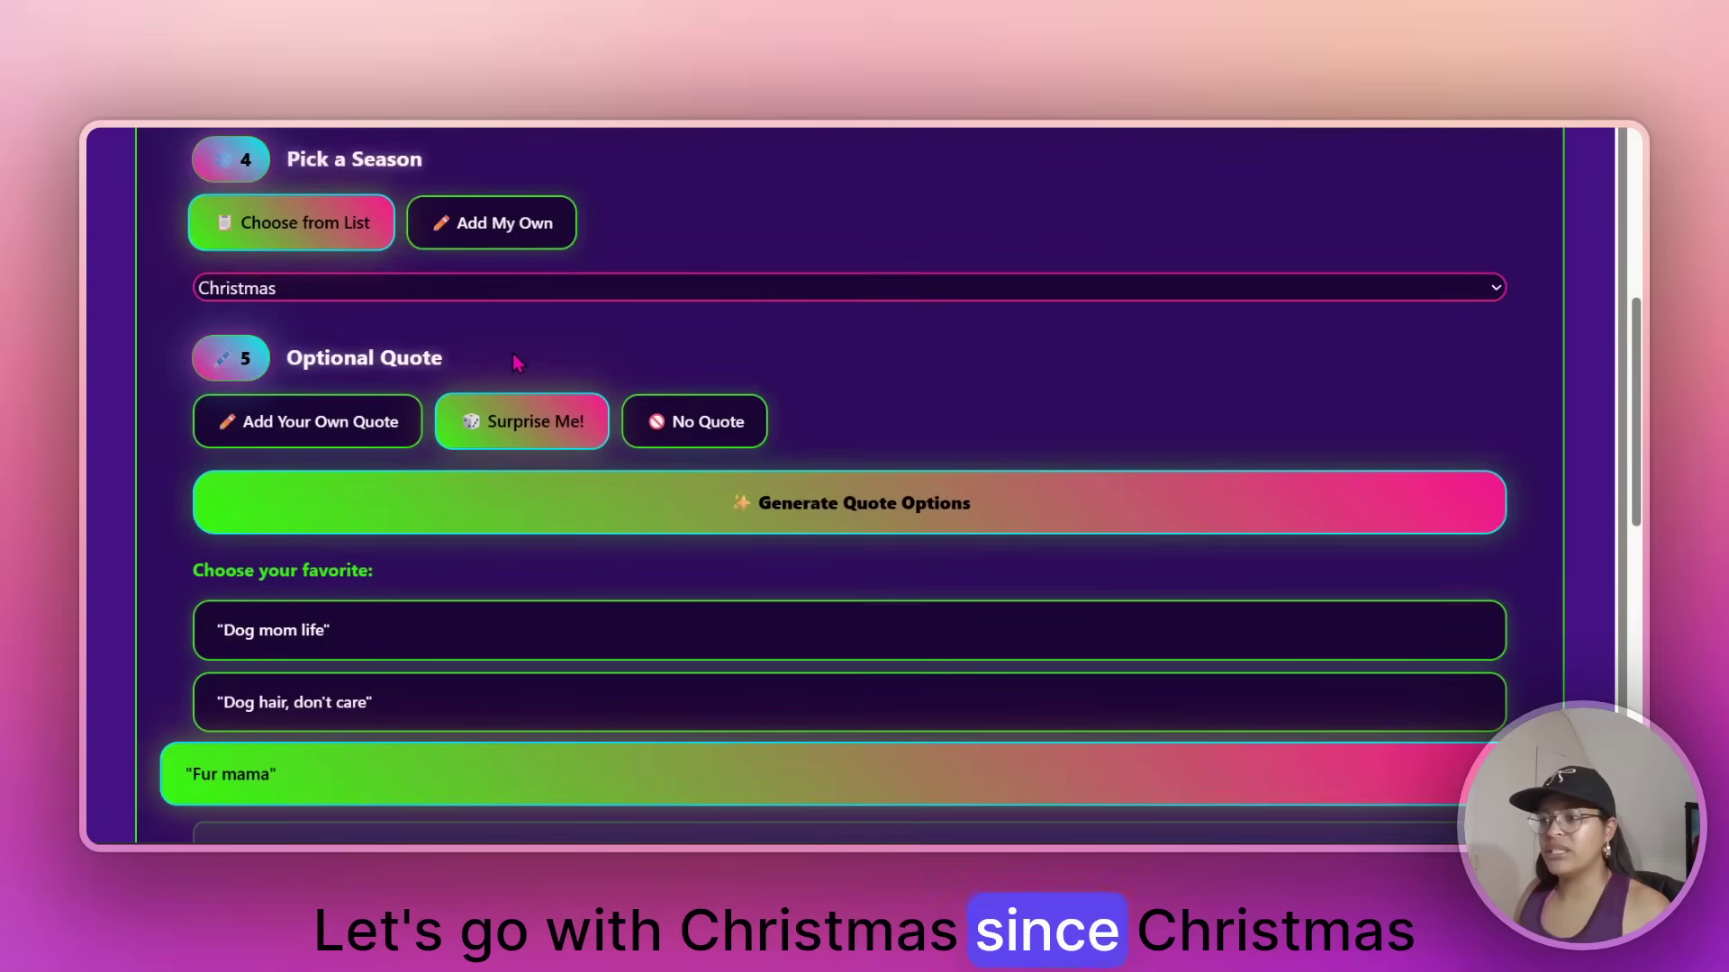
pyautogui.click(535, 433)
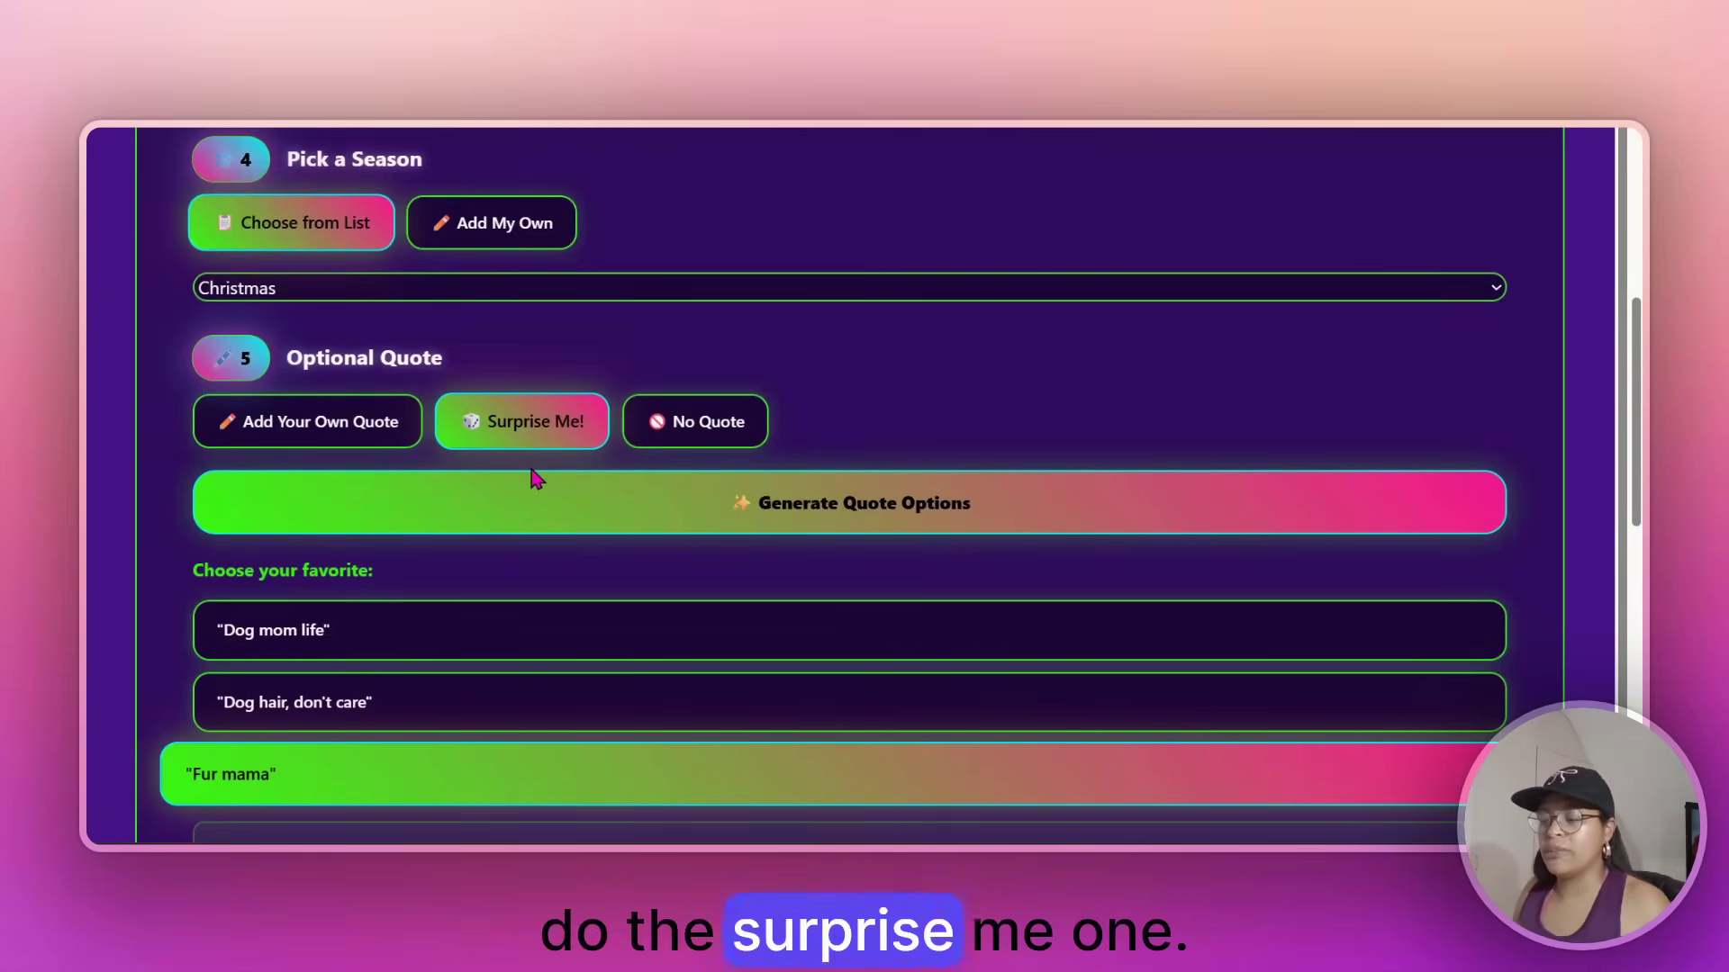
pyautogui.scroll(-2, 536, 479)
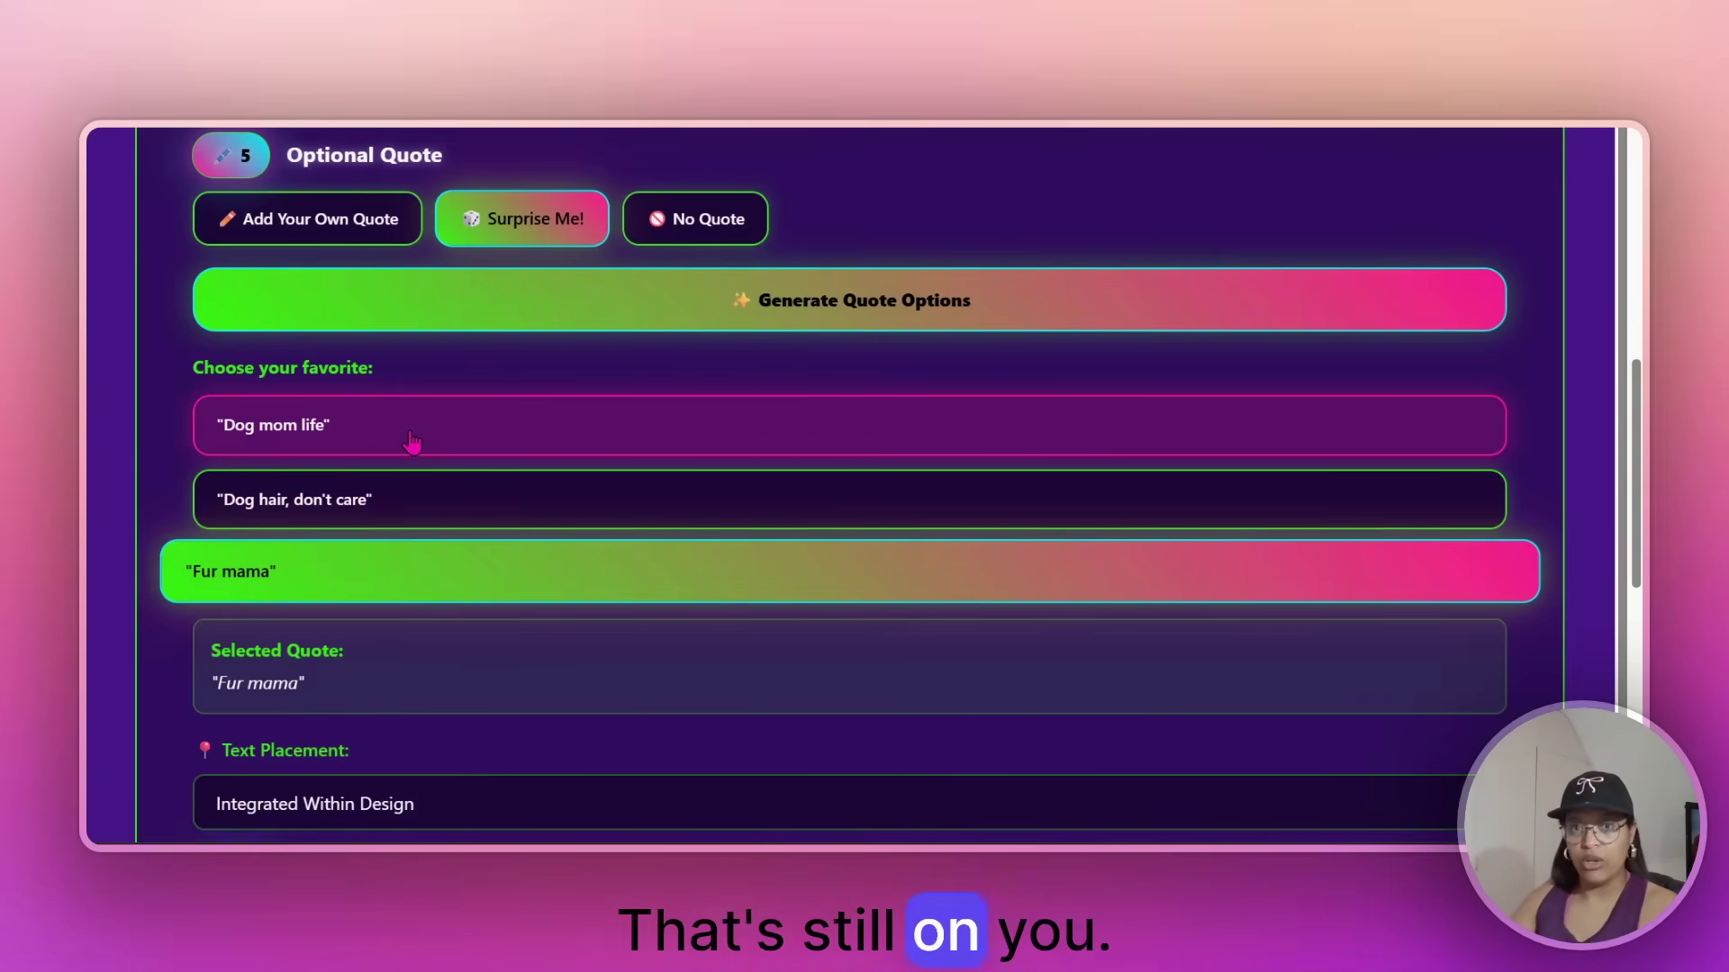
# Choose the "Dog hair, don't care" quote and set its text placement to Bottom Center
pyautogui.click(365, 501)
pyautogui.scroll(-2, 519, 485)
pyautogui.scroll(-3, 368, 547)
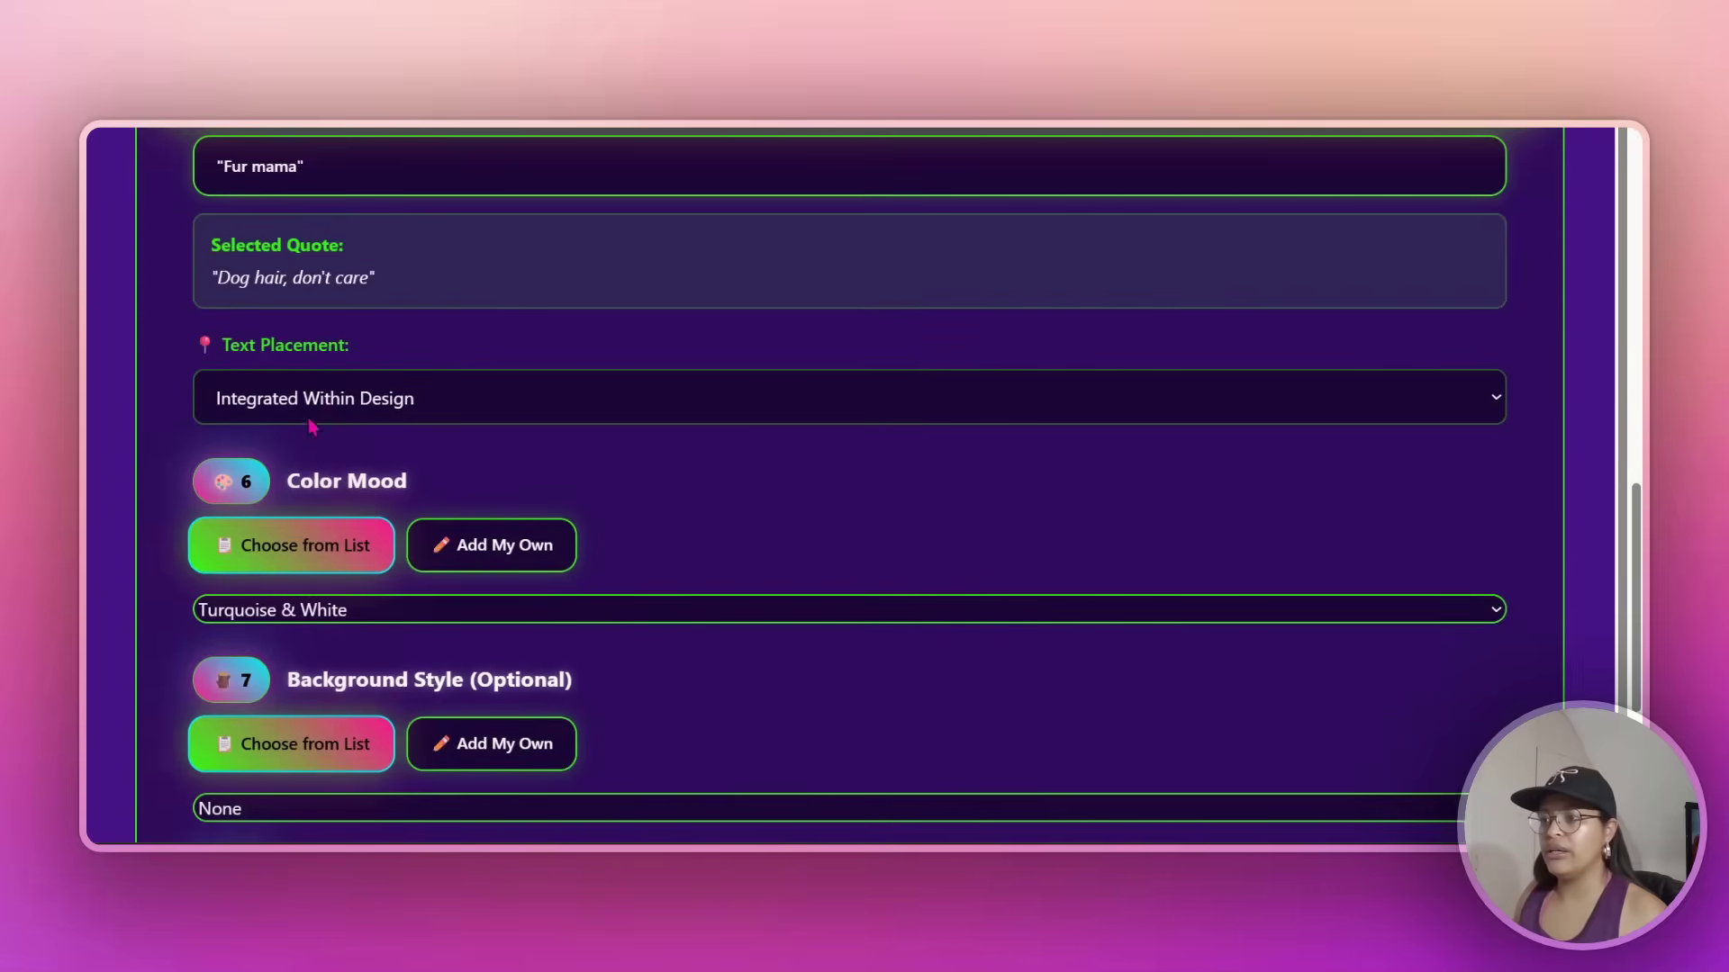
pyautogui.click(326, 405)
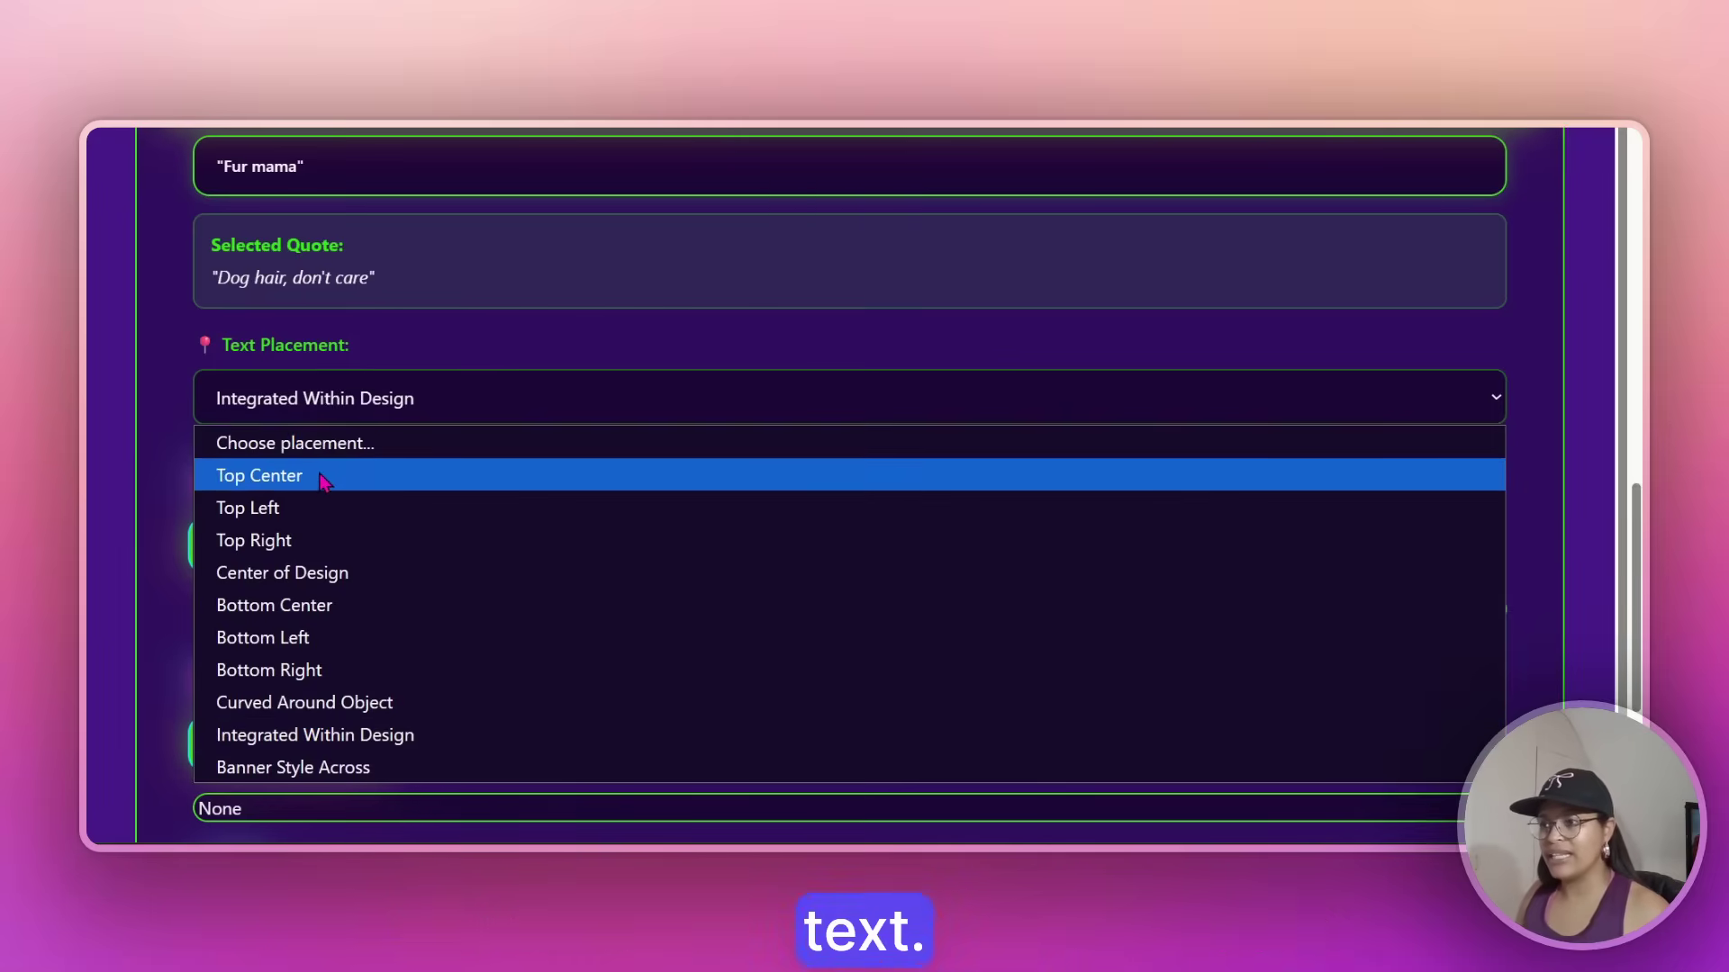
pyautogui.click(307, 621)
# Set the optional background style to Watercolor Wash
pyautogui.scroll(-2, 731, 585)
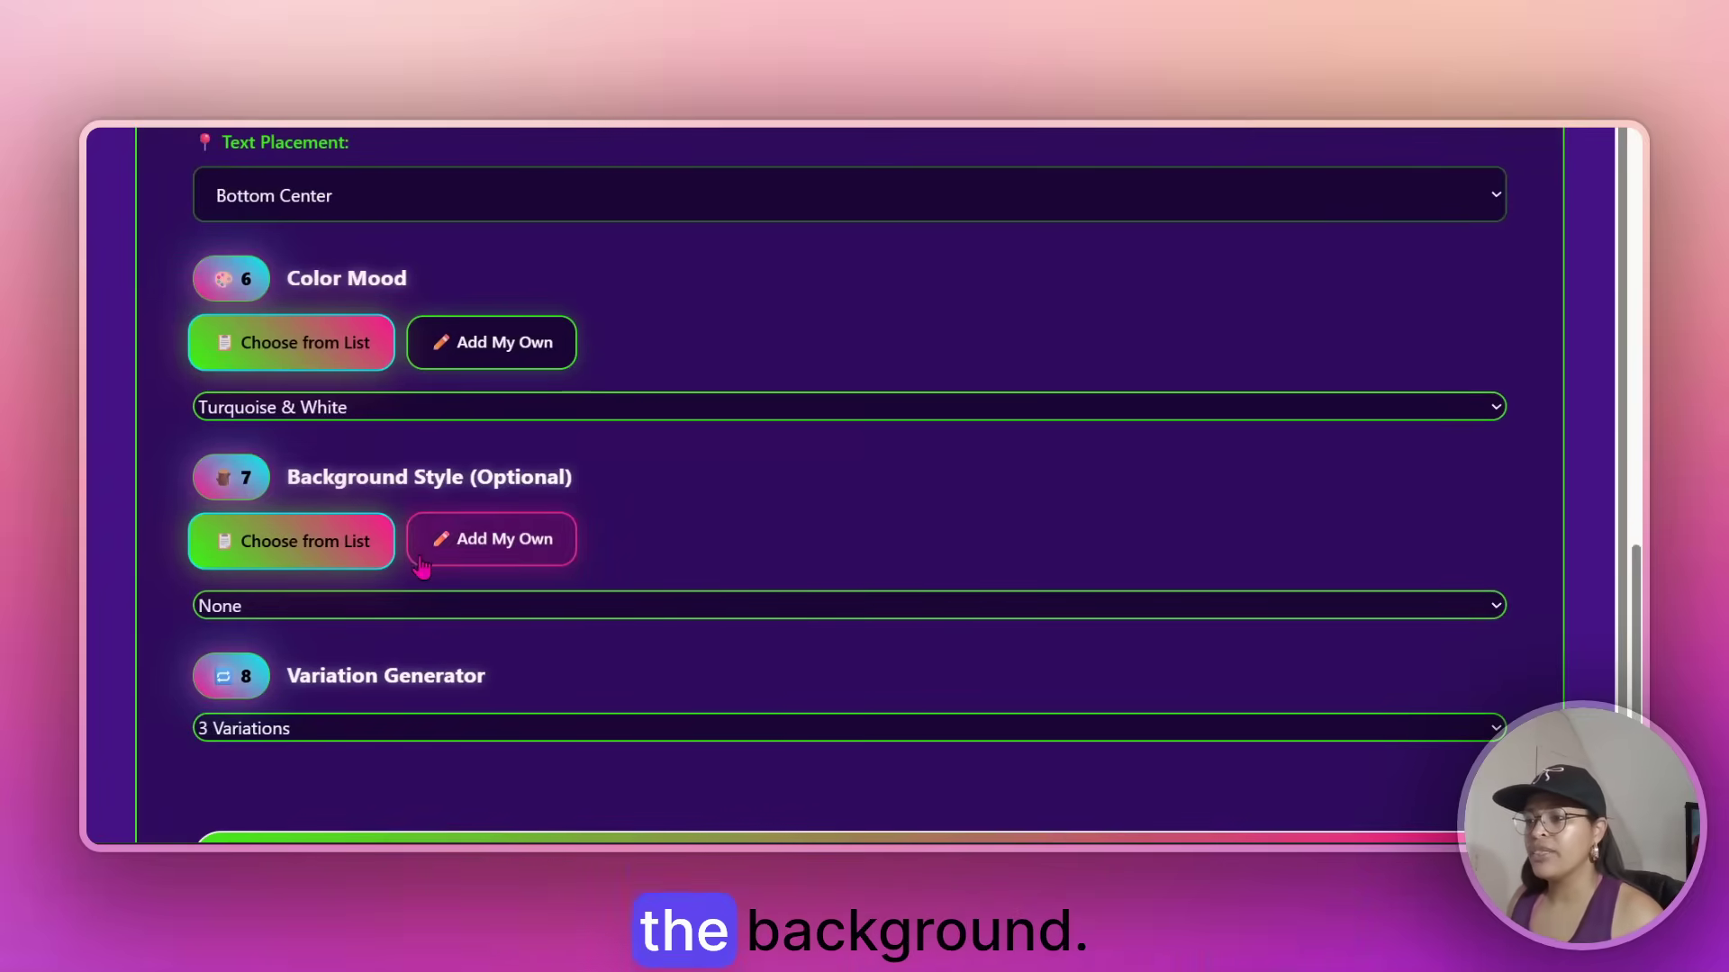
pyautogui.scroll(-1, 450, 532)
pyautogui.click(257, 509)
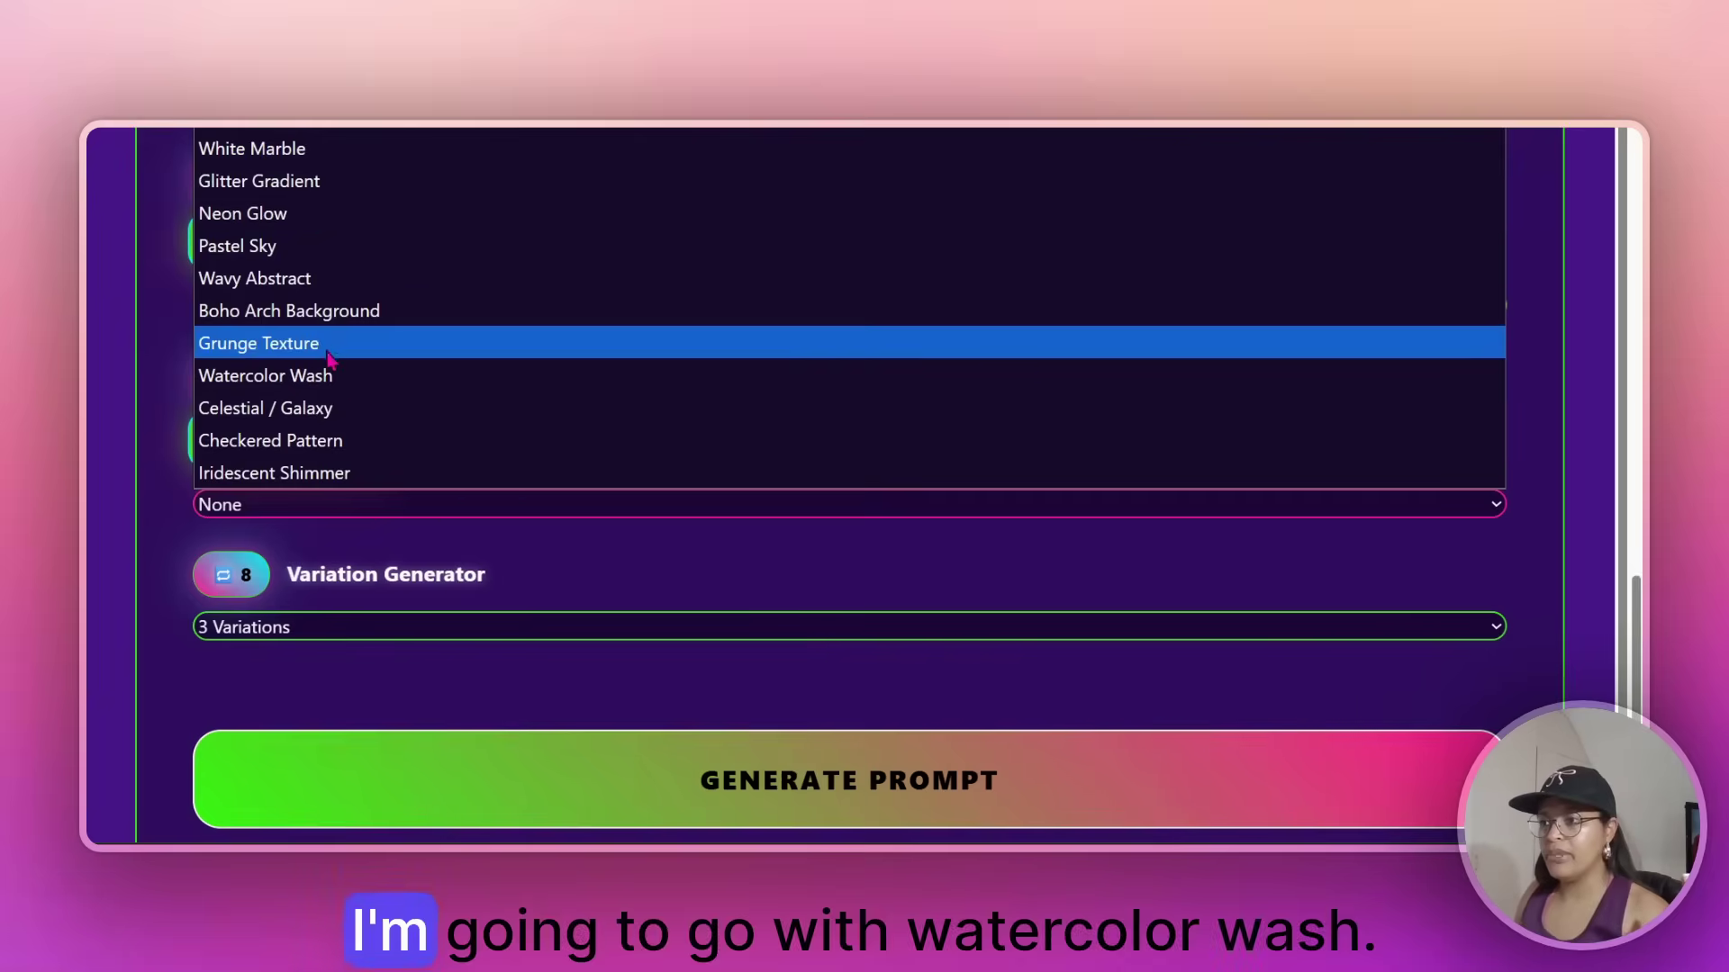
pyautogui.click(283, 375)
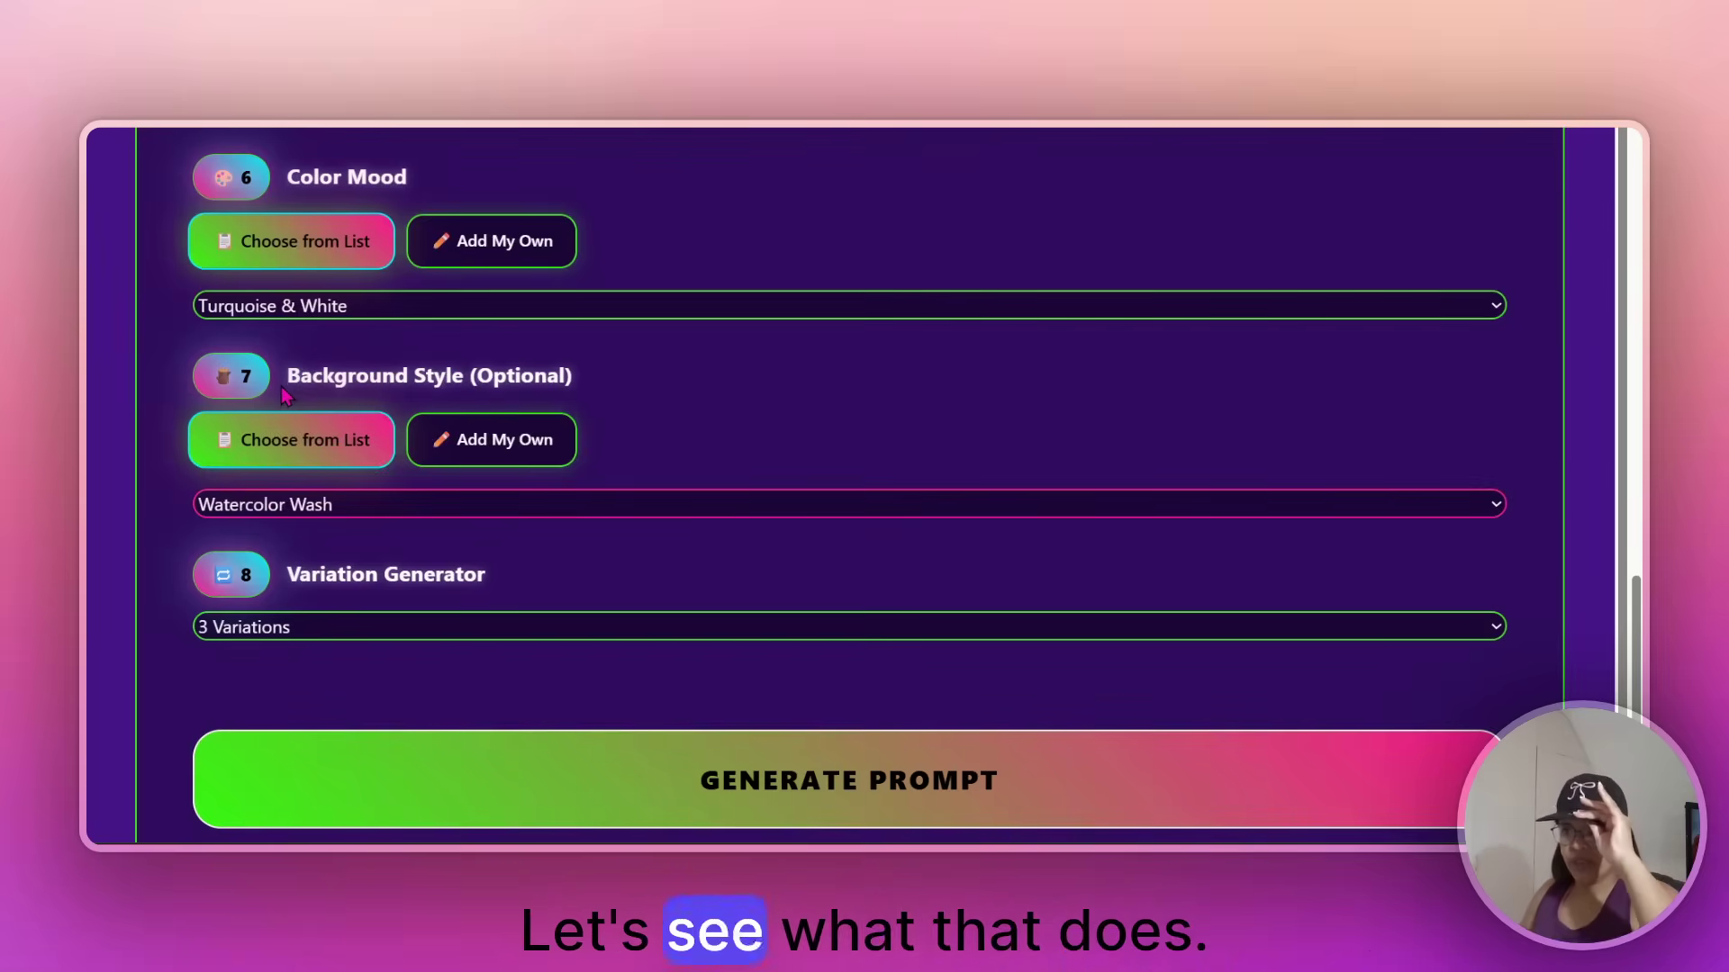
# Generate the three prompt variations and copy the text of Prompt 1
pyautogui.scroll(-1, 594, 540)
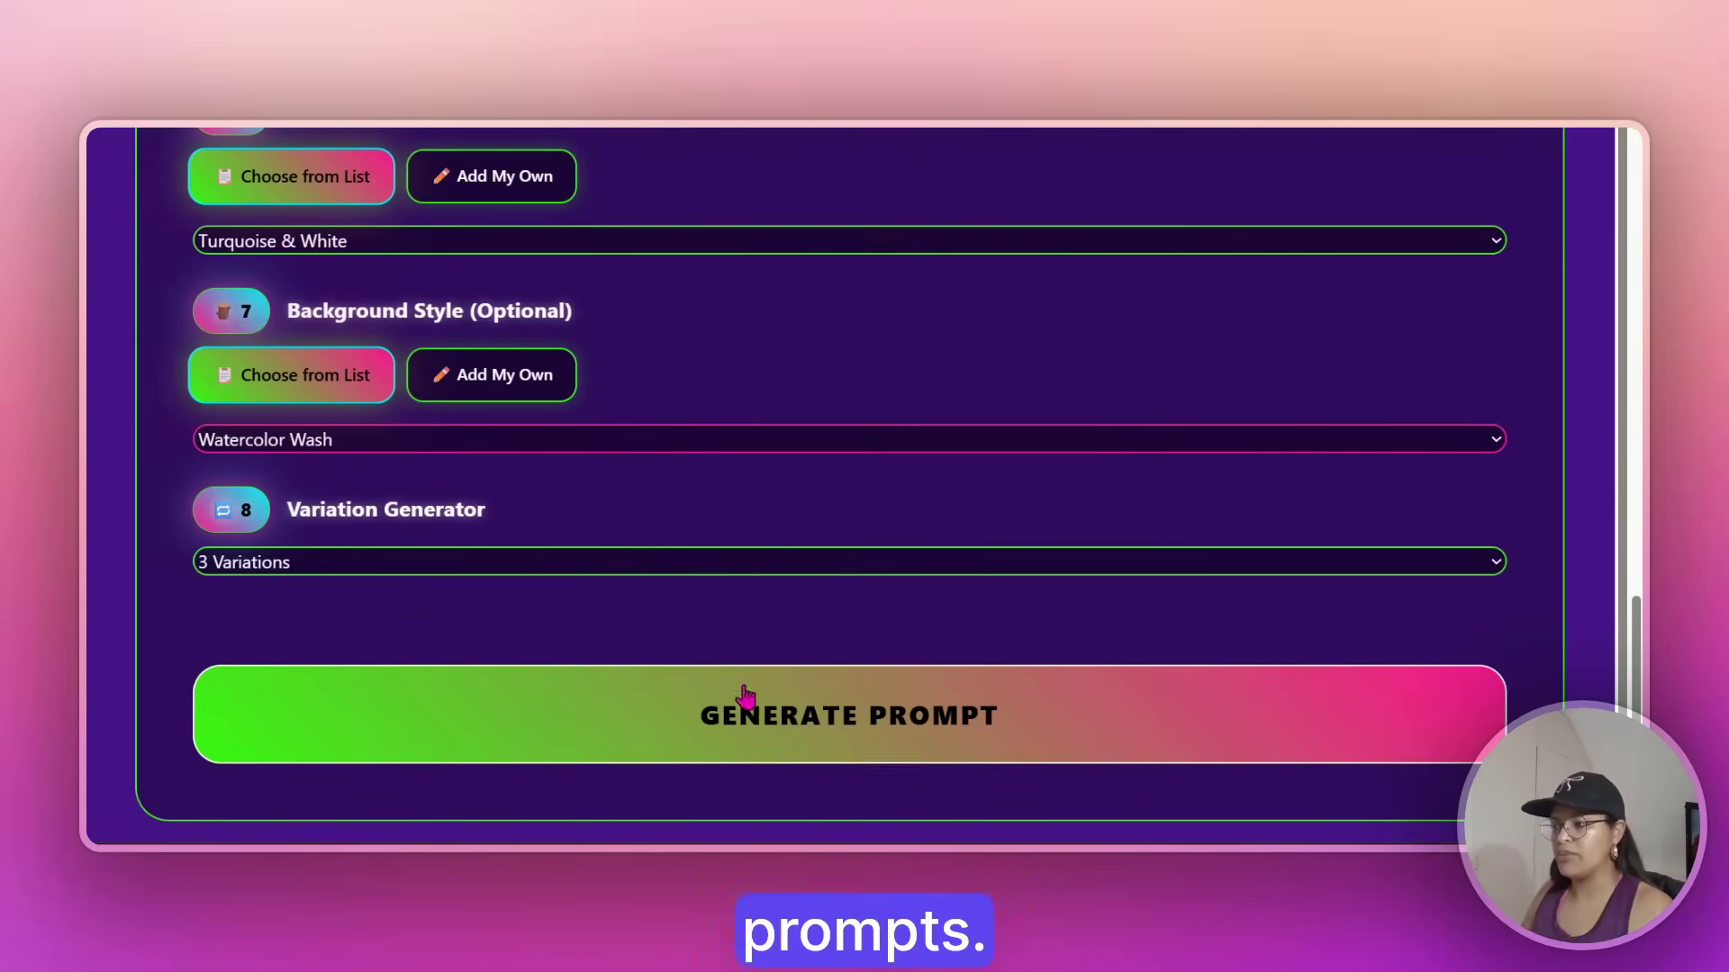
pyautogui.click(760, 720)
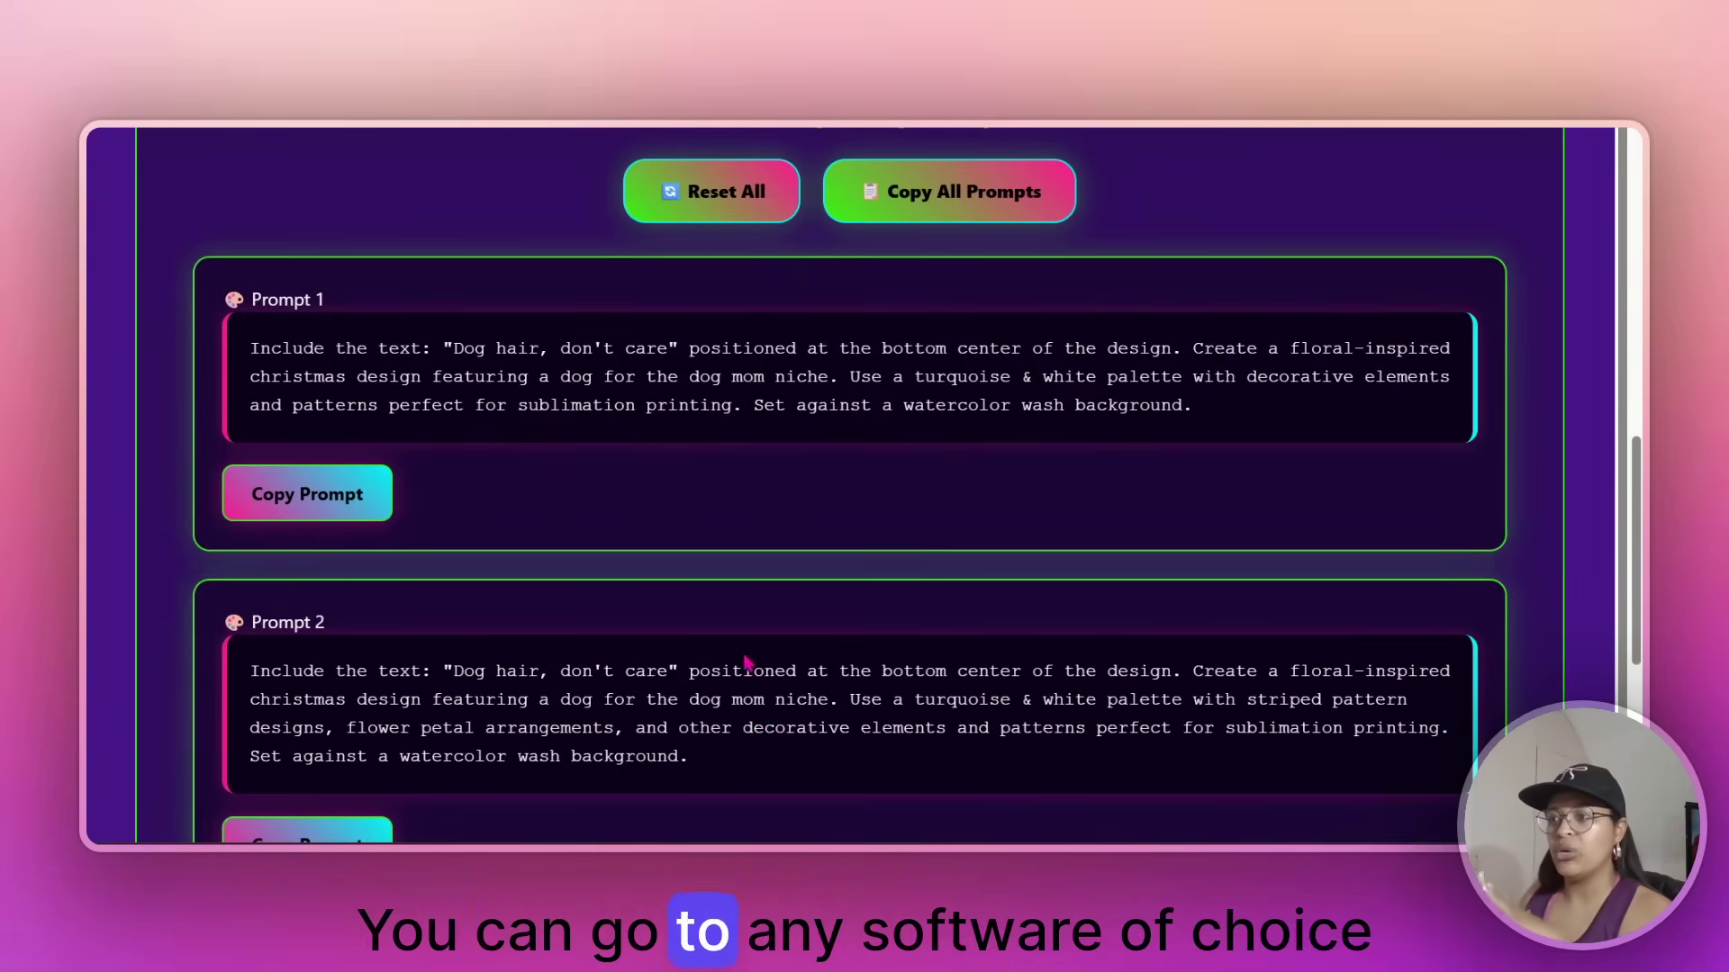
pyautogui.click(329, 494)
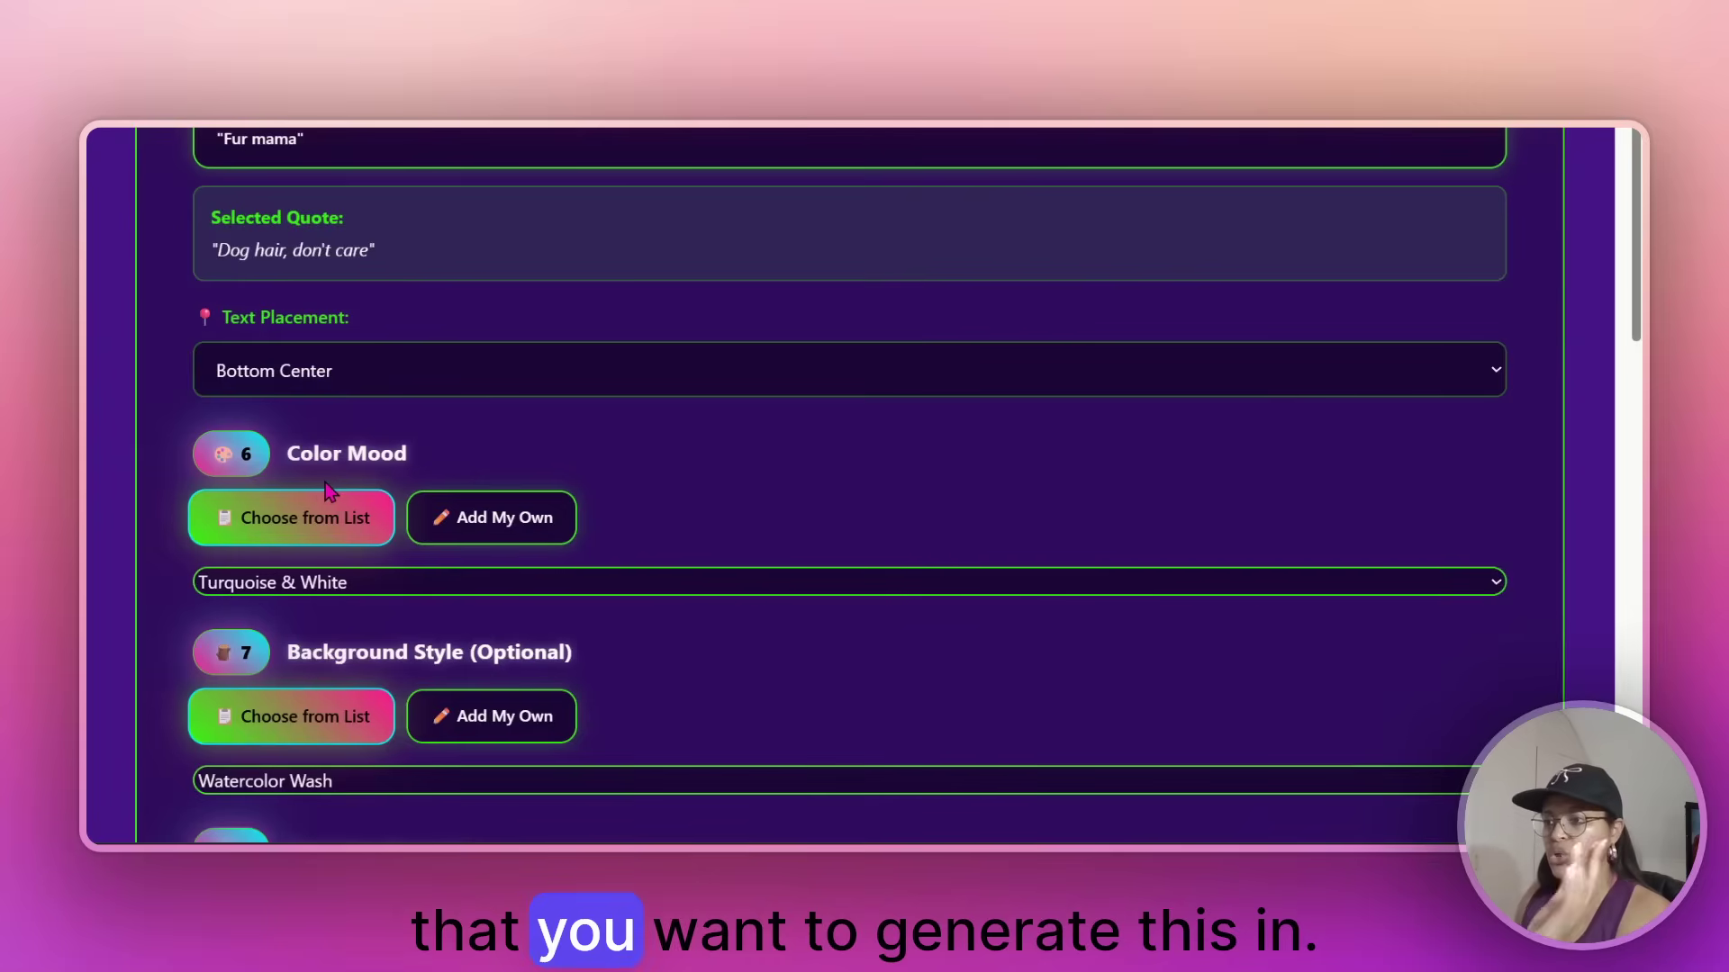
pyautogui.scroll(-10, 549, 598)
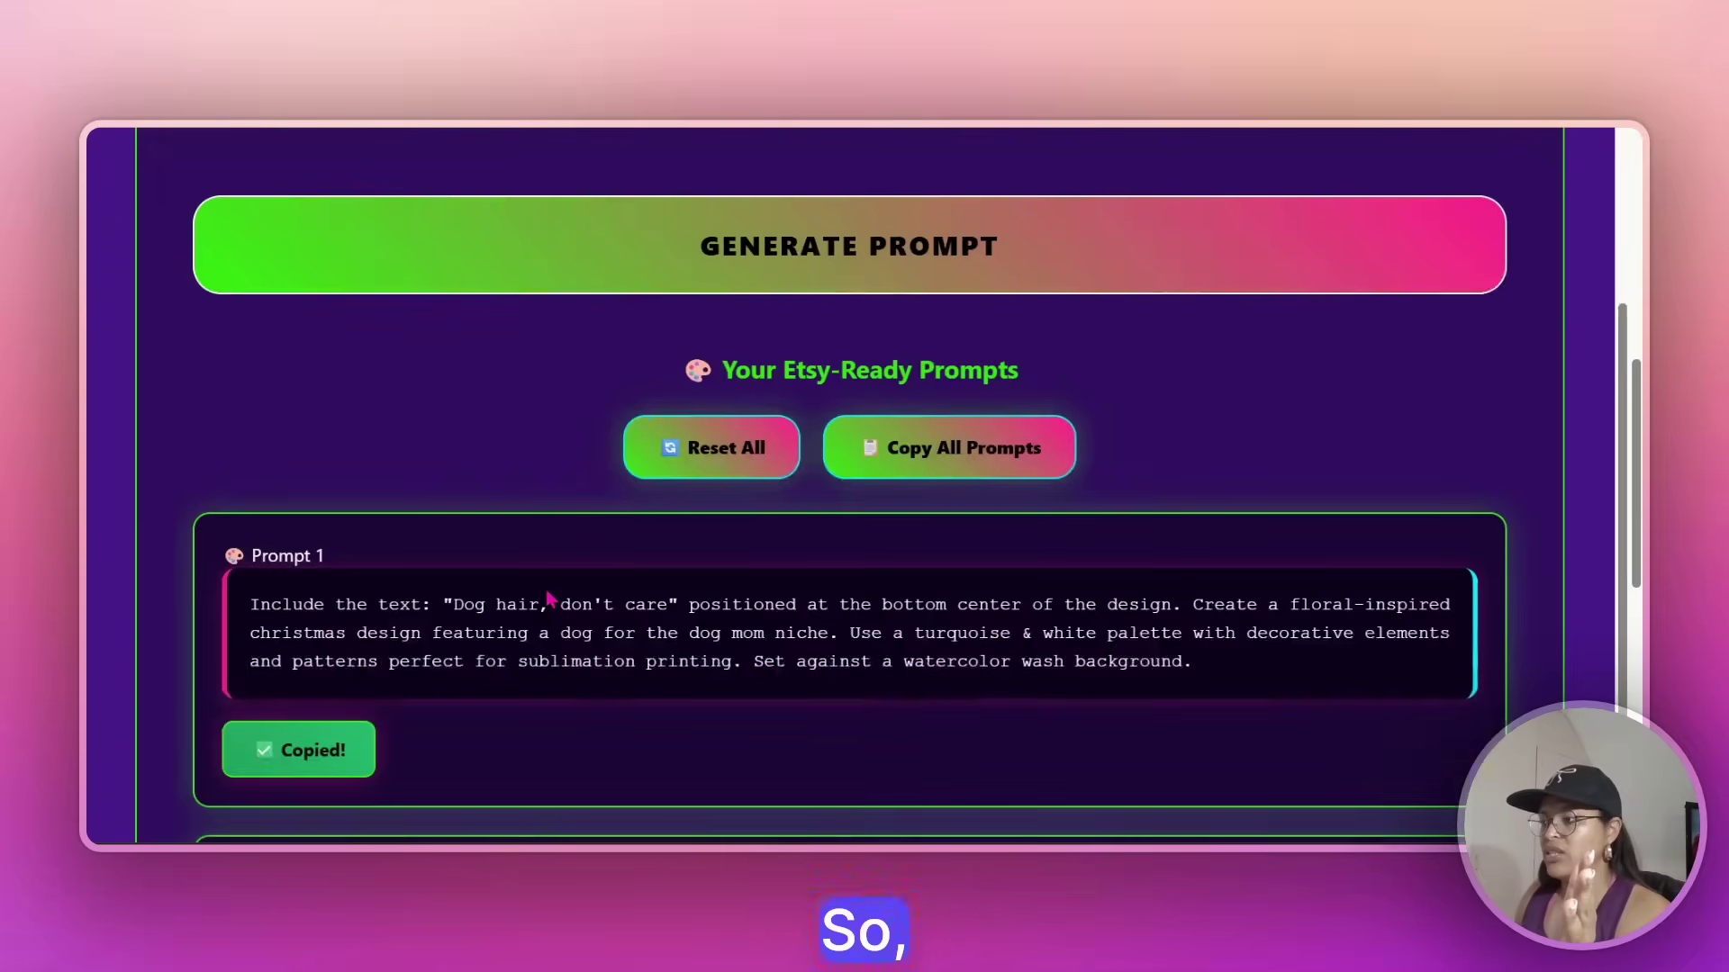
pyautogui.scroll(-1, 549, 599)
pyautogui.scroll(-2, 369, 612)
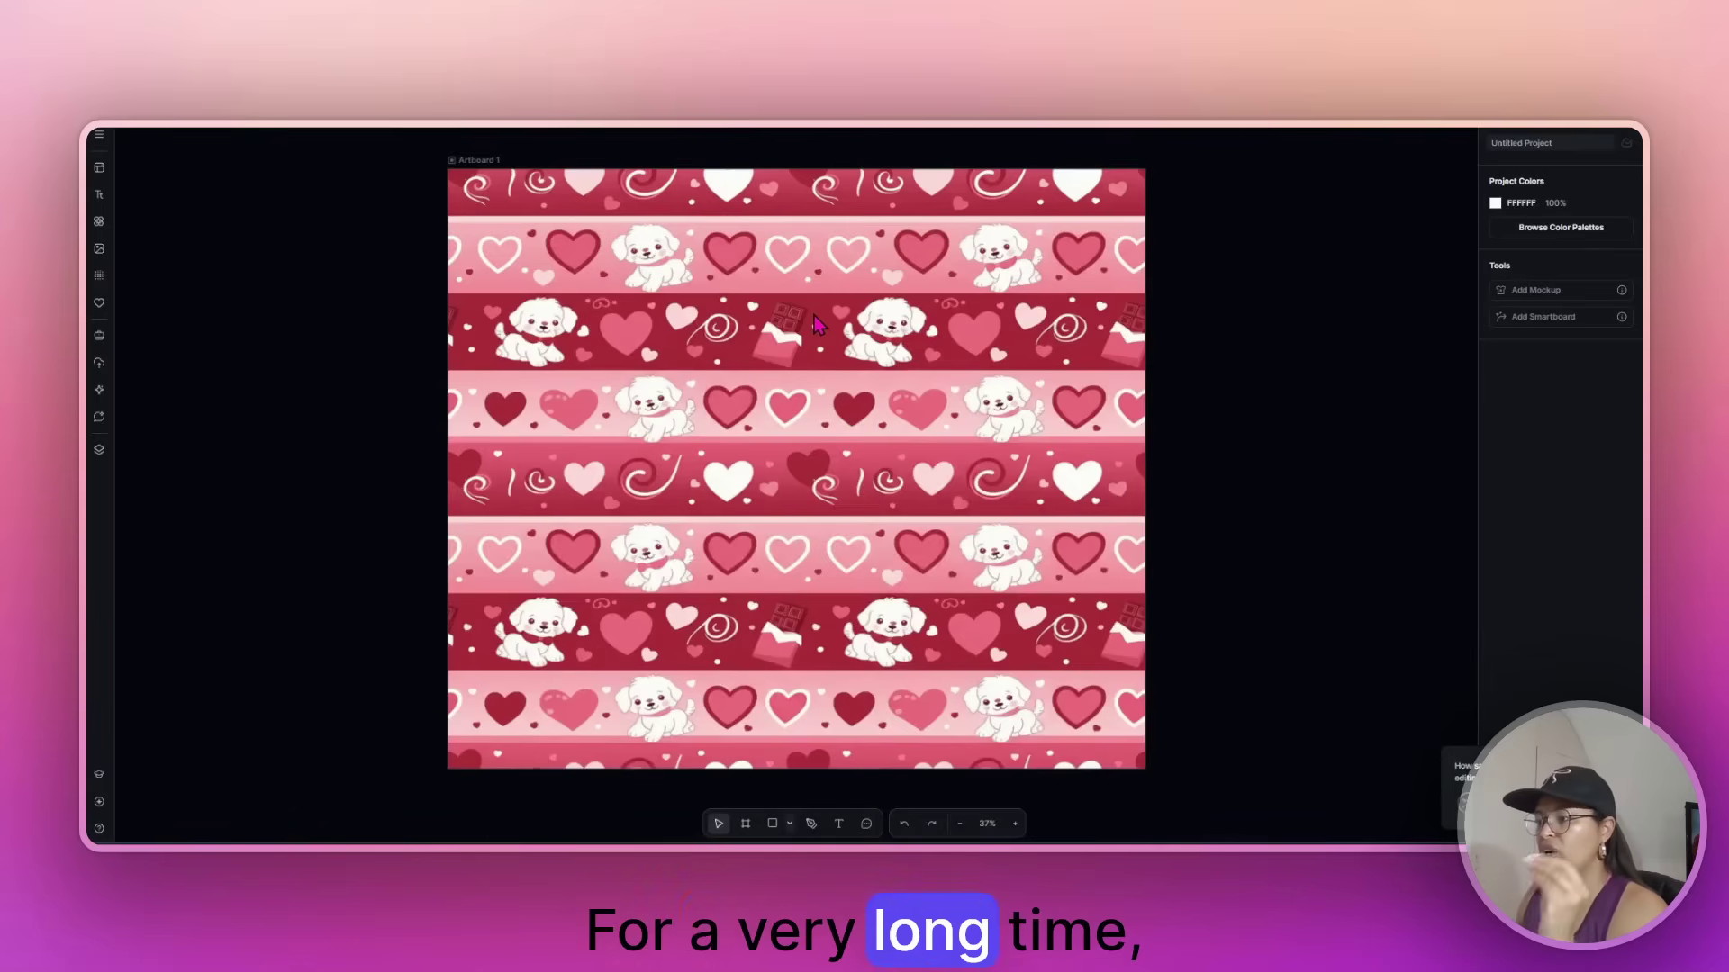
# In Kittl, clear the heart-and-dog pattern from the artboard and generate a DALL-E 3 image from the copied prompt
pyautogui.click(816, 324)
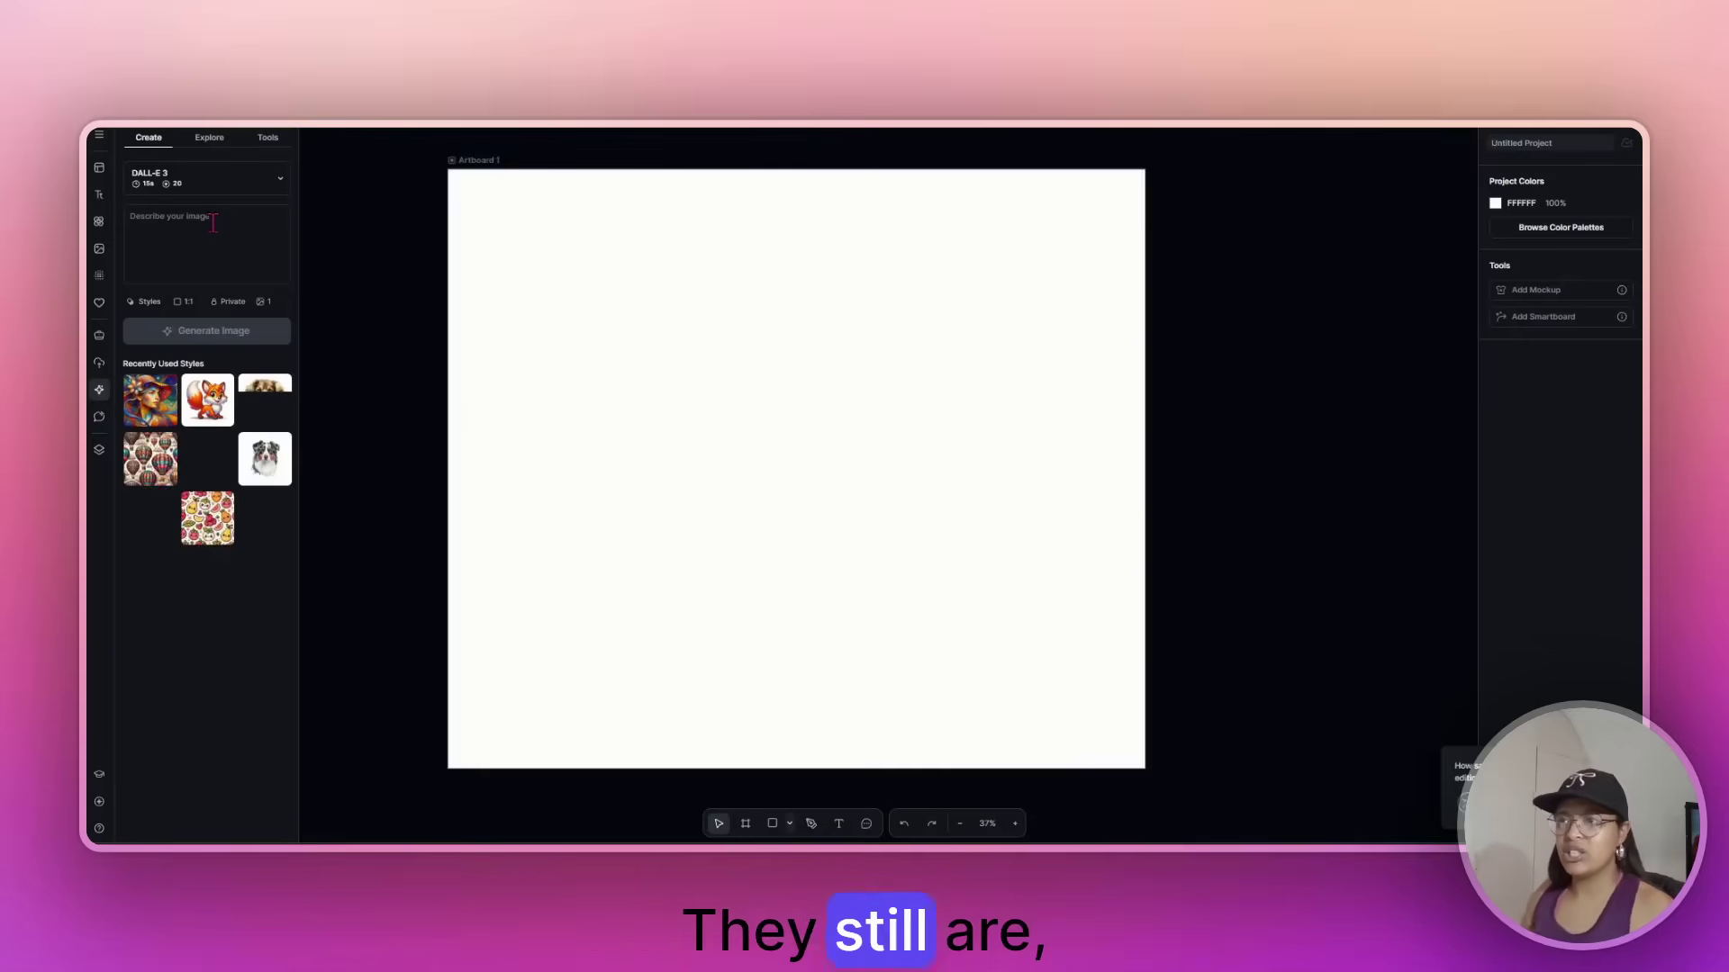
pyautogui.click(214, 220)
pyautogui.hotkey('ctrl', 'v')
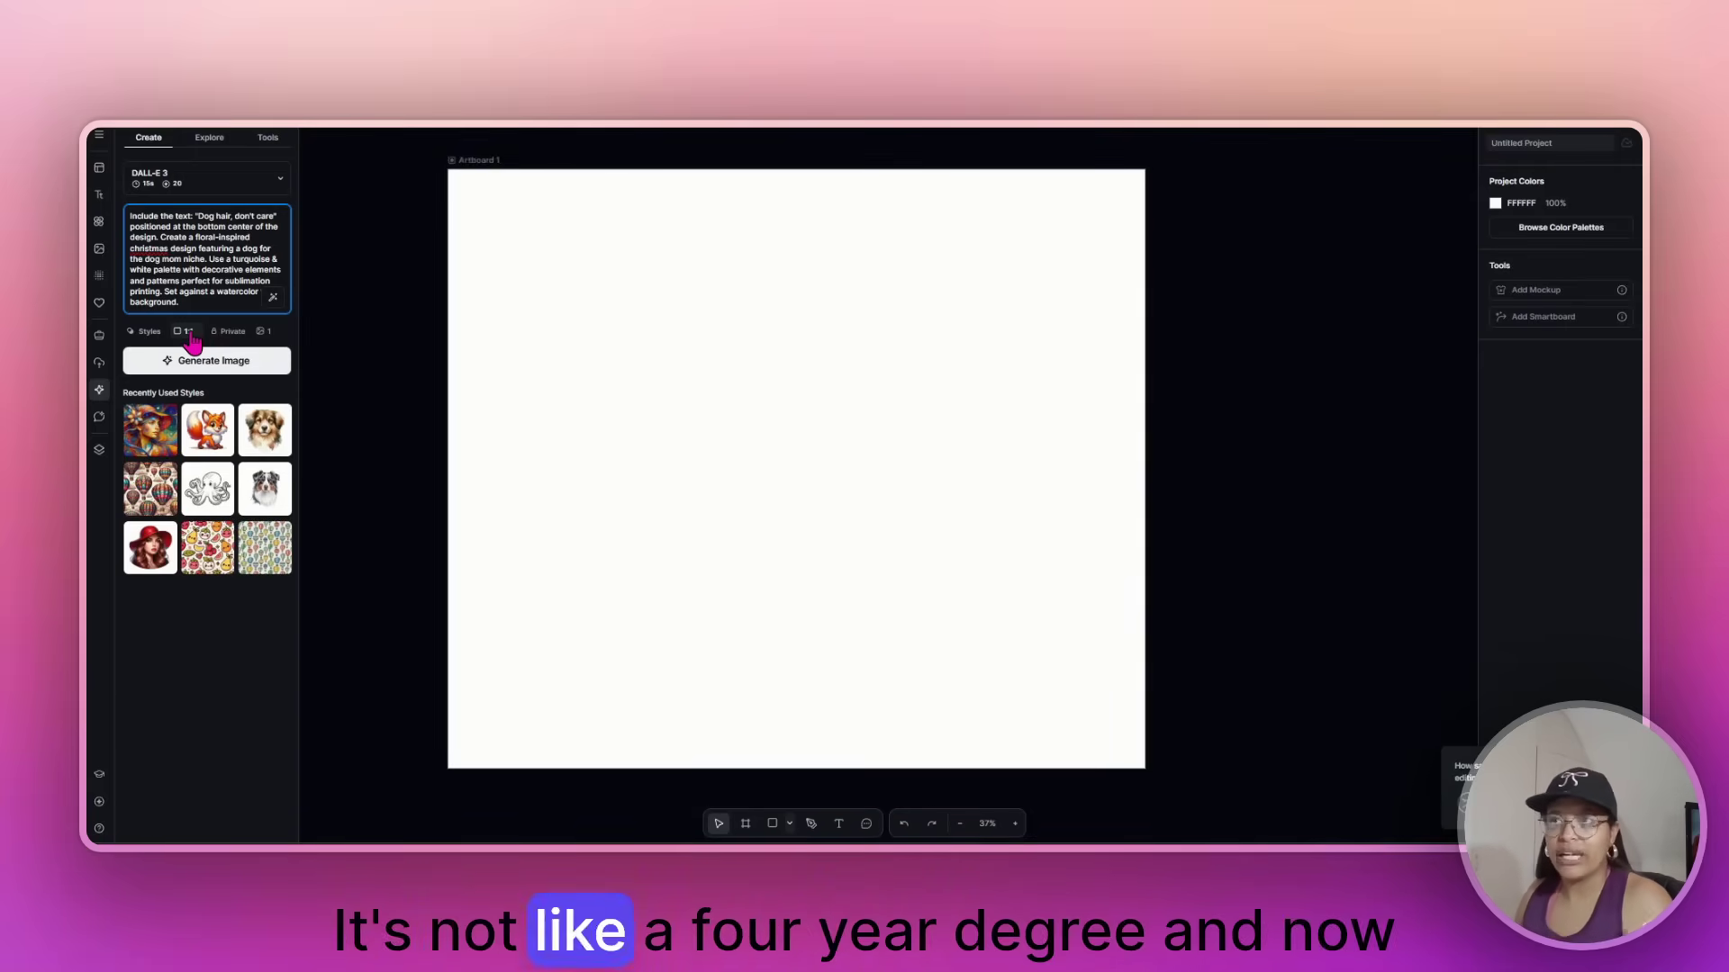
pyautogui.write('.')
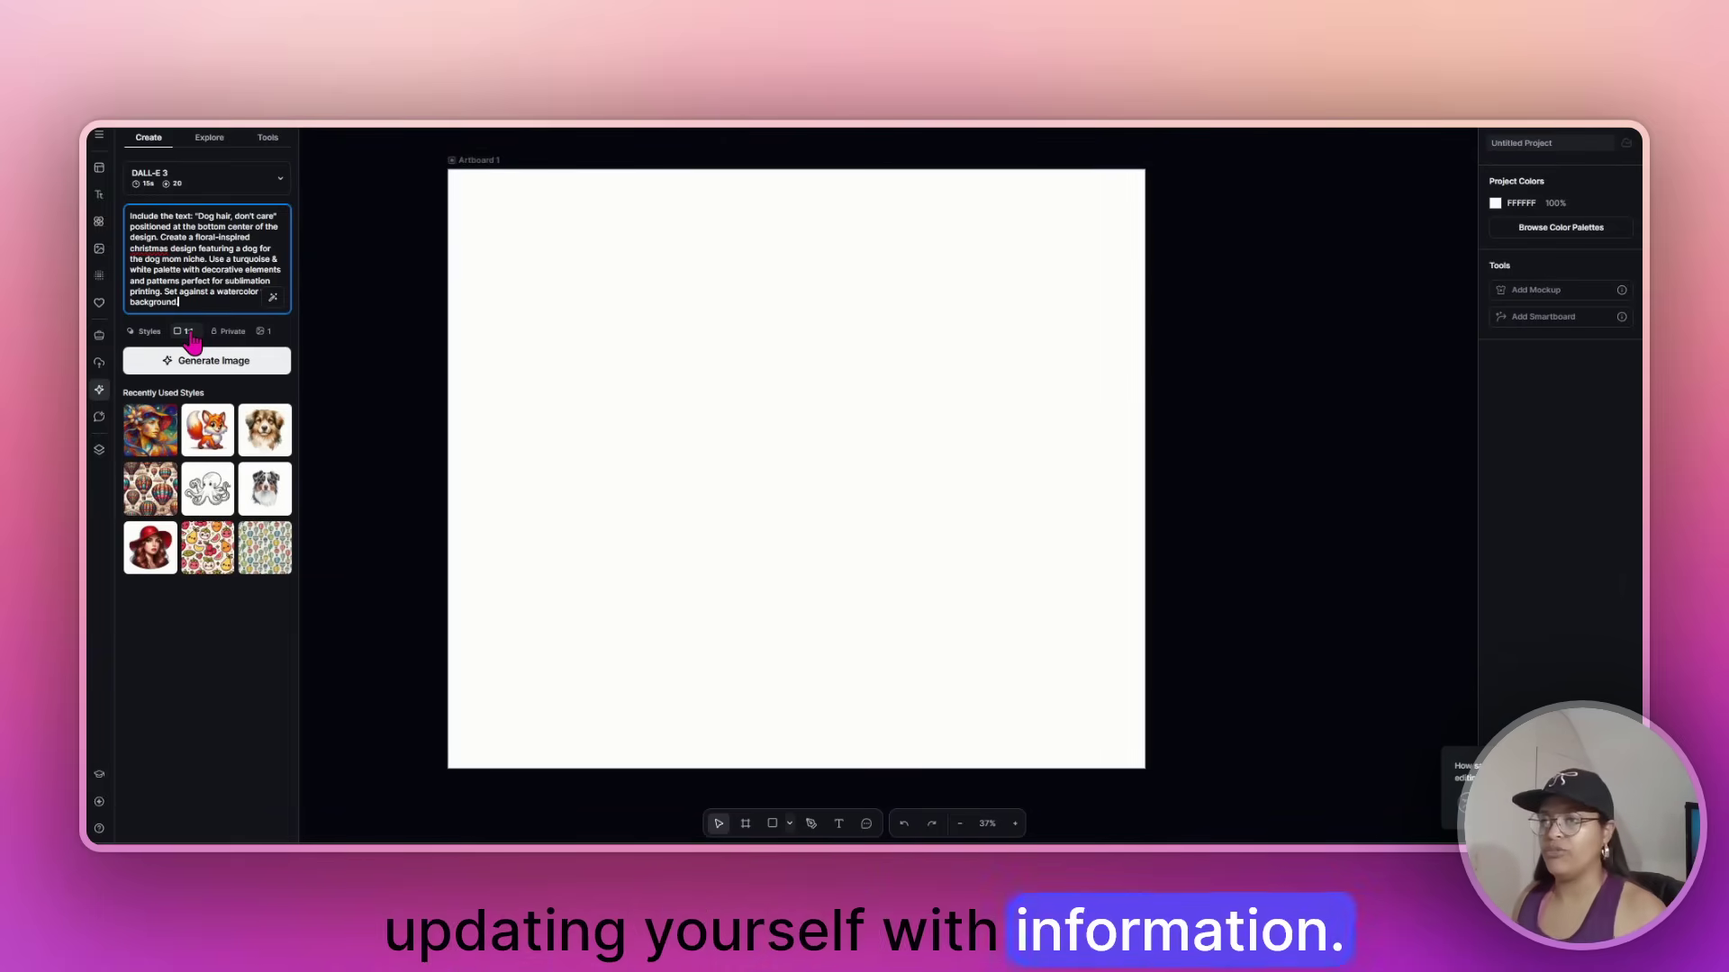
pyautogui.click(187, 361)
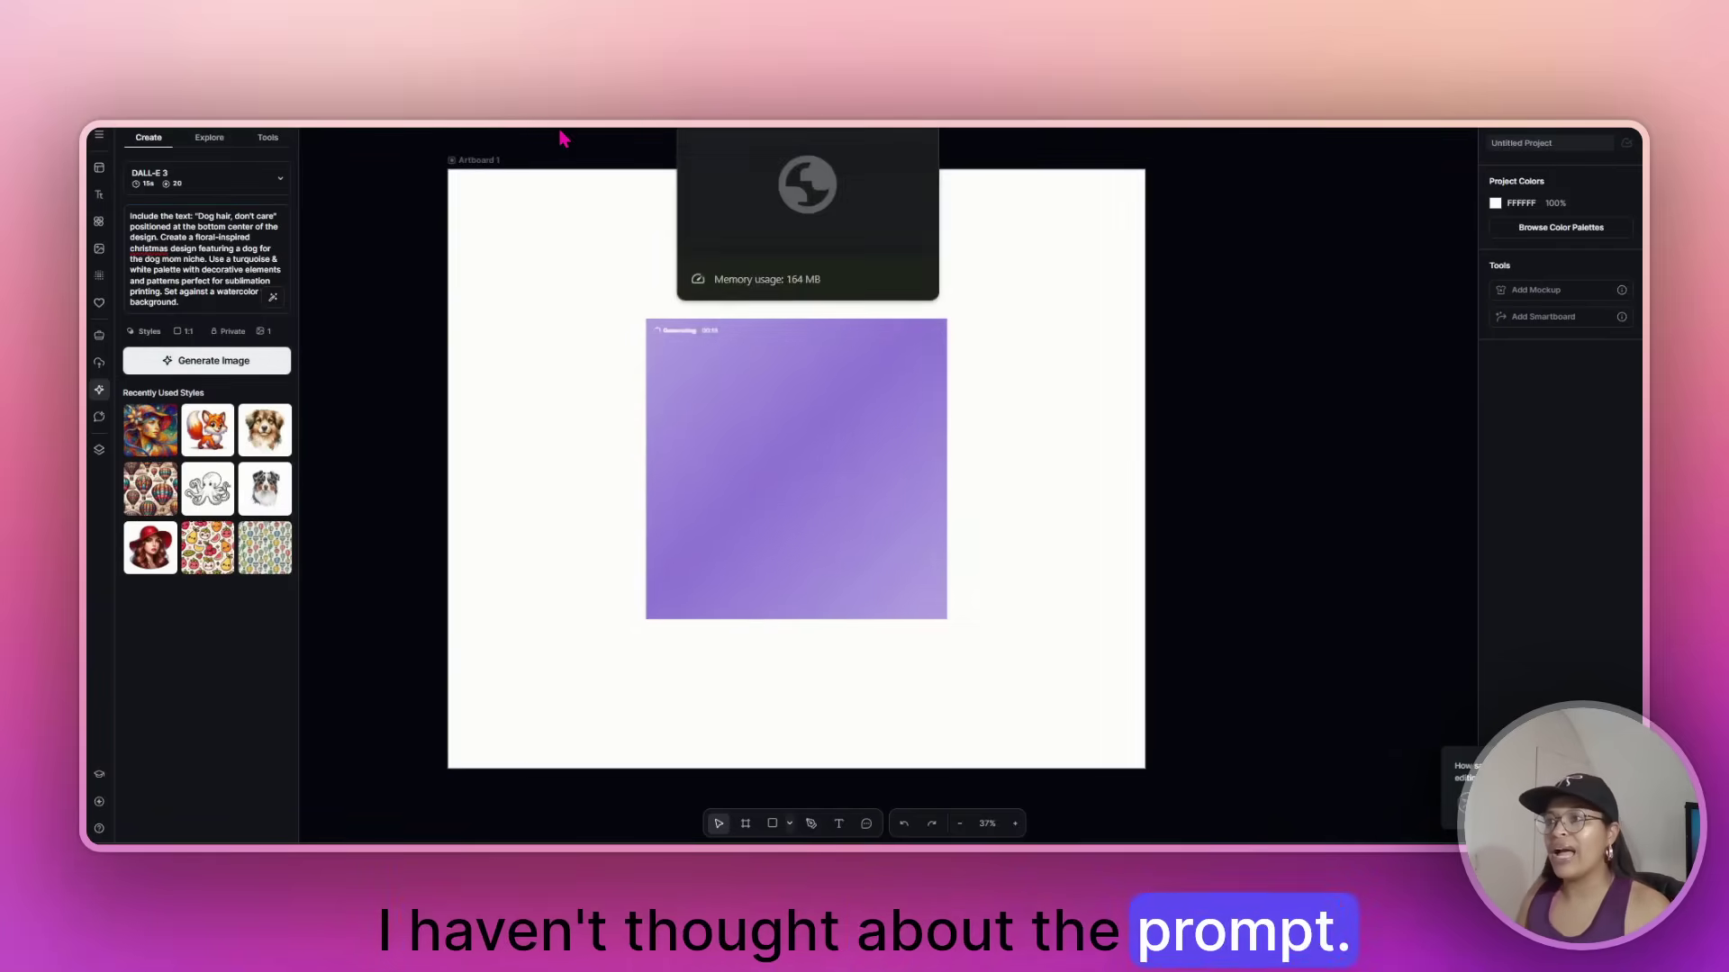
# Duplicate Artboard 1 twice and select Artboard 2 for the next image
pyautogui.click(473, 163)
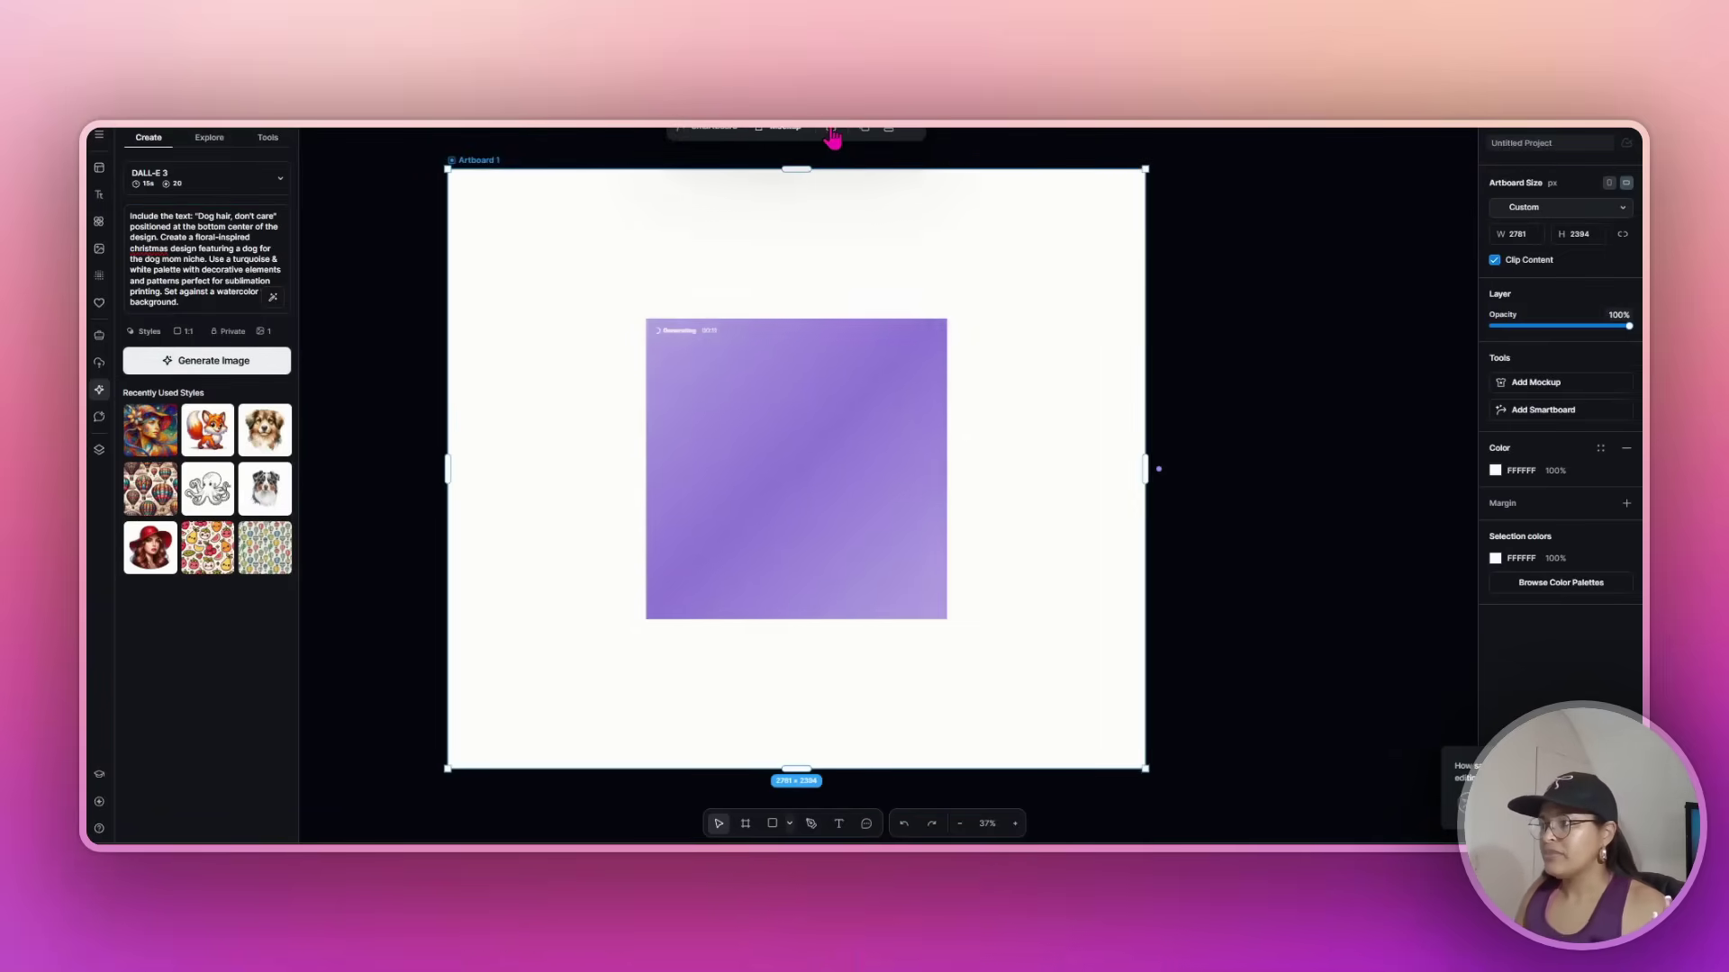
pyautogui.click(861, 144)
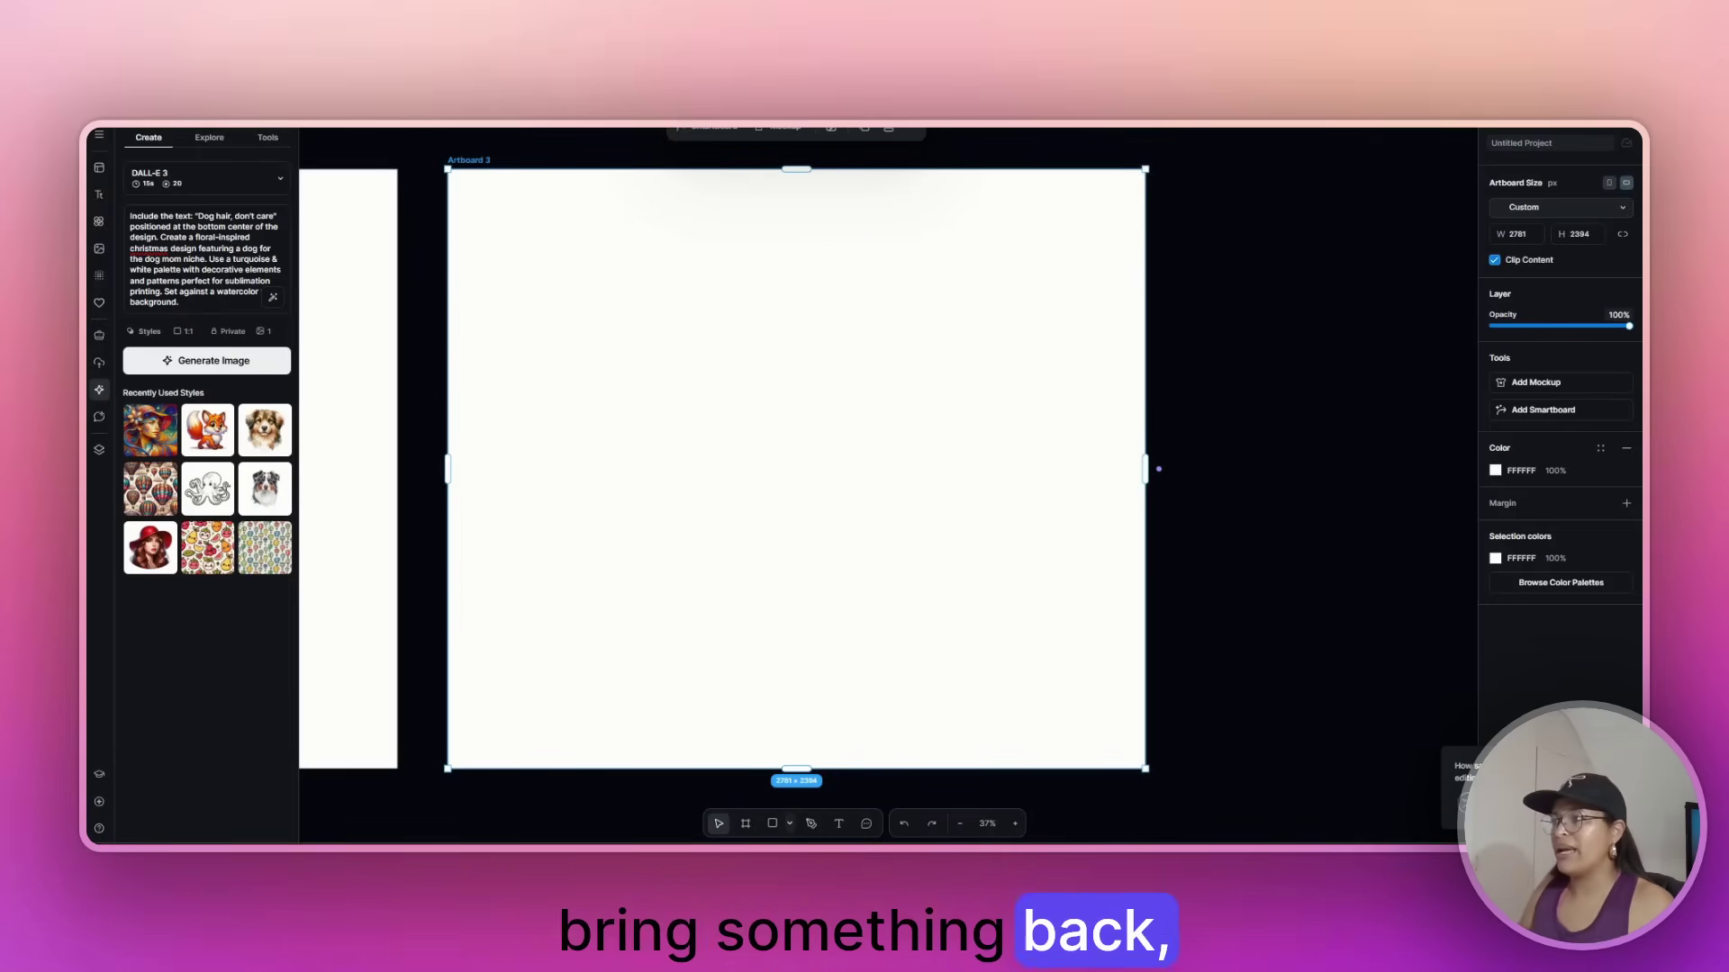
pyautogui.click(386, 231)
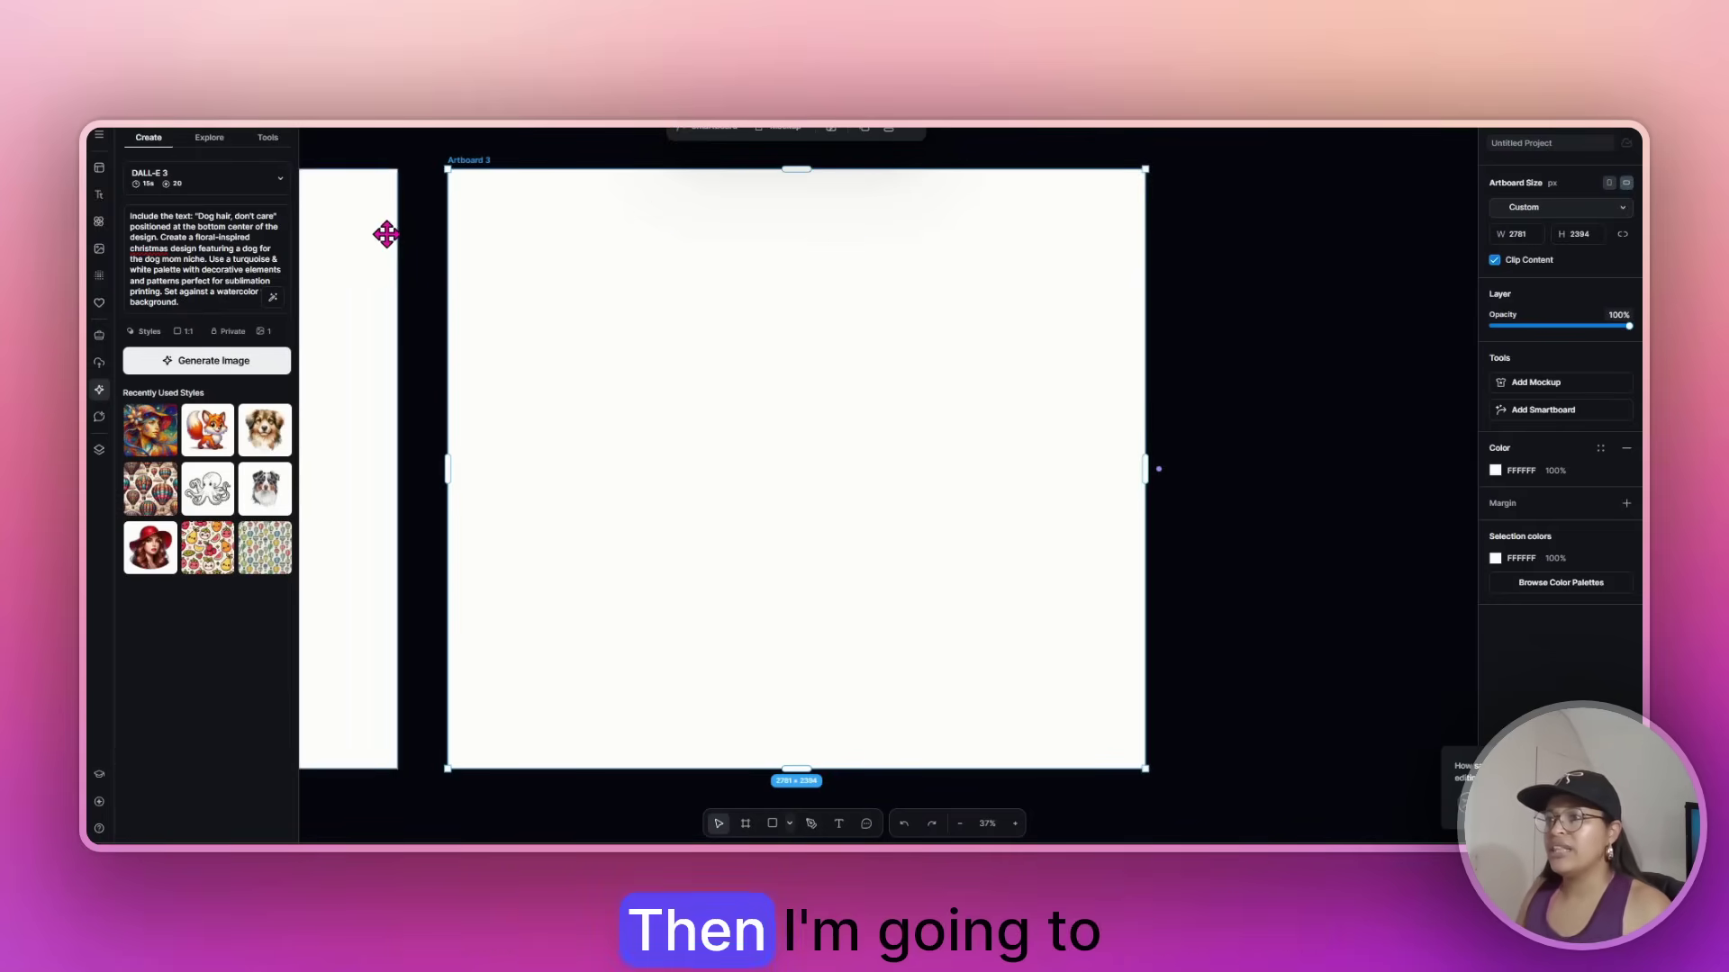
pyautogui.moveTo(429, 345); pyautogui.dragTo(1169, 348)
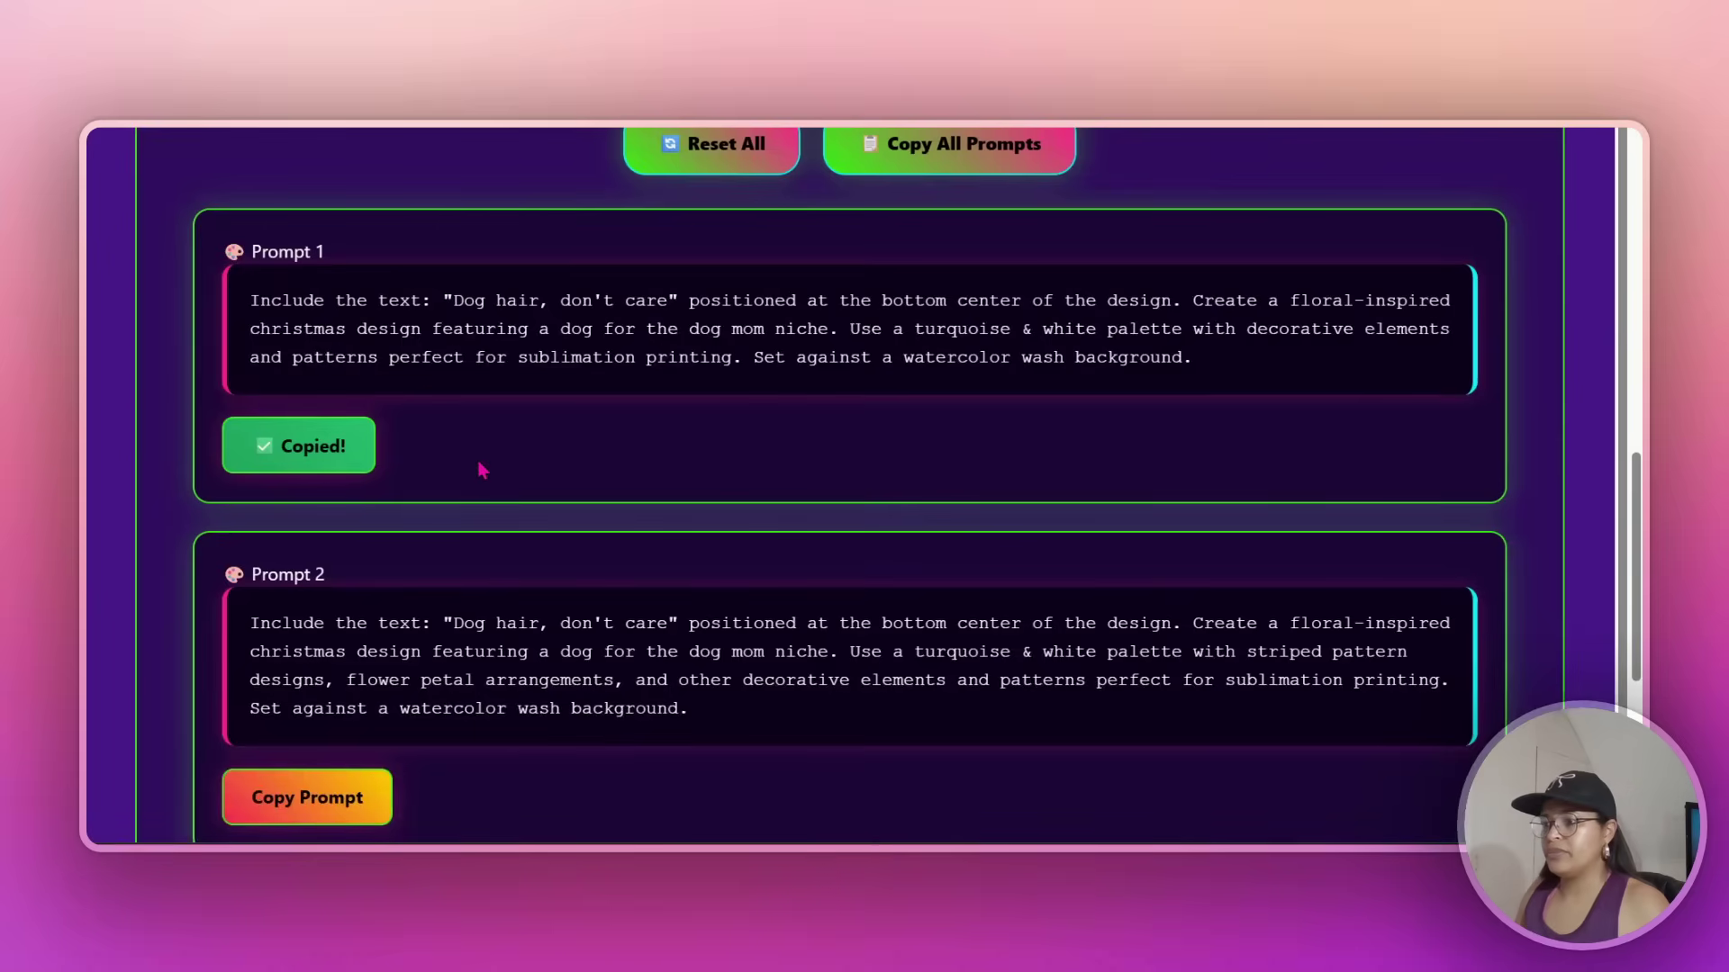
# Copy Prompt 2 from TumblerSpark, and back in Kittl move the generated image to the upper-left corner of Artboard 1
pyautogui.scroll(-3, 481, 469)
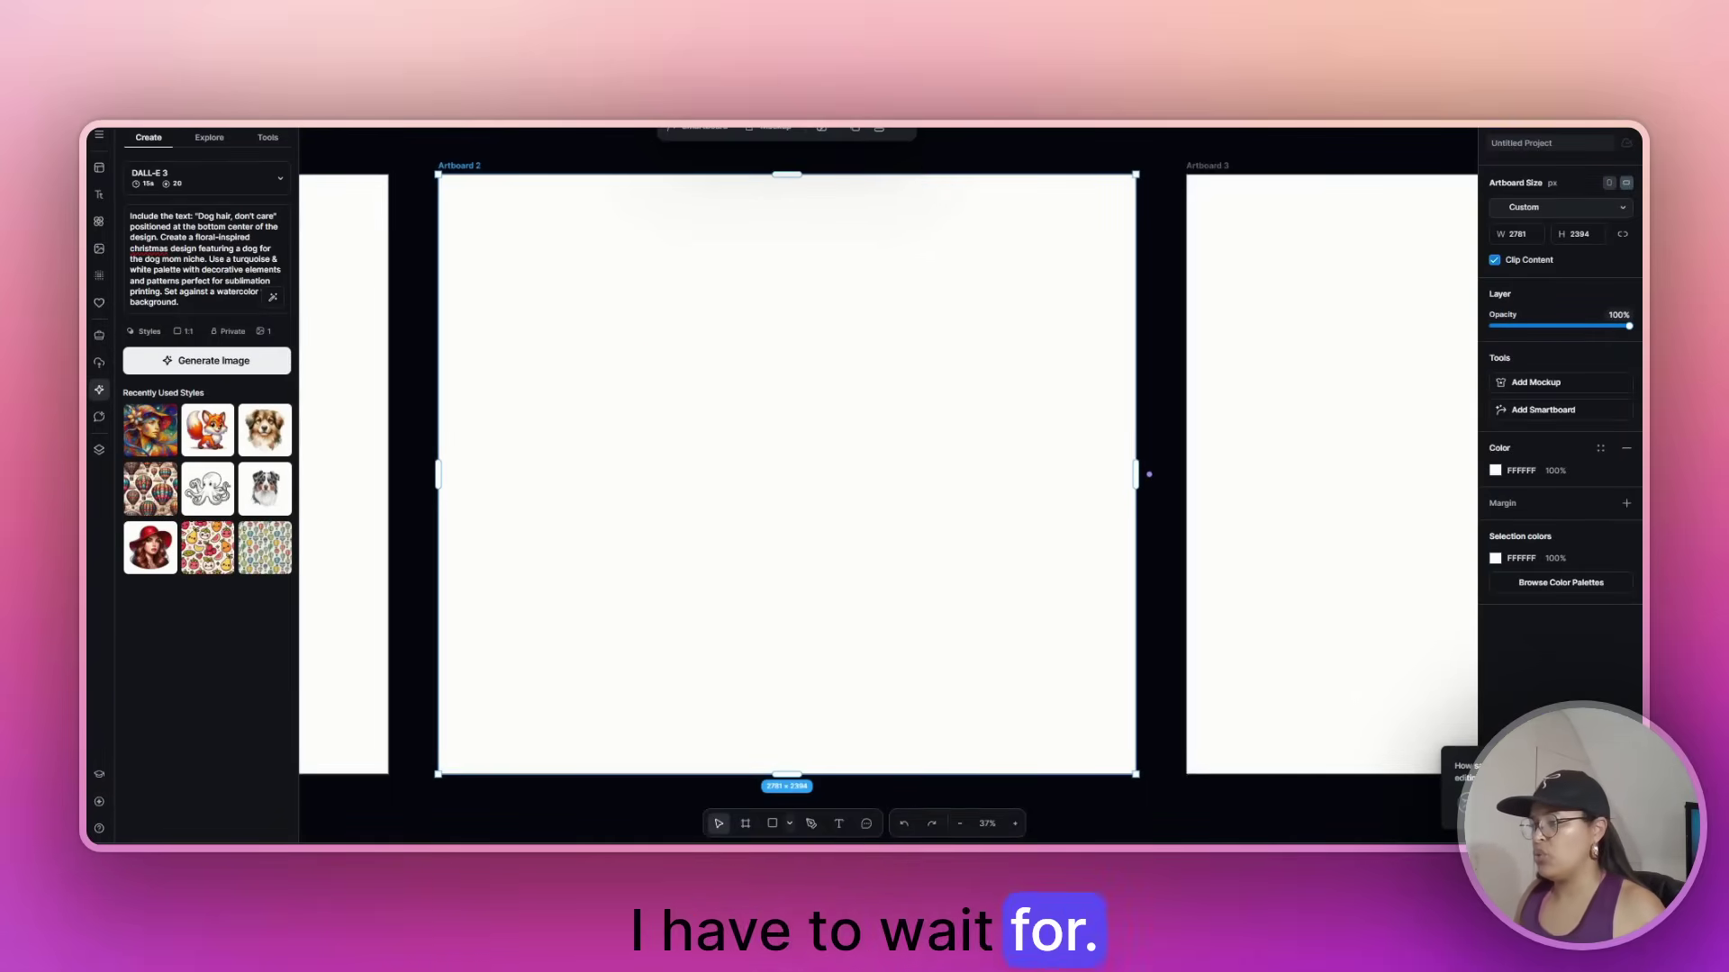
pyautogui.click(959, 823)
pyautogui.click(960, 824)
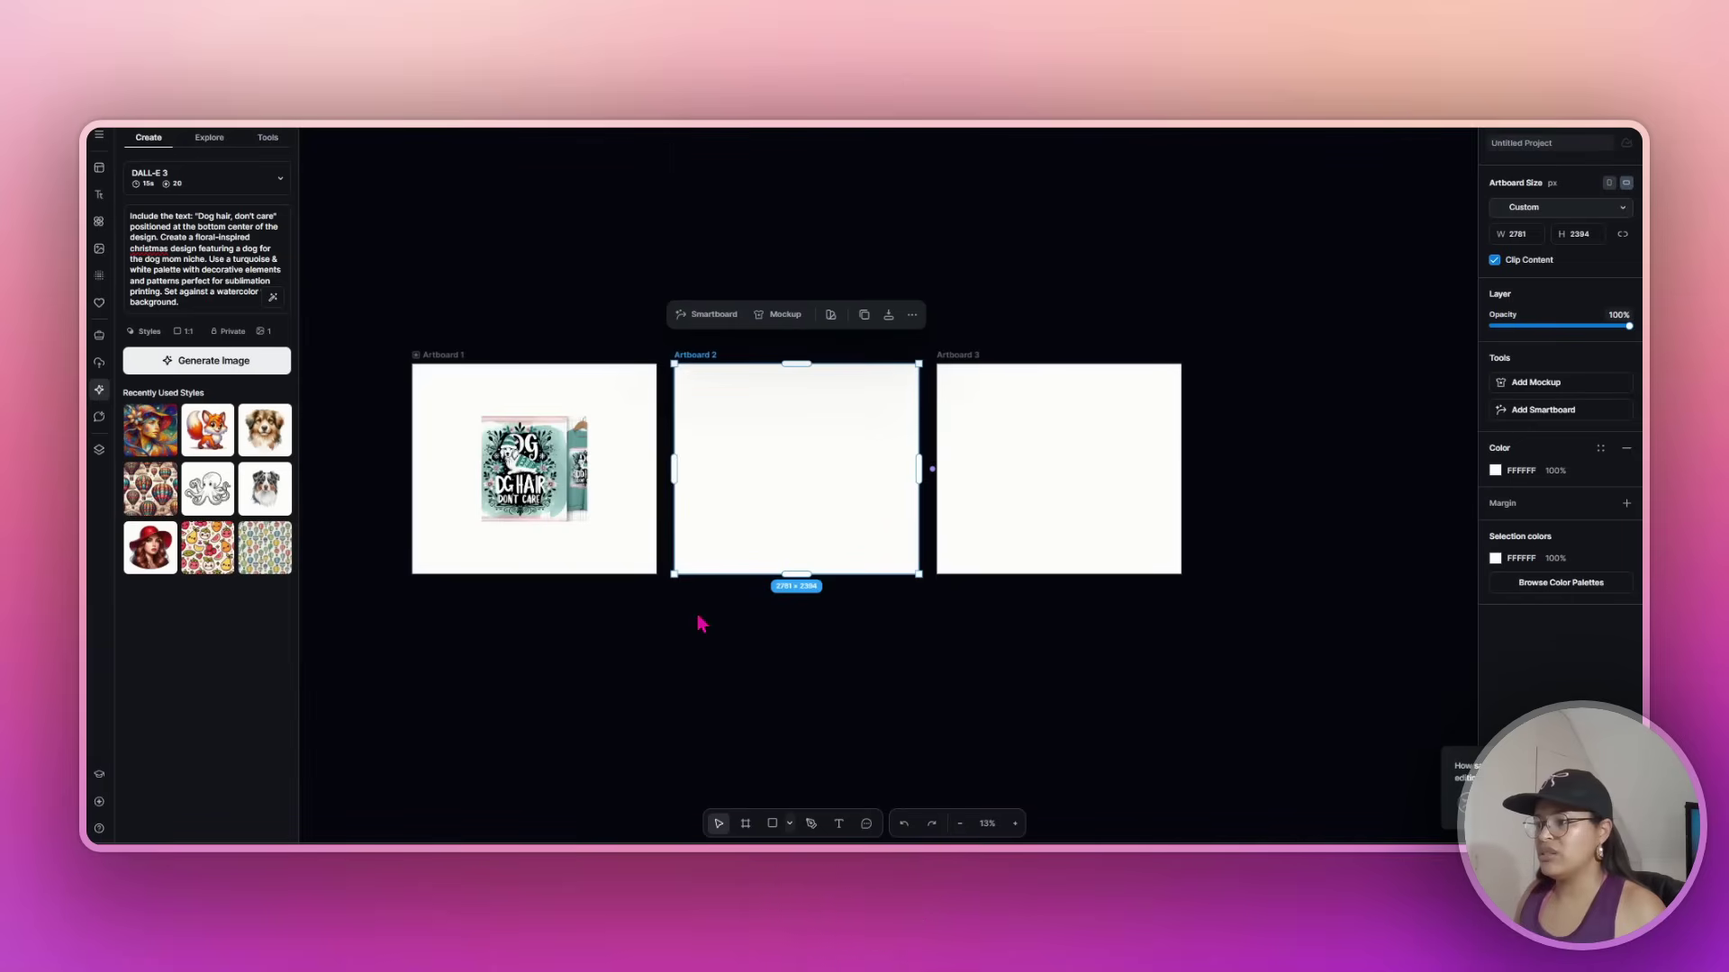
pyautogui.moveTo(583, 509); pyautogui.dragTo(610, 520)
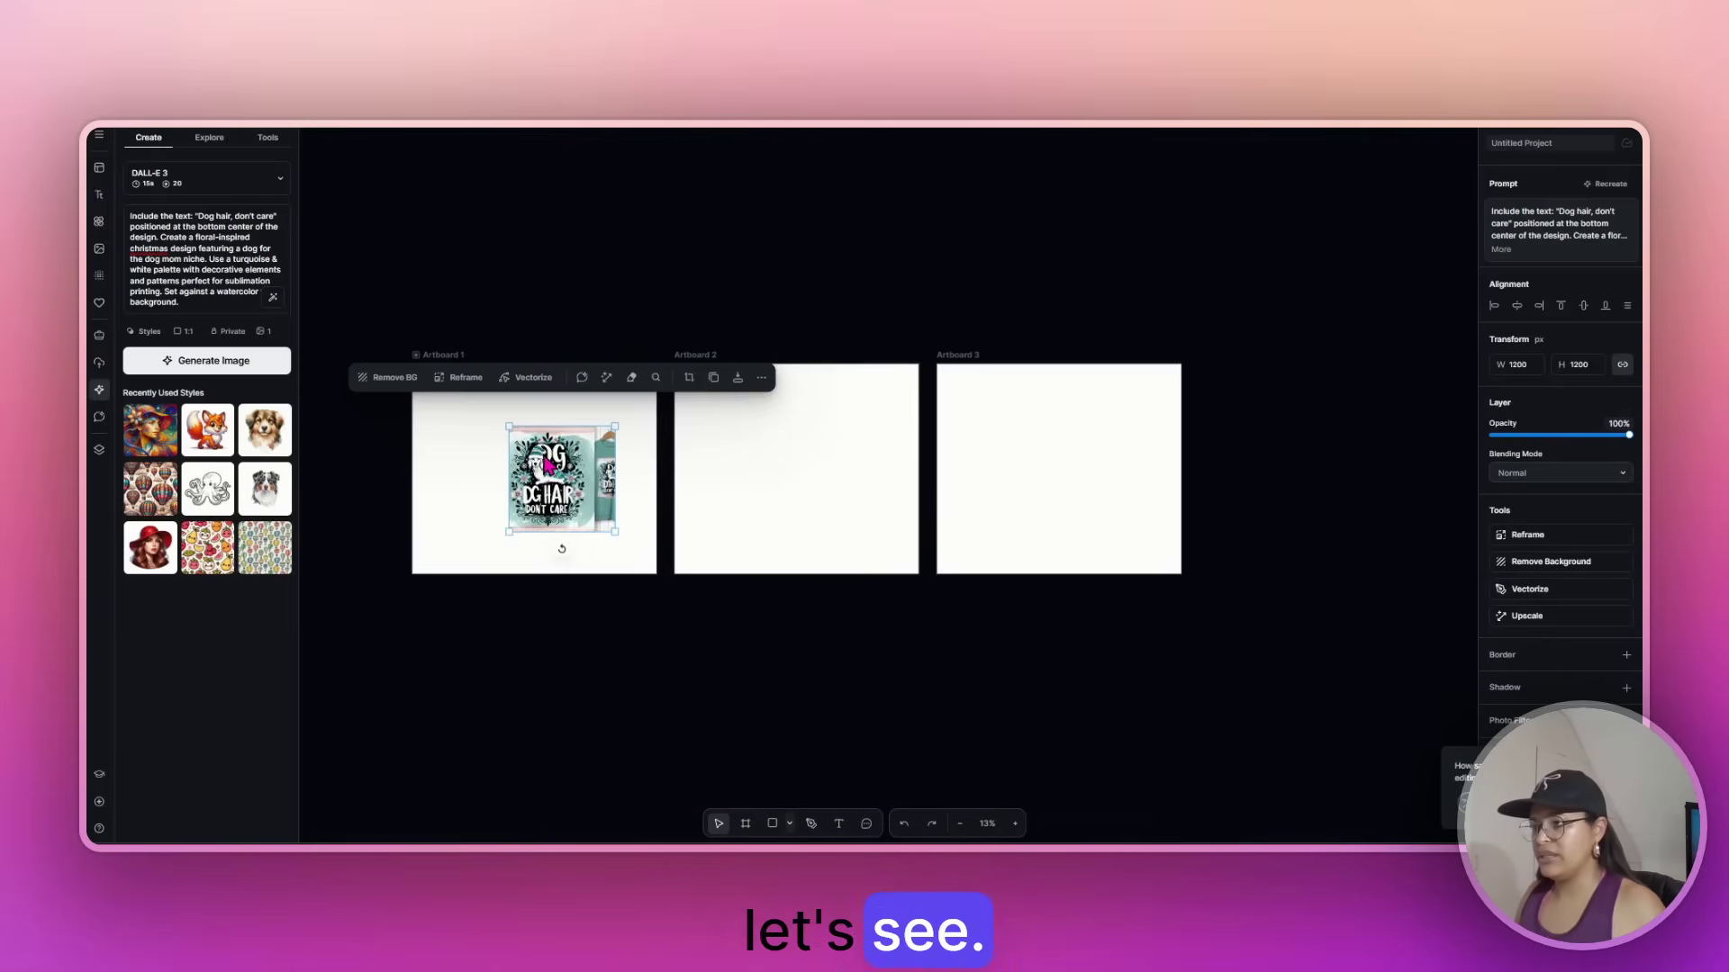
pyautogui.moveTo(549, 465); pyautogui.dragTo(462, 416)
# Generate a second image from the Prompt 2 text and enlarge the first image to about 2251 × 2251 px
pyautogui.tripleClick(189, 250)
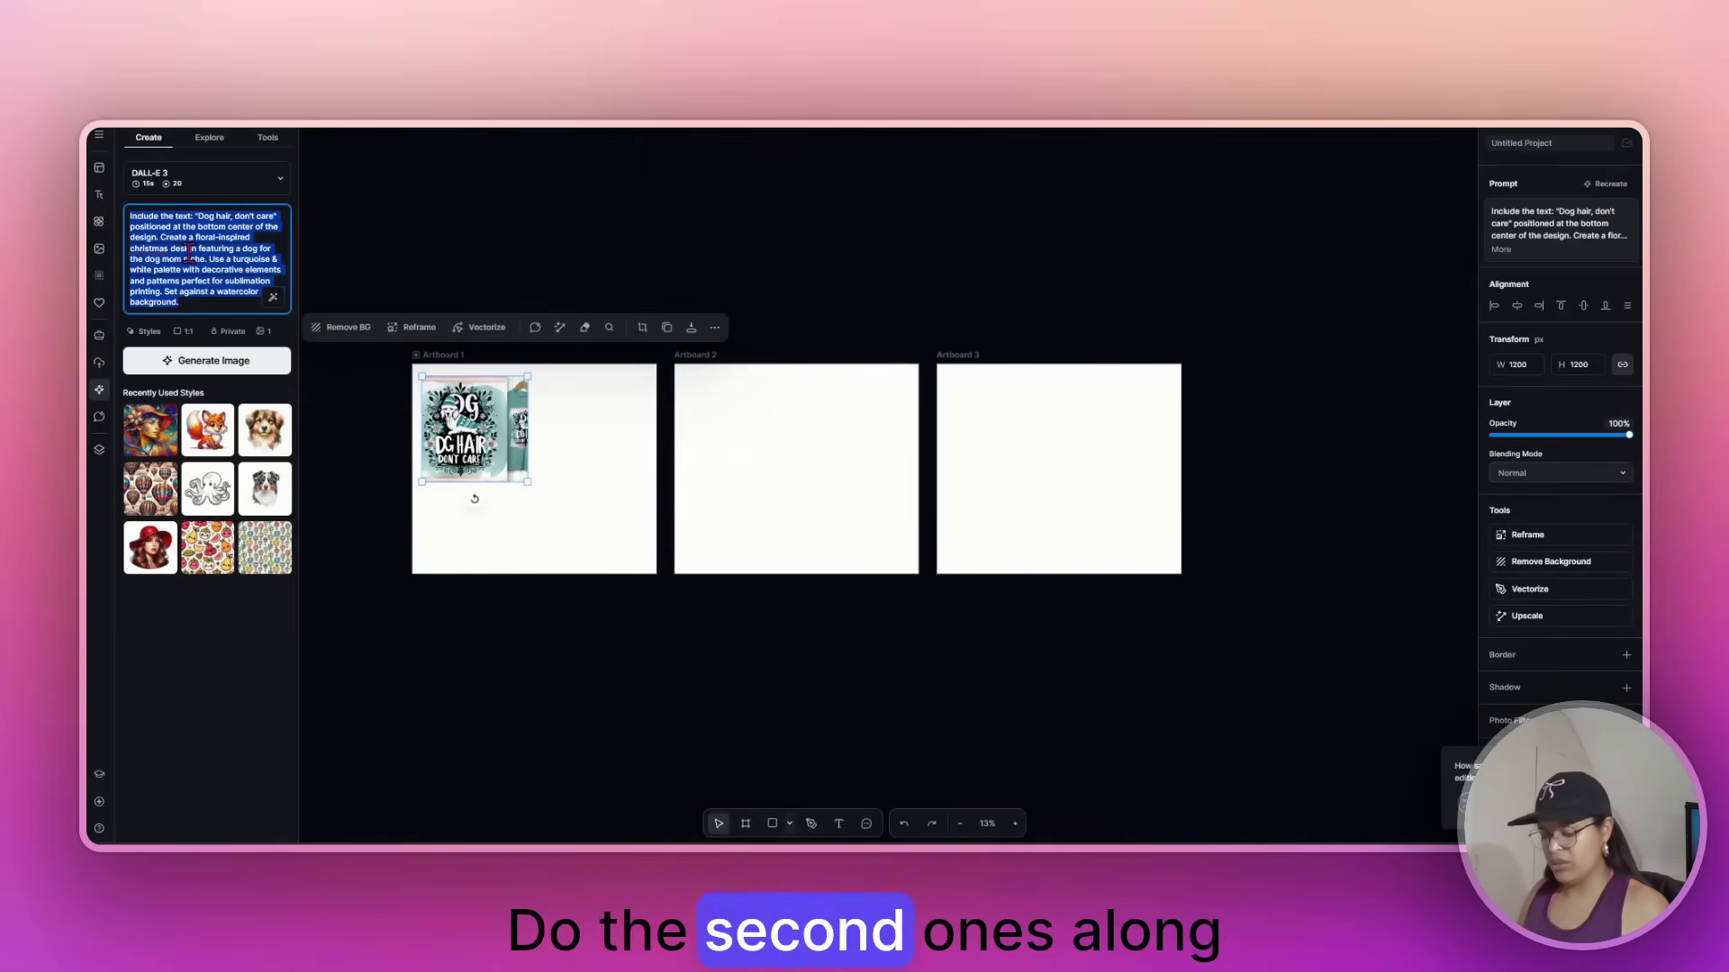
pyautogui.write('Include the text: "Dog hair, don\'t care" positioned at the bottom center of the design. Create a floral-inspired christmas design featuring a dog for the dog mom niche. Use a turquoise & white palette with striped pattern designs, flower petal arrangements, and other decorative elements and patterns perfect for sublimation printing. Set against a watercolor background.')
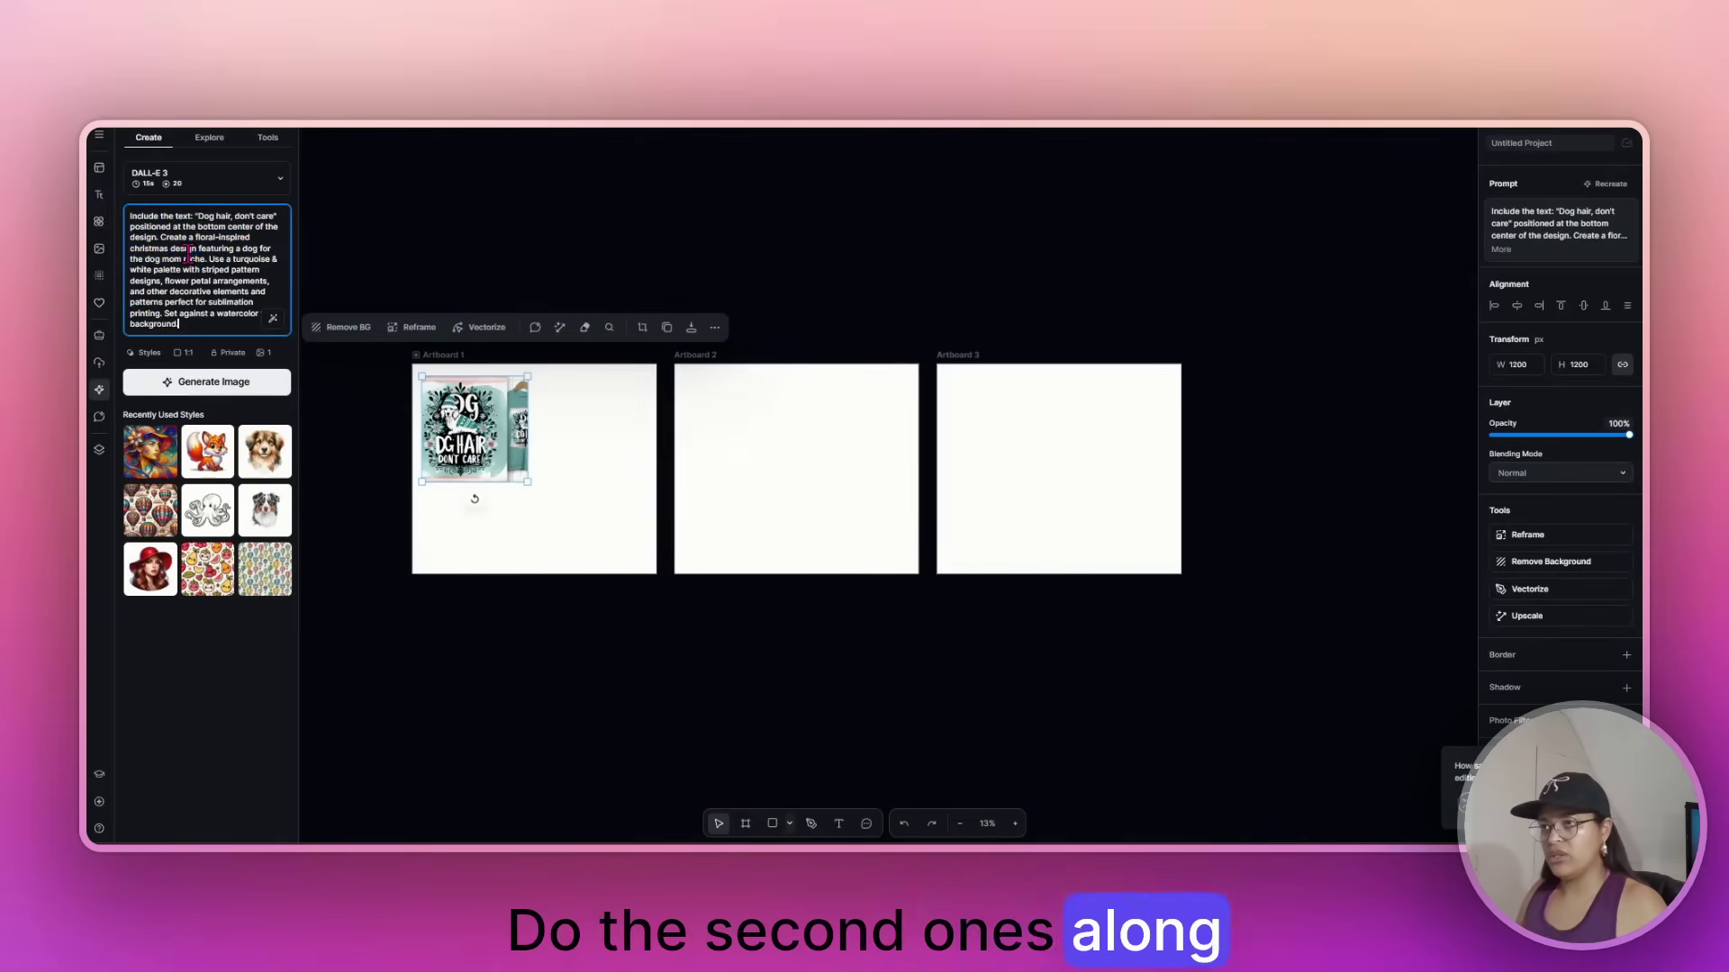
pyautogui.click(184, 385)
pyautogui.moveTo(528, 482); pyautogui.dragTo(640, 551)
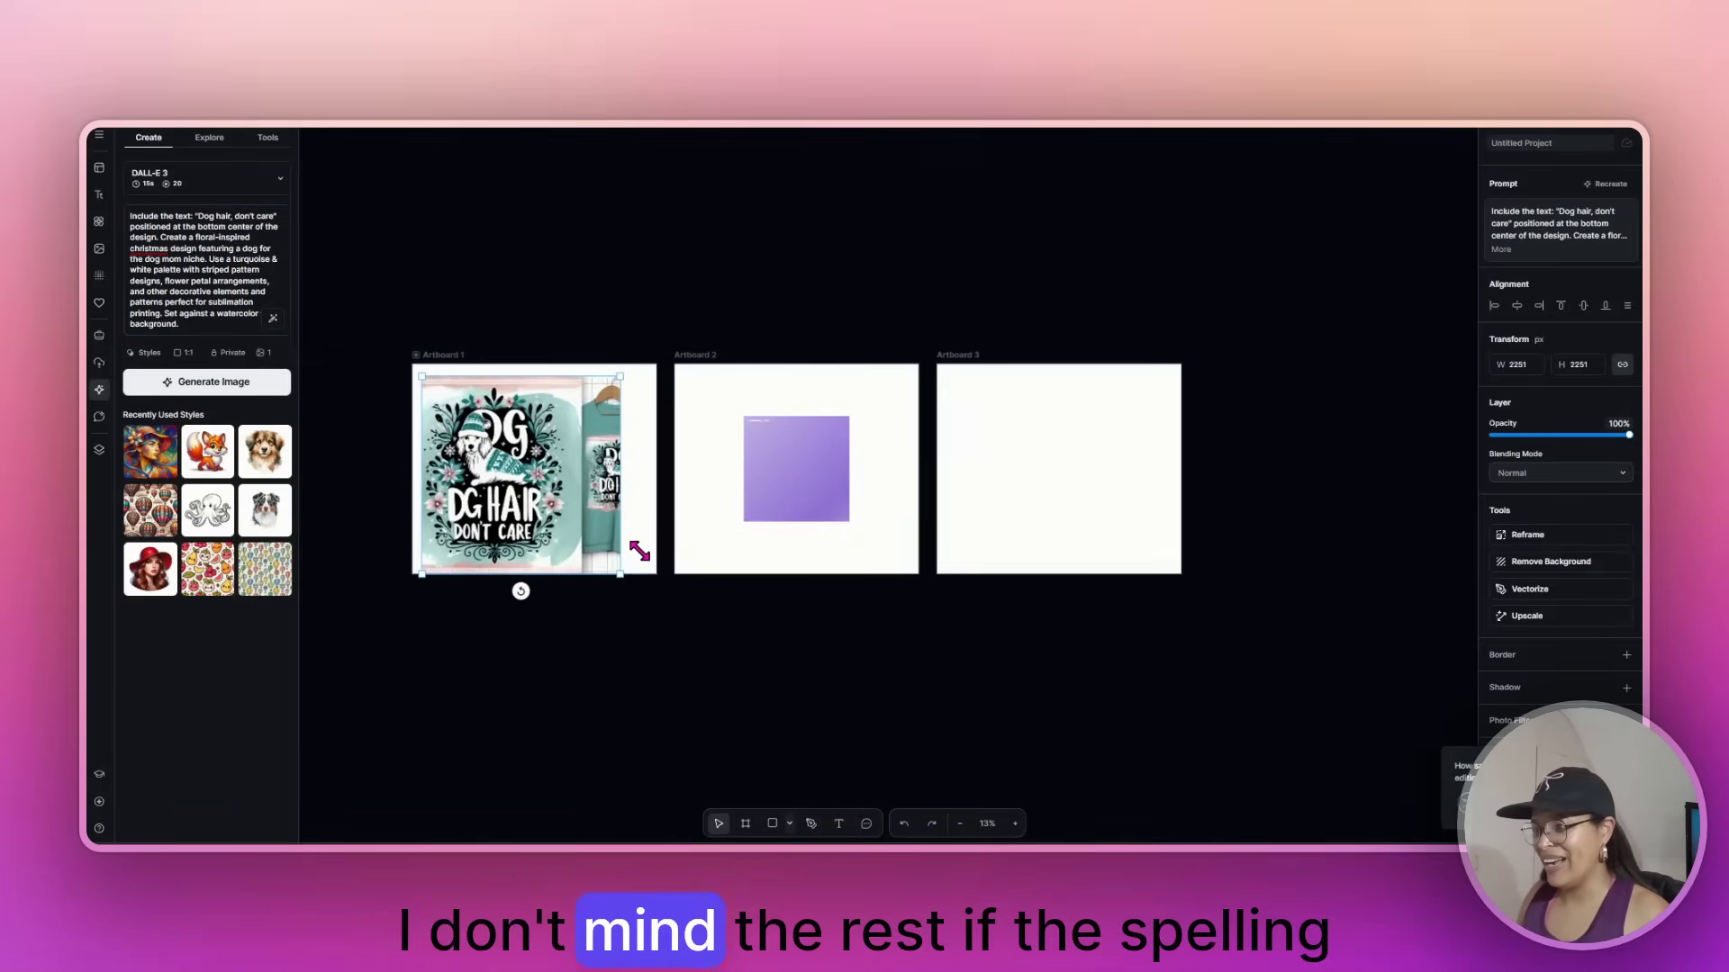
pyautogui.click(509, 416)
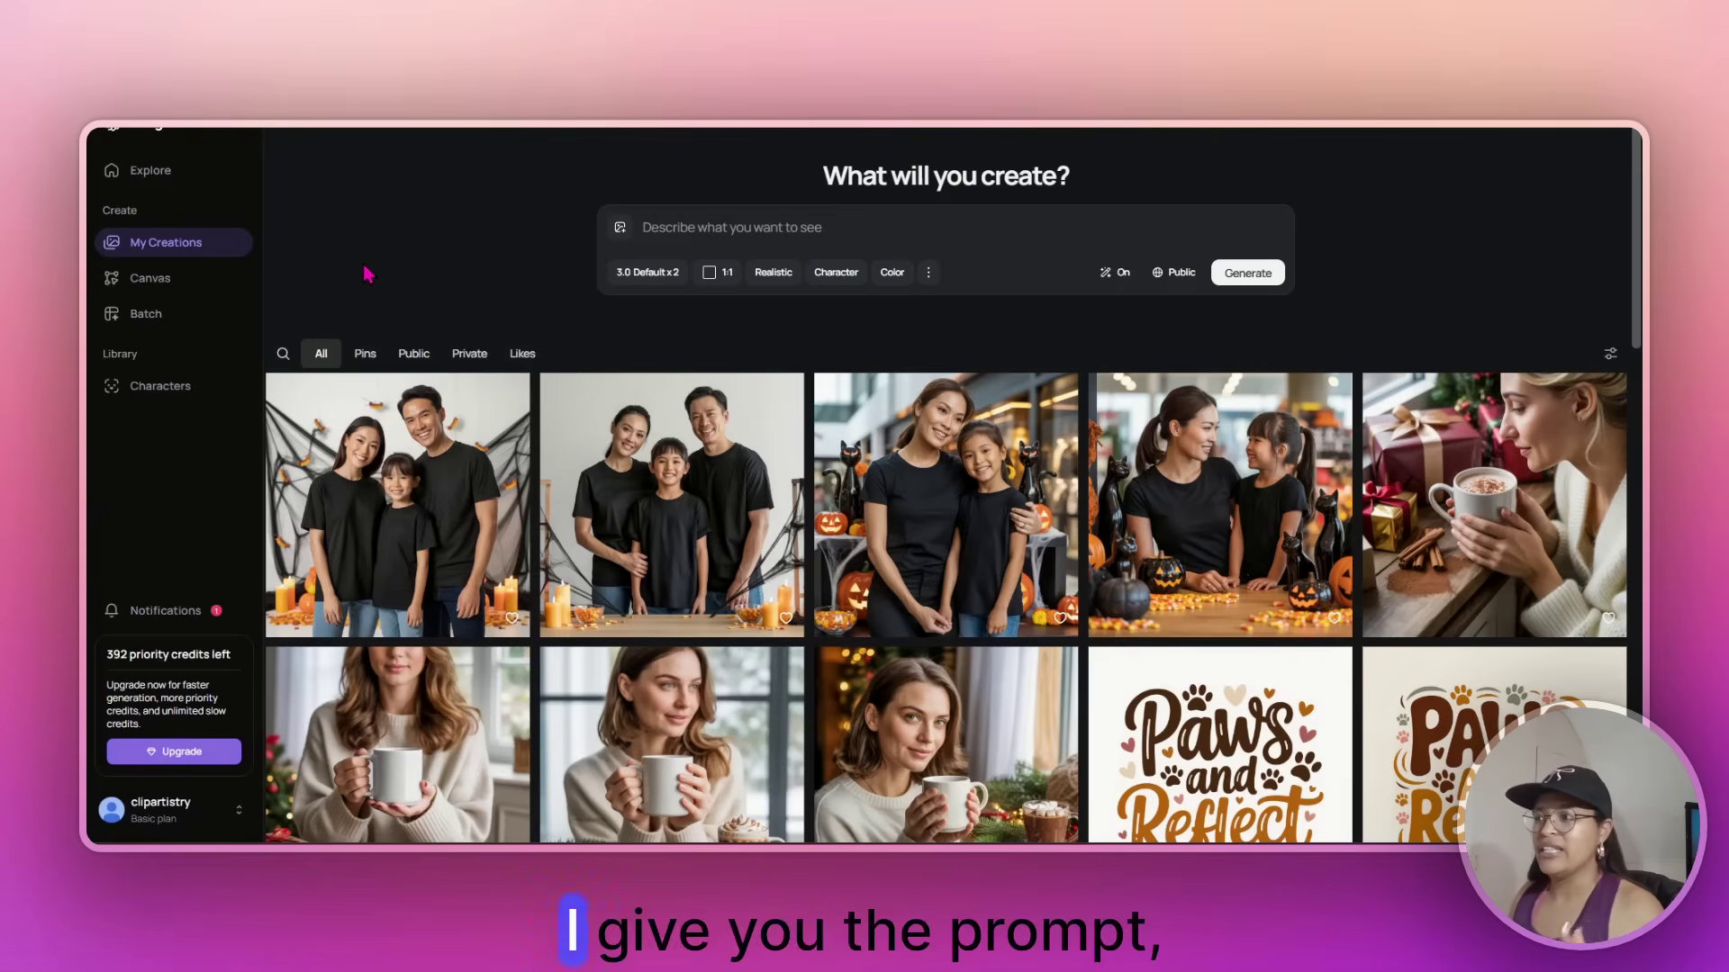
# In Ideogram, enter the Prompt 2 text, switch the style mode to Design, and generate the images
pyautogui.click(723, 221)
pyautogui.write('Include the text: "Dog hair, don\'t care" positioned at the bottom center of the design. Create a floral-inspired christmas design featuring a dog for the dog mom niche. Use a turquoise & white palette with striped pattern designs, flower petal arrangements, and other decorative elements and patterns perfect for sublimation printing. Set against a watercolor wash background.')
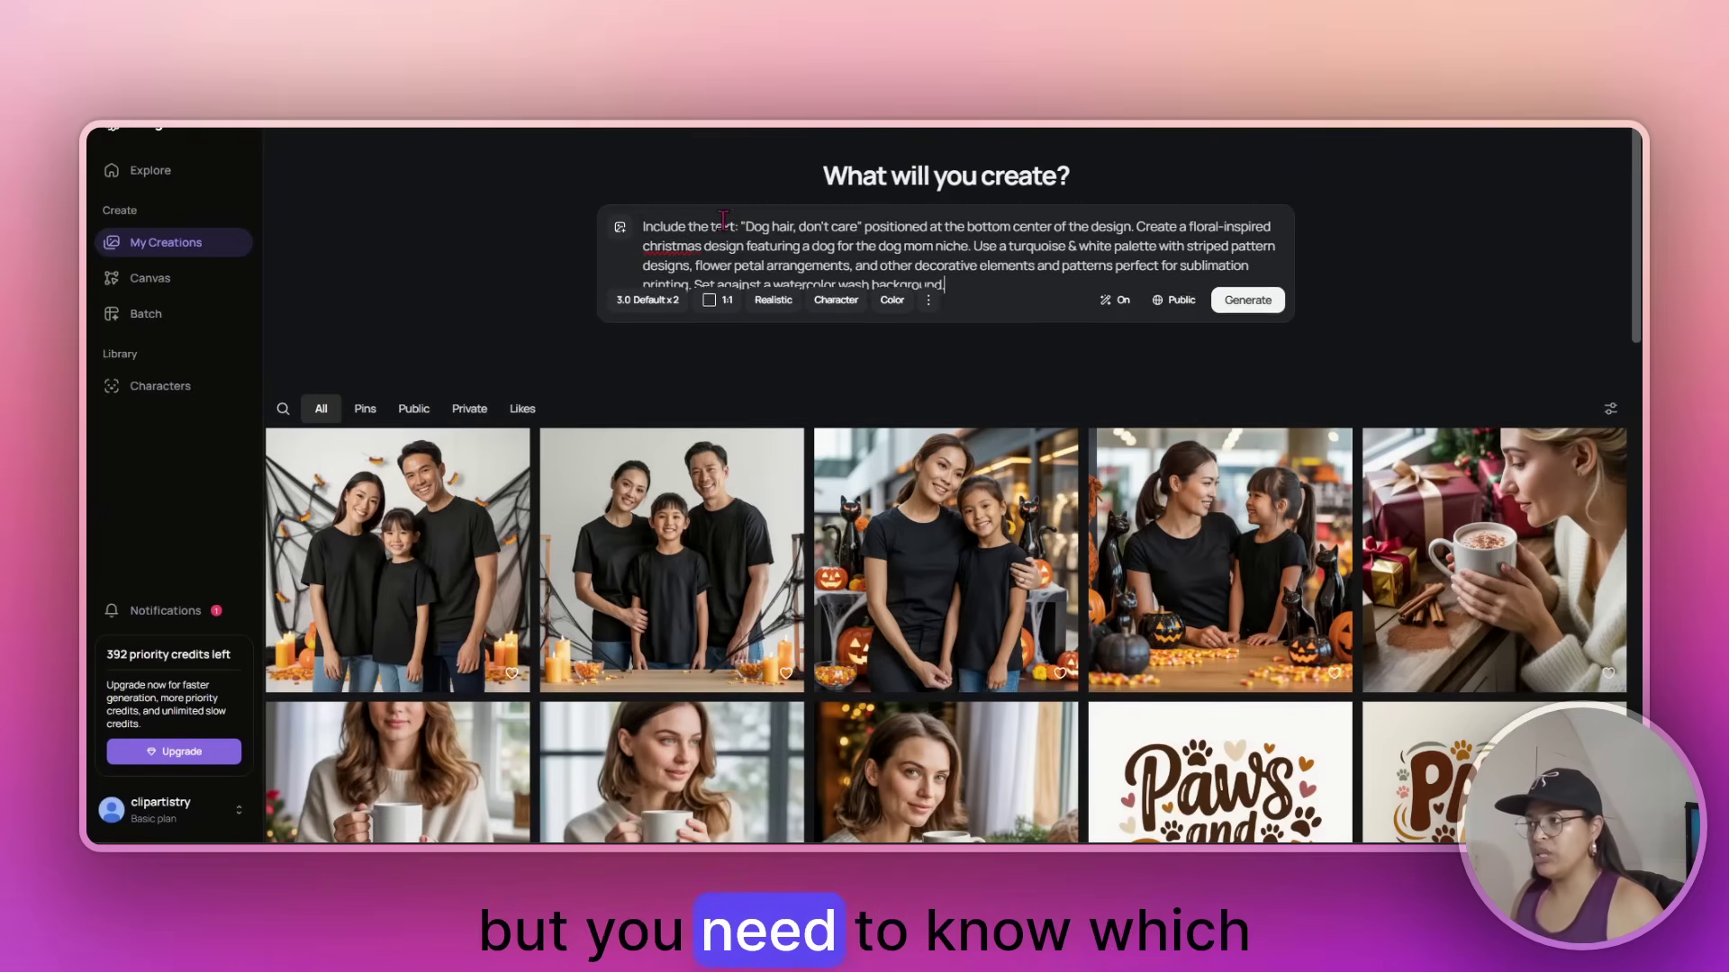
pyautogui.click(776, 329)
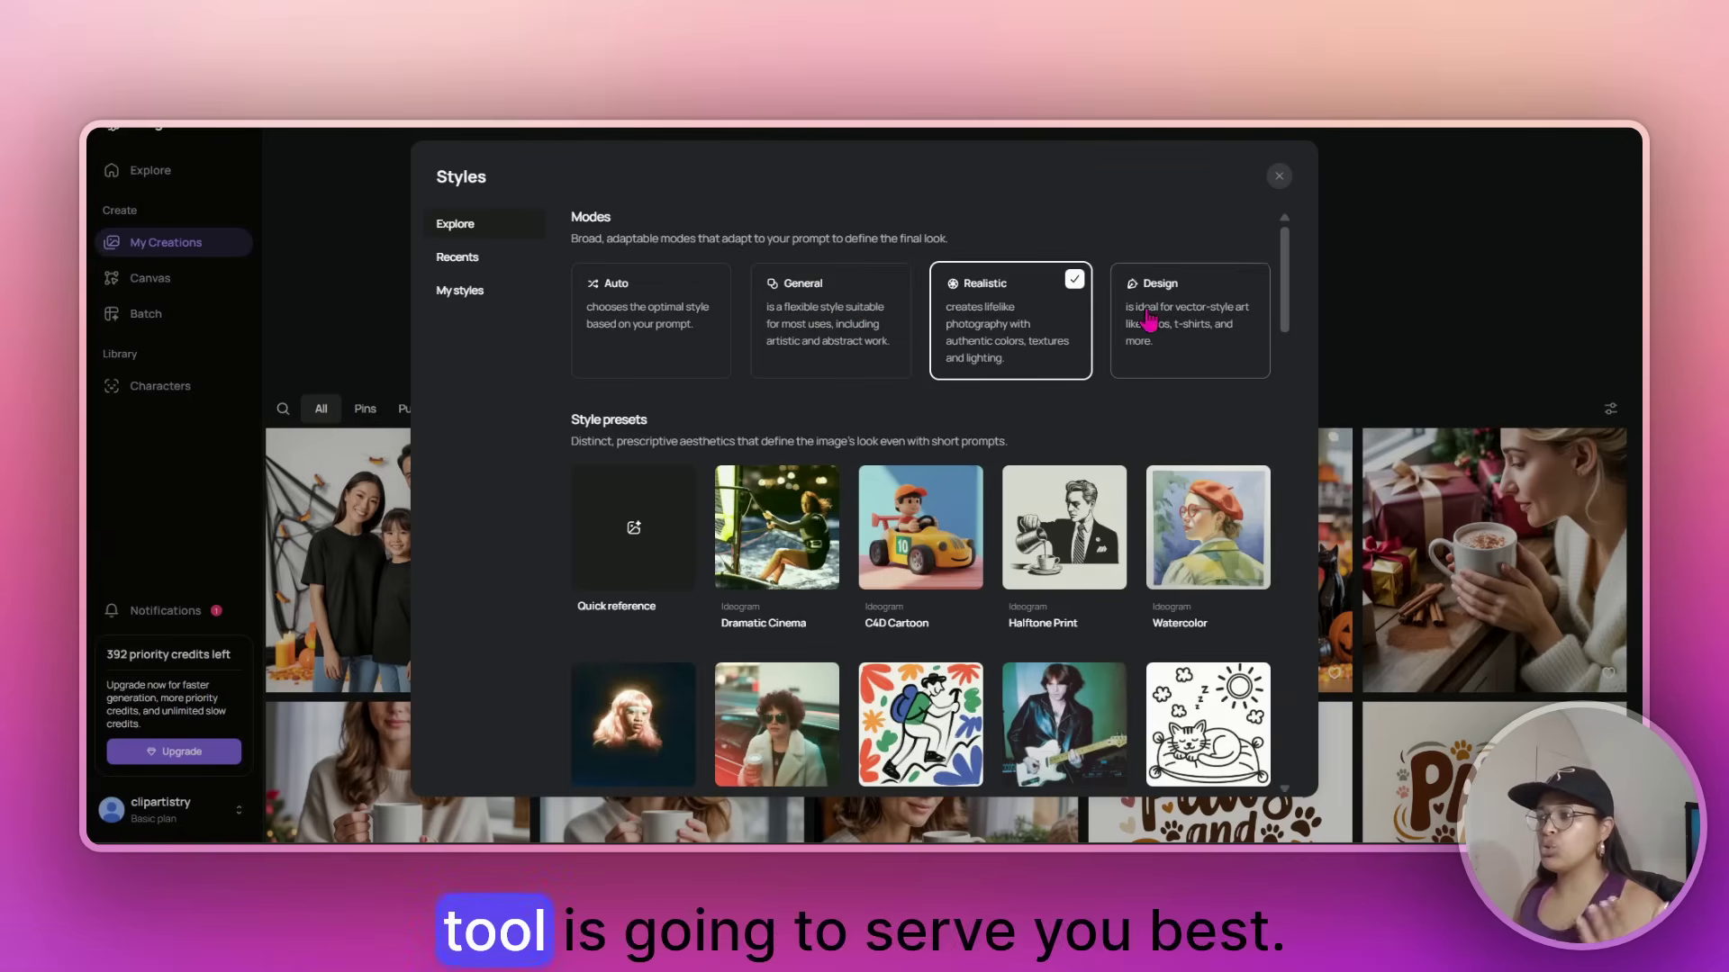
pyautogui.click(1148, 324)
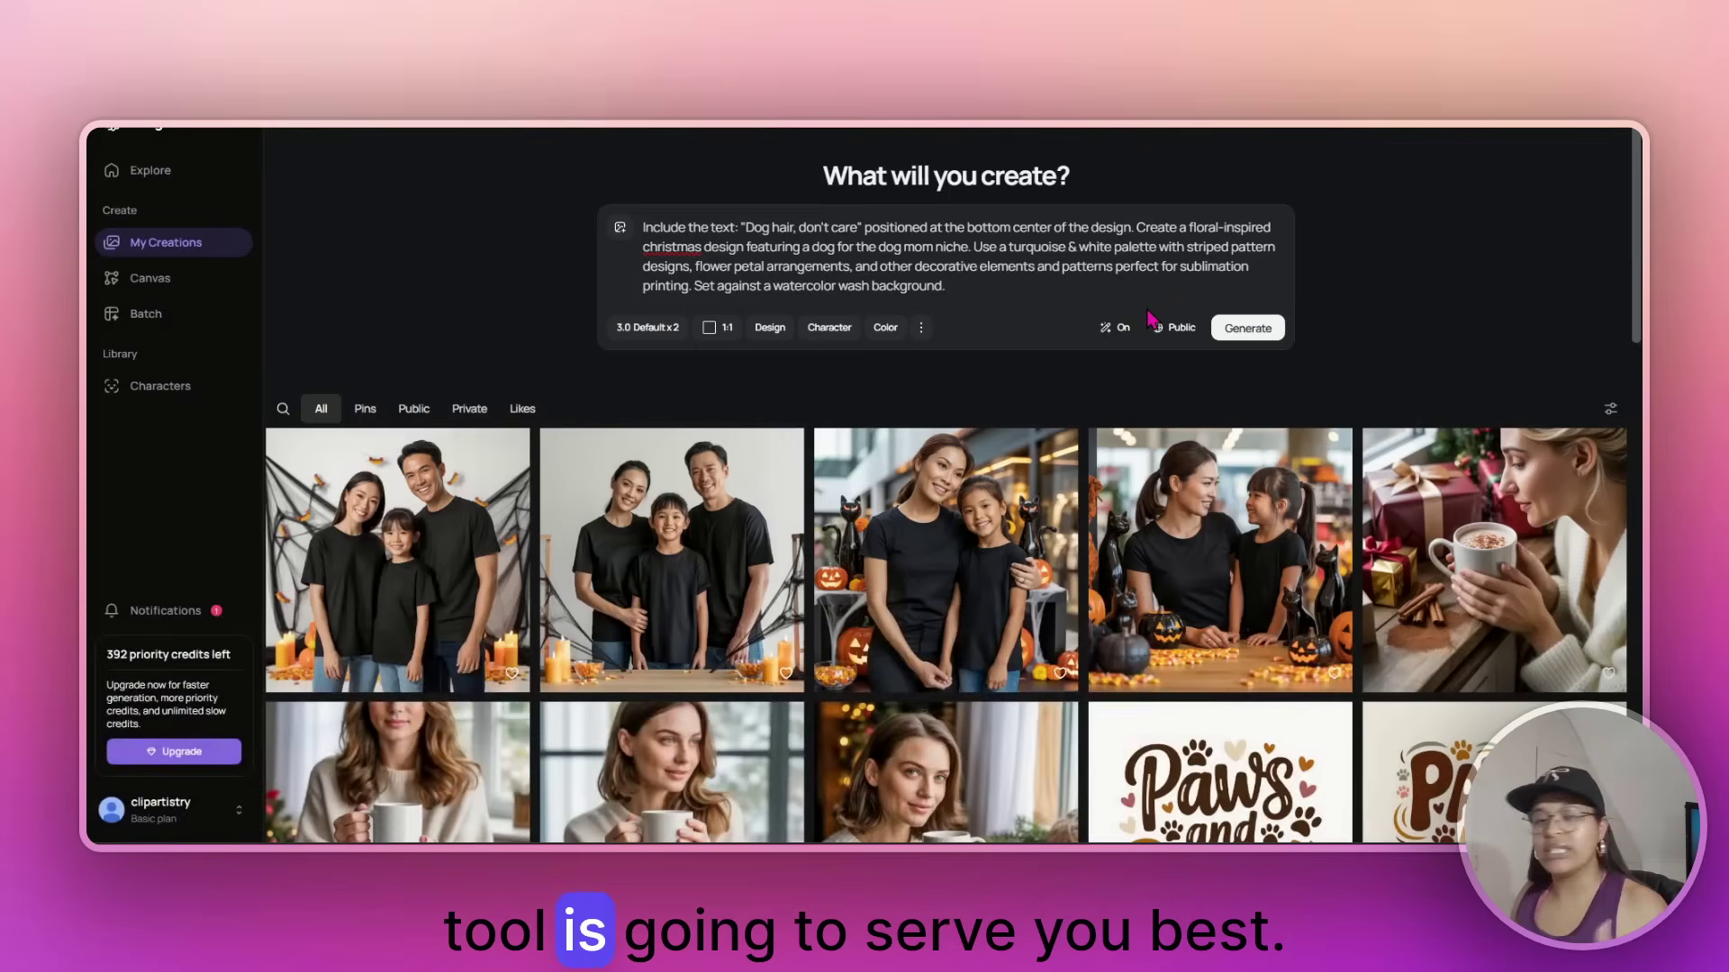
pyautogui.click(1248, 329)
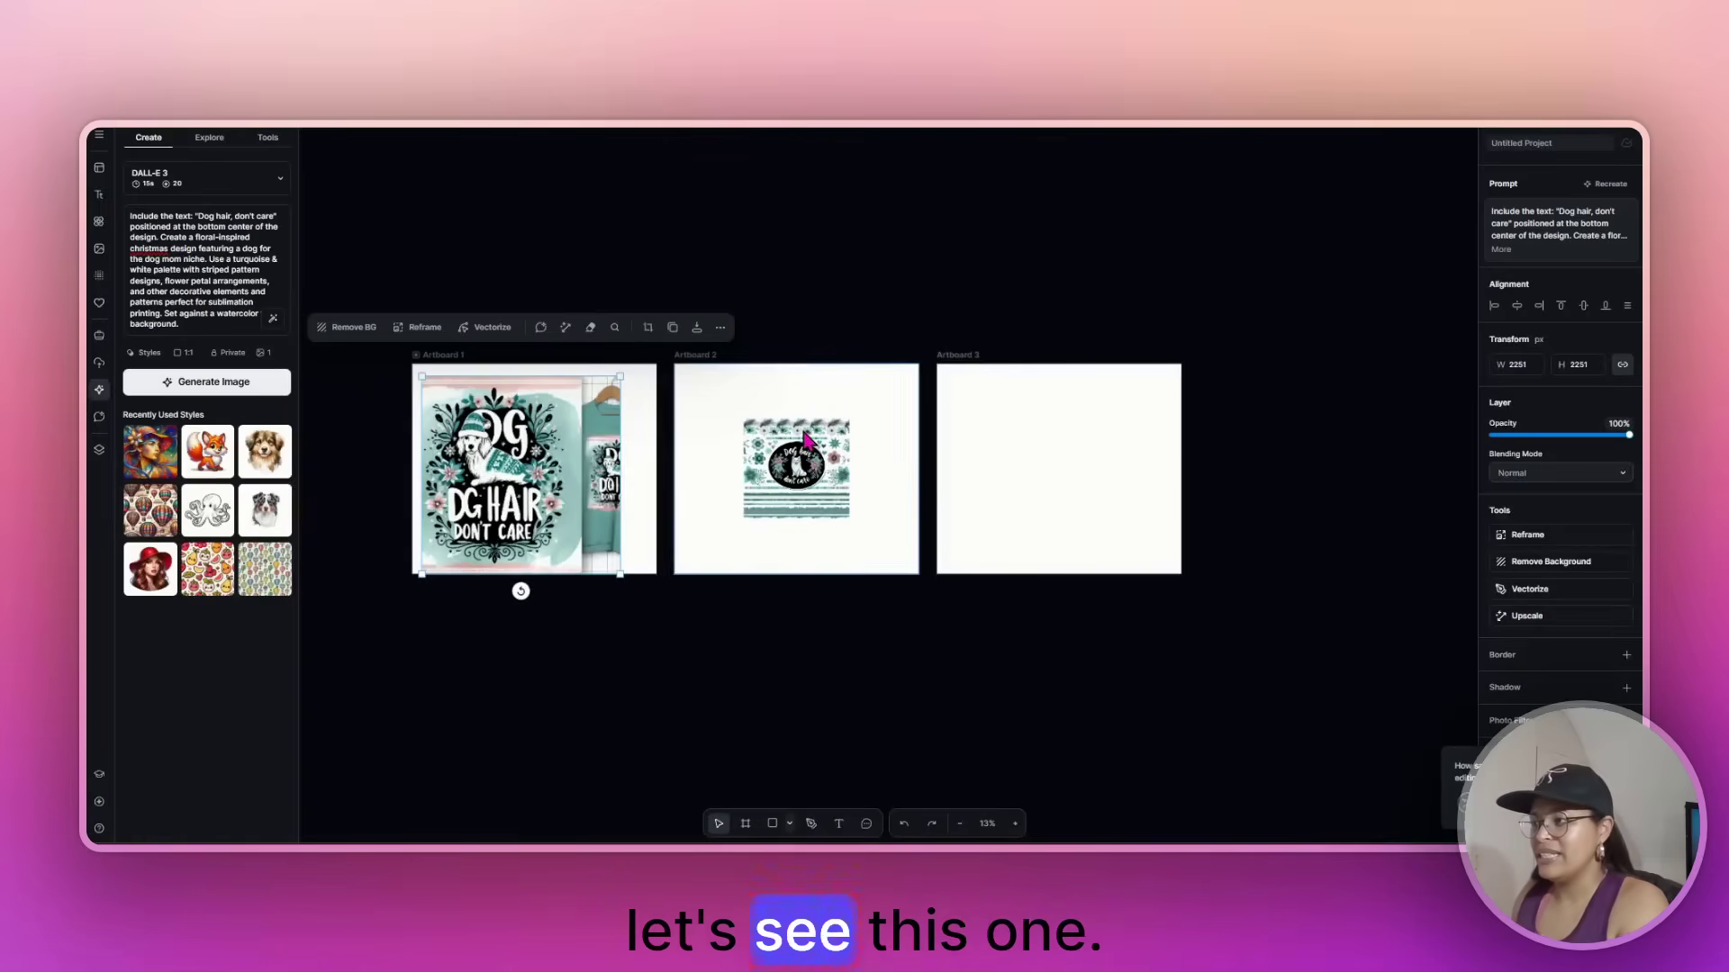
# Back in Kittl, move the second image to Artboard 2's upper-left corner and enlarge it to cover the artboard
pyautogui.click(795, 450)
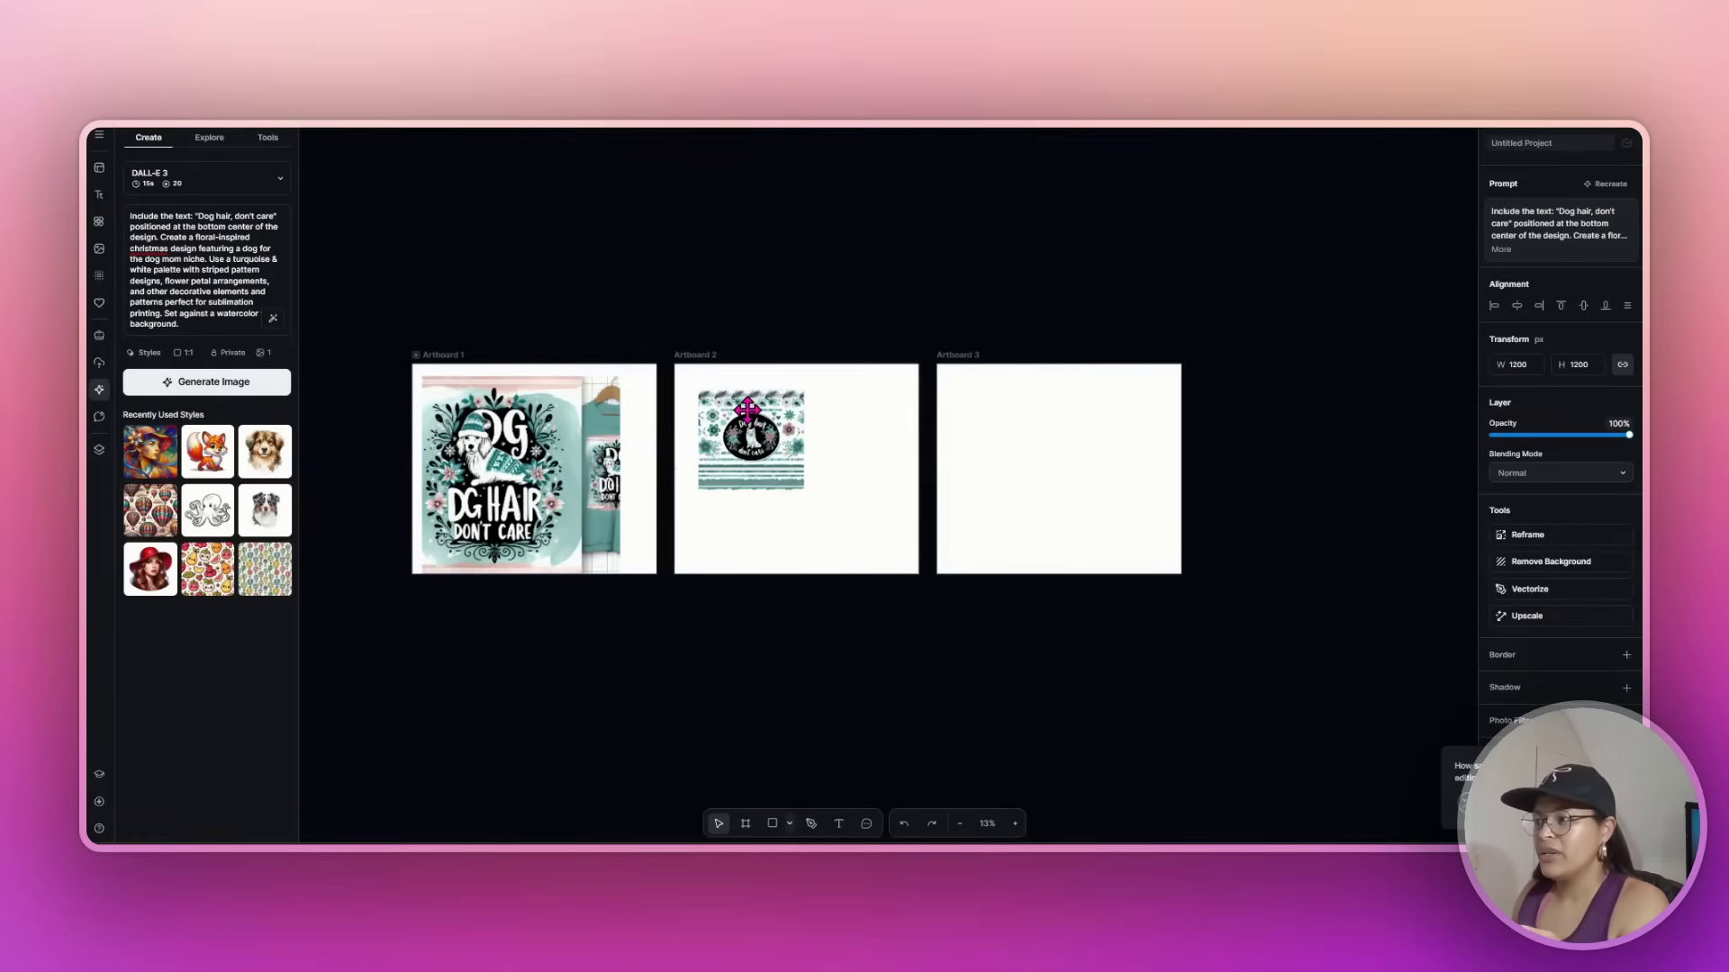
pyautogui.moveTo(738, 405); pyautogui.dragTo(718, 380)
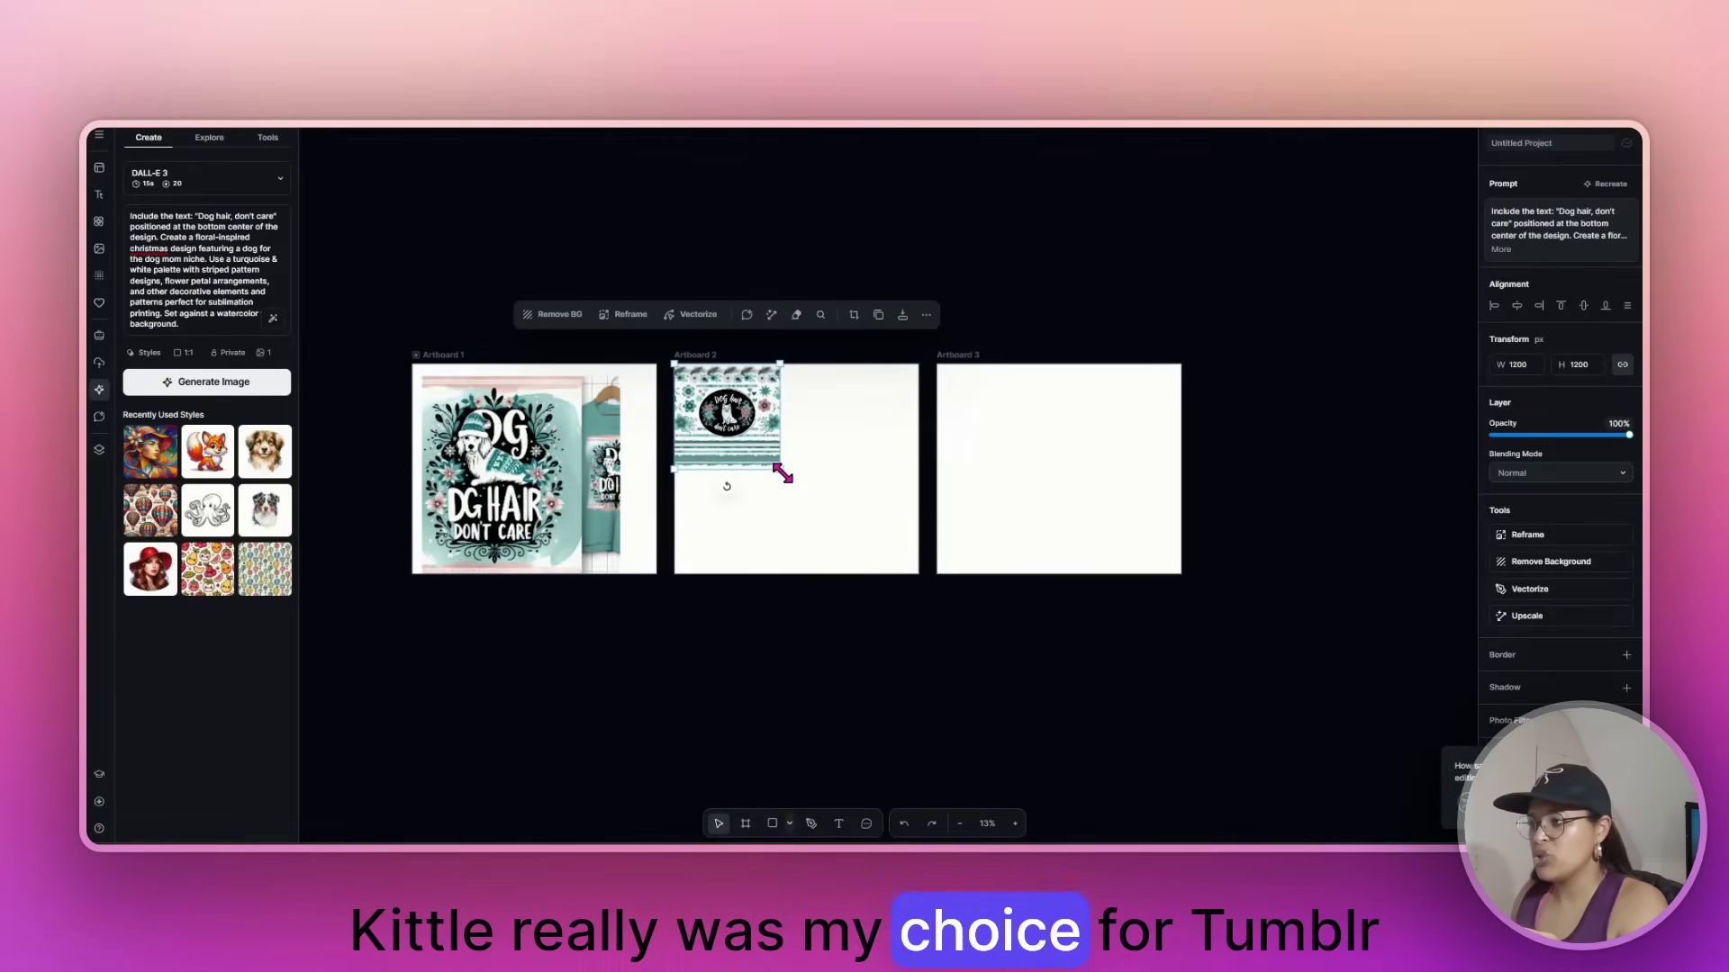
pyautogui.moveTo(781, 474); pyautogui.dragTo(933, 602)
pyautogui.moveTo(924, 364); pyautogui.dragTo(957, 331)
pyautogui.moveTo(802, 428); pyautogui.dragTo(782, 425)
pyautogui.click(1035, 297)
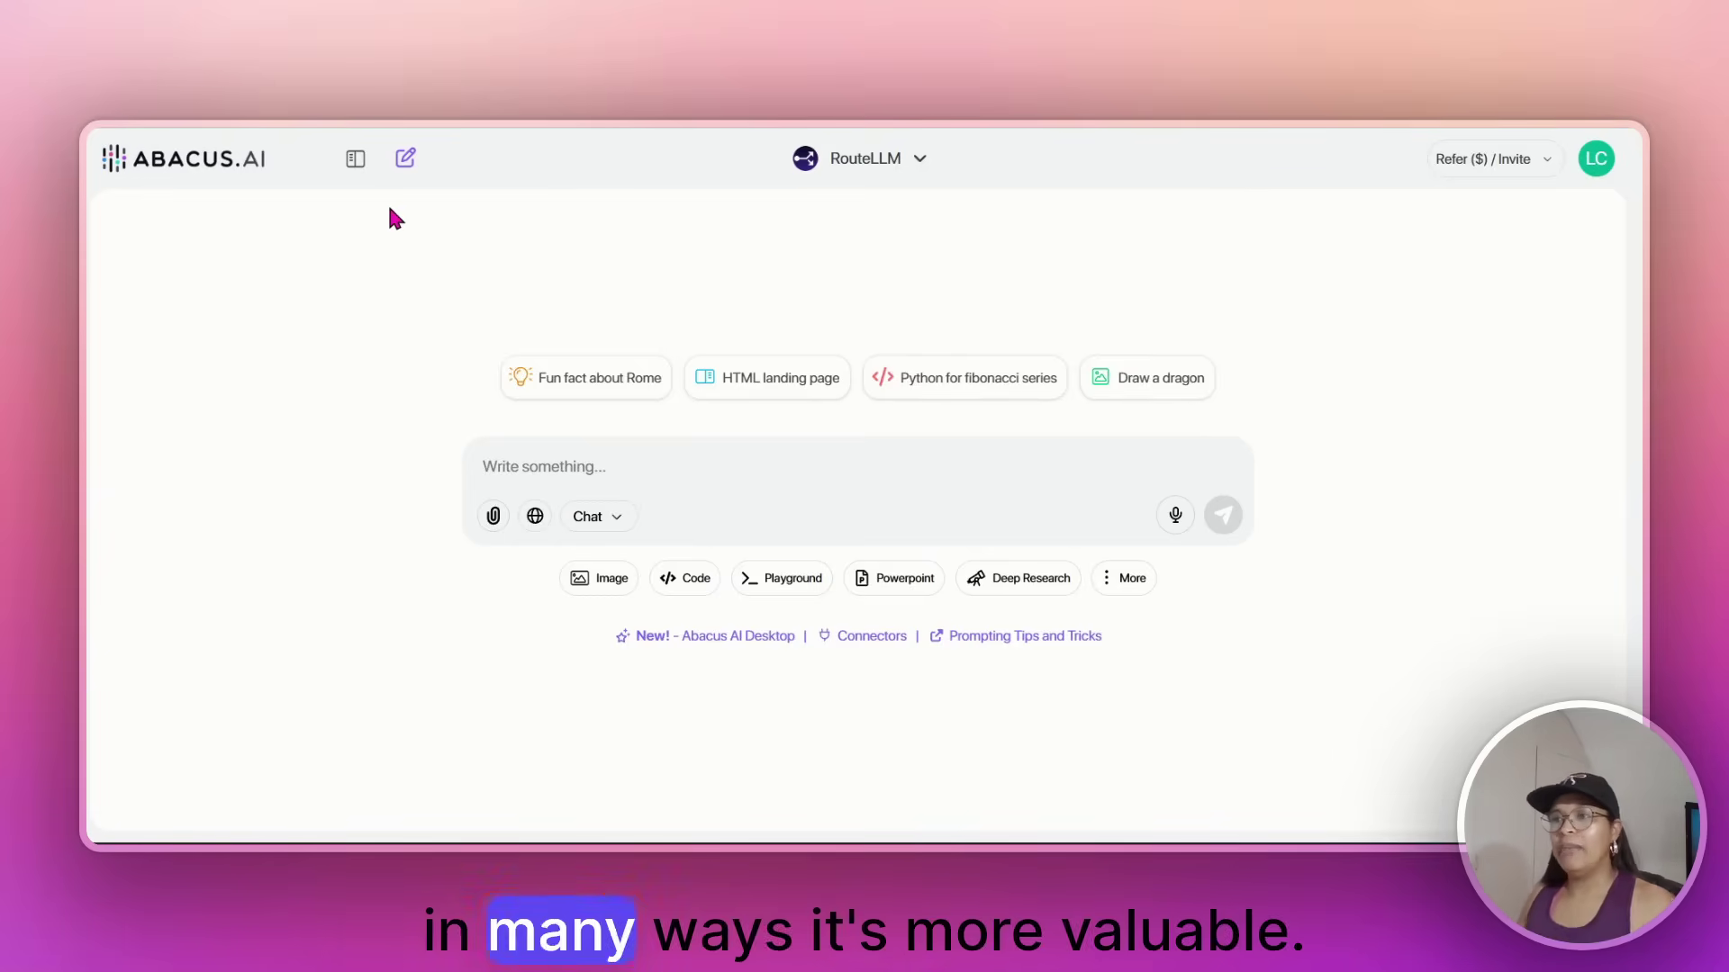
# Switch to Abacus.AI and browse the list of available AI models and bots
pyautogui.click(896, 160)
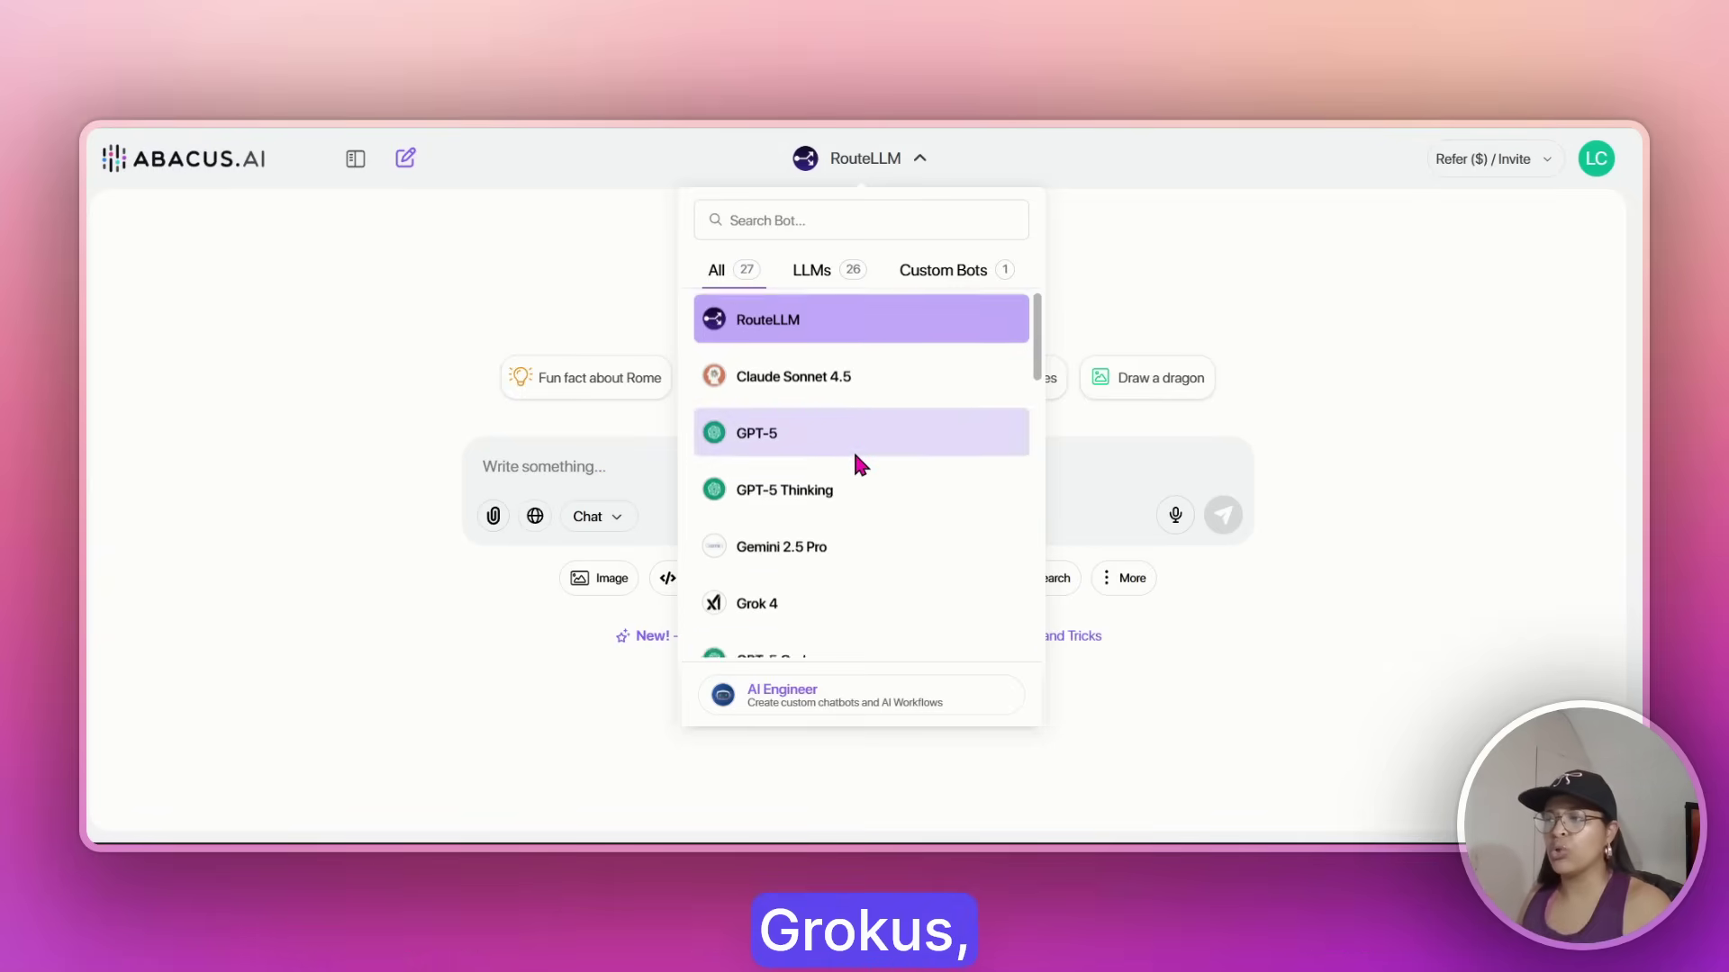
pyautogui.scroll(-3, 855, 458)
pyautogui.scroll(-8, 855, 459)
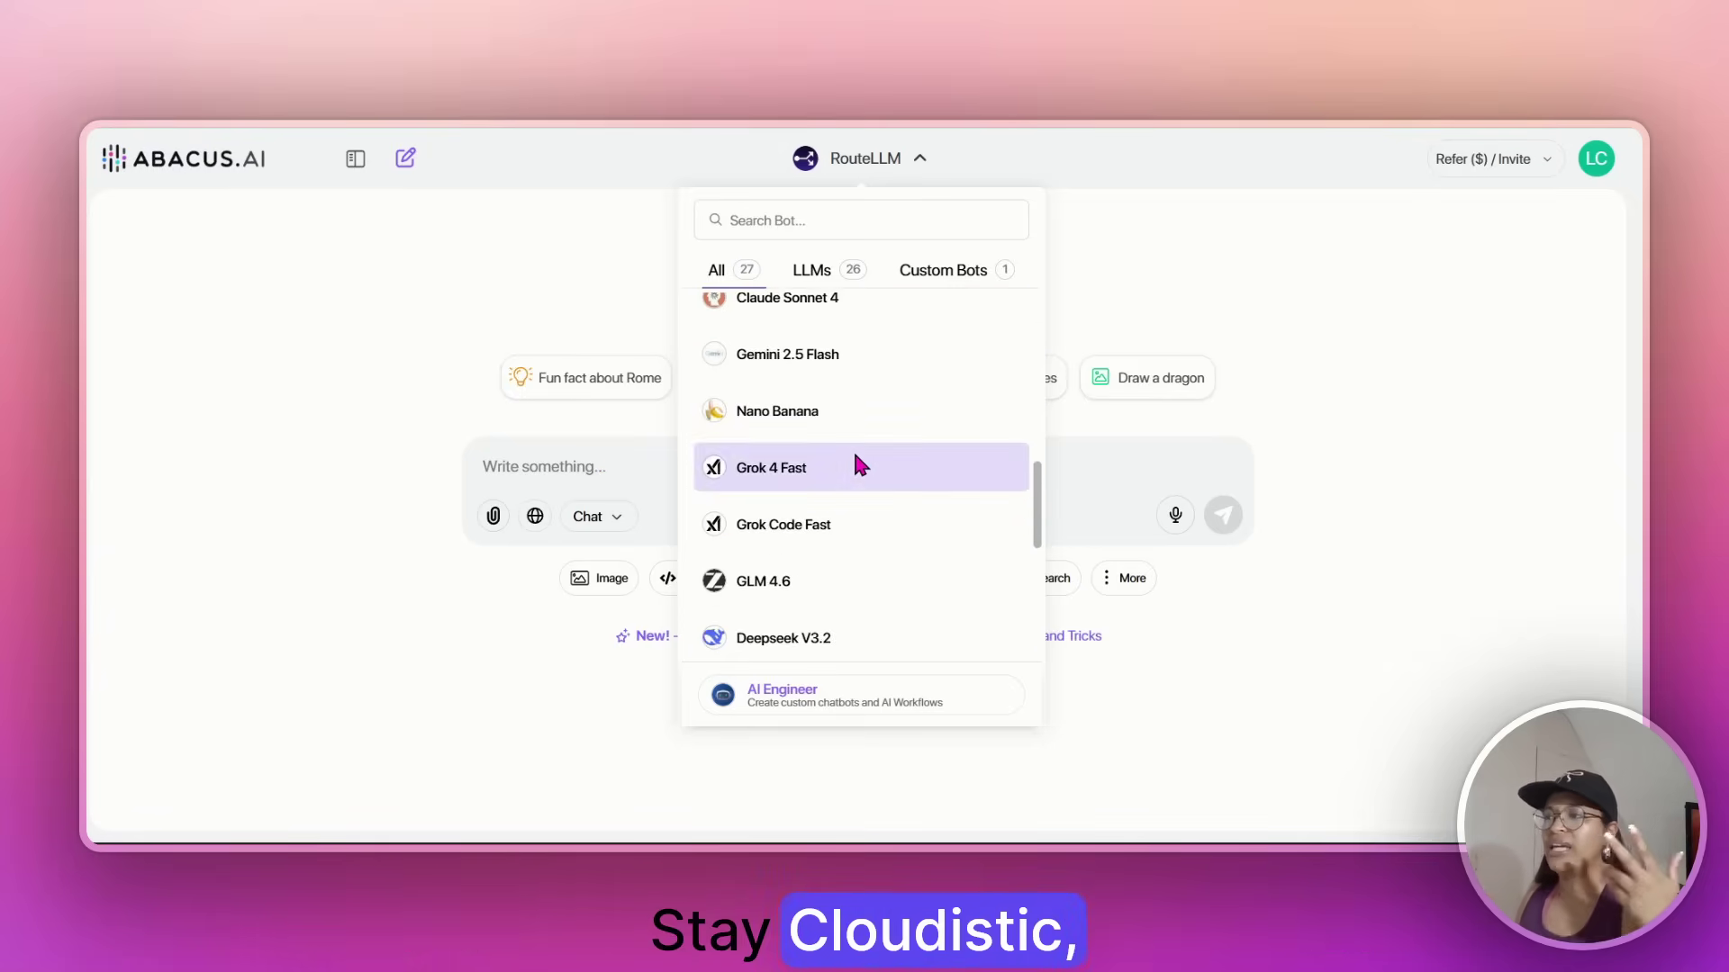
pyautogui.scroll(-1, 856, 459)
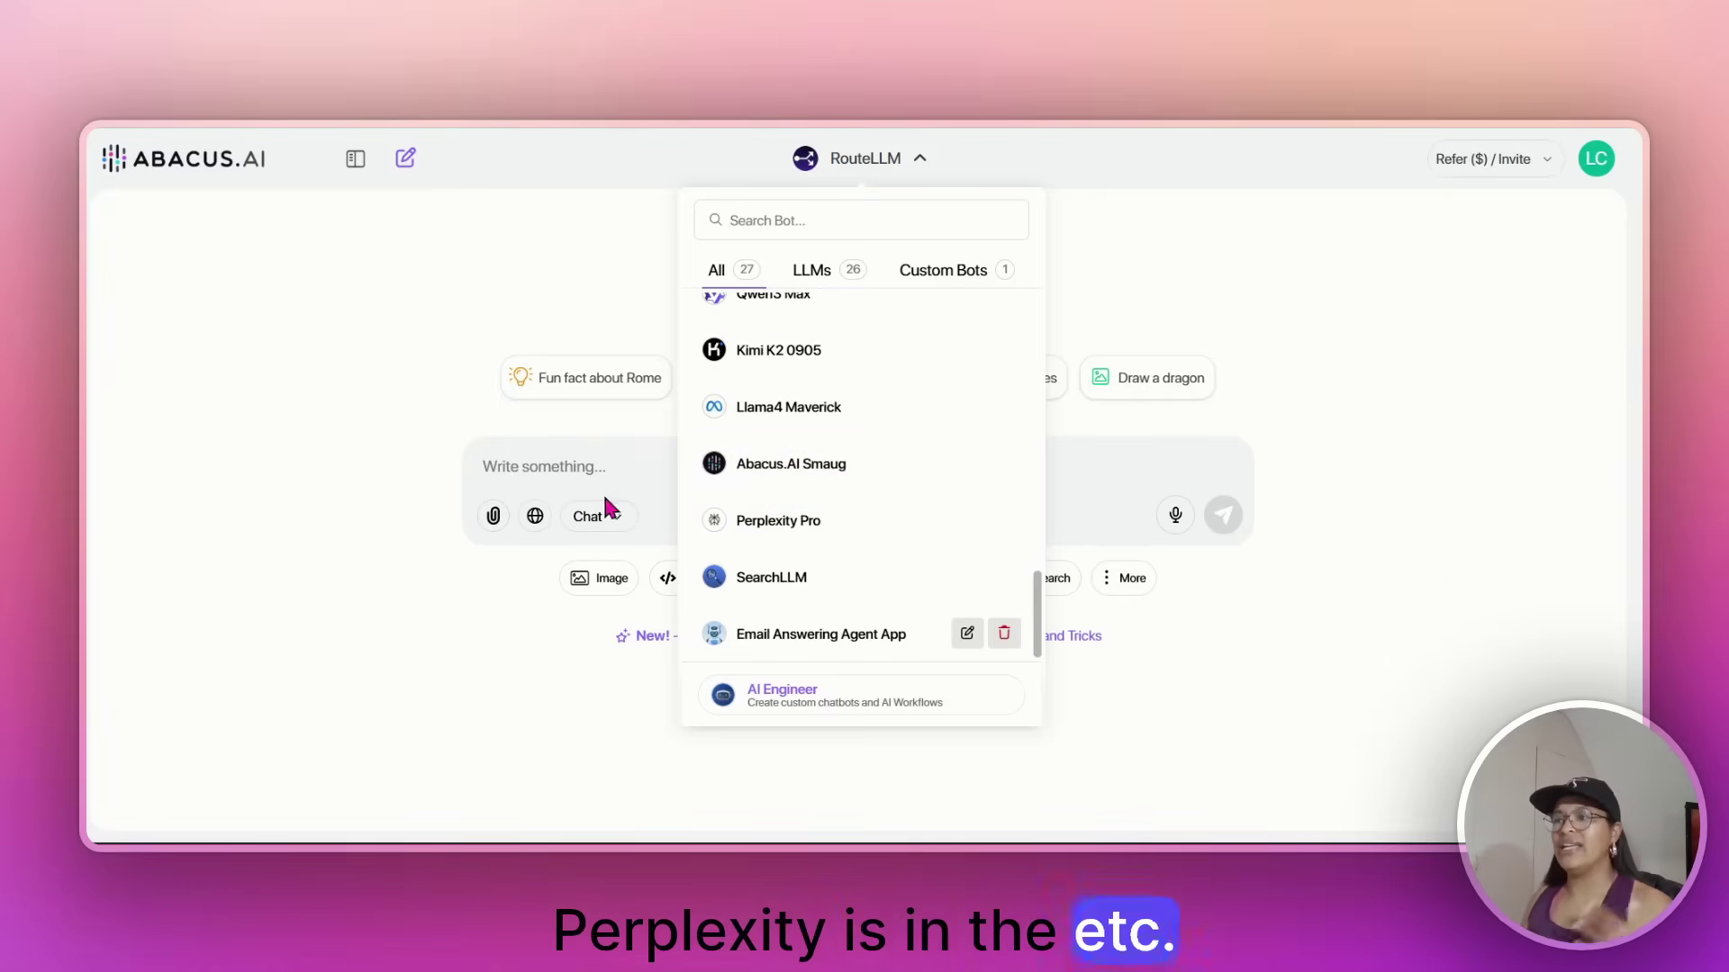
# Close the bot list, start an image generation in Abacus.AI, and select Imagen 4 as the model
pyautogui.click(569, 478)
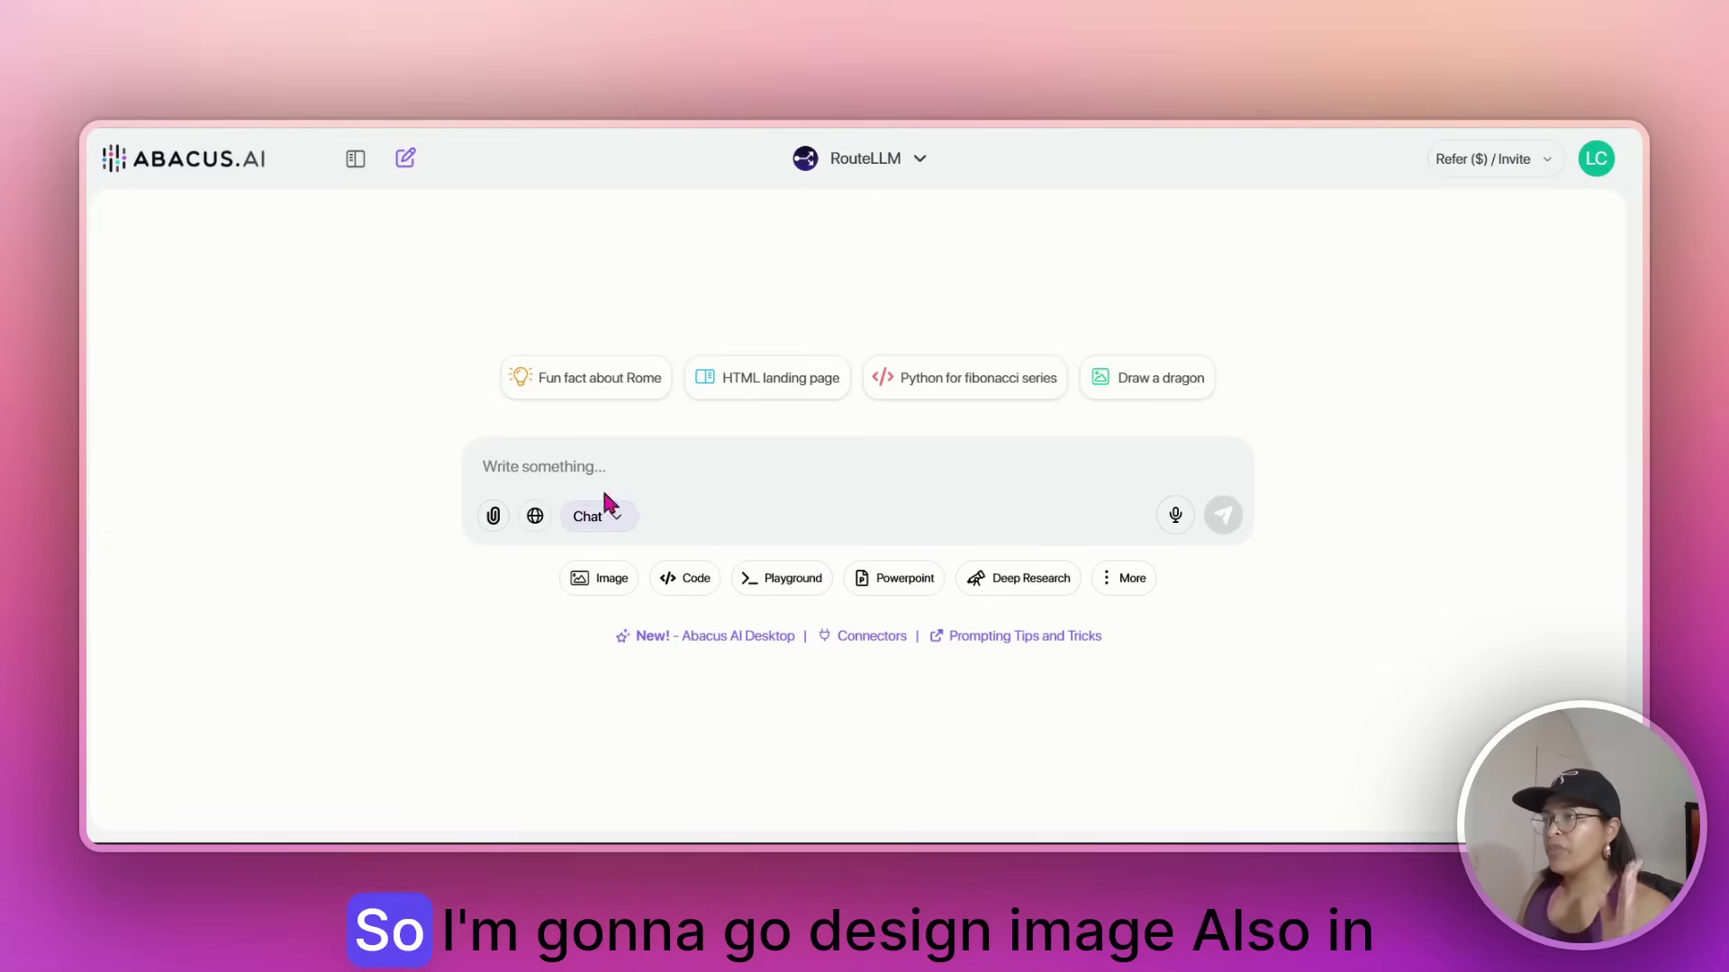
pyautogui.click(614, 586)
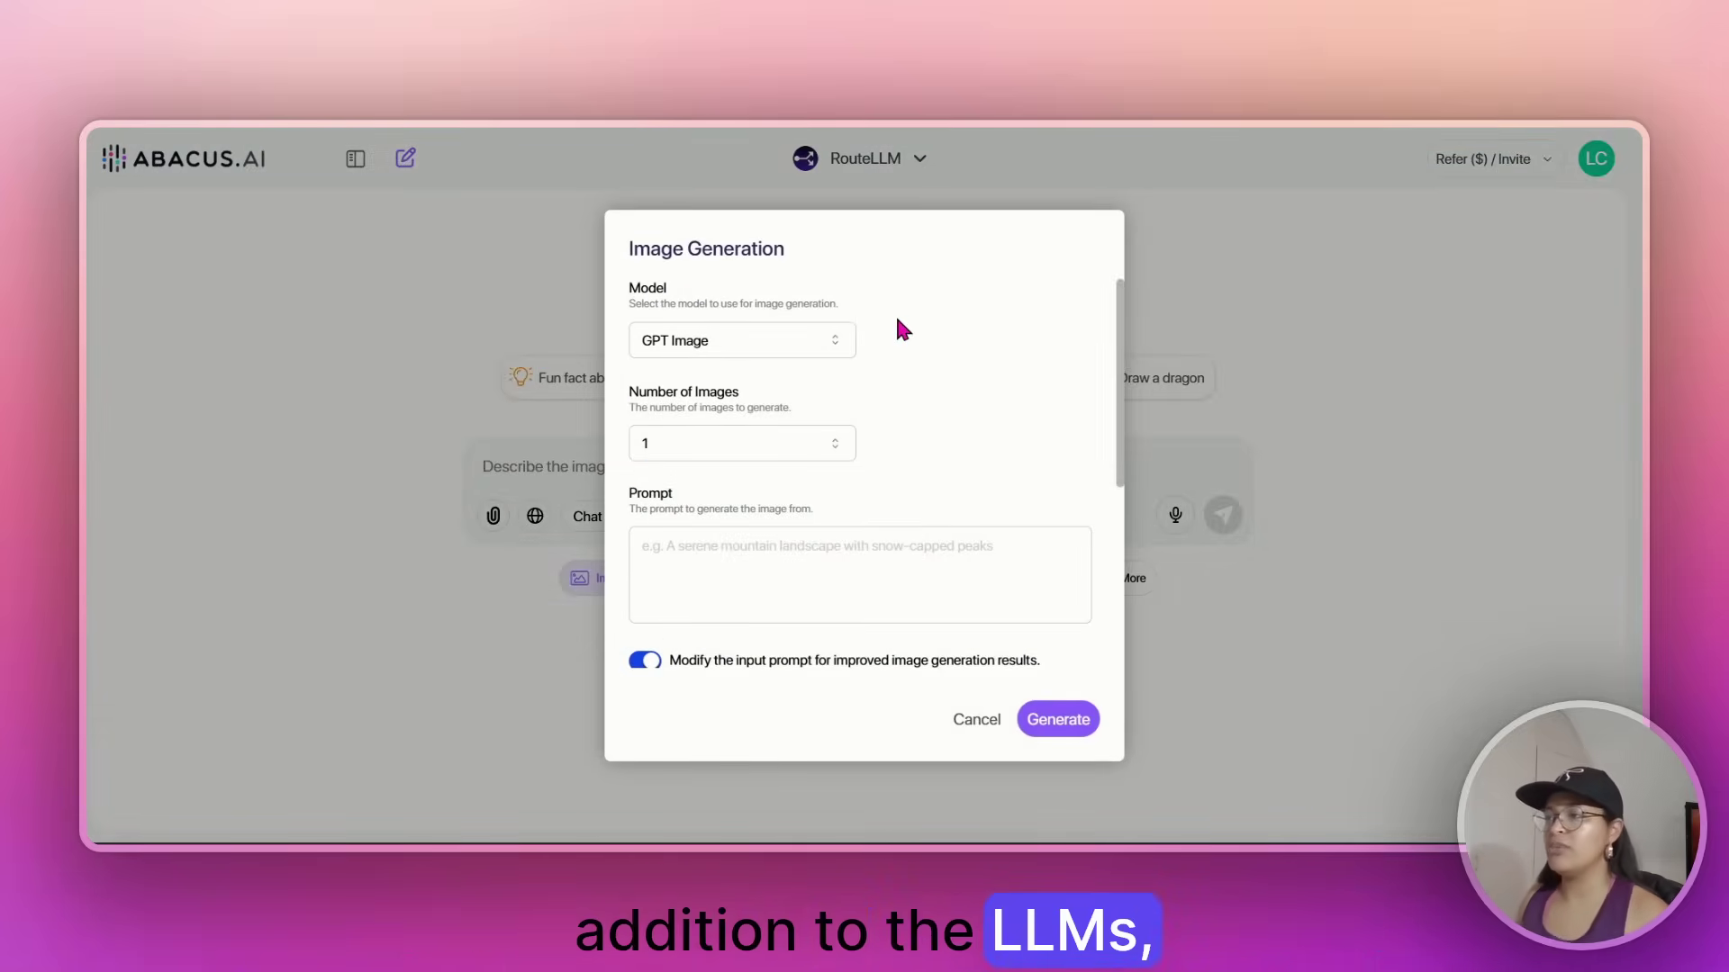
pyautogui.click(796, 346)
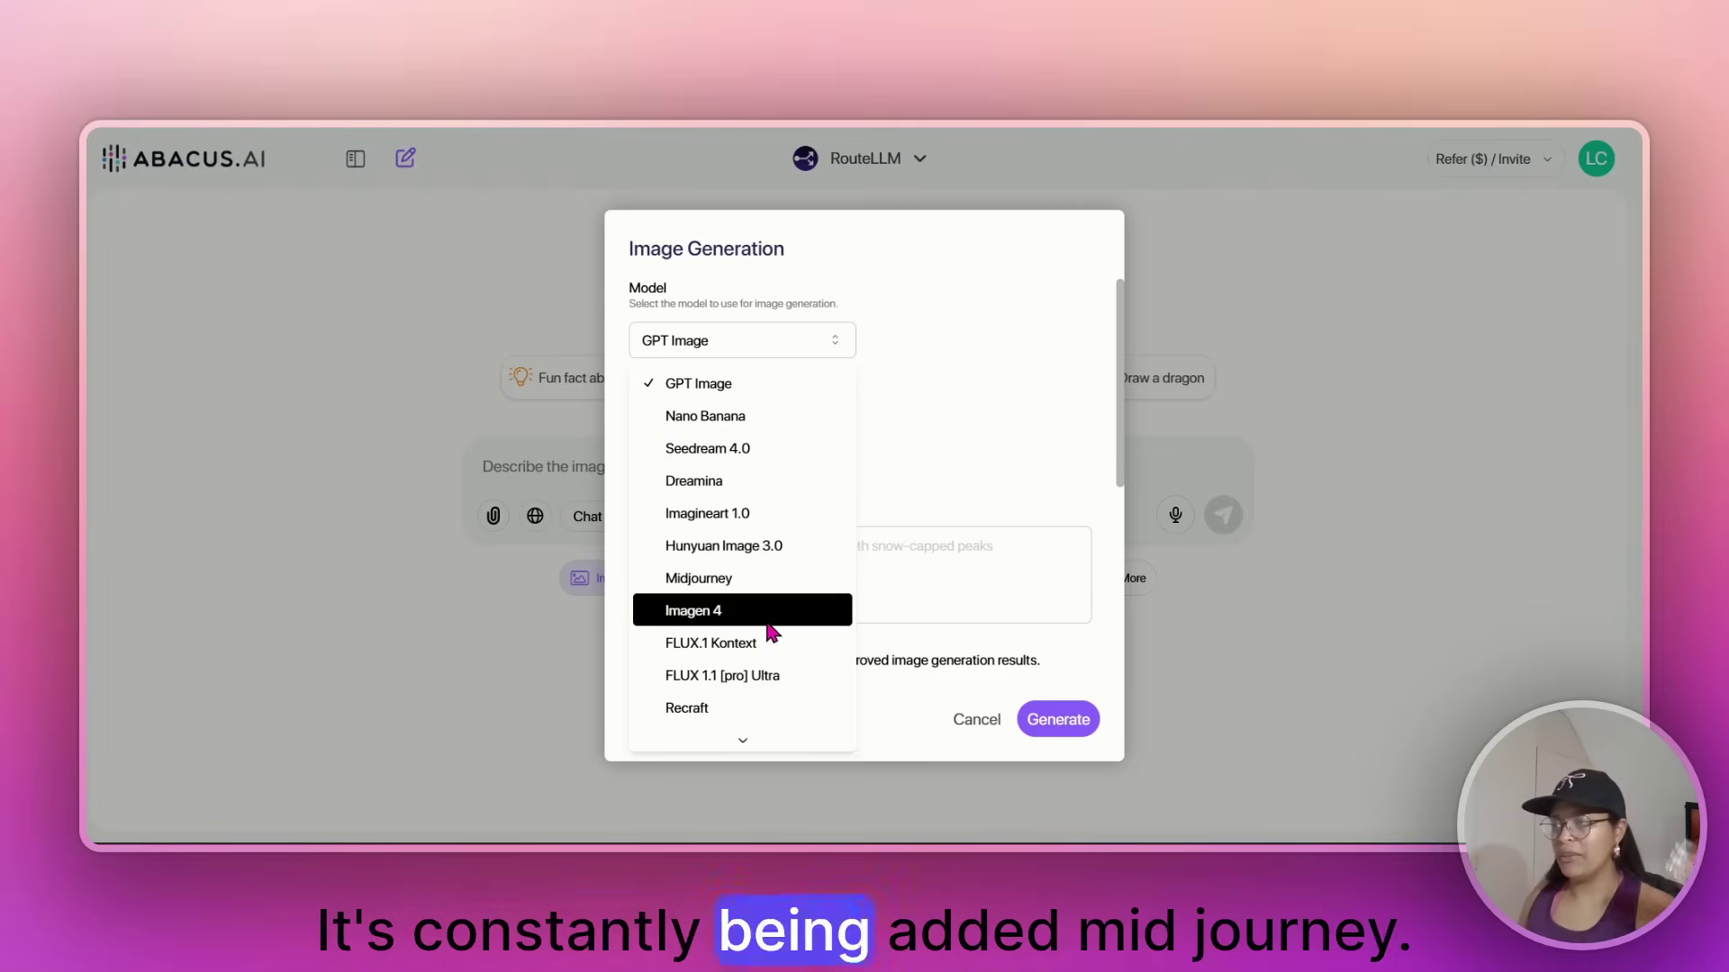
pyautogui.scroll(-4, 762, 594)
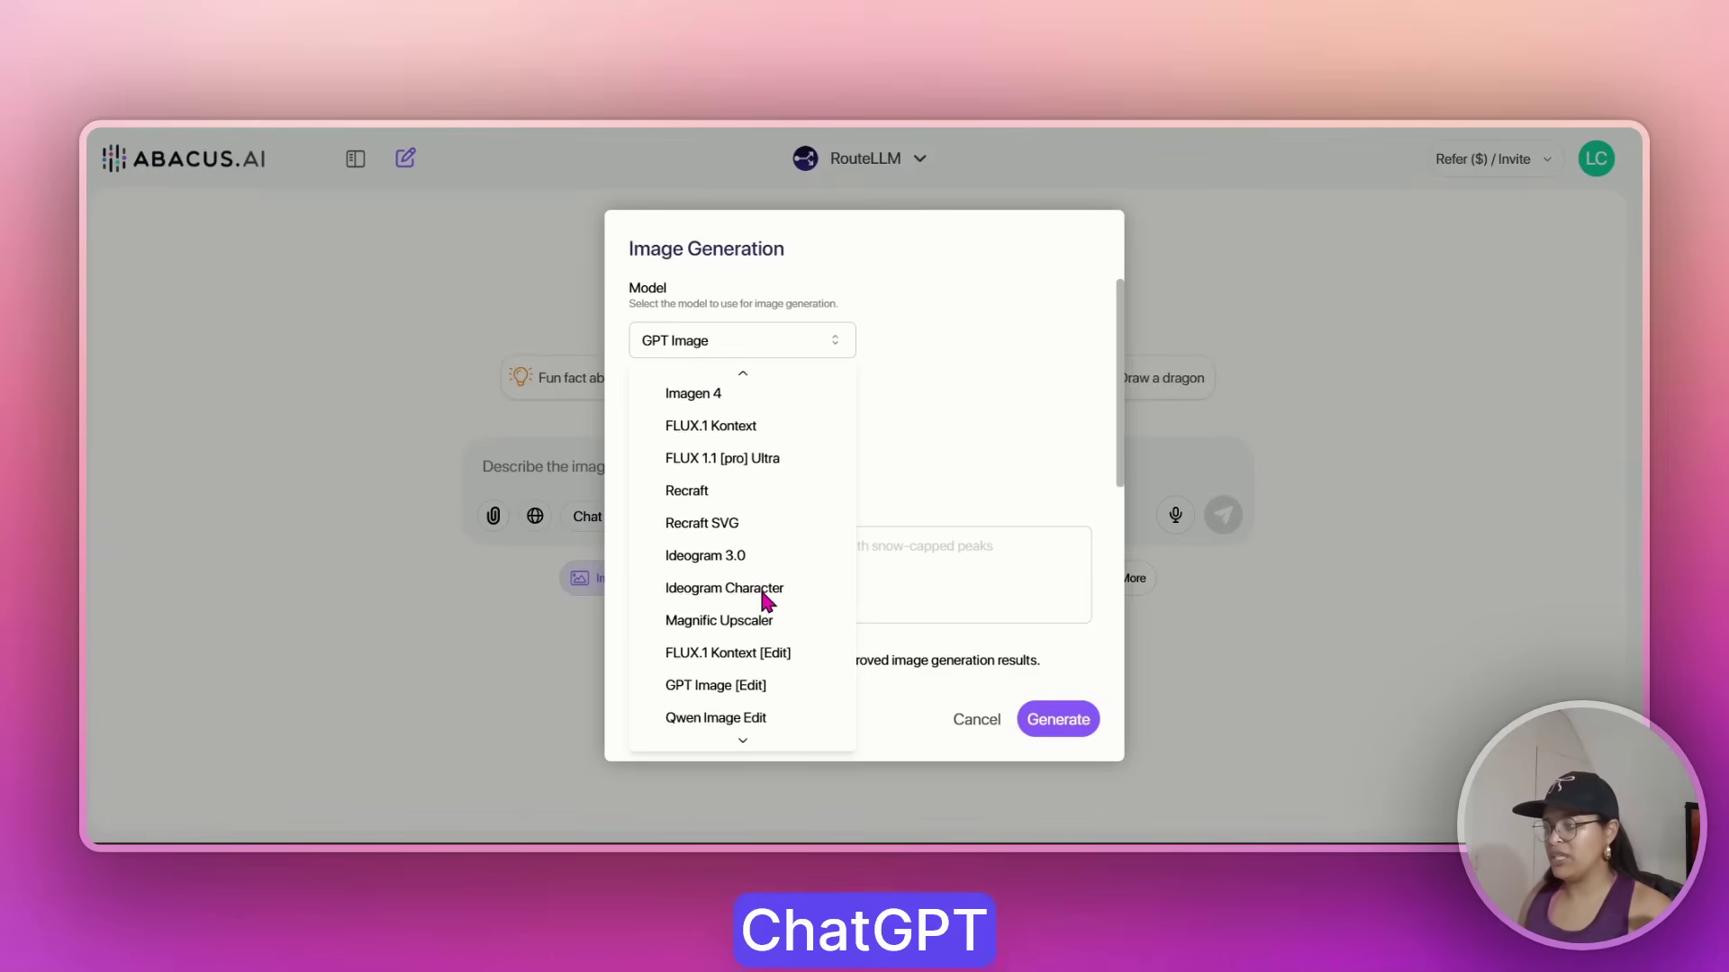
pyautogui.scroll(1, 764, 602)
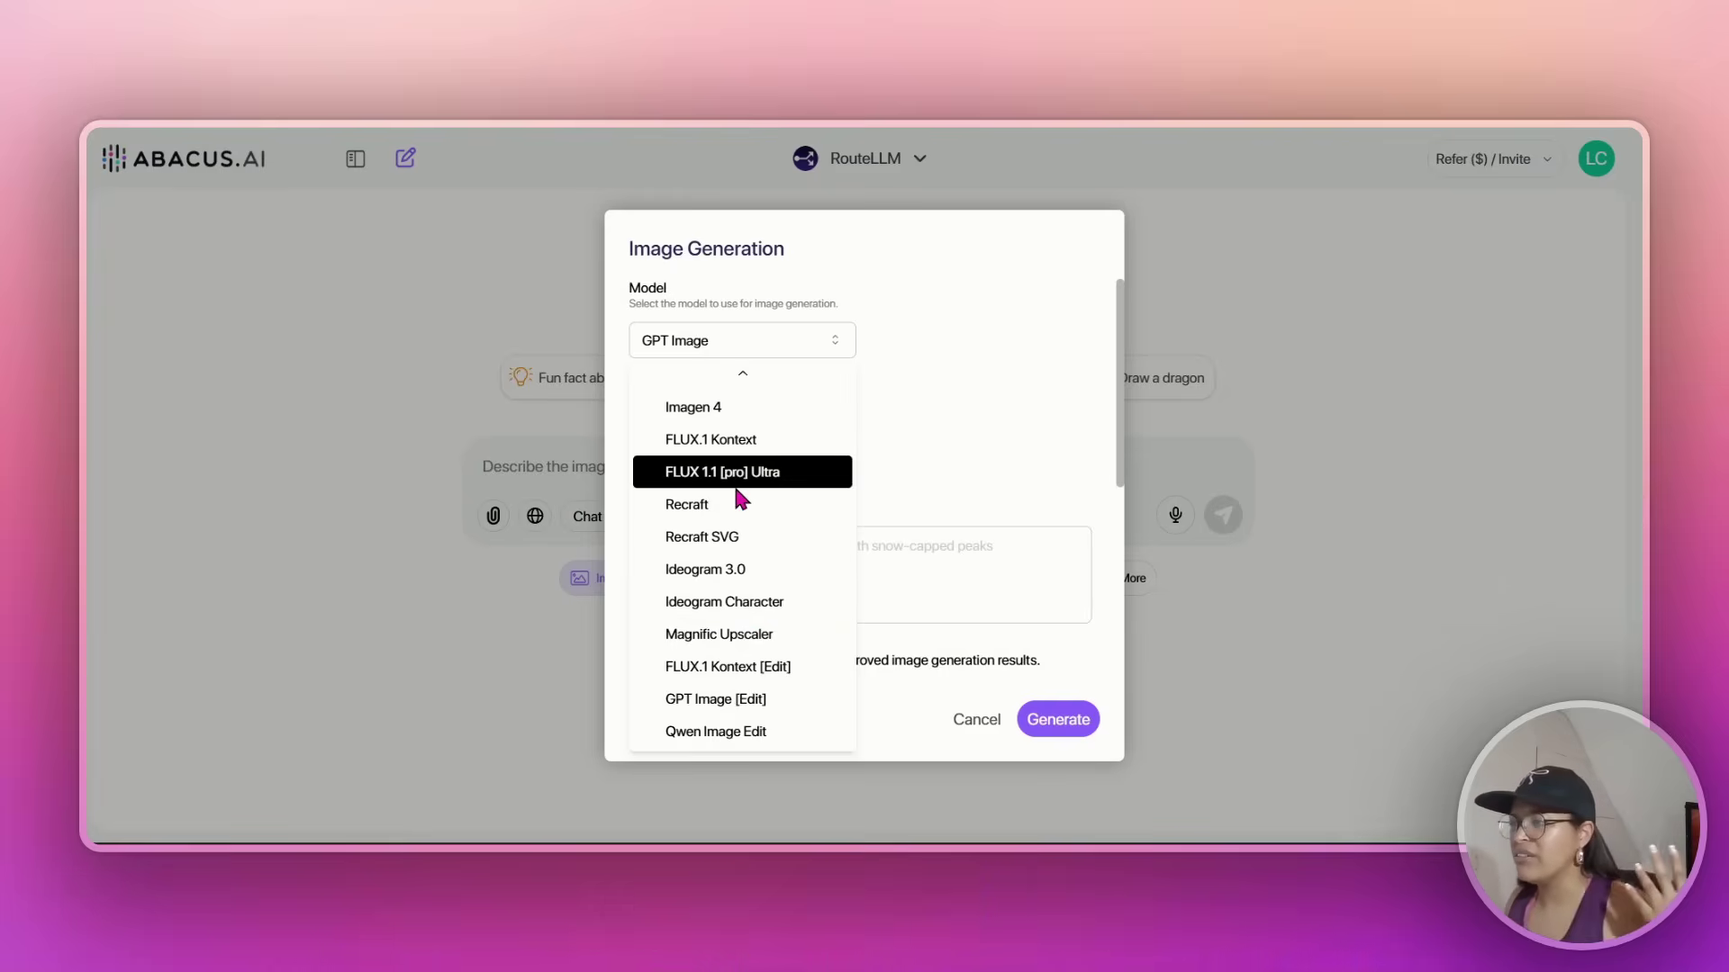
pyautogui.scroll(3, 738, 497)
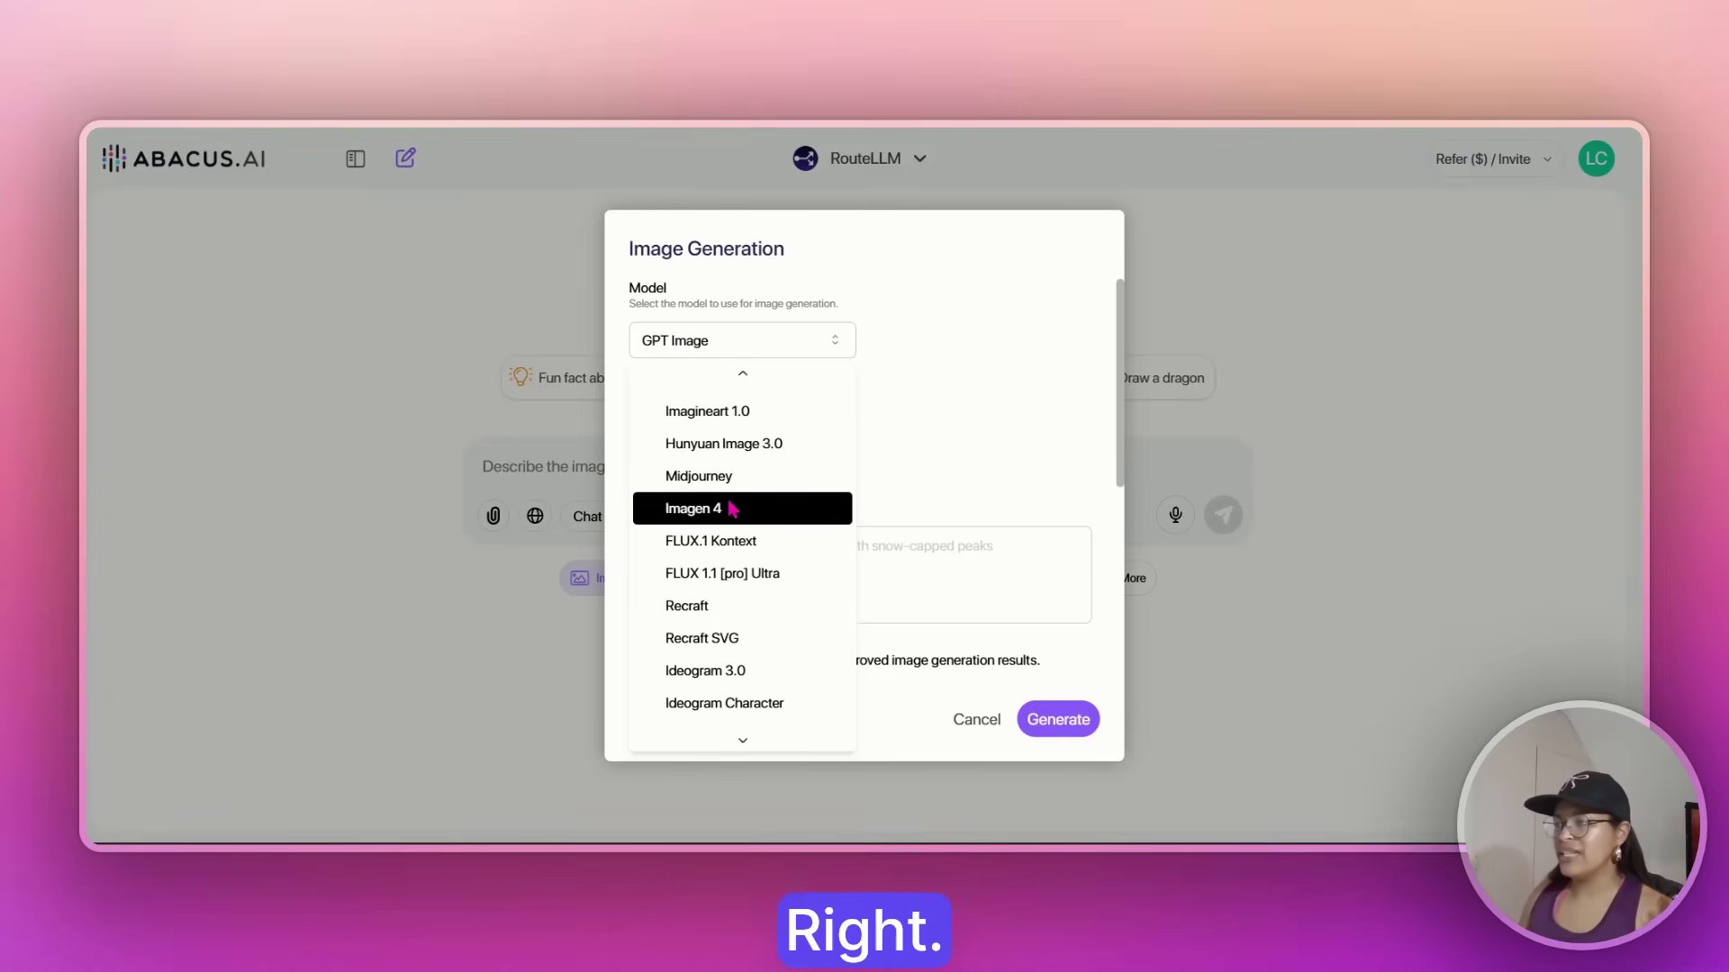
pyautogui.click(732, 509)
# Set the number of images to 4, paste the "Dog hair, don't care" Christmas dog prompt, and generate the images
pyautogui.click(704, 443)
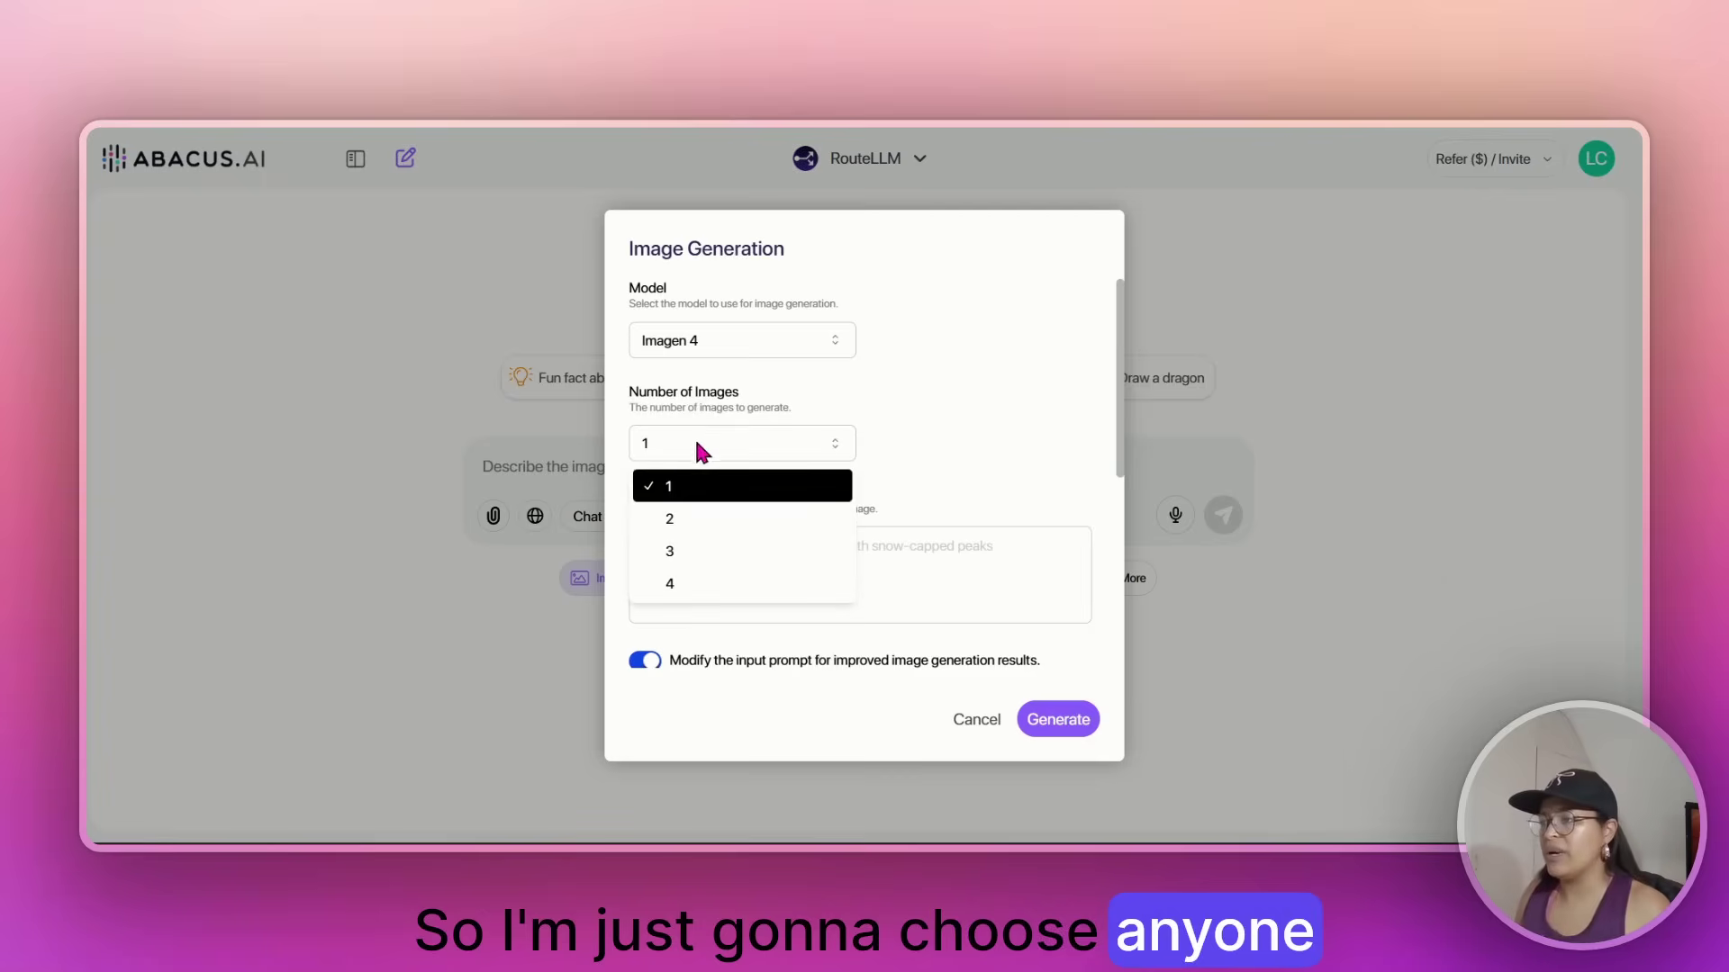
pyautogui.click(687, 583)
pyautogui.click(679, 567)
pyautogui.hotkey('ctrl', 'v')
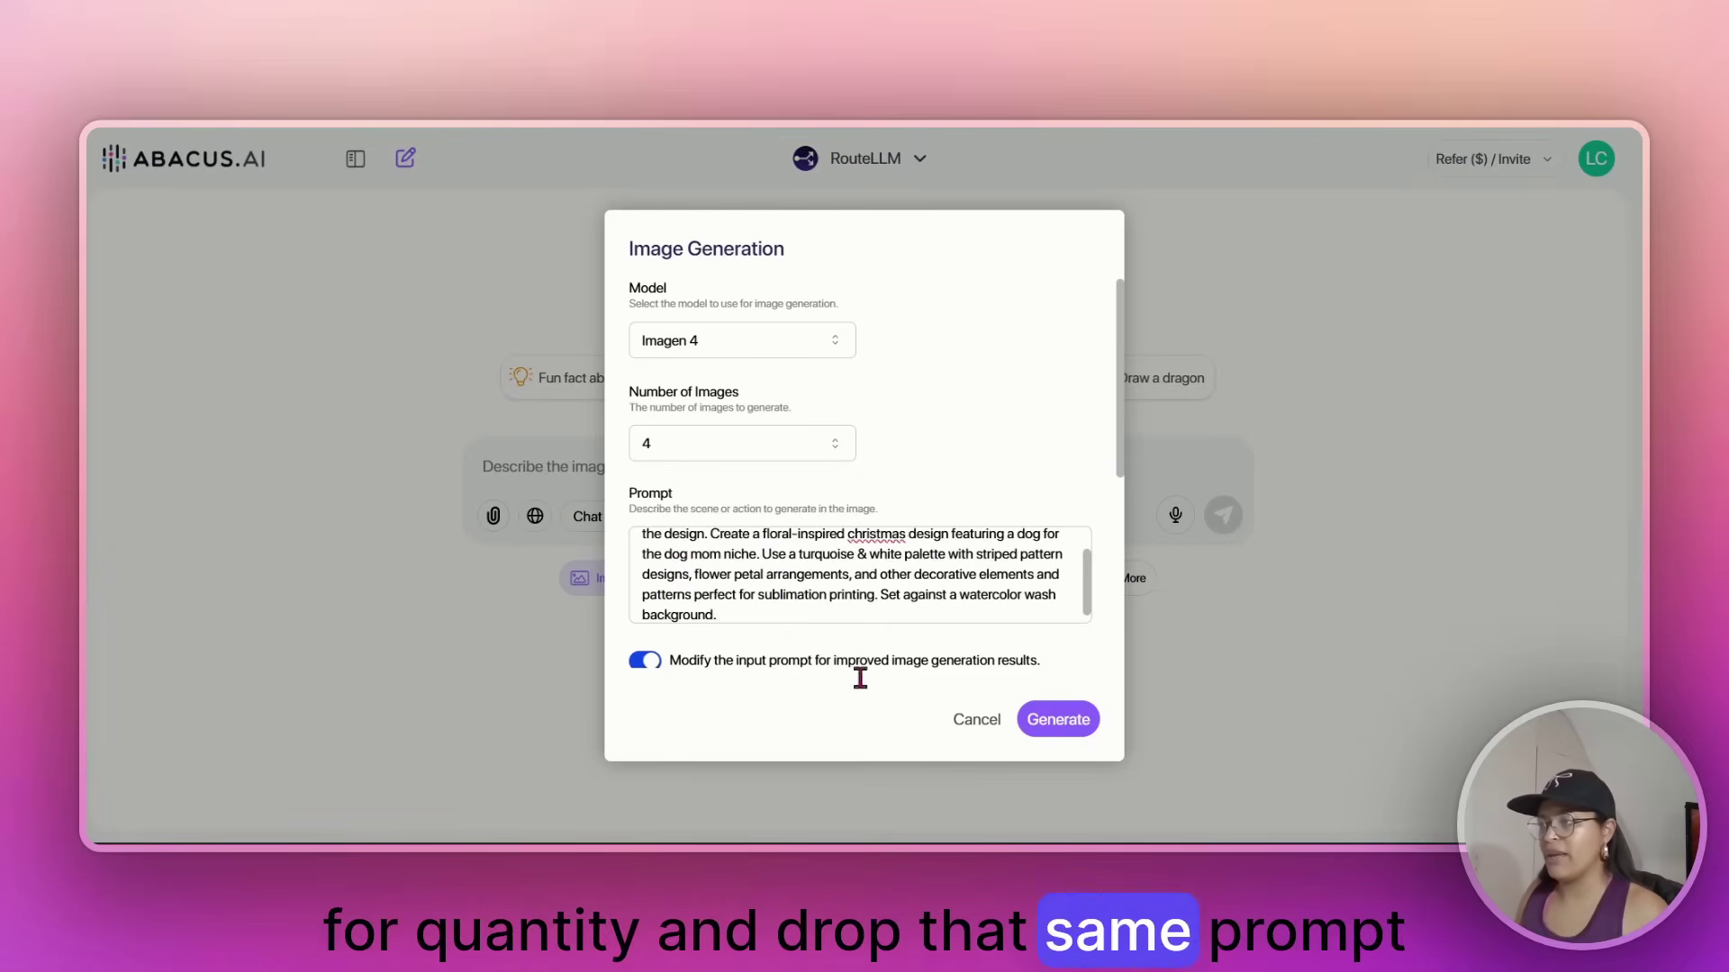
pyautogui.click(1058, 719)
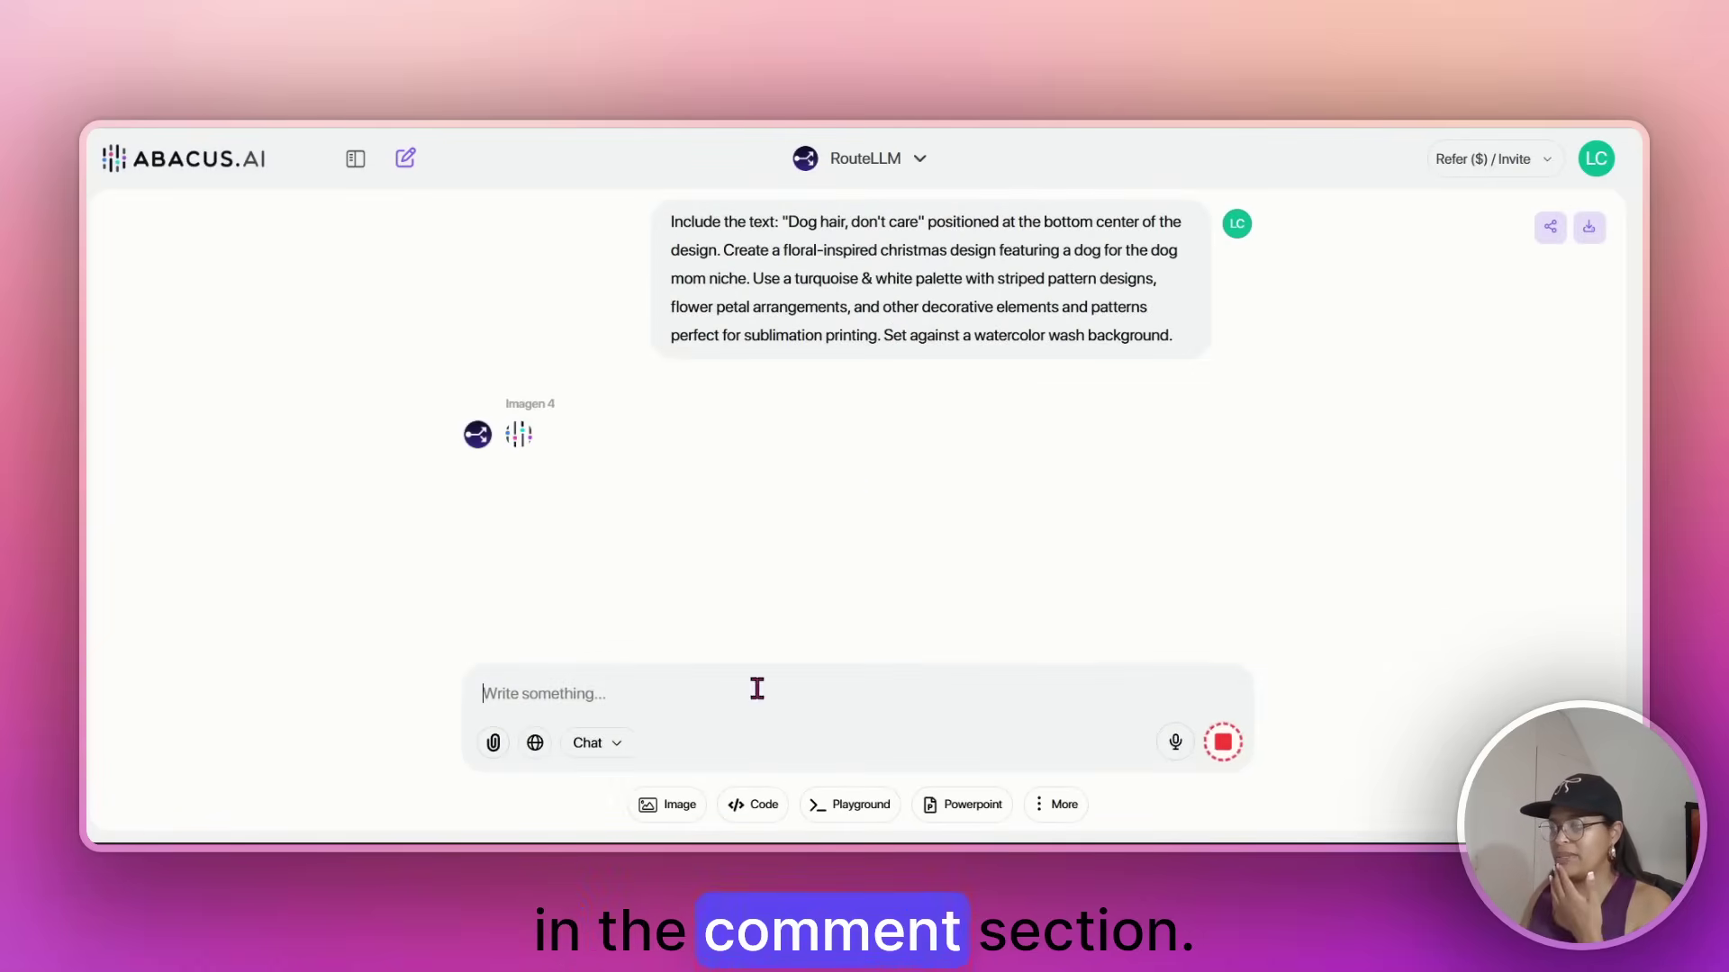
# Switch to the Kittl project, then shift Artboard 2's image slightly left and enlarge it from its lower-right corner
pyautogui.moveTo(813, 839)
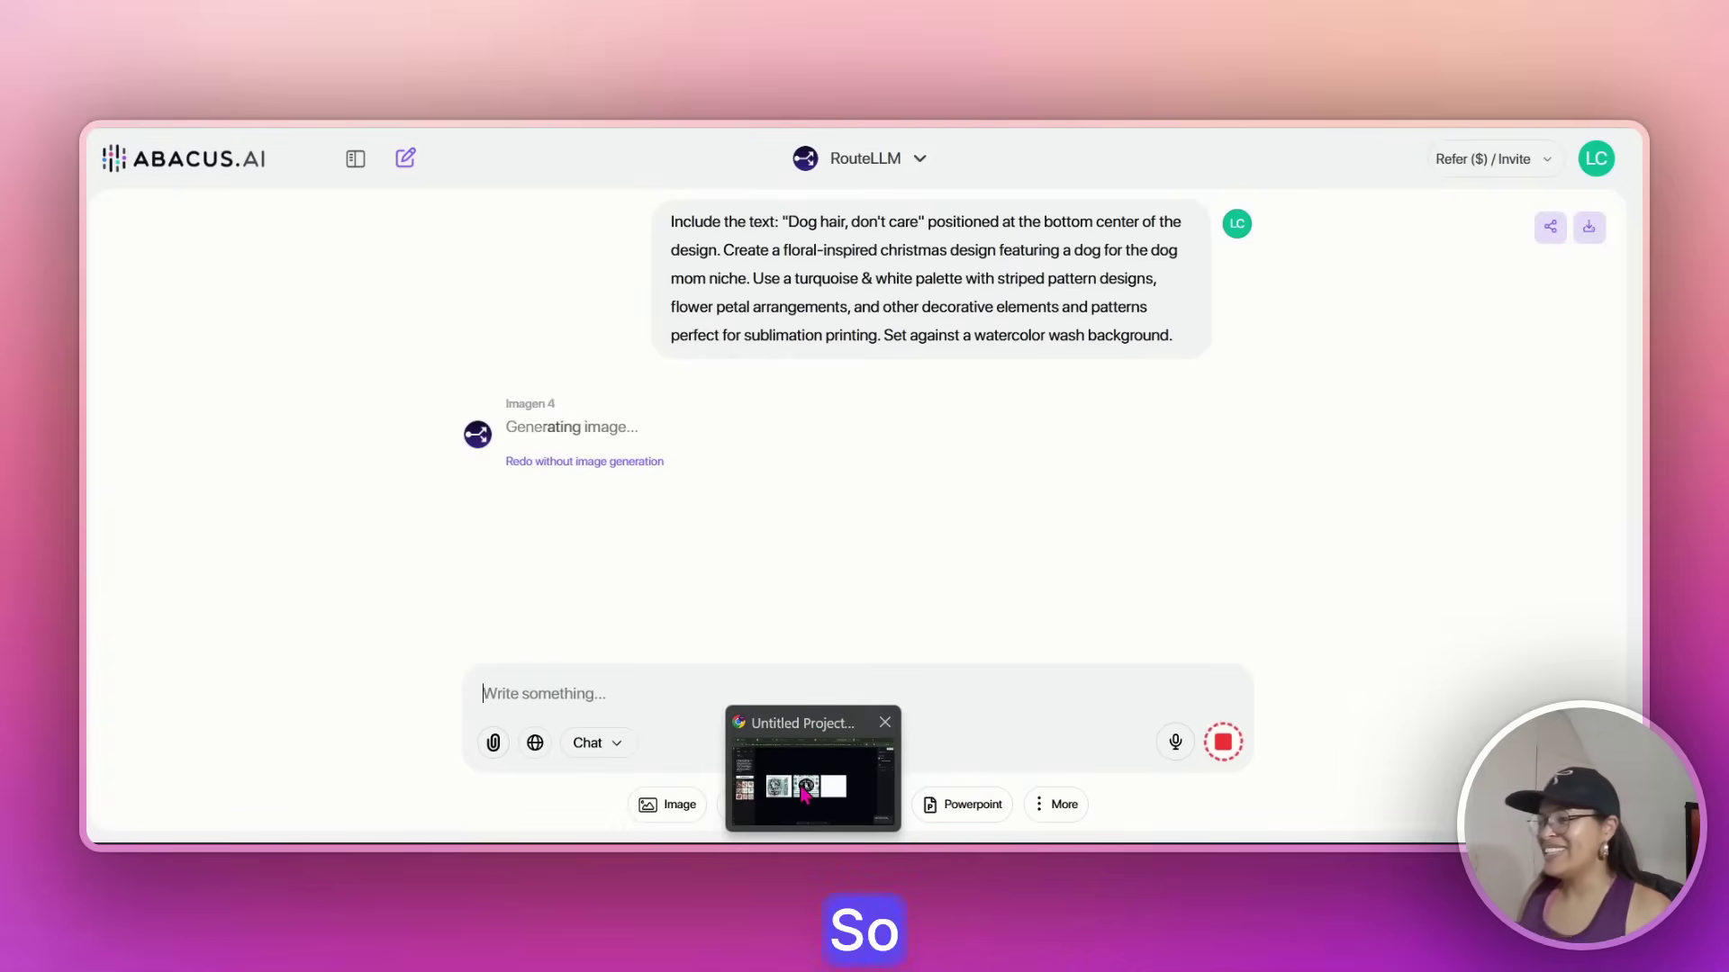
pyautogui.click(813, 839)
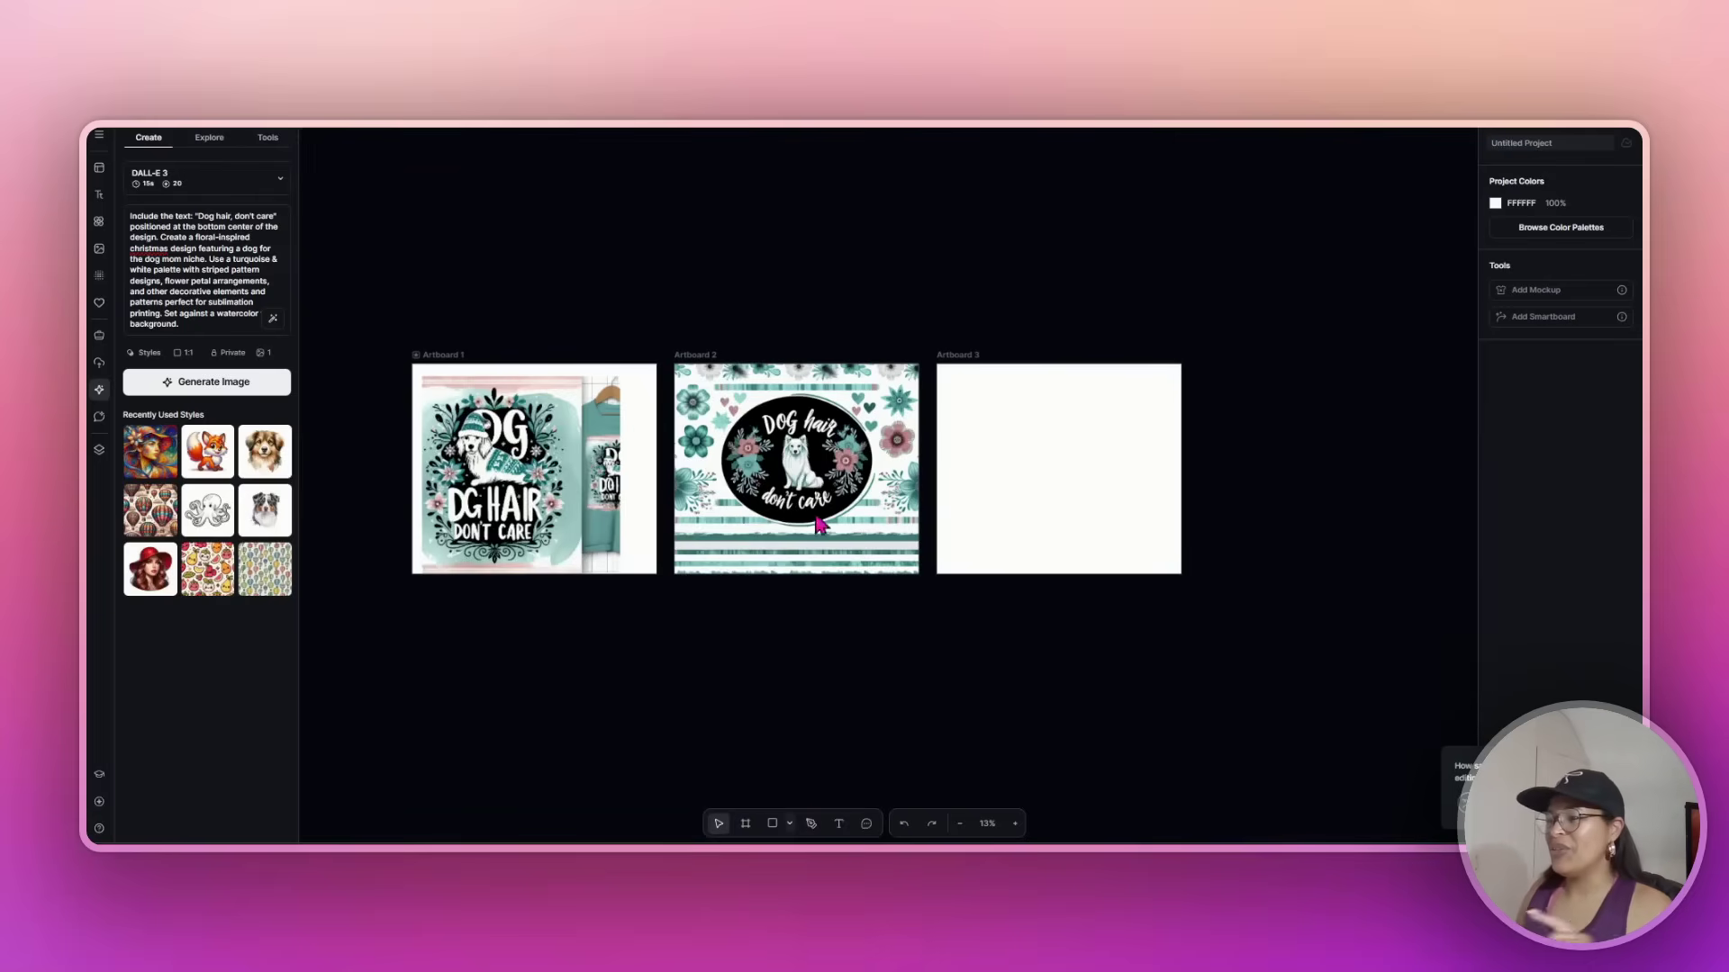
pyautogui.click(1015, 823)
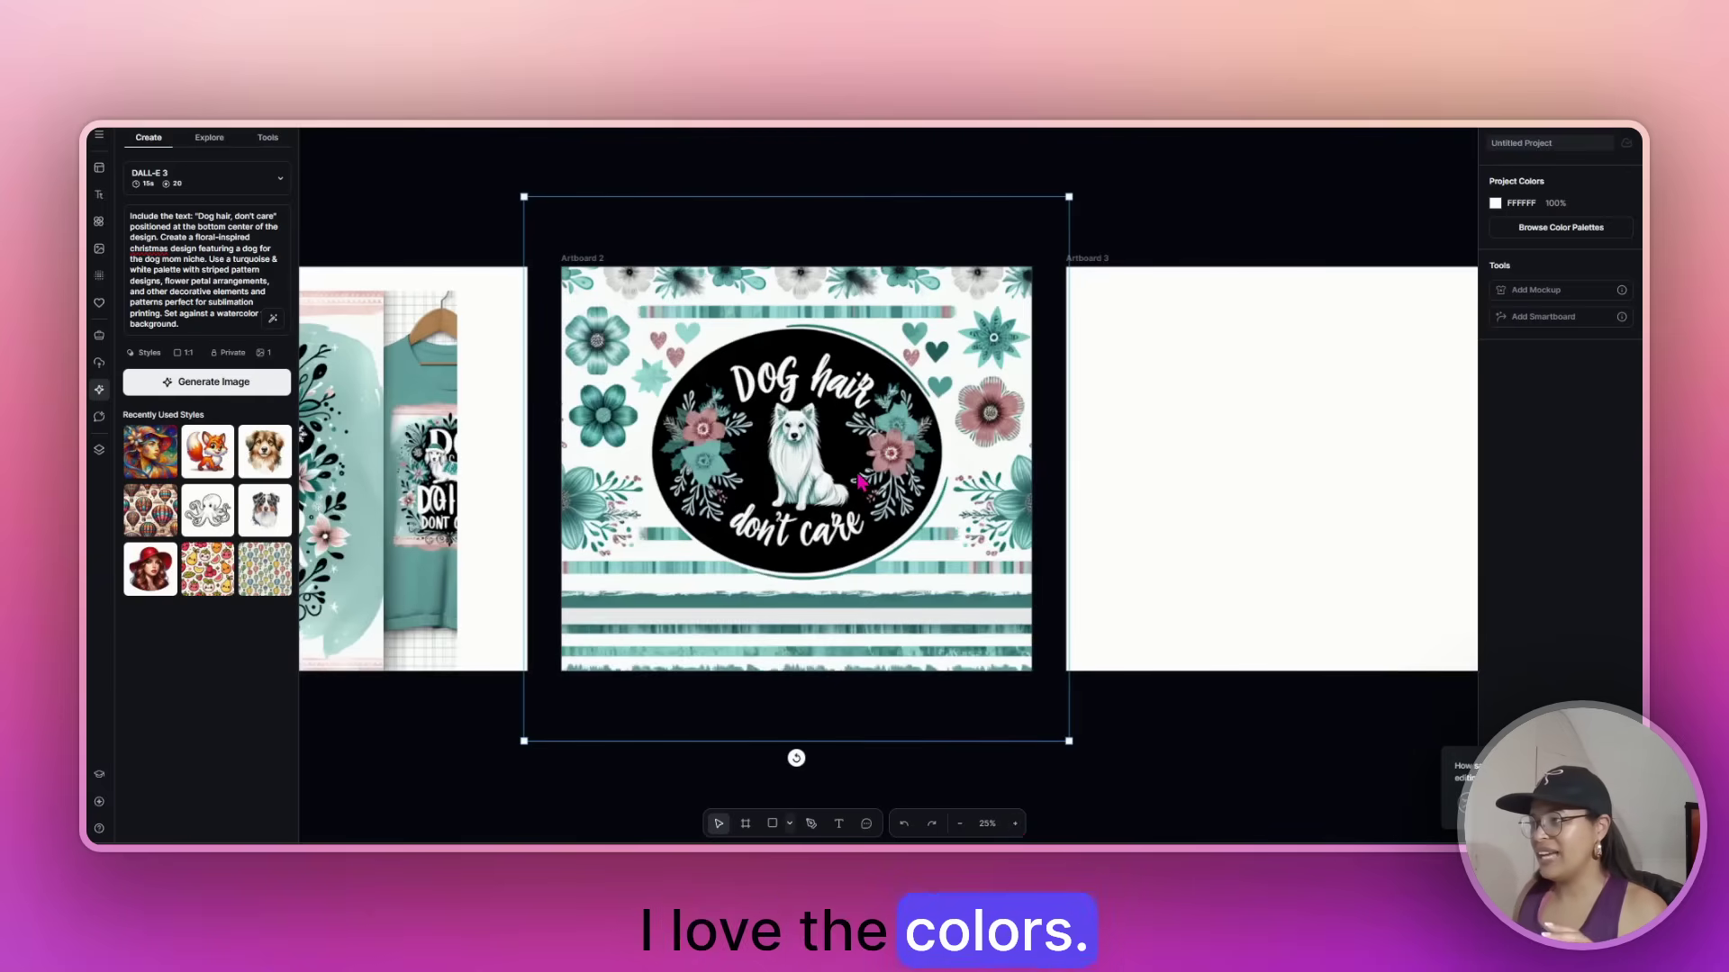
pyautogui.moveTo(853, 466); pyautogui.dragTo(836, 468)
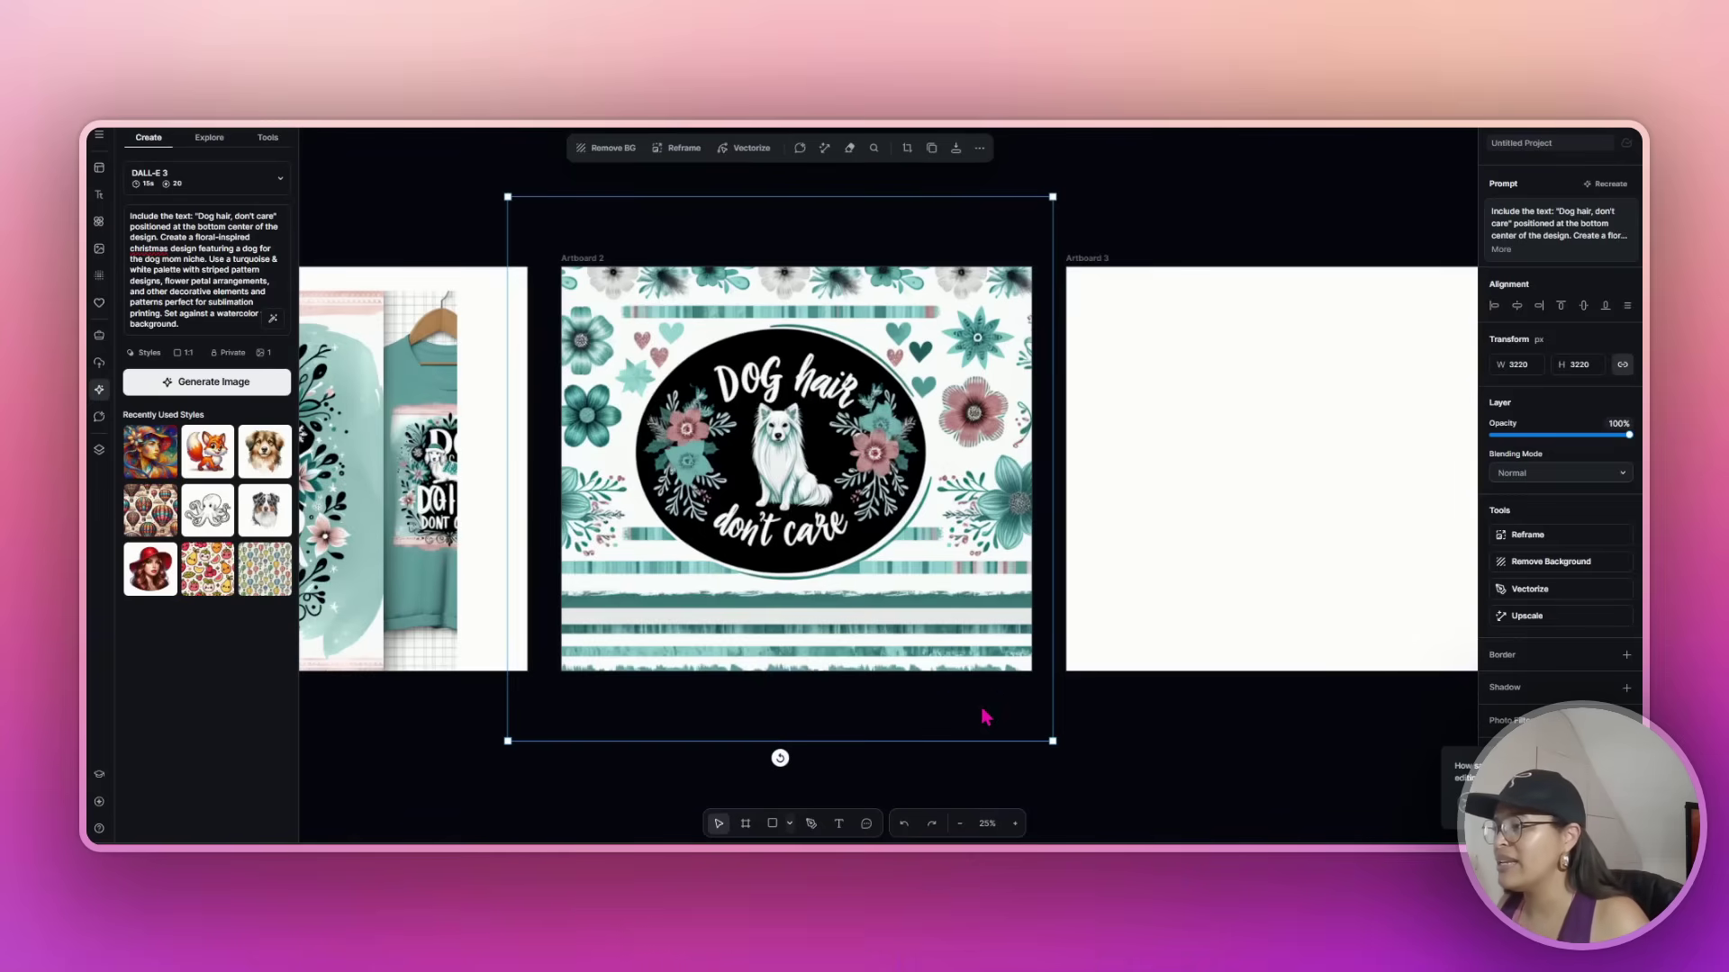
pyautogui.moveTo(1049, 739); pyautogui.dragTo(1095, 782)
pyautogui.moveTo(871, 568); pyautogui.dragTo(847, 570)
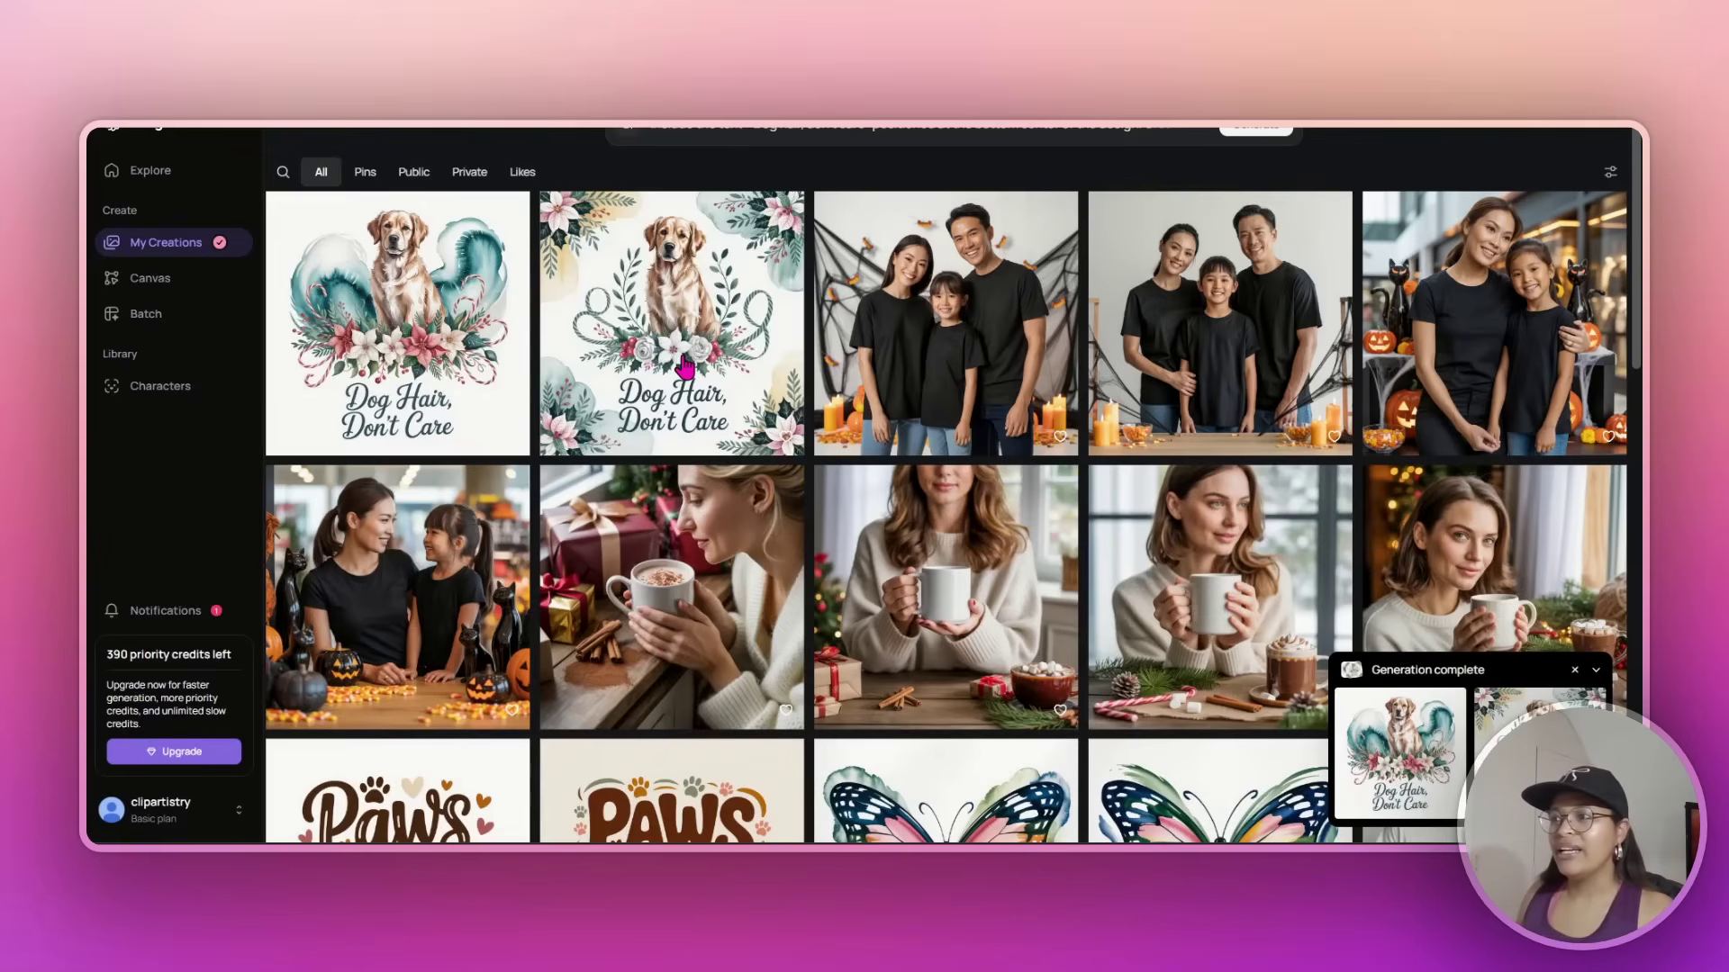
# In Ideogram, open the second generated "Dog Hair, Don't Care" design to view it
pyautogui.click(647, 335)
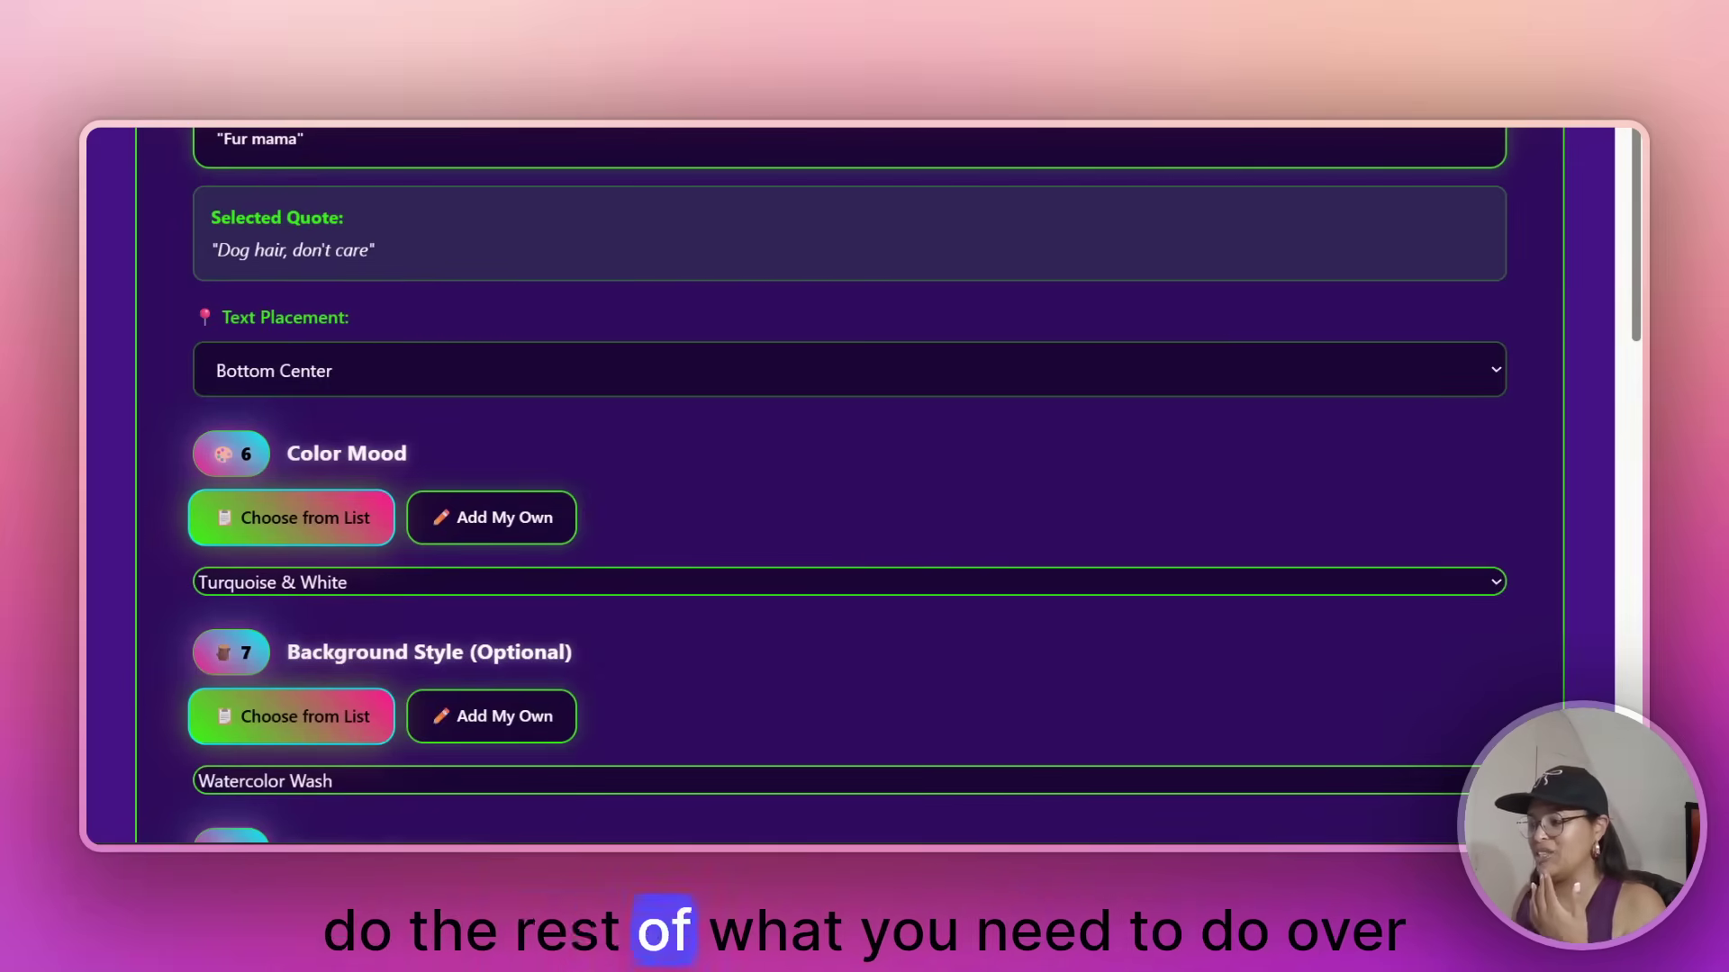
# Back in TumblerSpark, fill the whole wrap design form with random surprise selections
pyautogui.scroll(3, 973, 285)
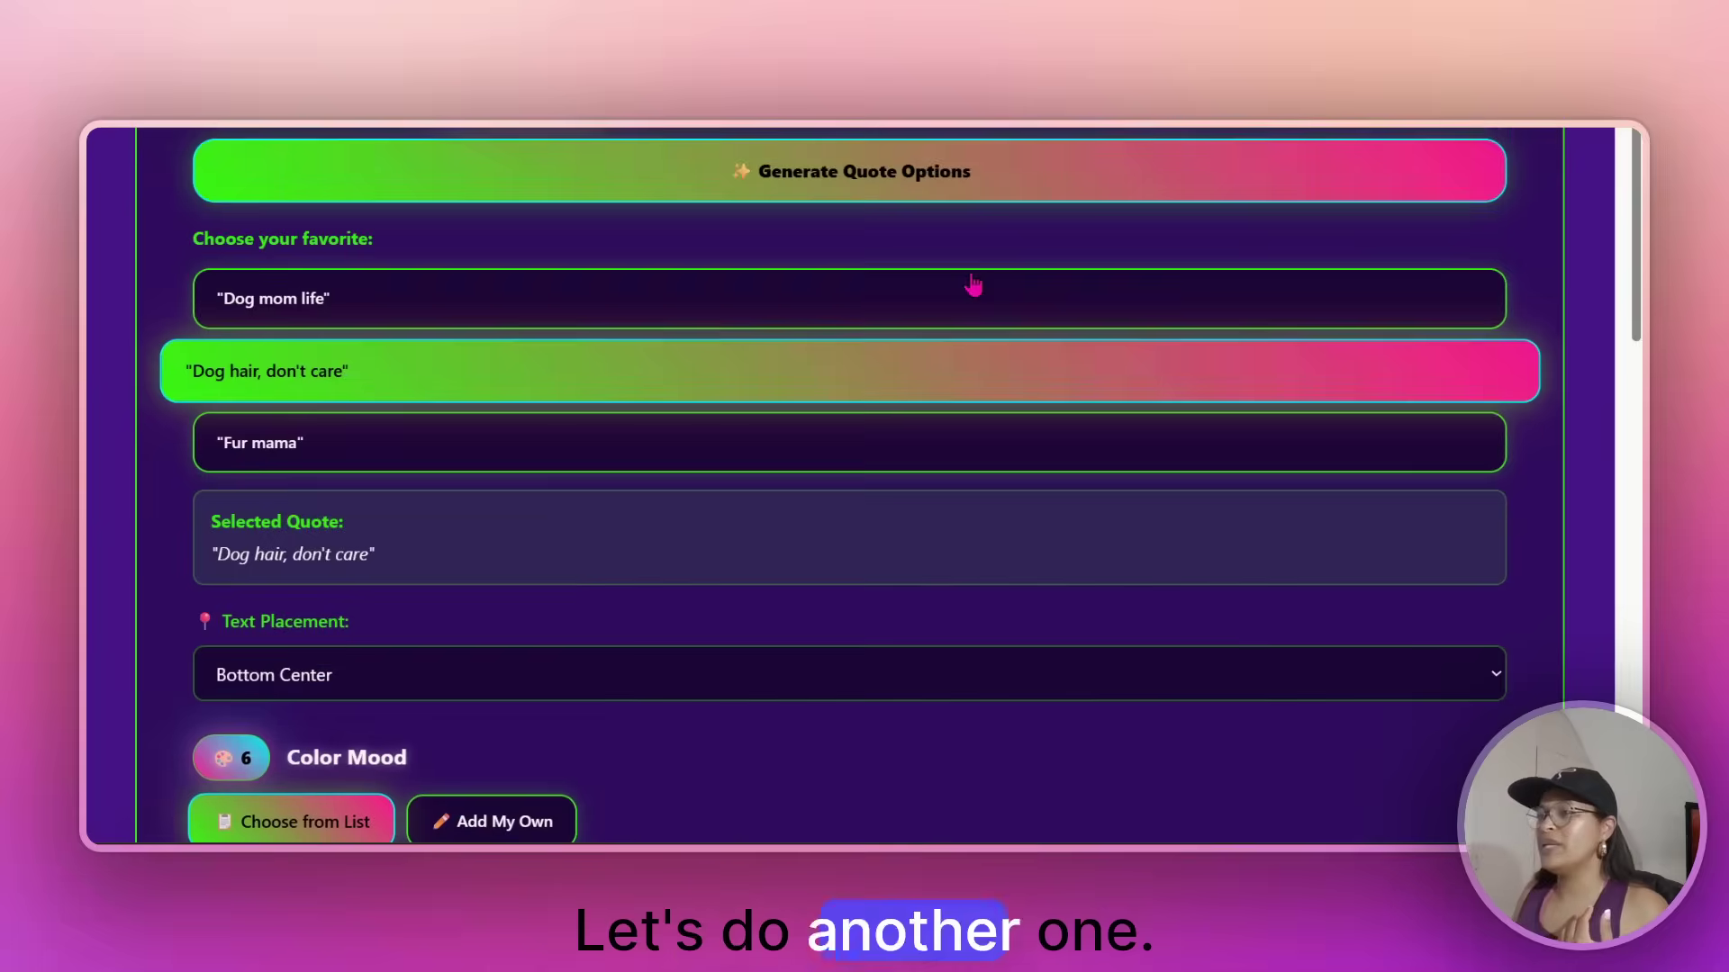
pyautogui.scroll(7, 326, 353)
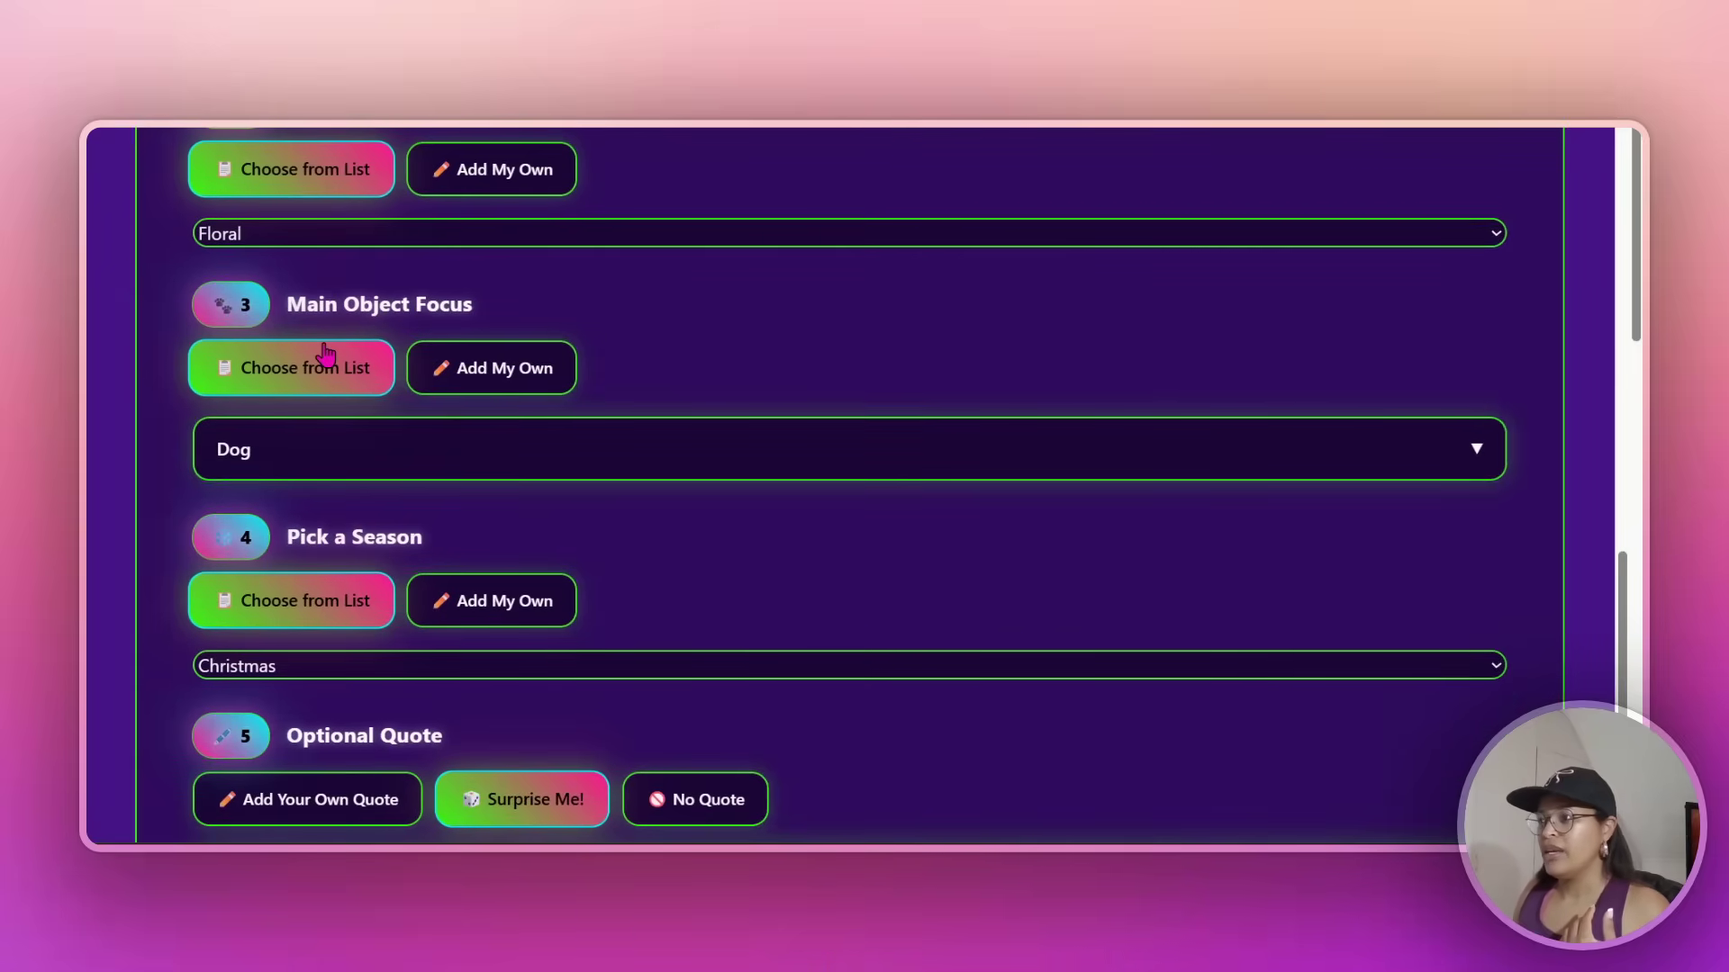
pyautogui.scroll(6, 696, 463)
pyautogui.click(256, 424)
pyautogui.scroll(2, 270, 428)
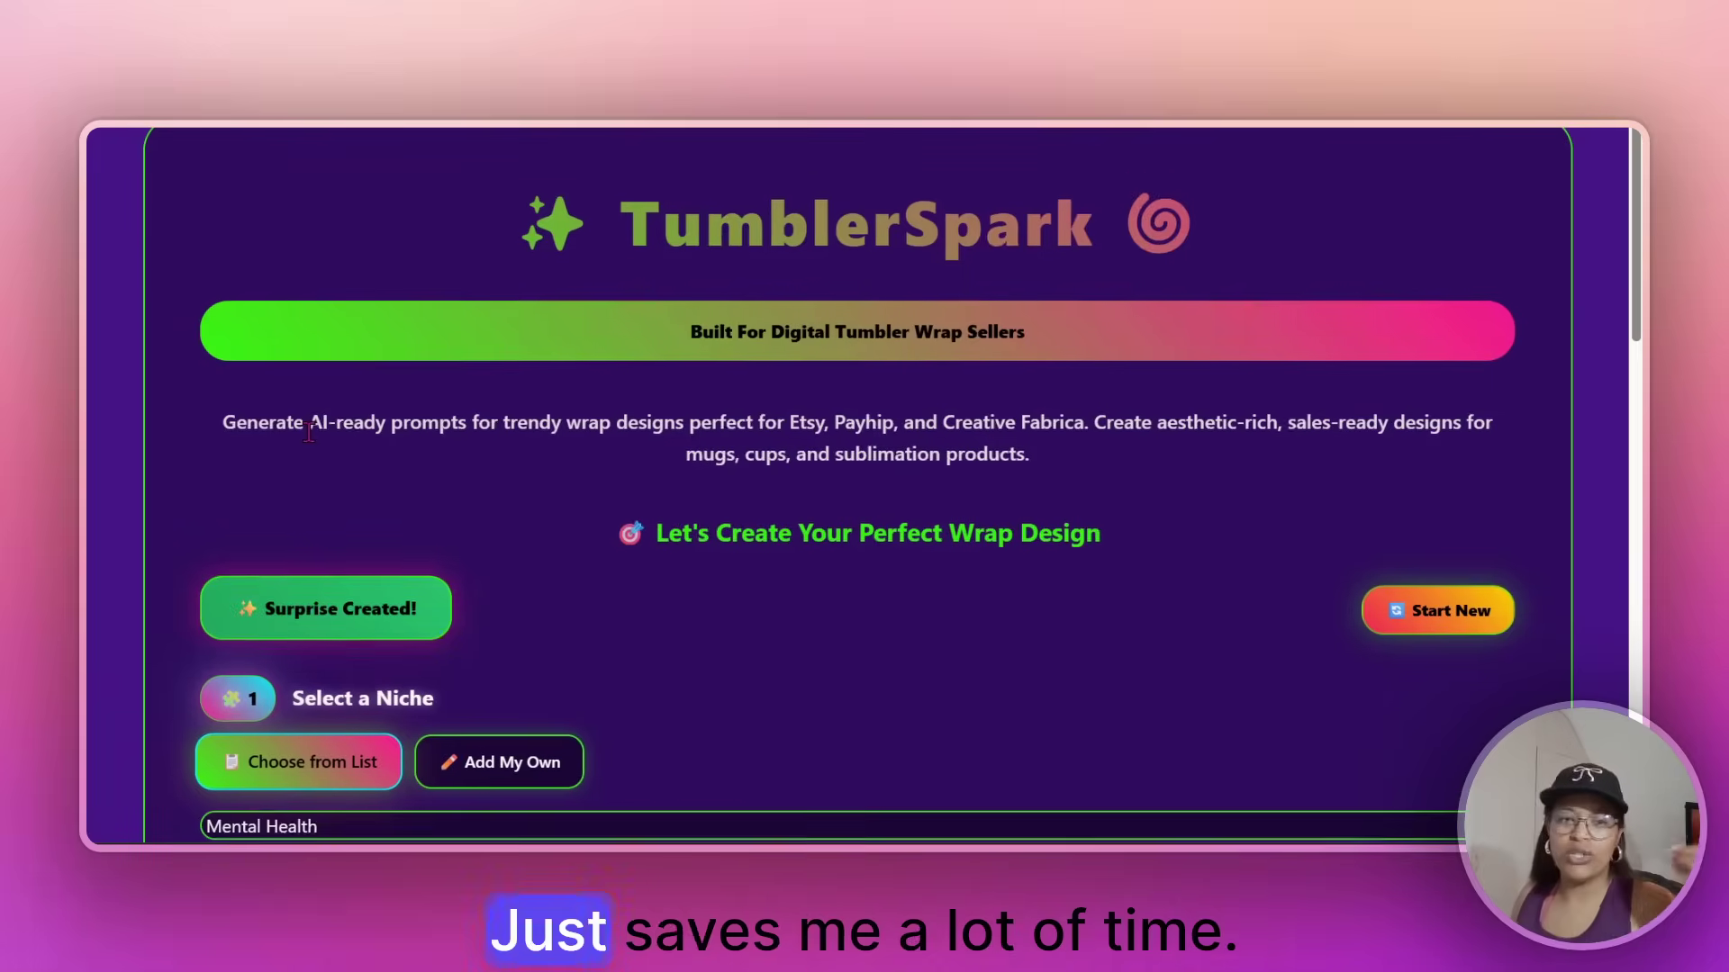
# Set the niche to Teacher and the style to Glittercore
pyautogui.scroll(-4, 560, 441)
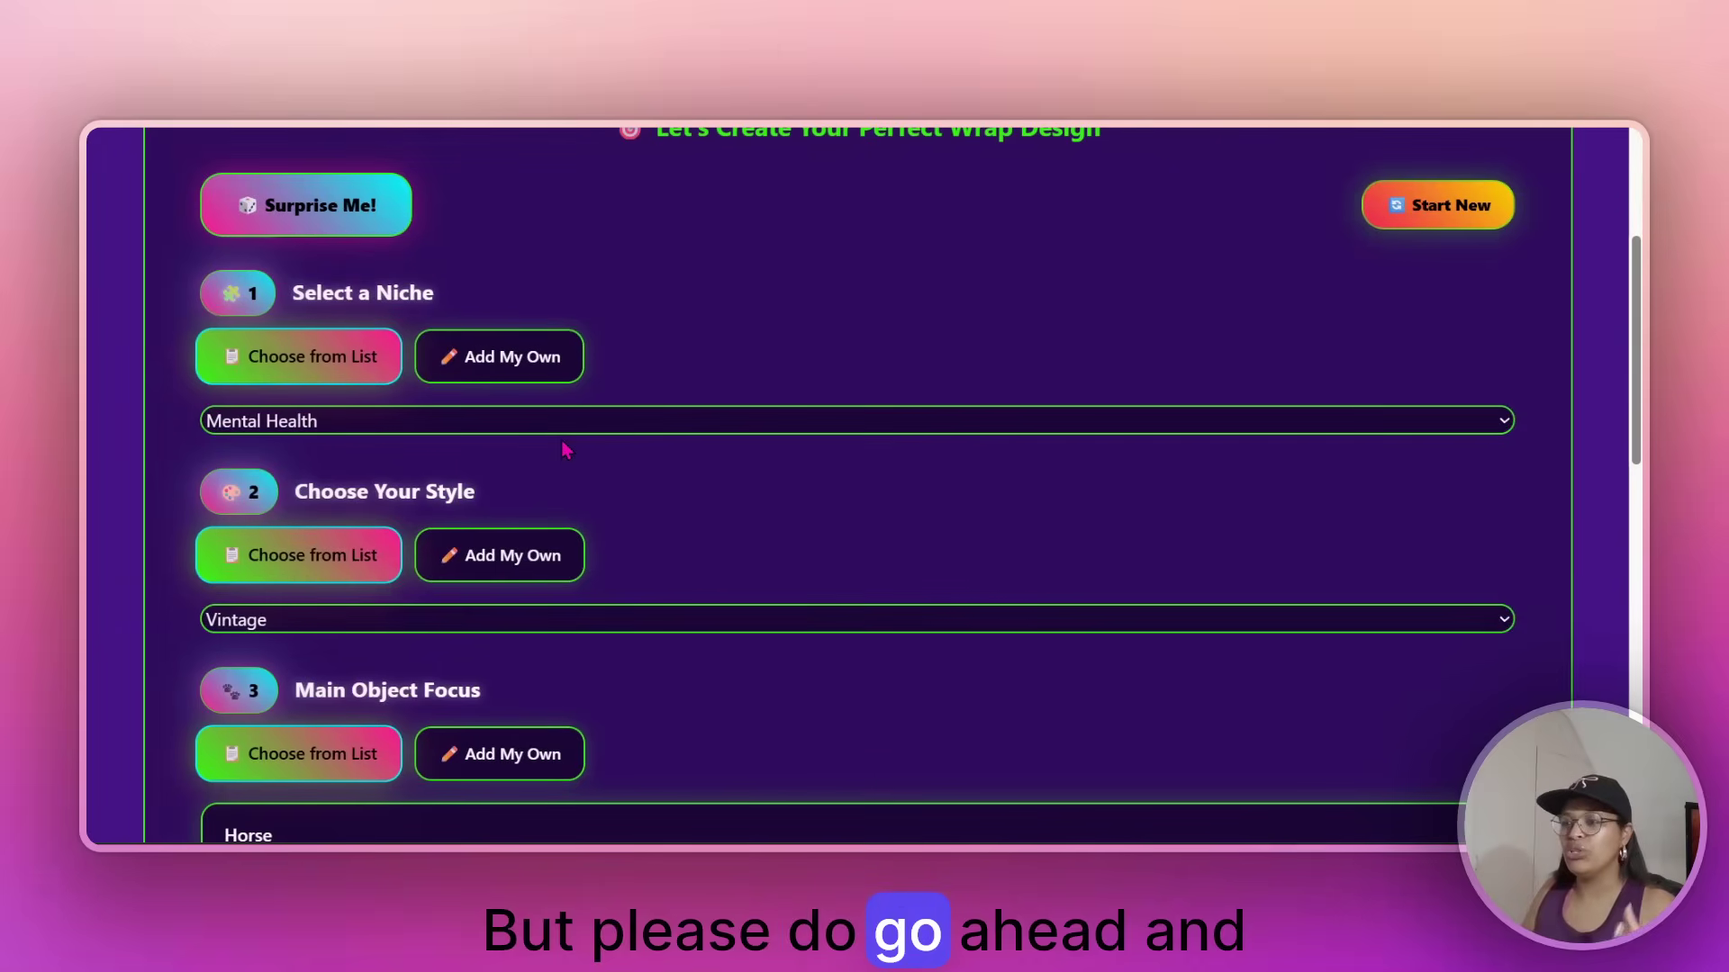
pyautogui.click(604, 424)
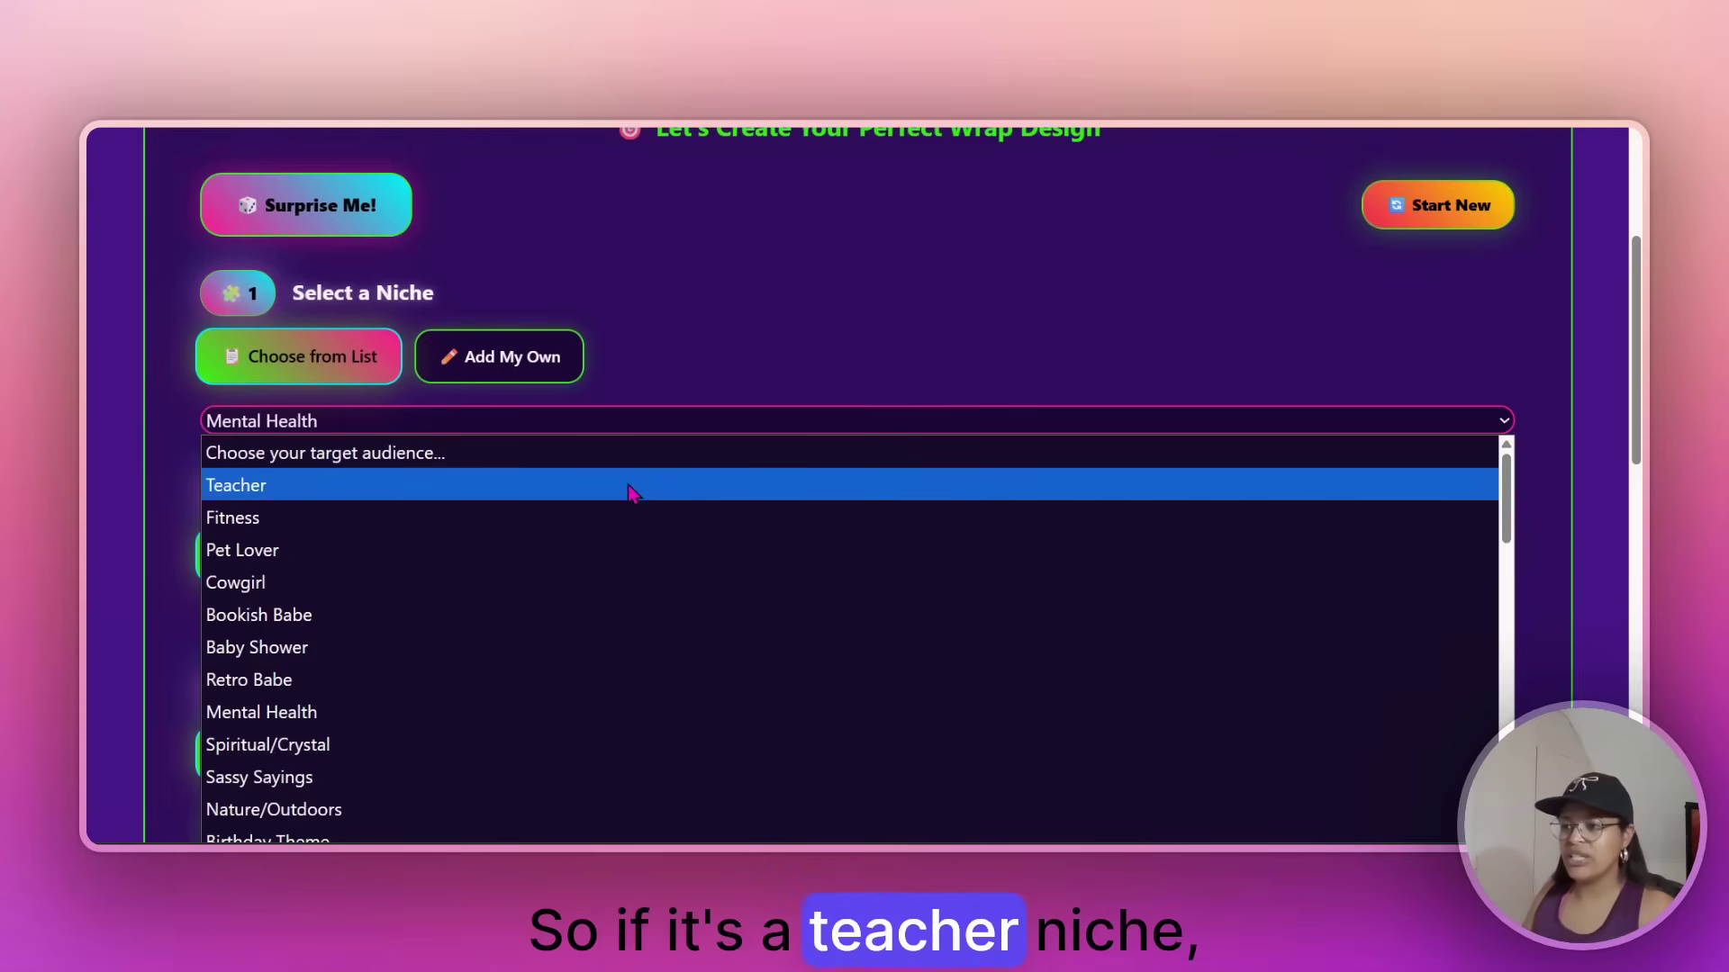
pyautogui.press('Escape')
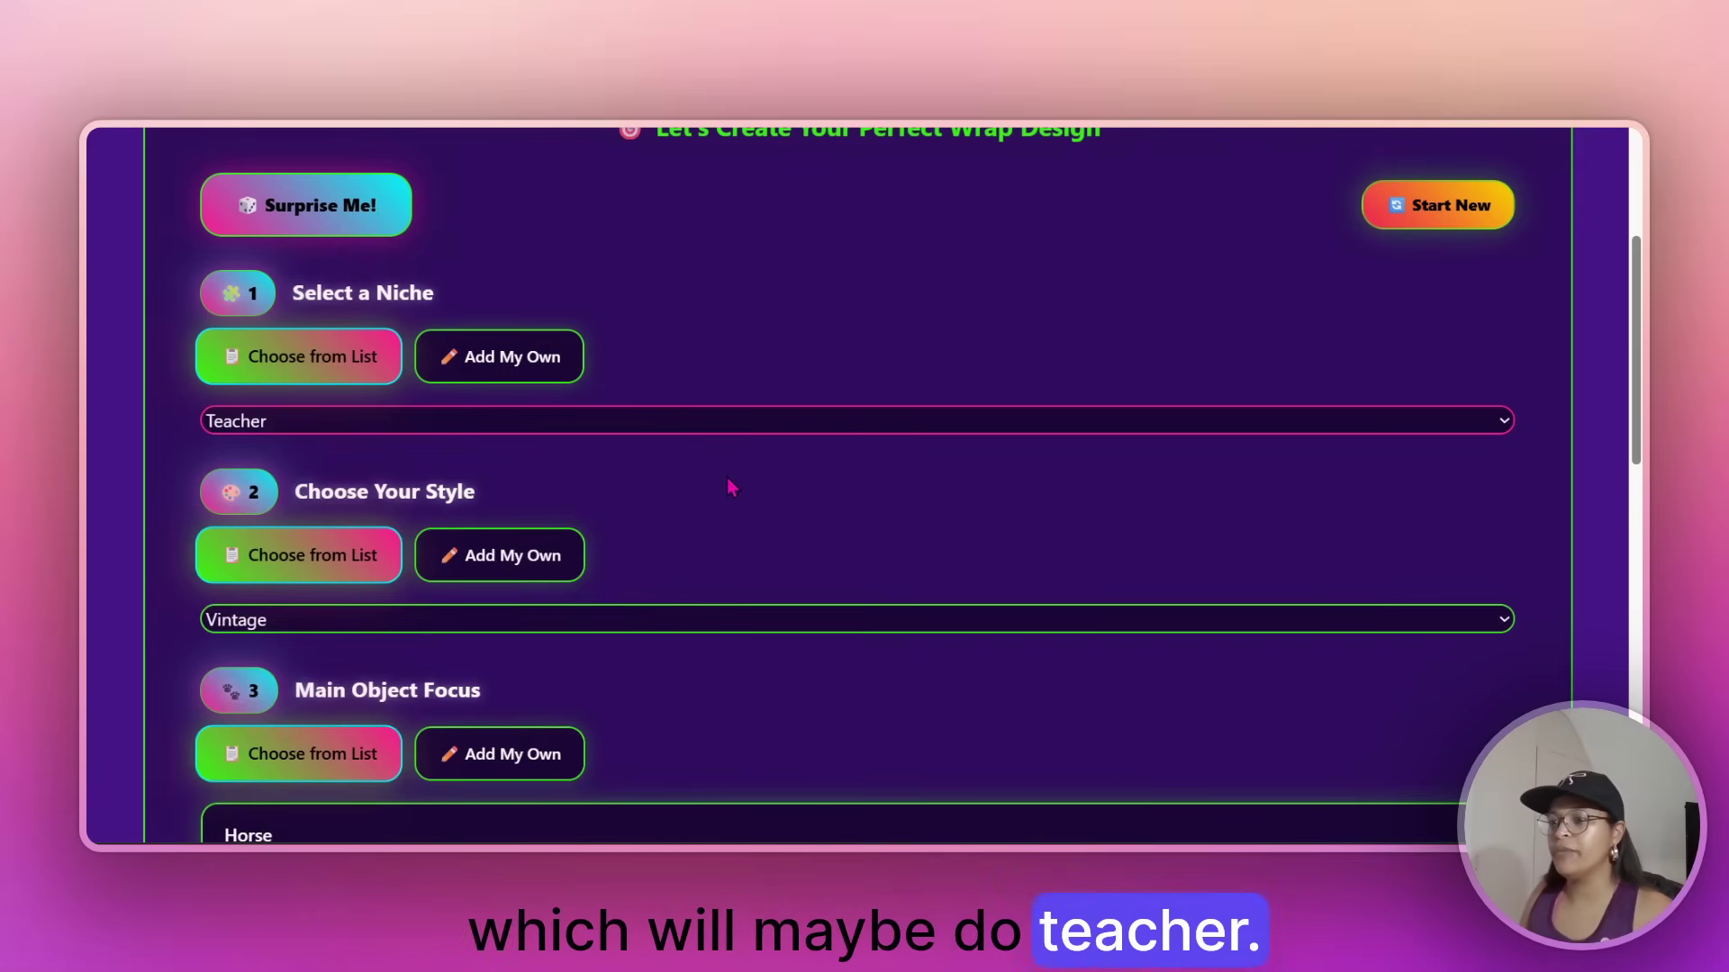
pyautogui.scroll(-2, 729, 486)
pyautogui.click(305, 417)
pyautogui.scroll(-2, 305, 740)
pyautogui.click(248, 537)
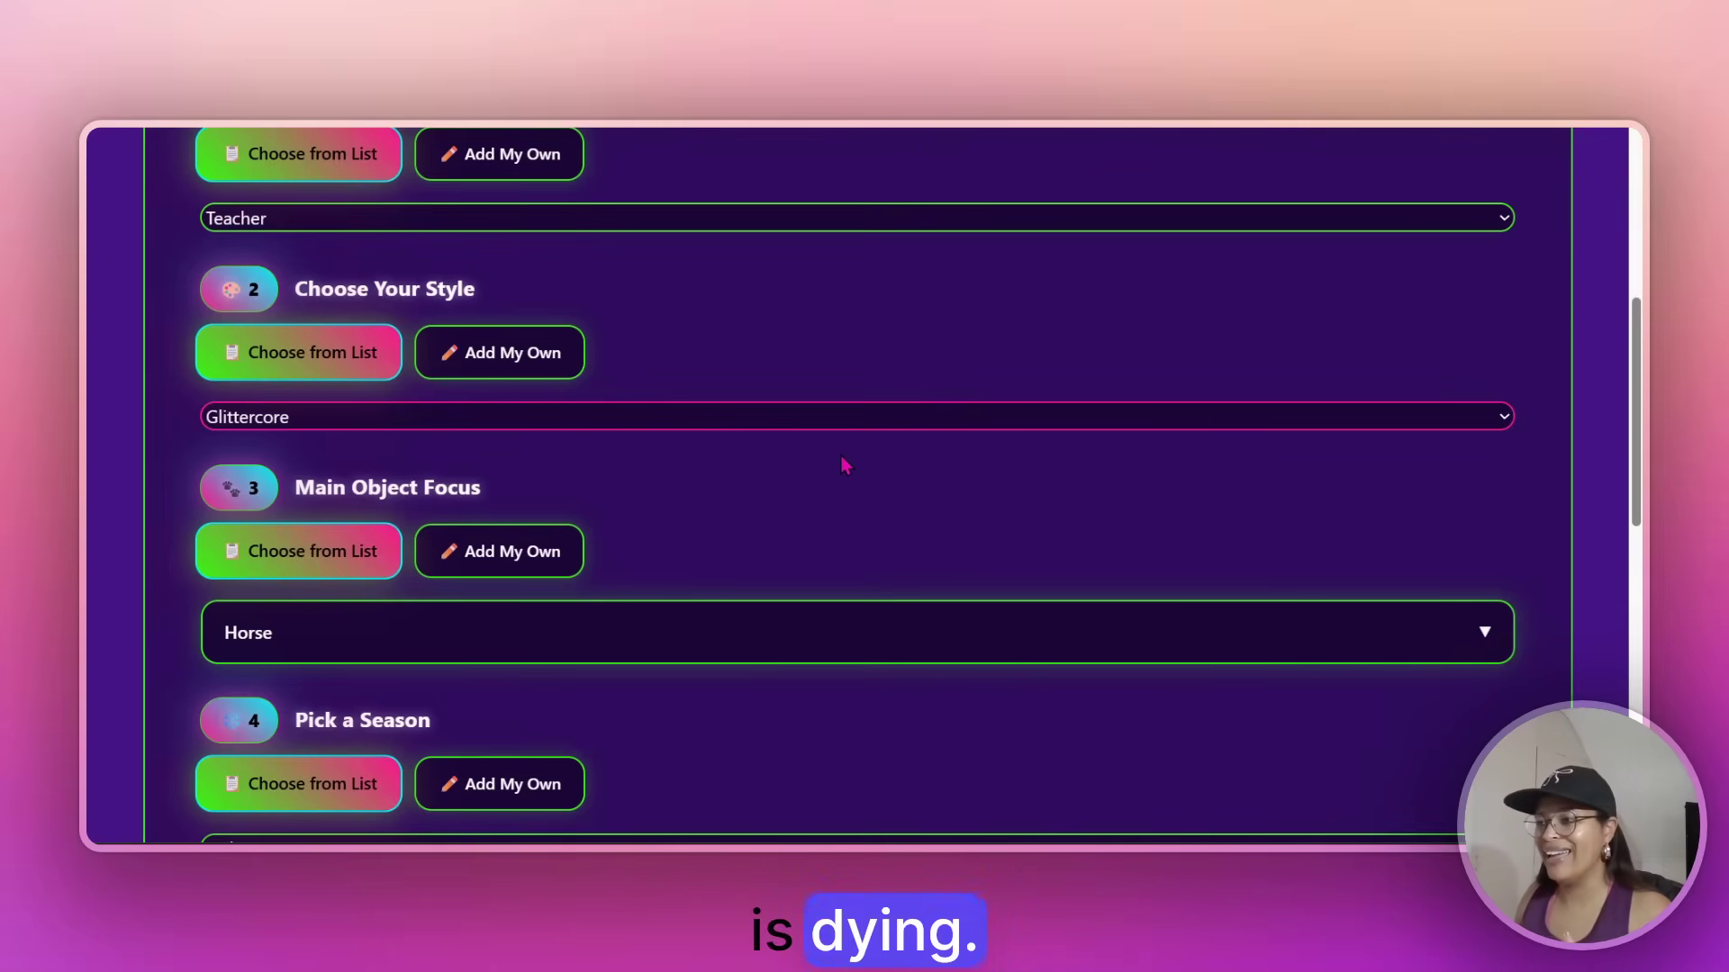
# Set the main object focus to Halloween Ghost from the Holidays & Seasonal category
pyautogui.click(324, 632)
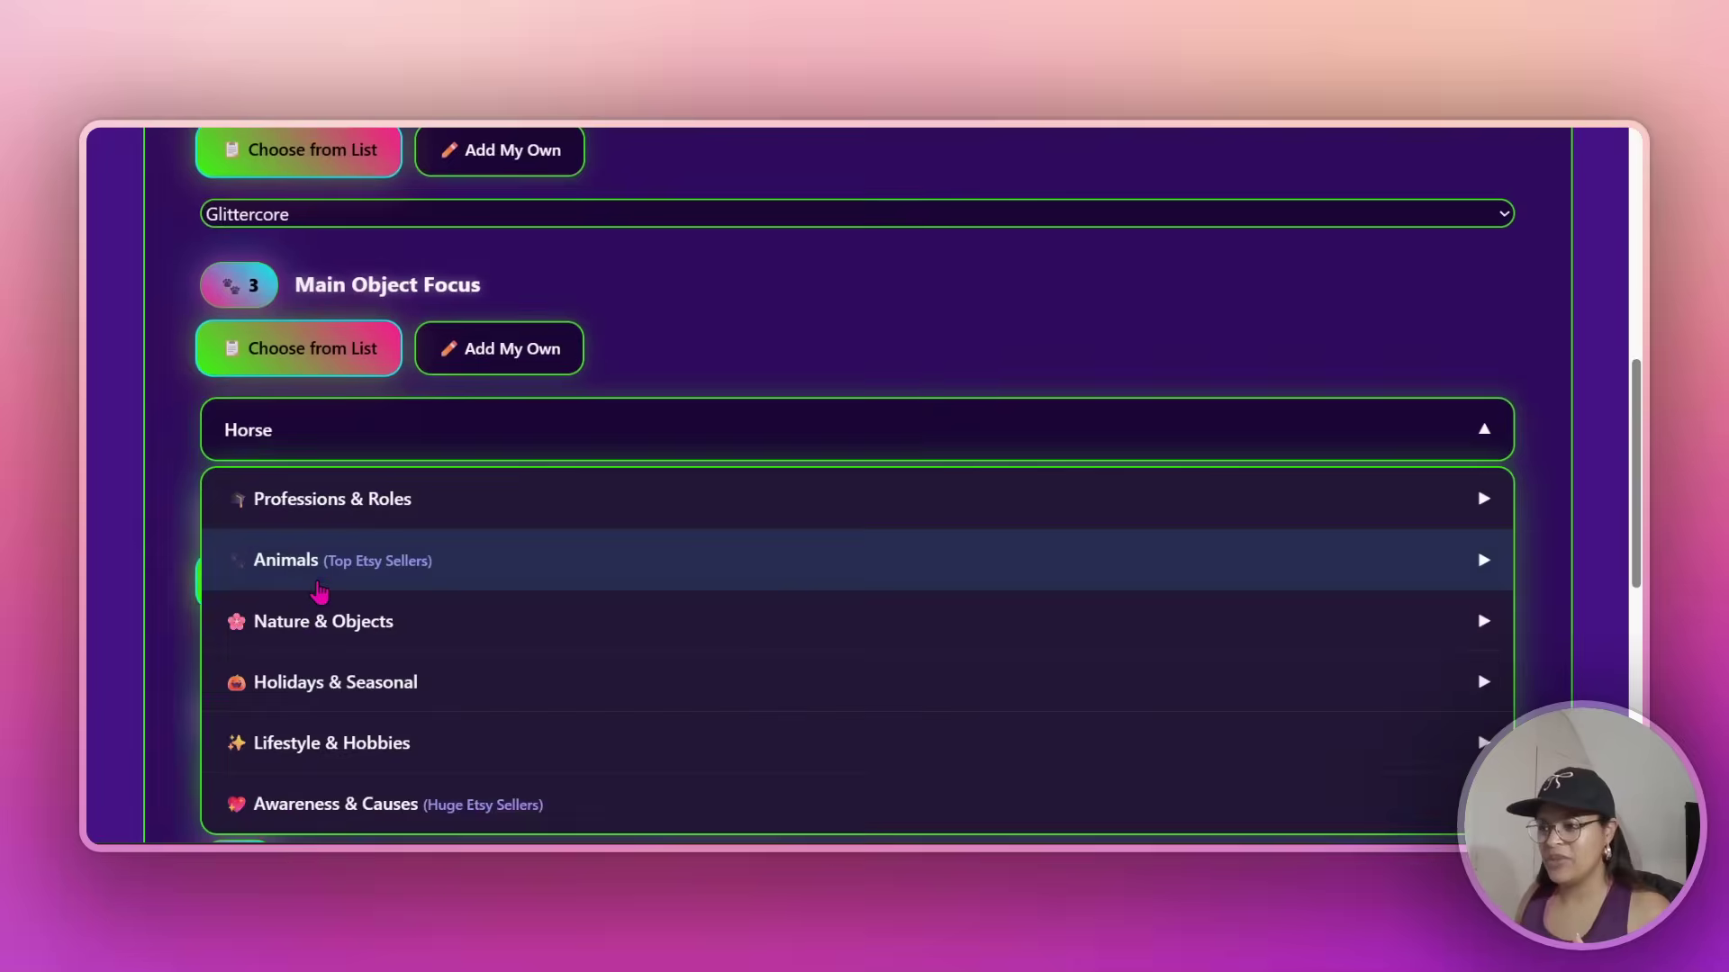
pyautogui.click(461, 685)
pyautogui.scroll(-3, 460, 686)
pyautogui.scroll(2, 457, 684)
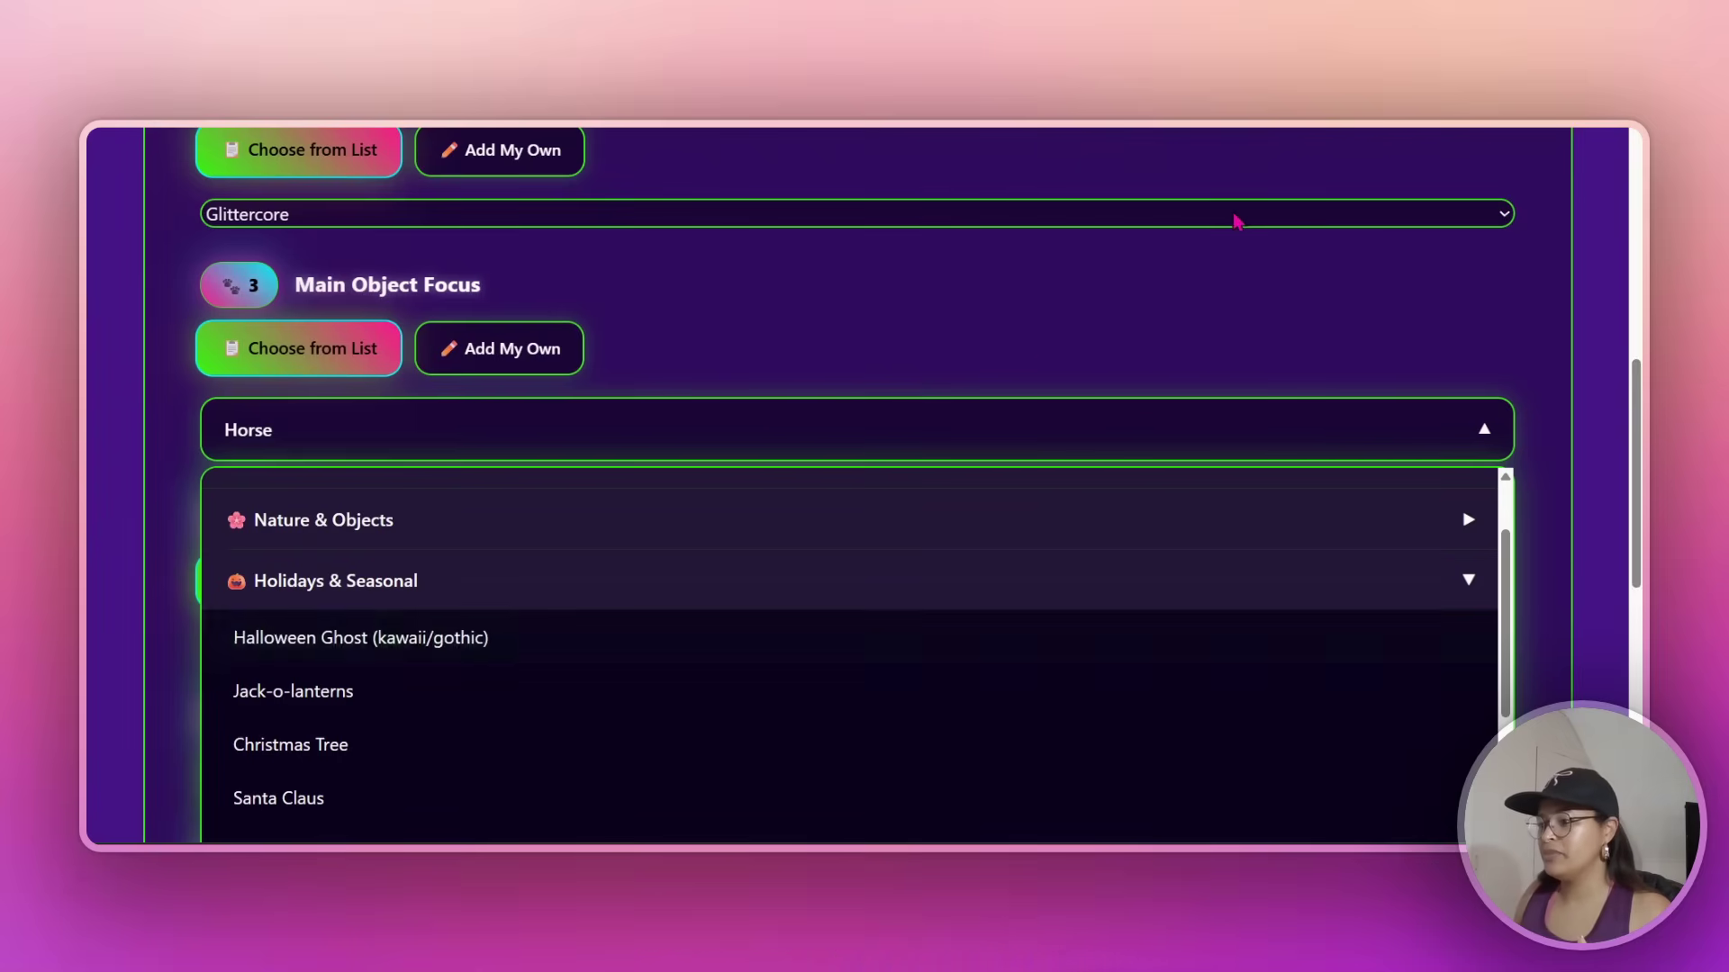
pyautogui.click(399, 645)
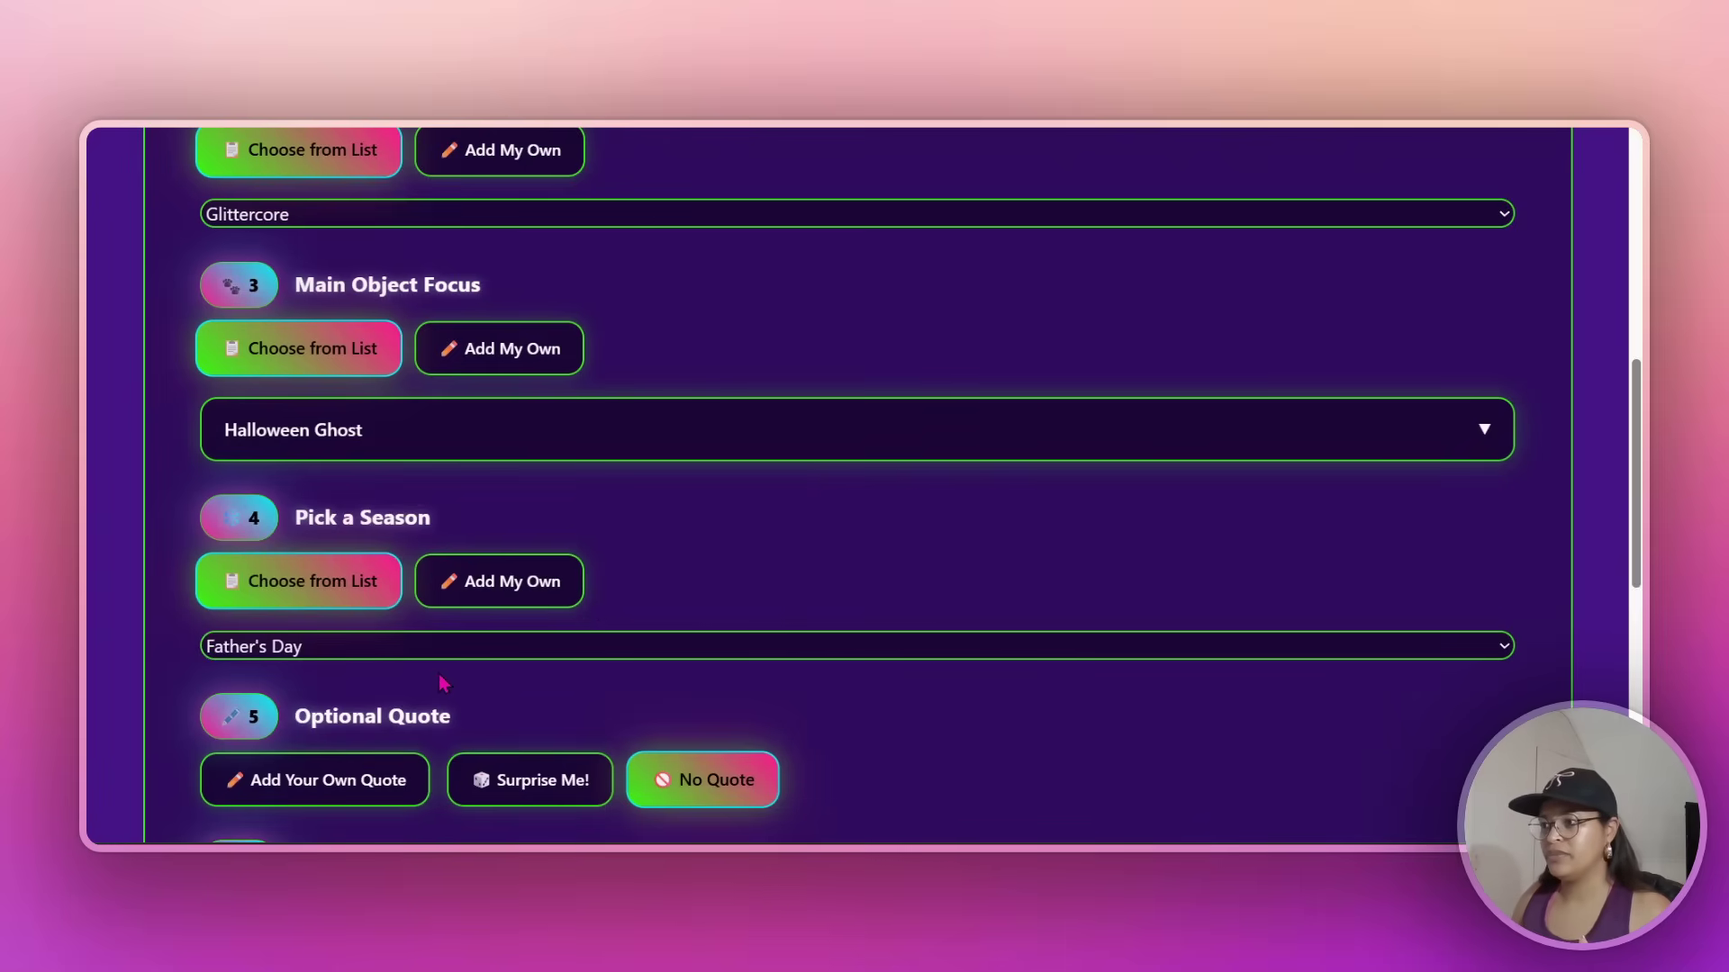
# Set the season of the wrap design to Thanksgiving
pyautogui.scroll(5, 407, 234)
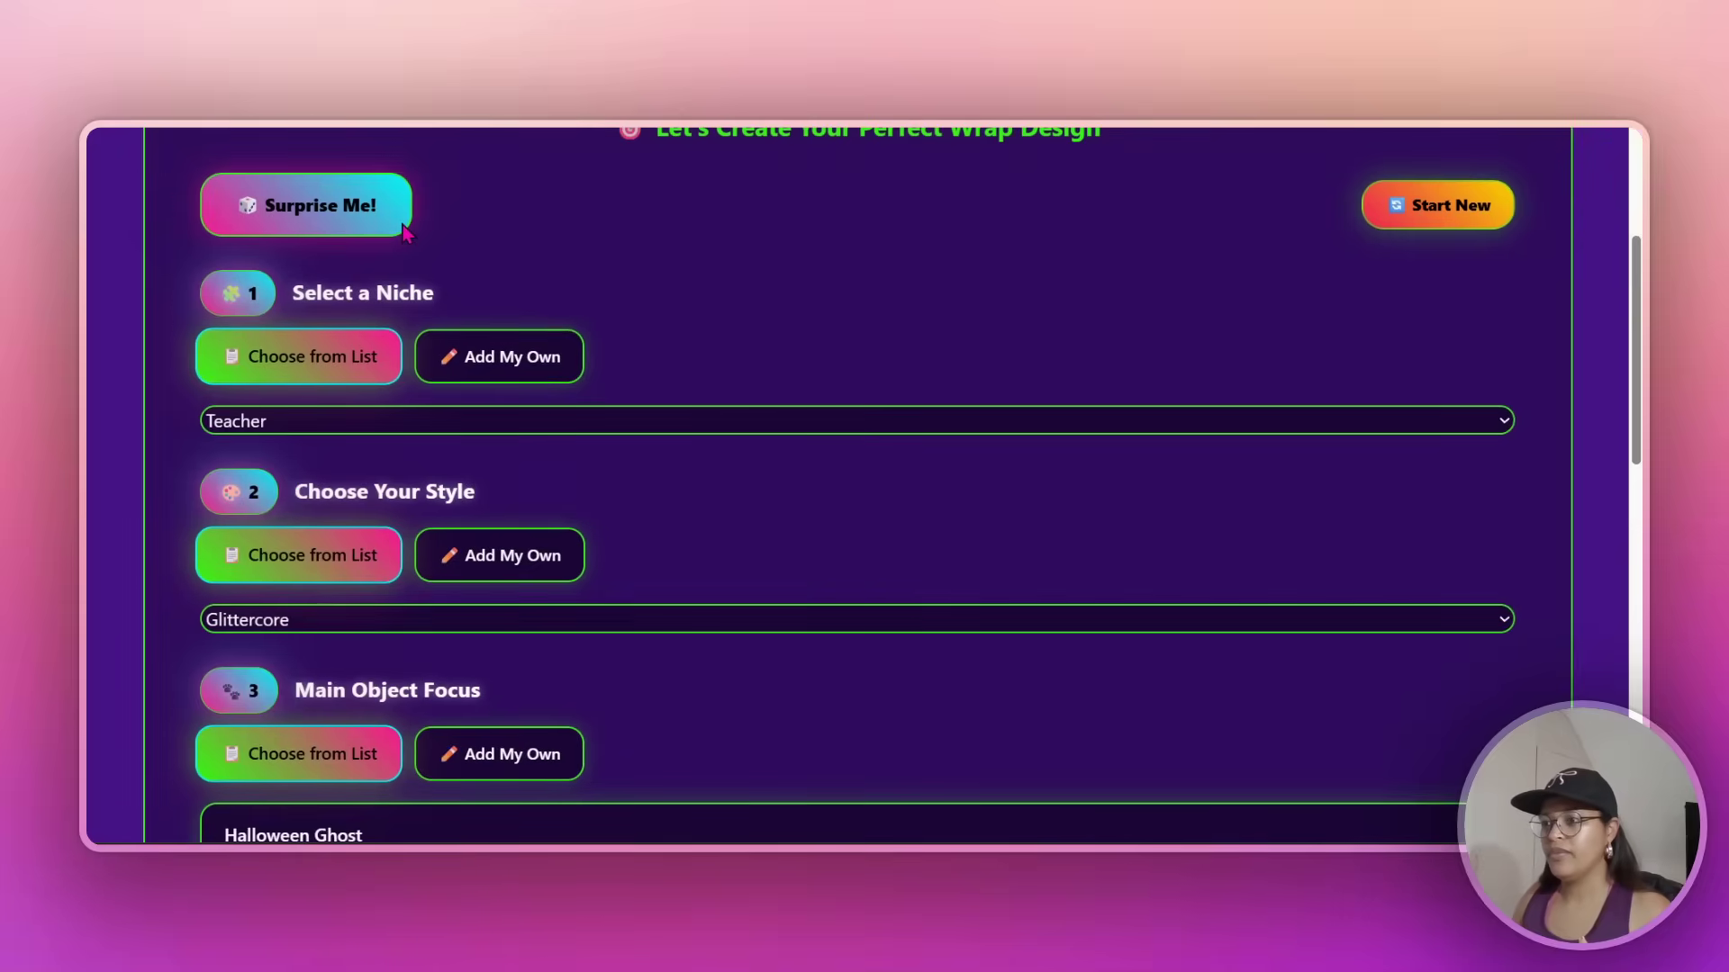
pyautogui.scroll(-6, 819, 610)
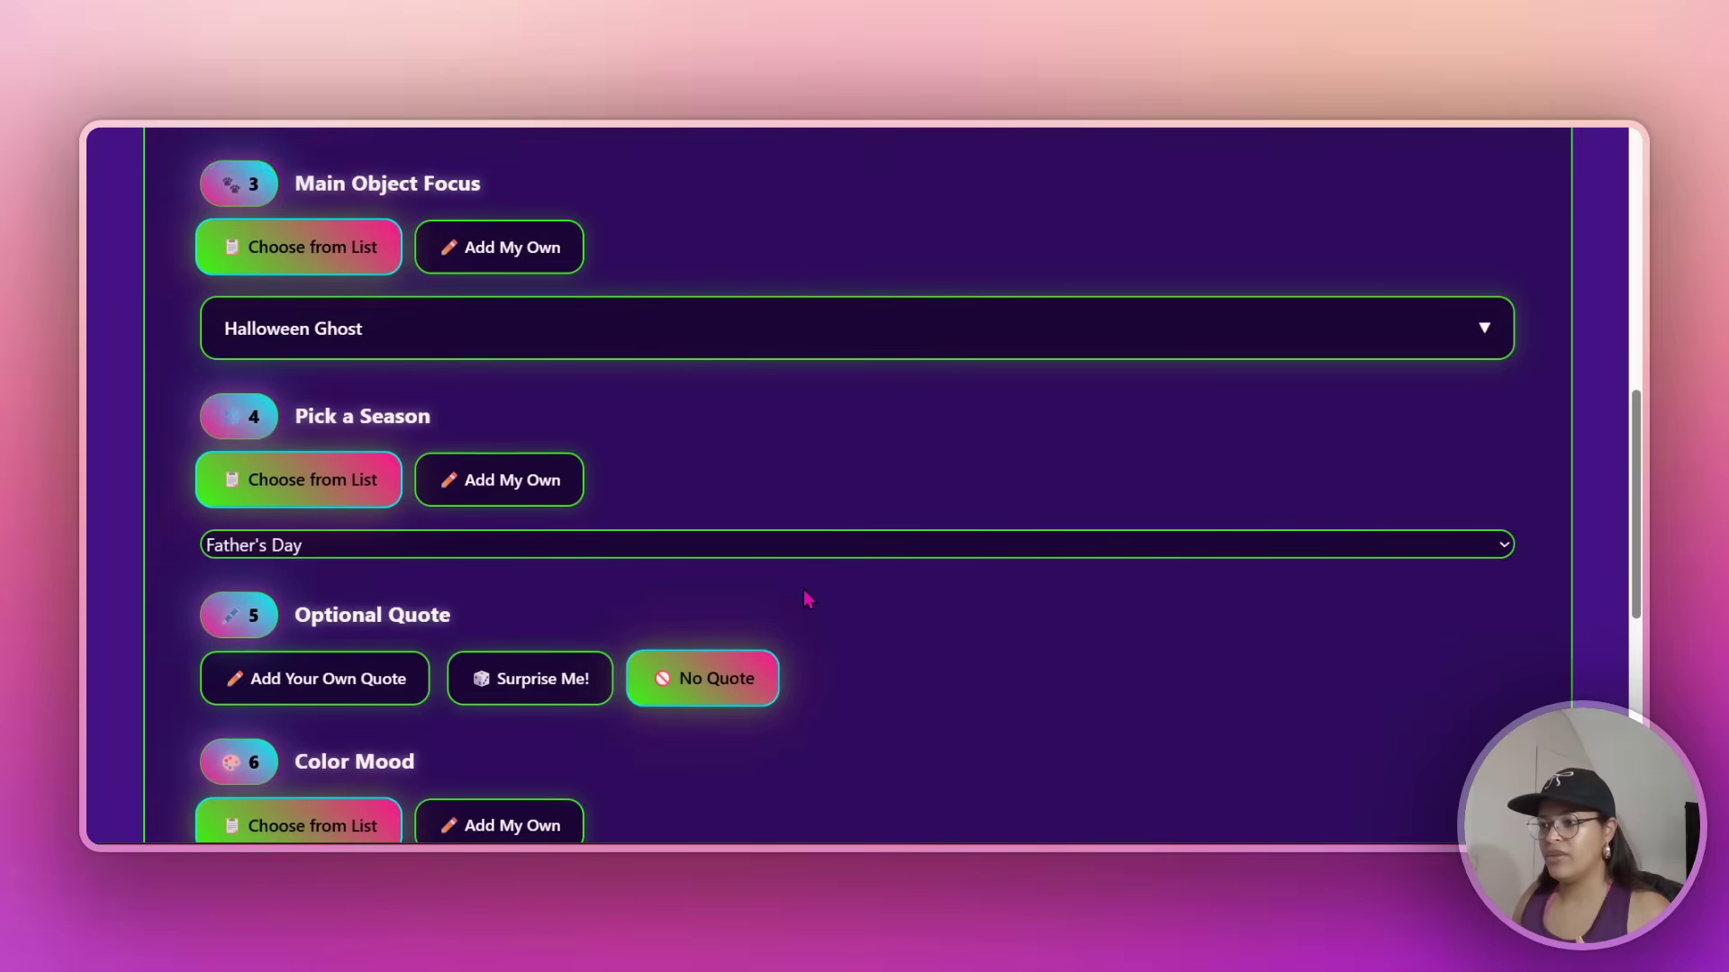
pyautogui.click(582, 551)
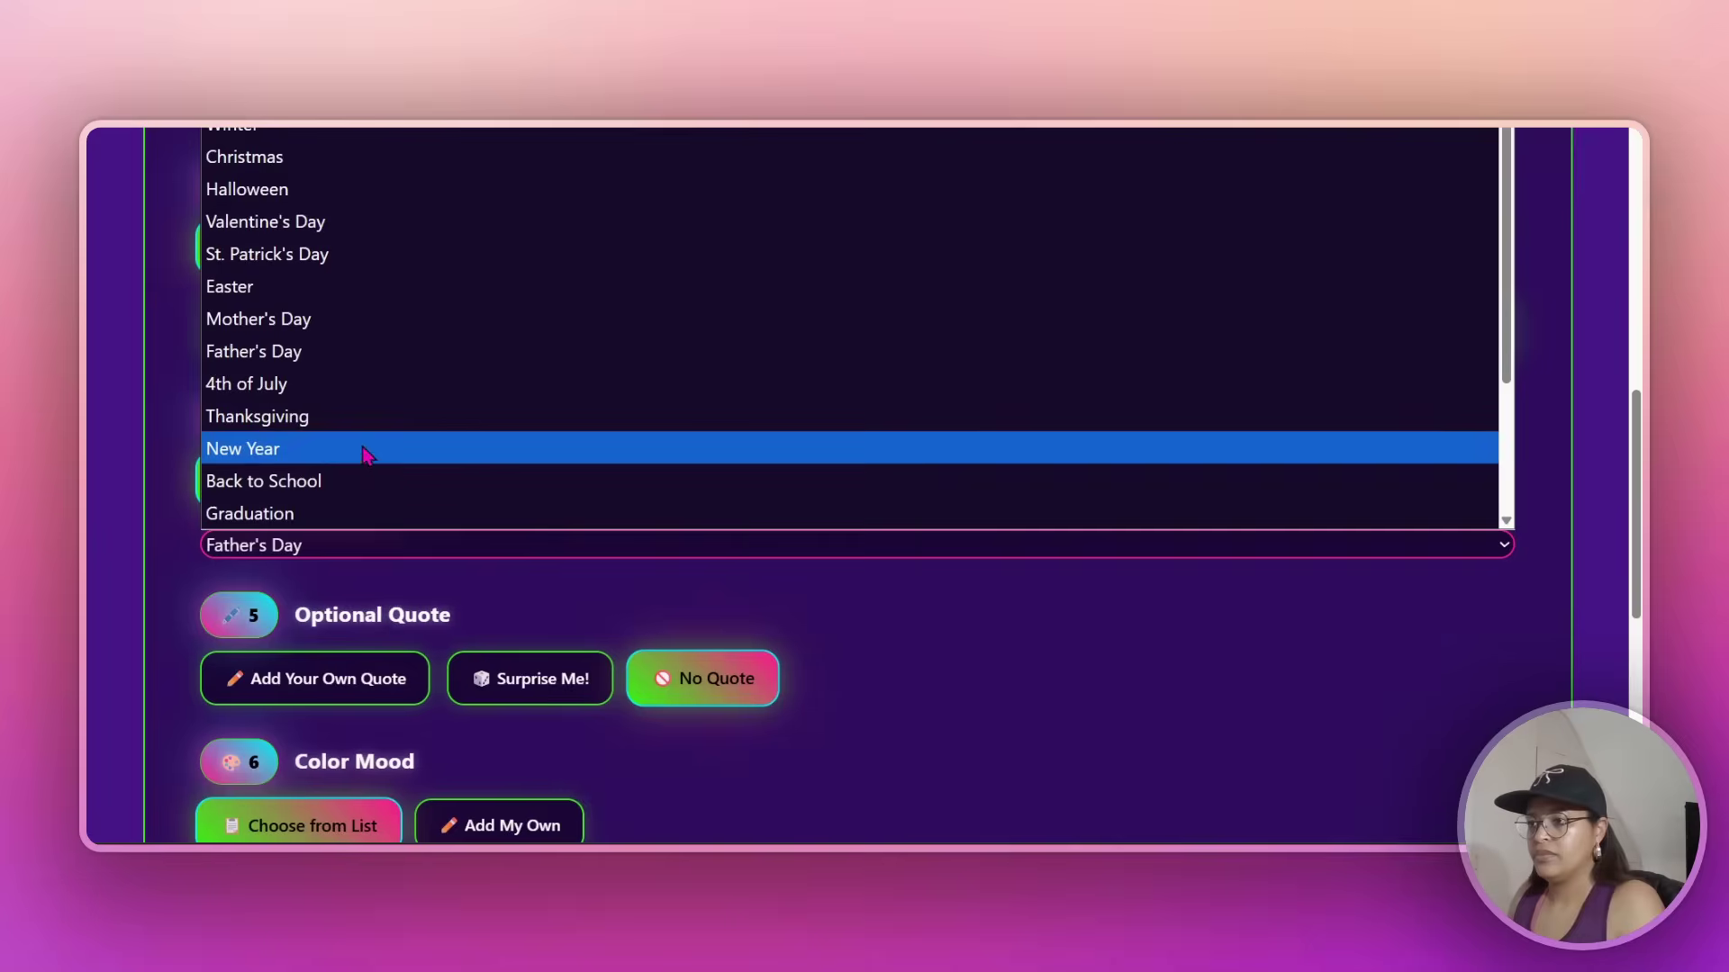
pyautogui.click(342, 422)
# Generate surprise quote options, use "Educating future leaders", and set its text placement to Bottom Center
pyautogui.scroll(-3, 977, 628)
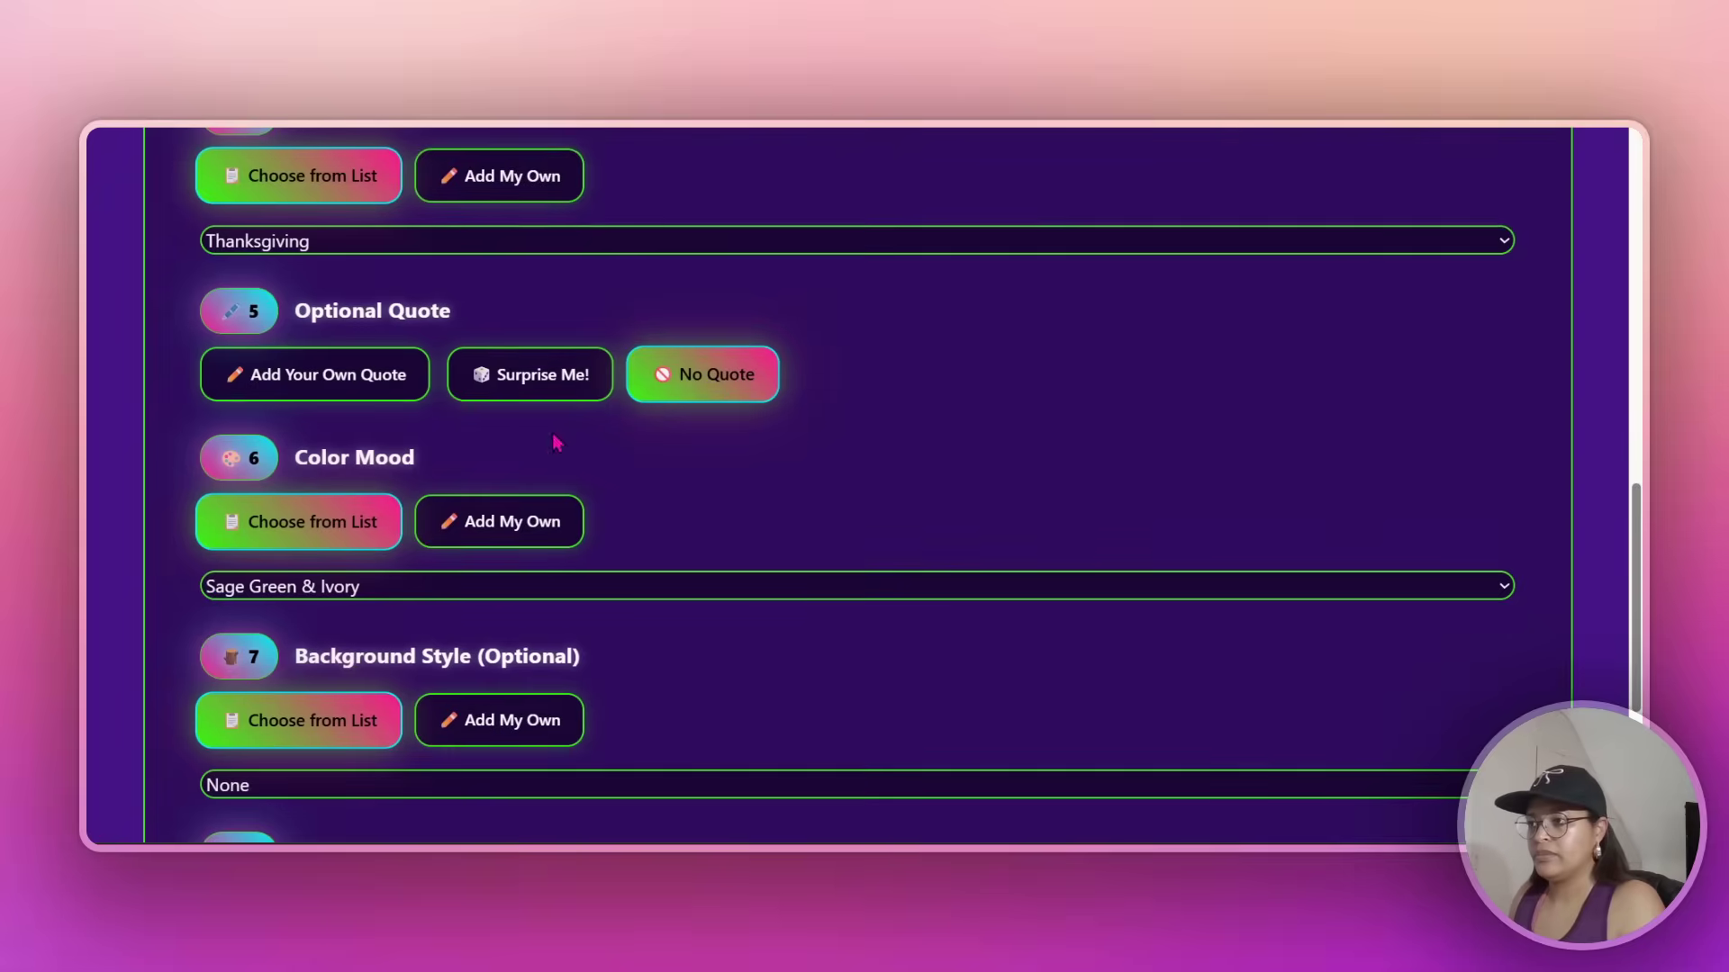
pyautogui.click(493, 373)
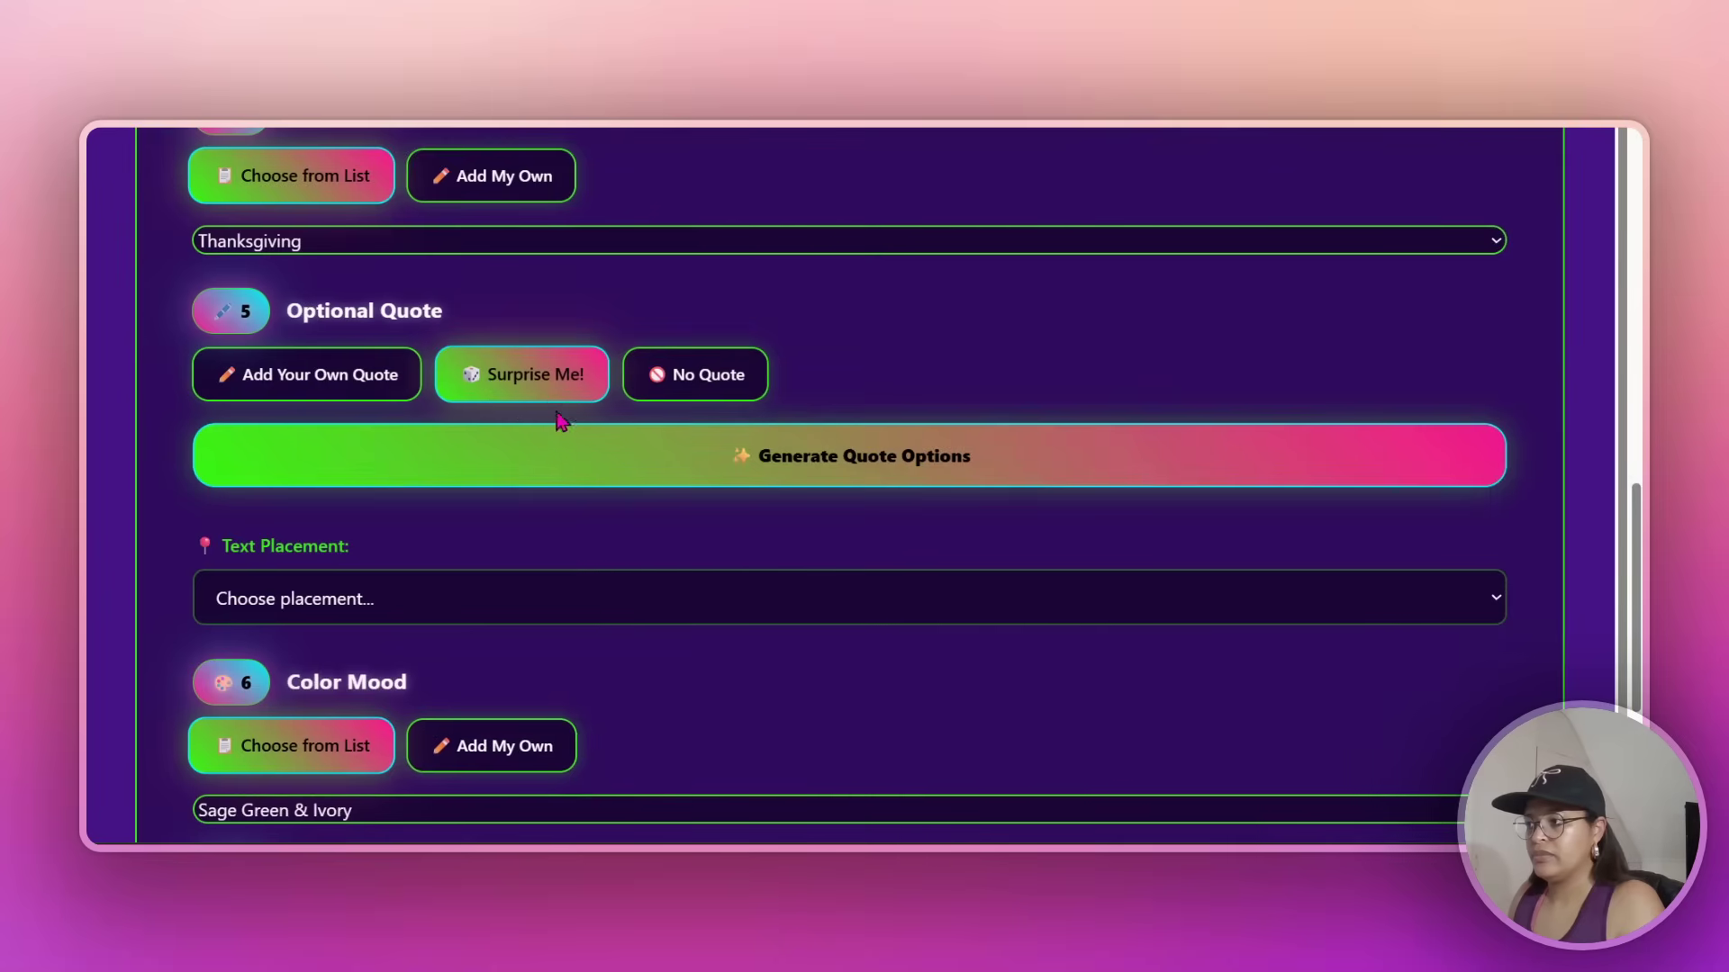
pyautogui.click(558, 446)
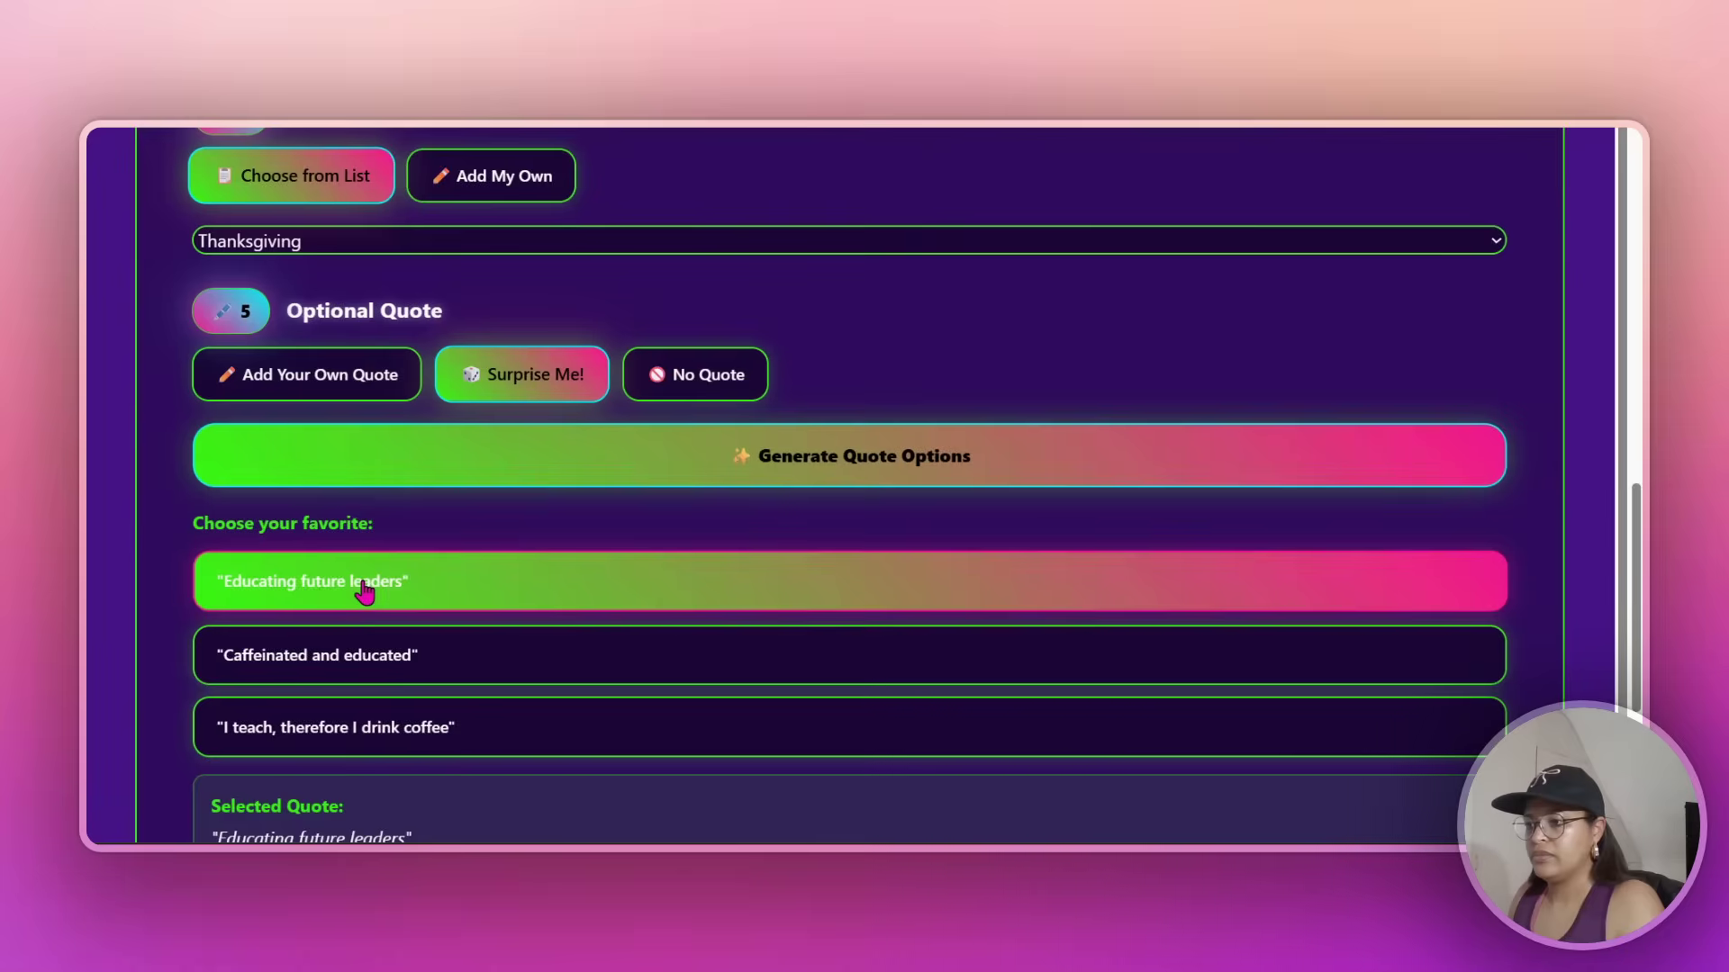
pyautogui.scroll(-5, 364, 591)
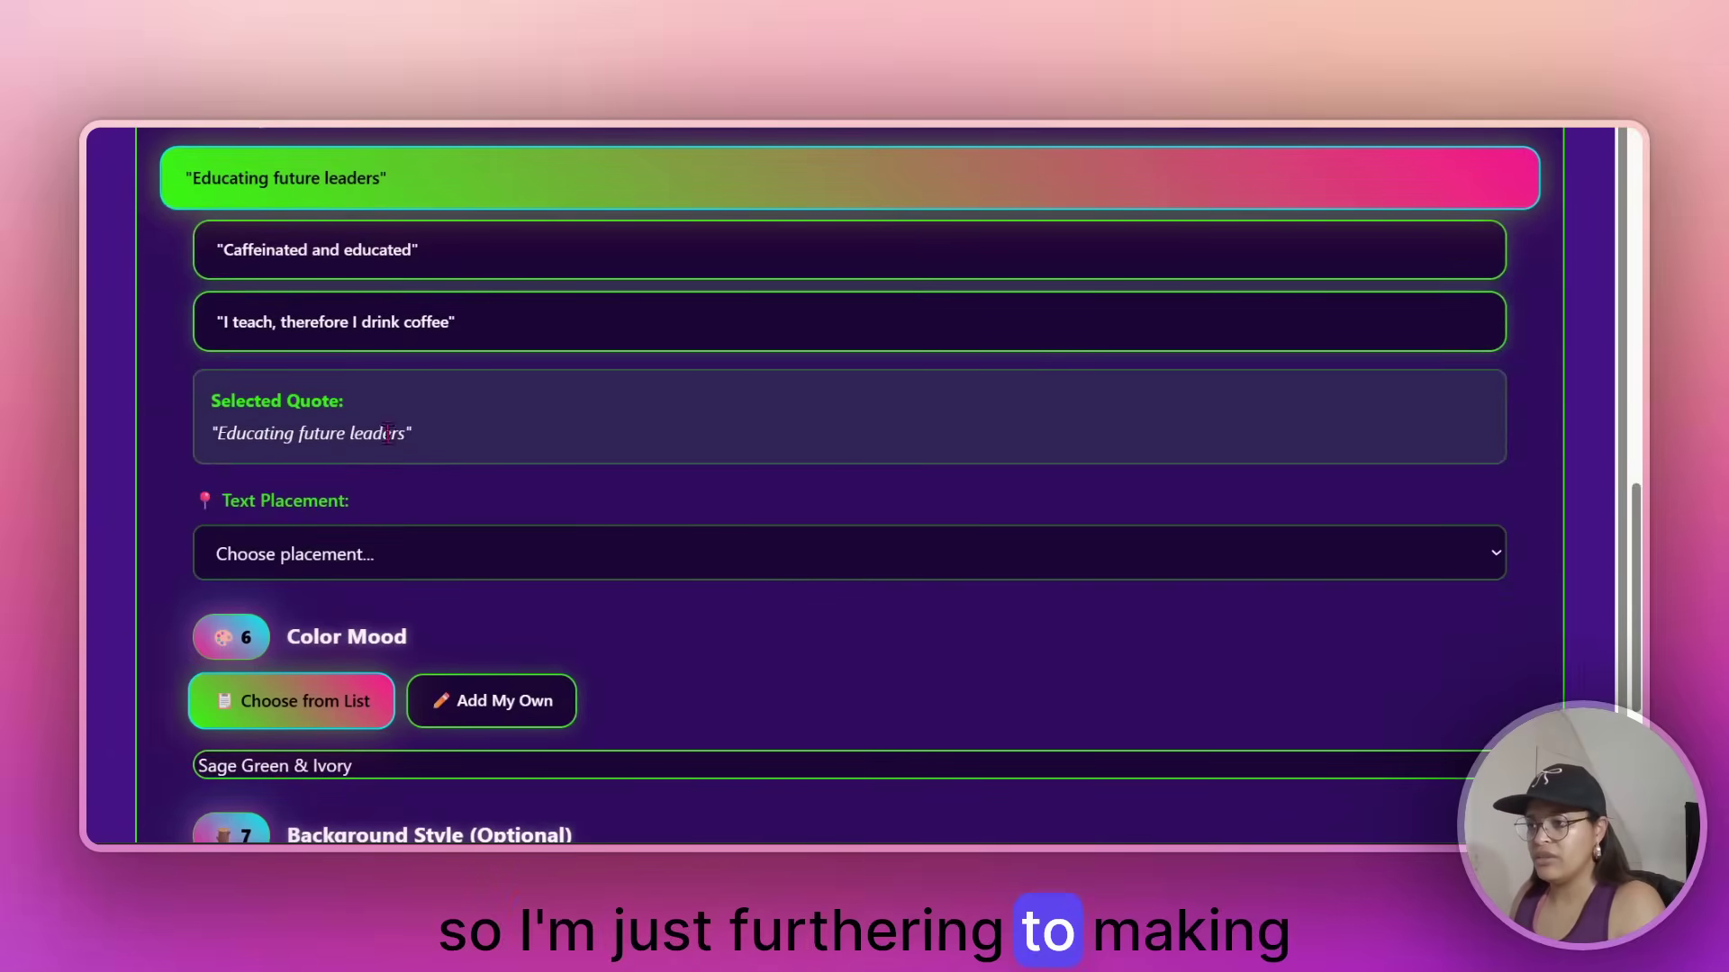
pyautogui.click(362, 559)
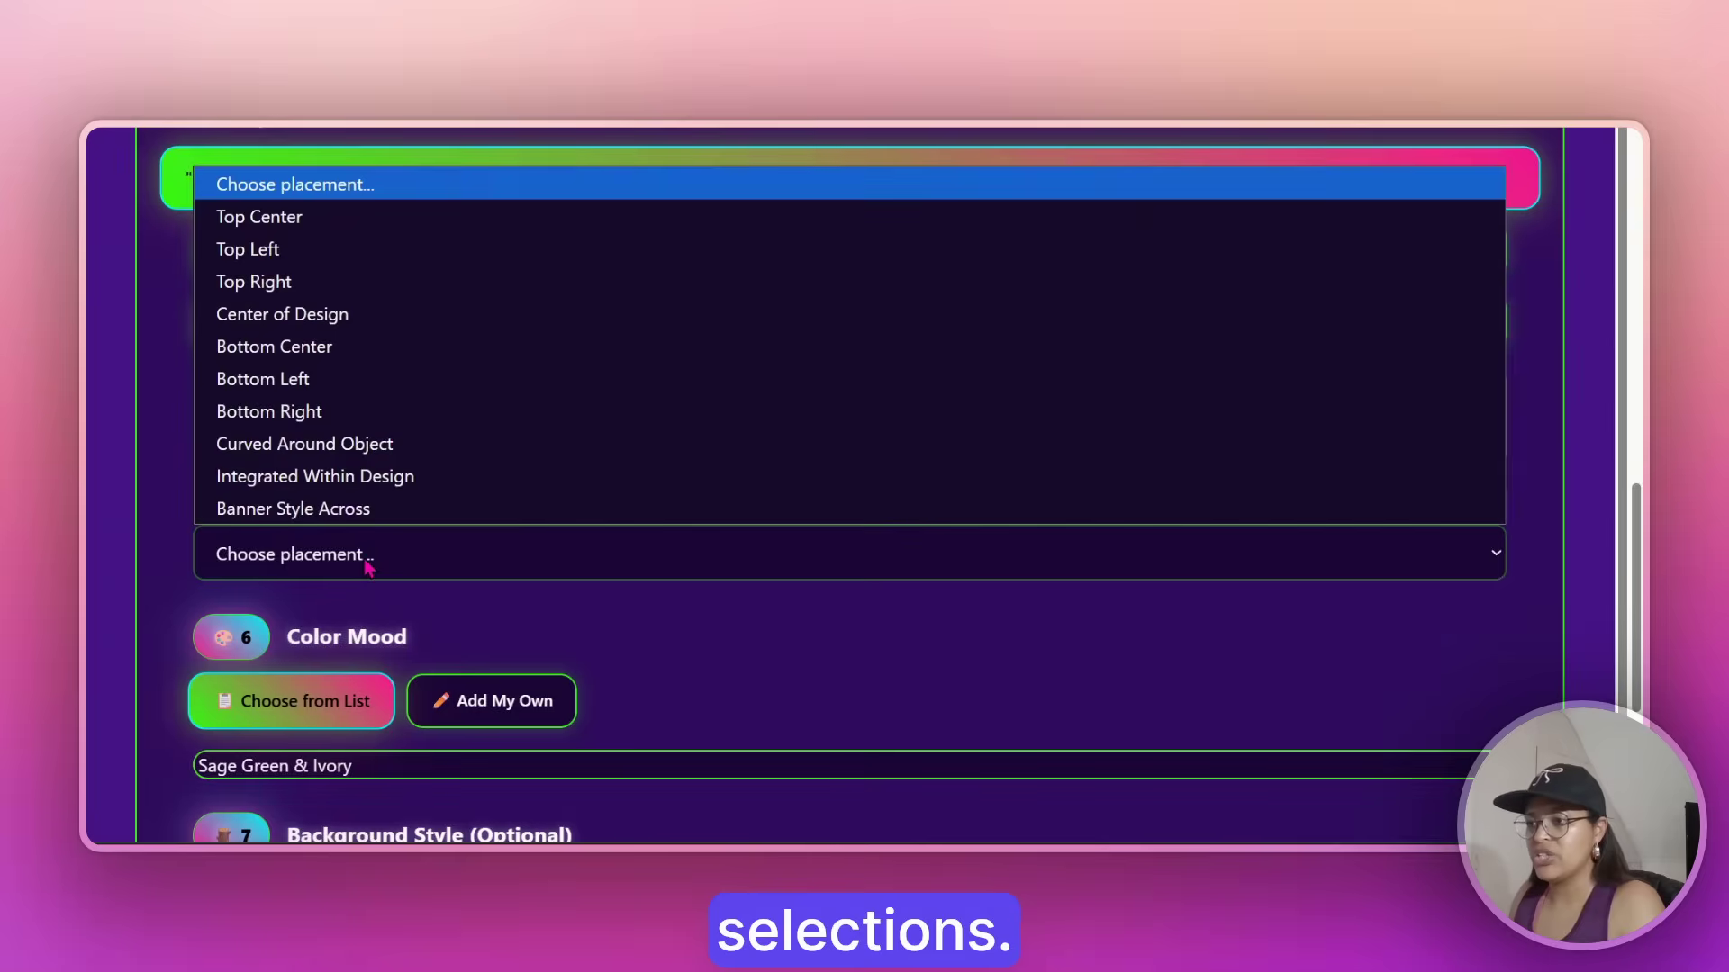
pyautogui.click(297, 347)
# Set the color mood to Olive Green & Terracotta and the background style to Glitter Gradient
pyautogui.scroll(-2, 725, 650)
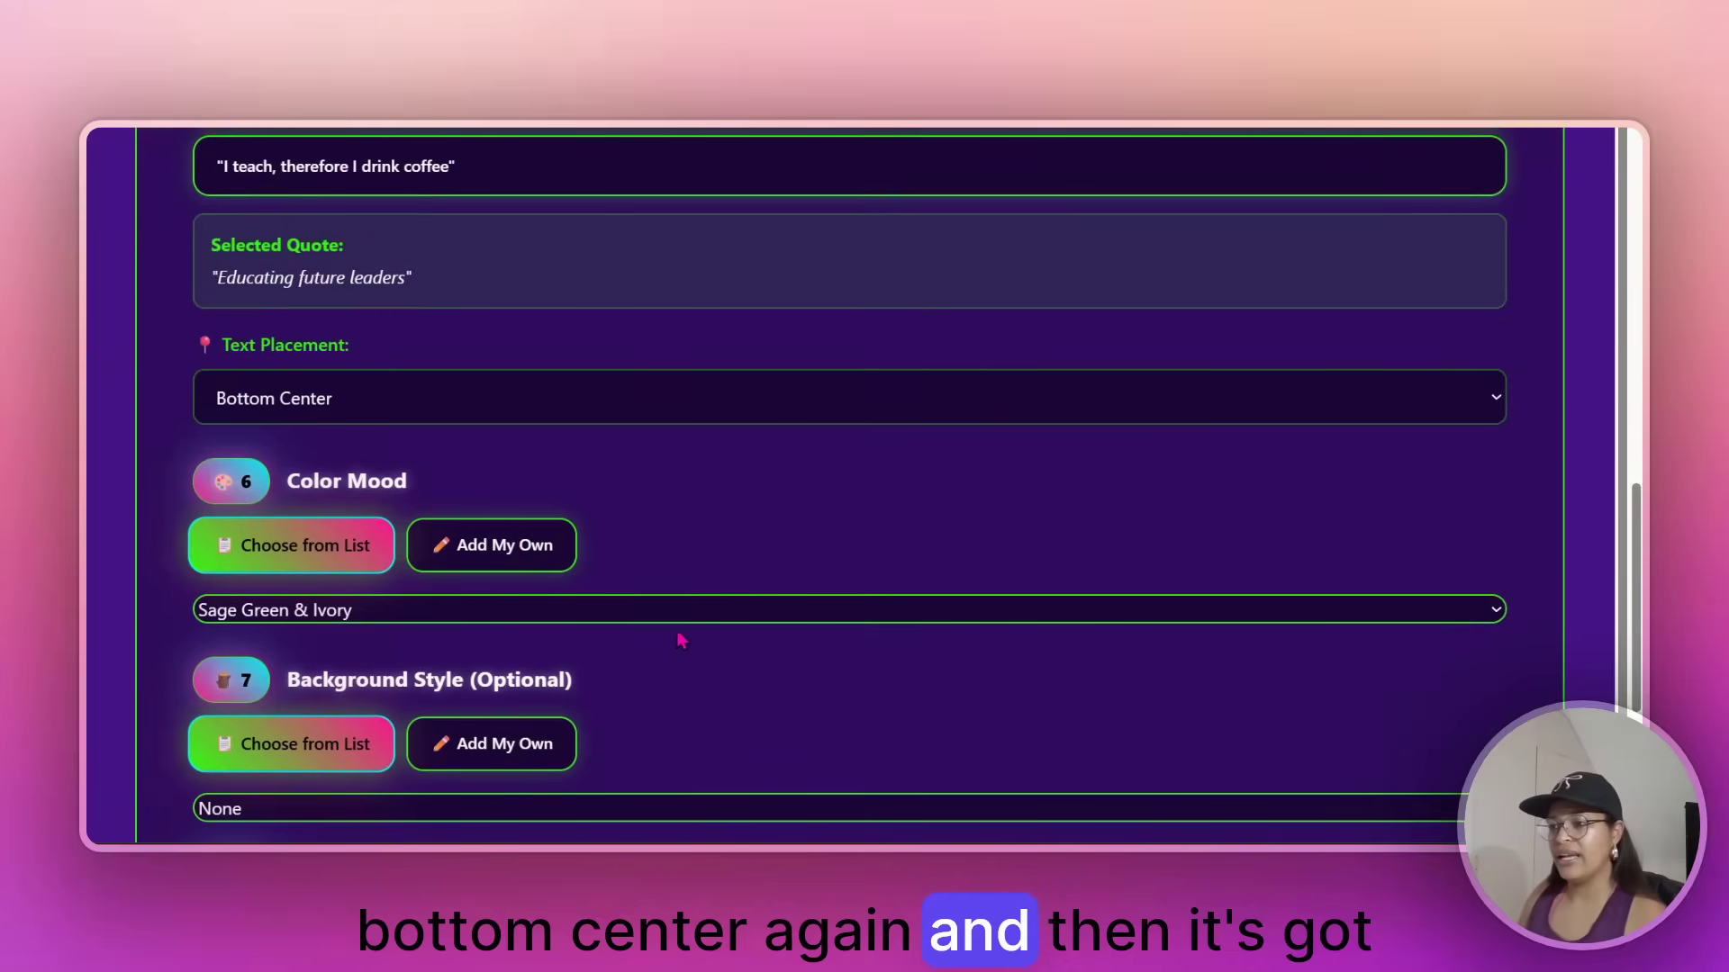
pyautogui.click(356, 610)
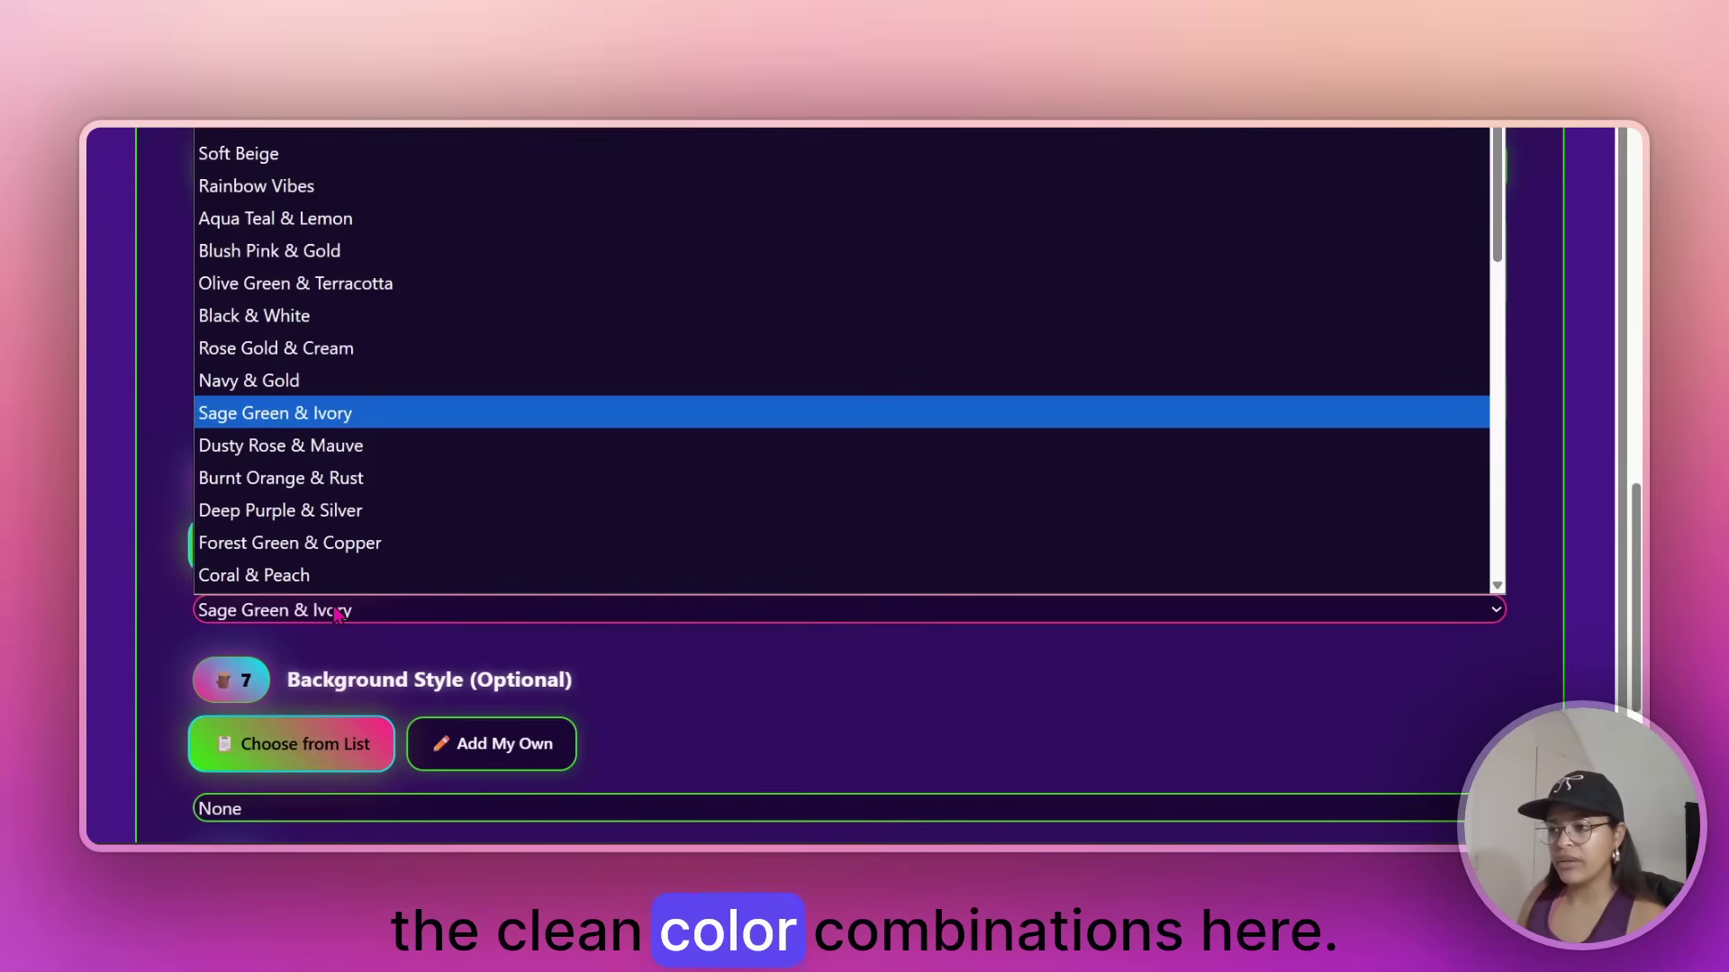
pyautogui.scroll(-1, 351, 568)
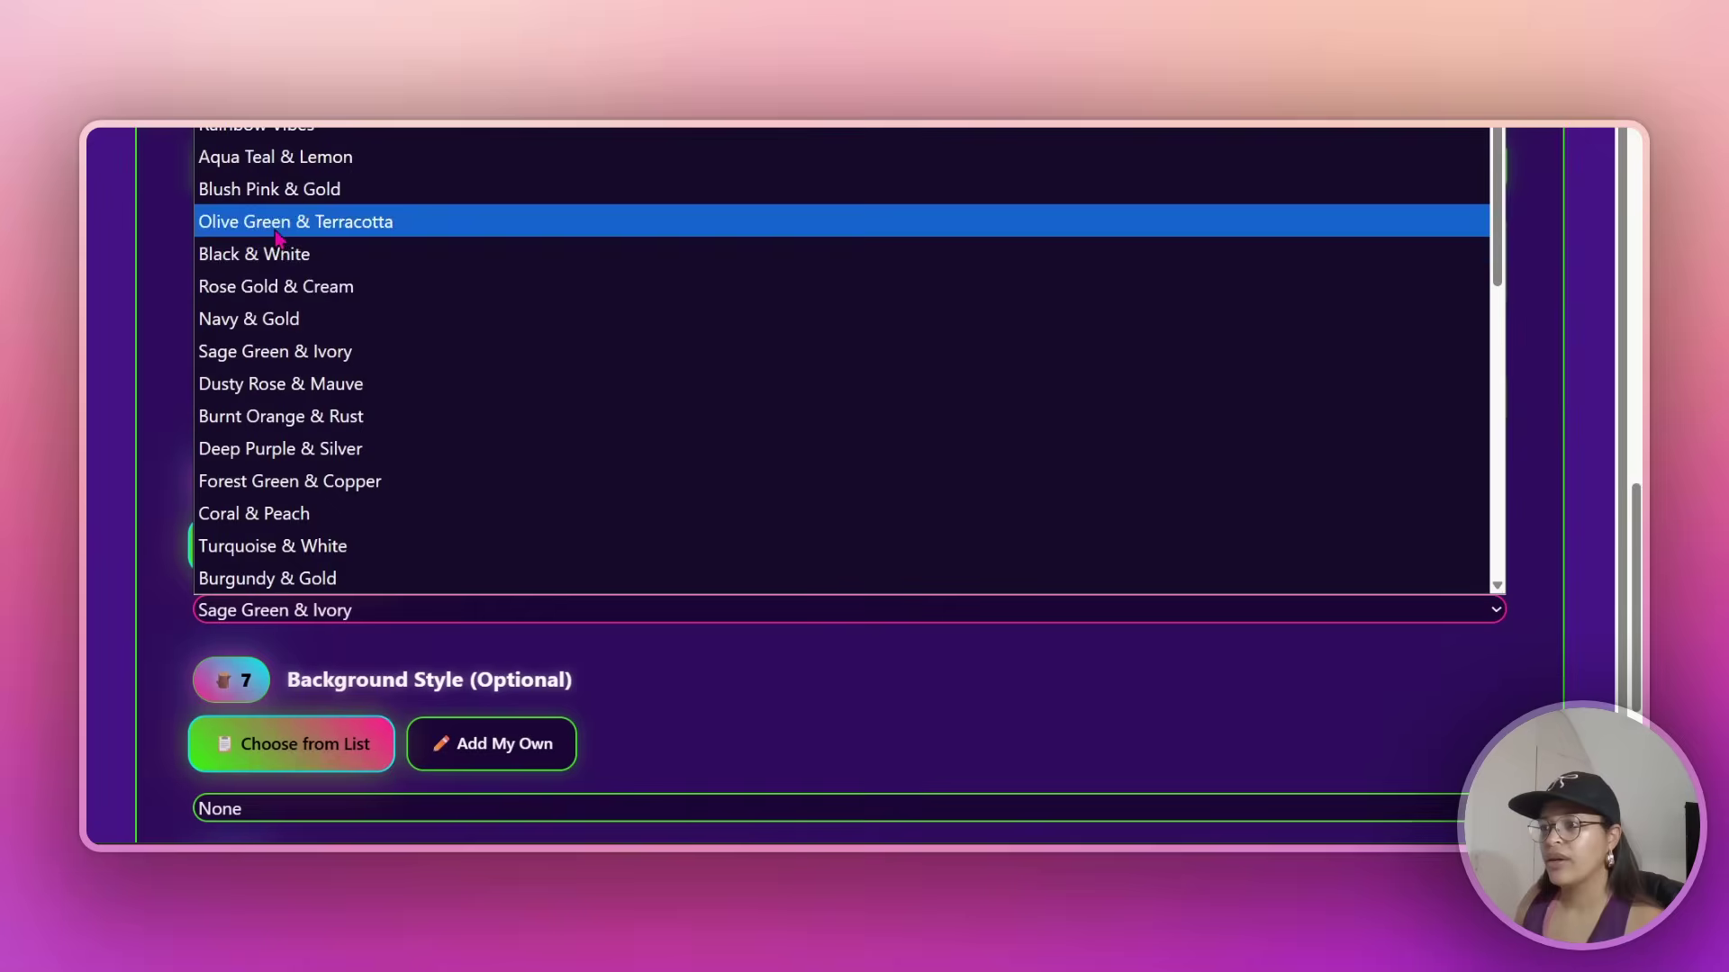
pyautogui.click(324, 225)
pyautogui.scroll(-4, 761, 666)
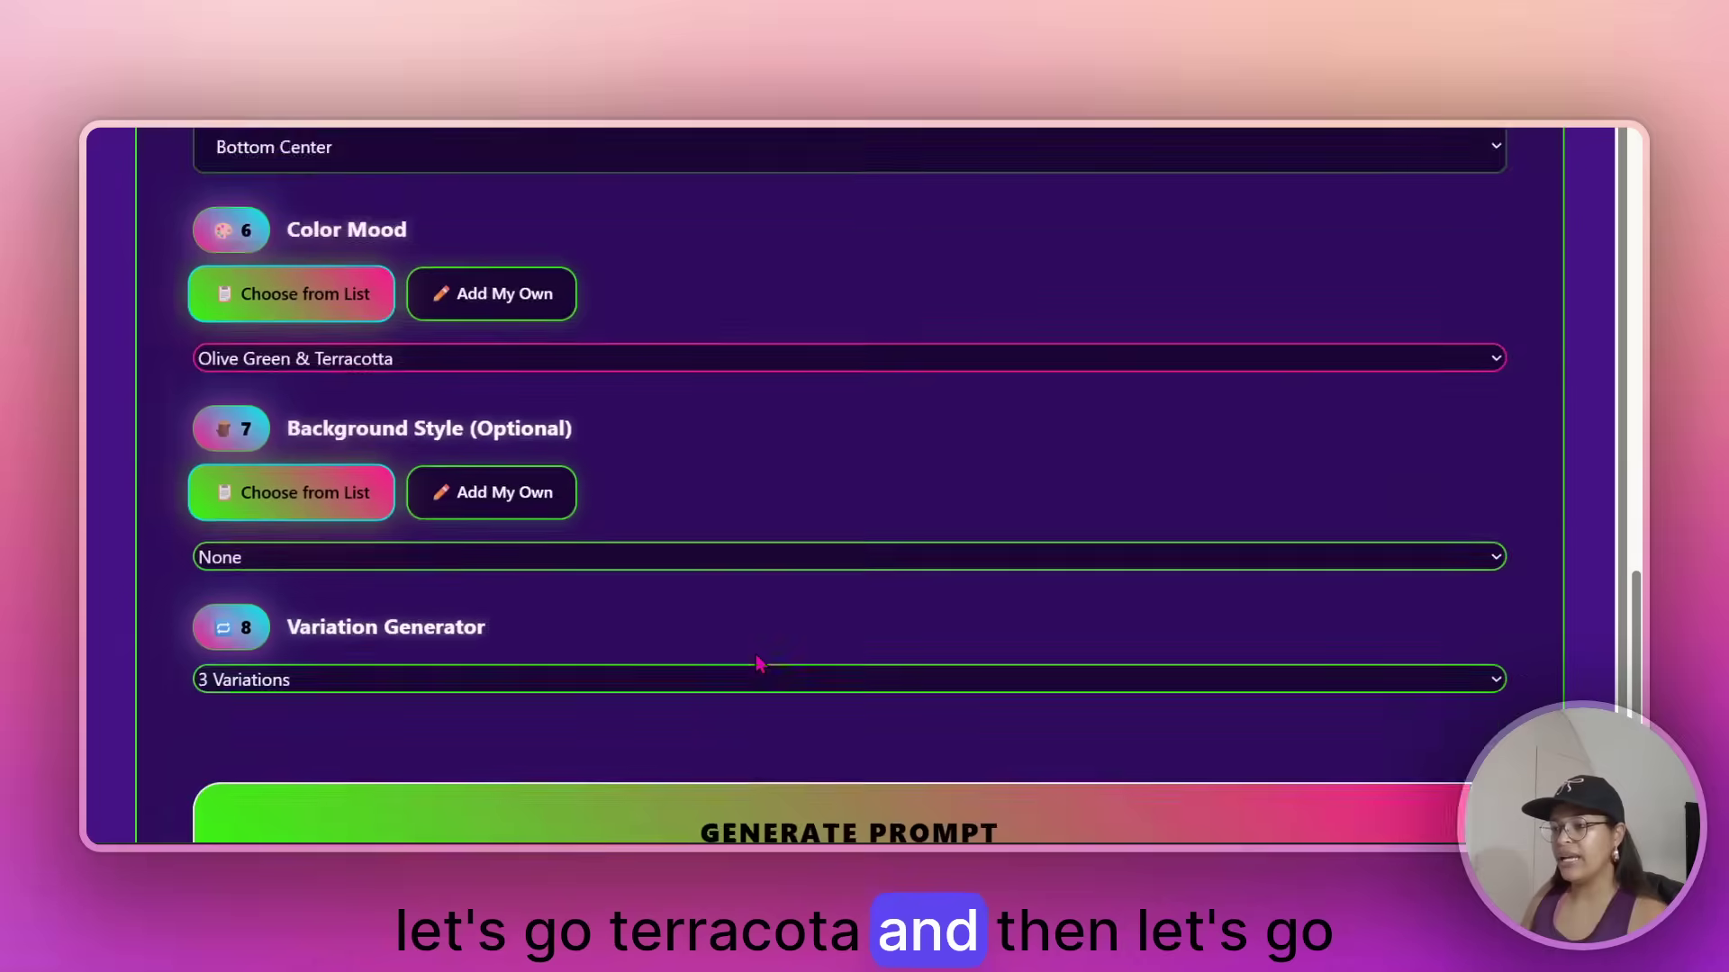
pyautogui.click(308, 441)
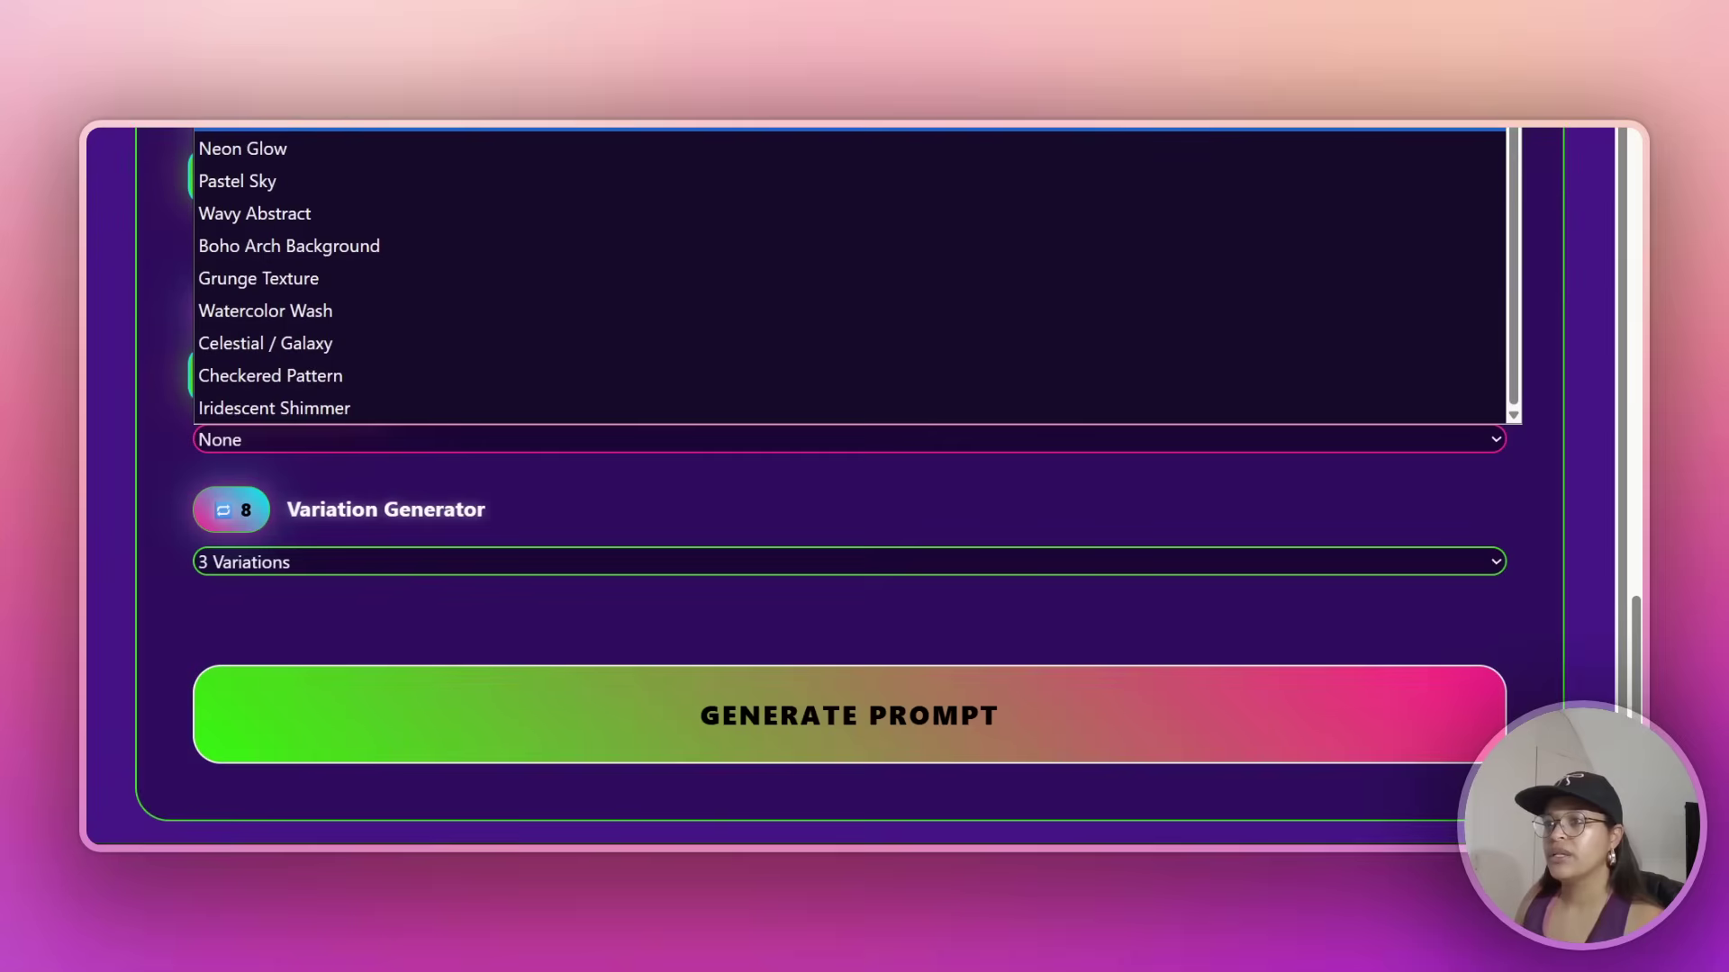
pyautogui.click(326, 135)
# Generate the prompt variations, copy Prompt 1, and use it in Ideogram to generate images
pyautogui.click(789, 729)
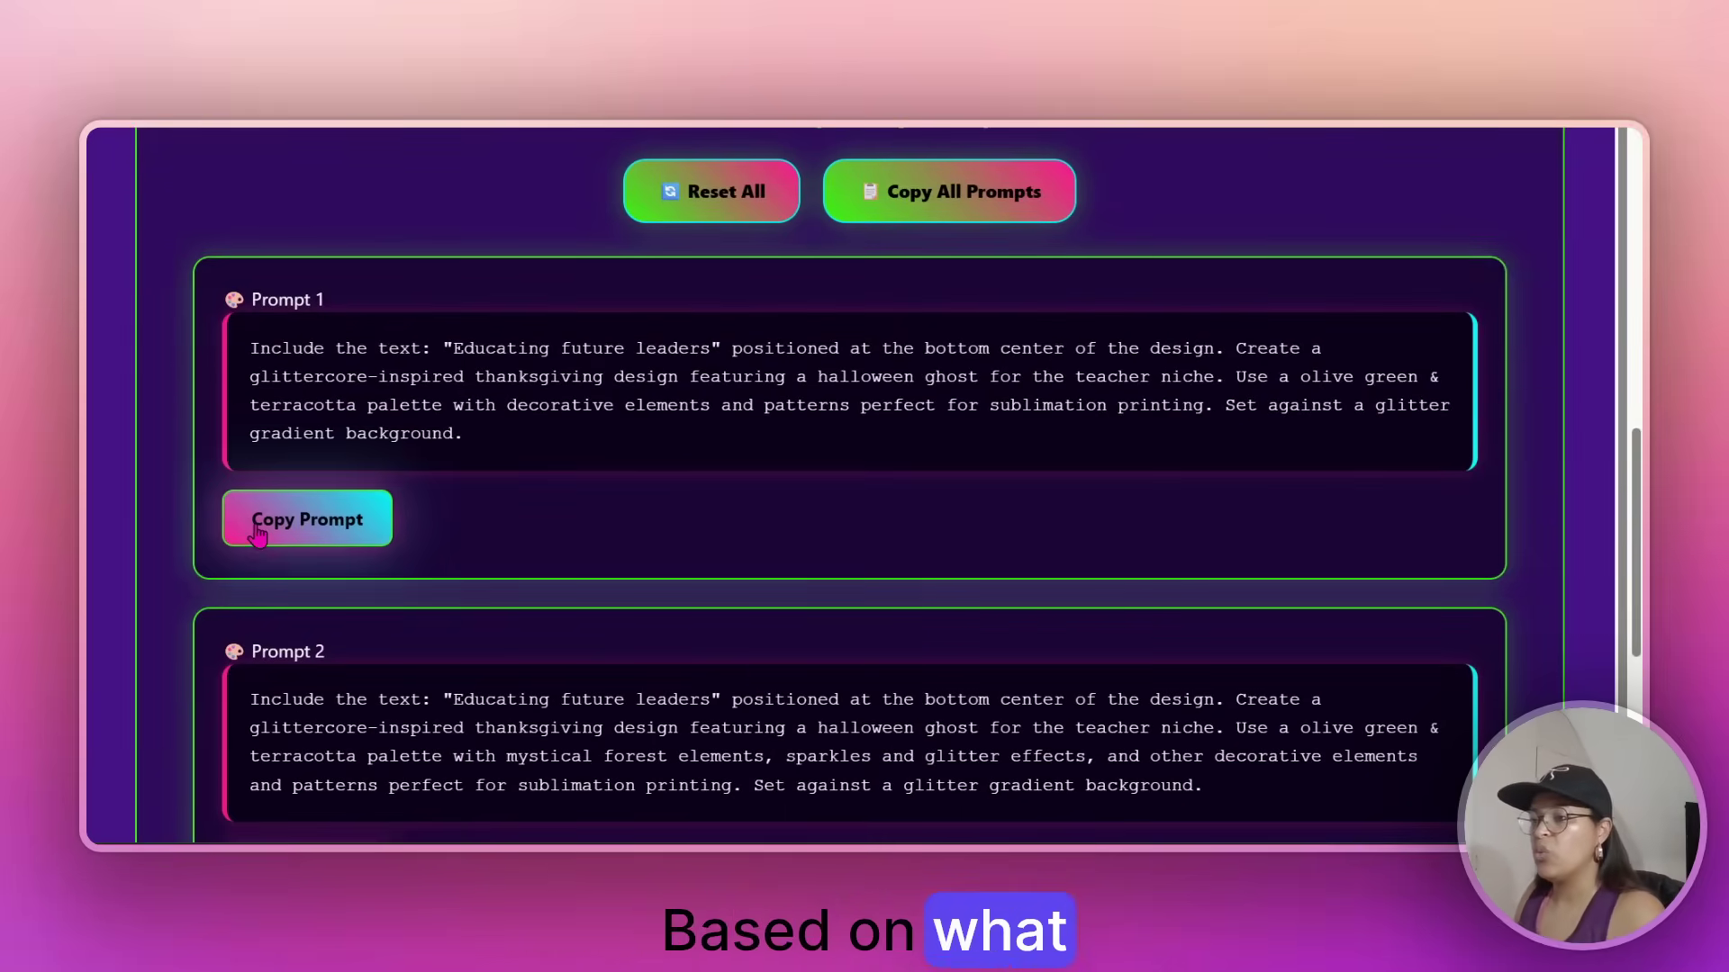
pyautogui.scroll(15, 804, 347)
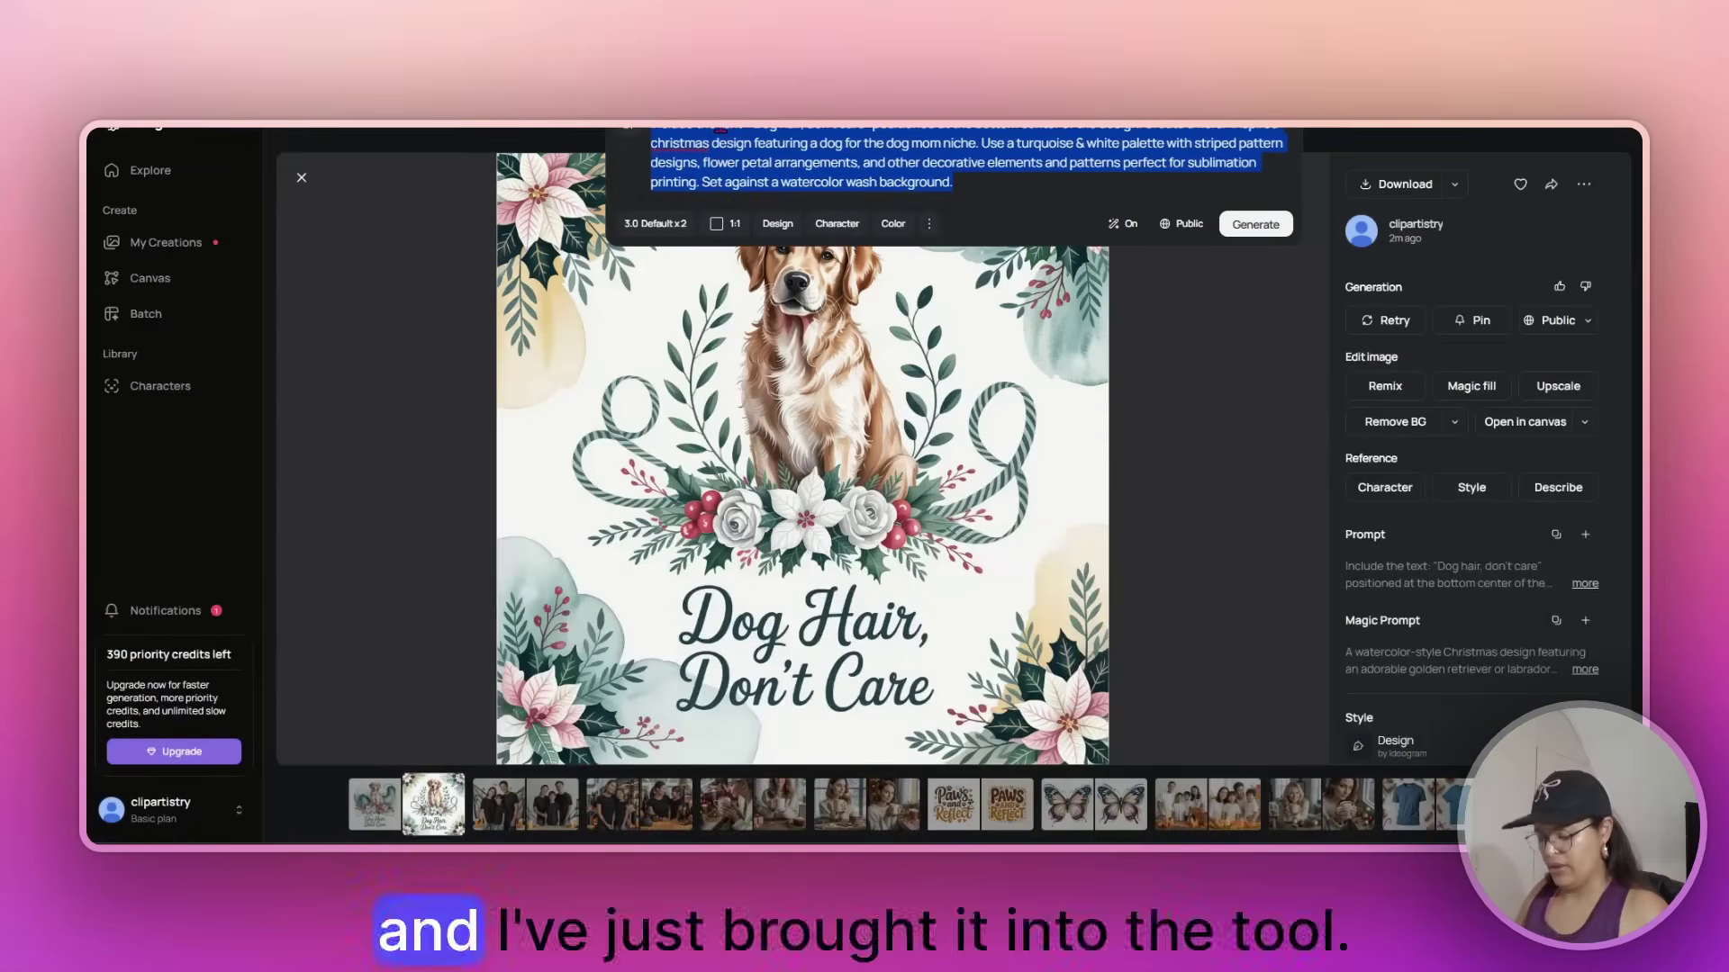
pyautogui.click(1255, 224)
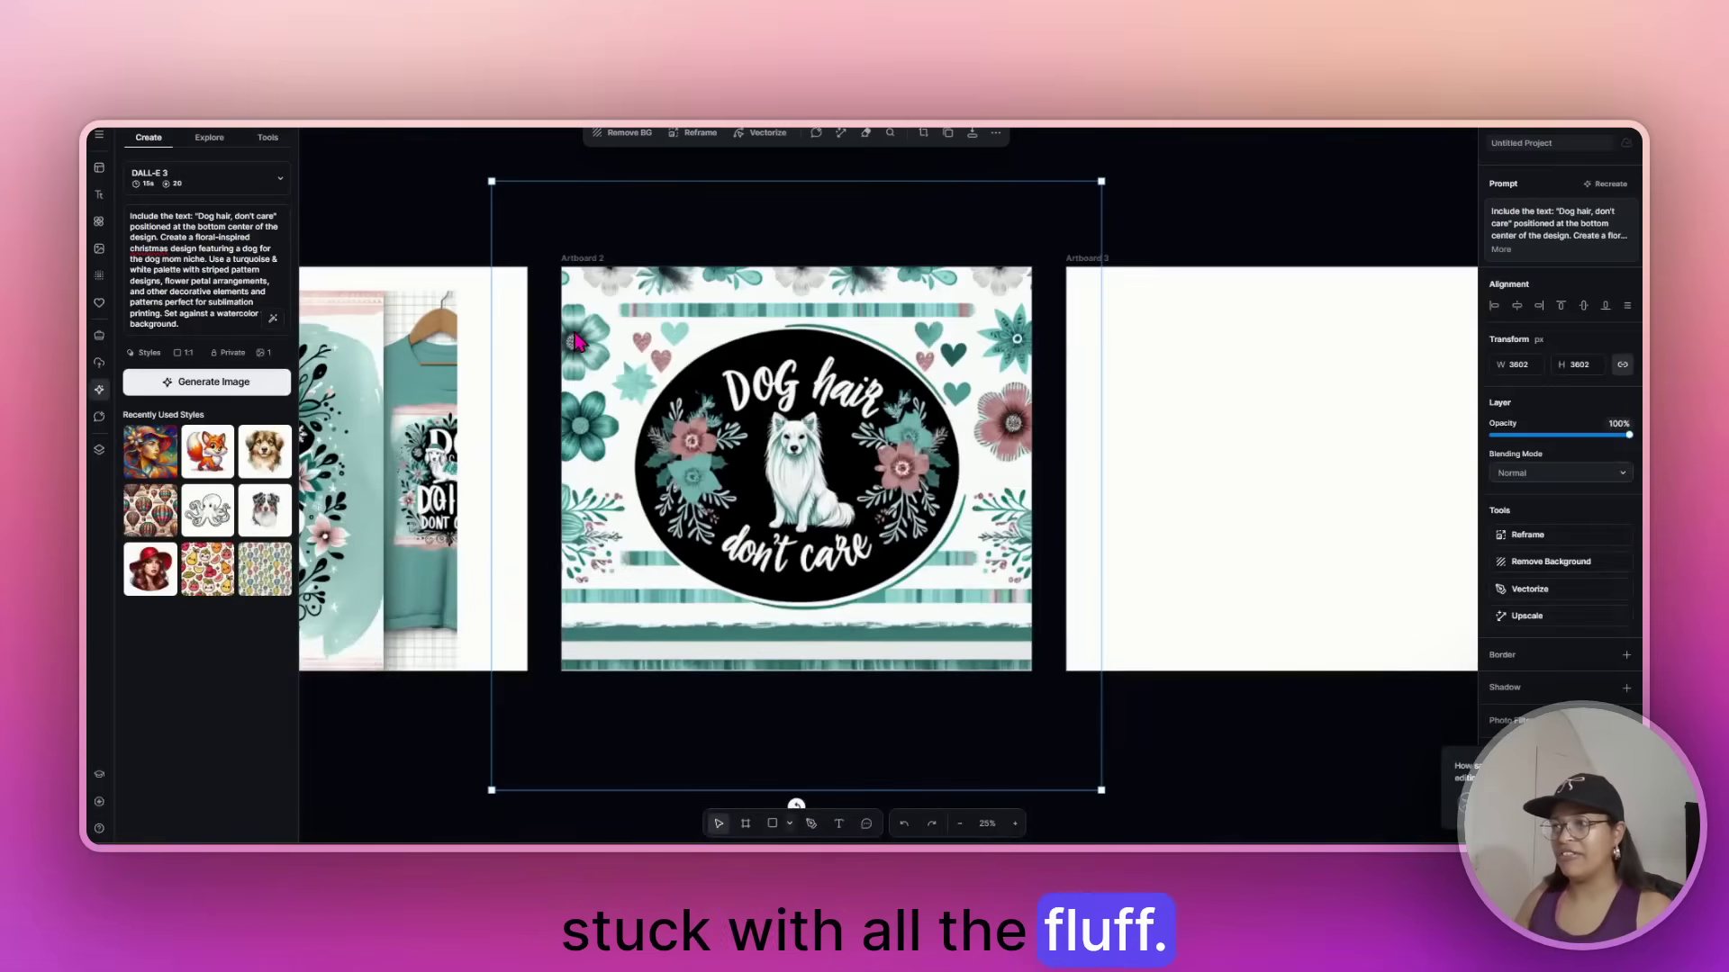
# In Kittl, replace the prompt with the copied "Educating future leaders" prompt, generate an image, and place it on Artboard 3
pyautogui.click(201, 243)
pyautogui.hotkey('ctrl', 'a')
pyautogui.write('Include the text: "Educating future leaders" positioned at the bottom center of the design. Create a glittercore-inspired thanksgiving design featuring a halloween ghost for the teacher niche. Use a olive green & terracotta palette with decorative elements and patterns perfect for sublimation printing. Set against a glitter gradient background.')
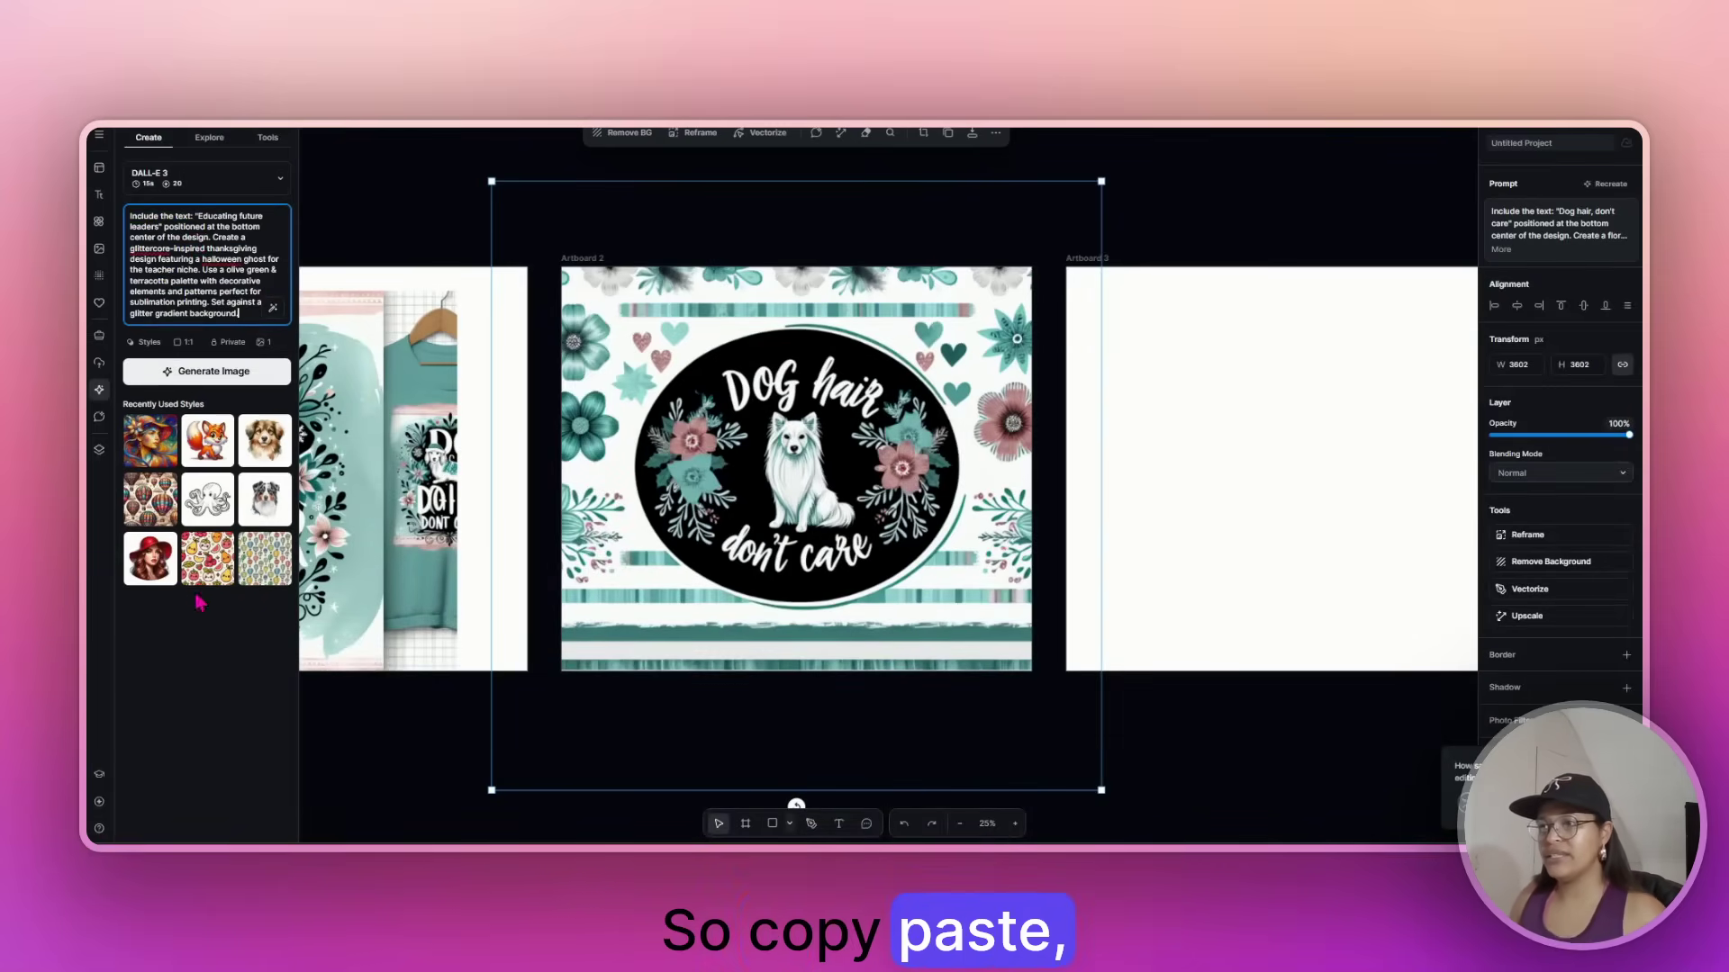
pyautogui.click(207, 373)
pyautogui.moveTo(837, 463); pyautogui.dragTo(1311, 463)
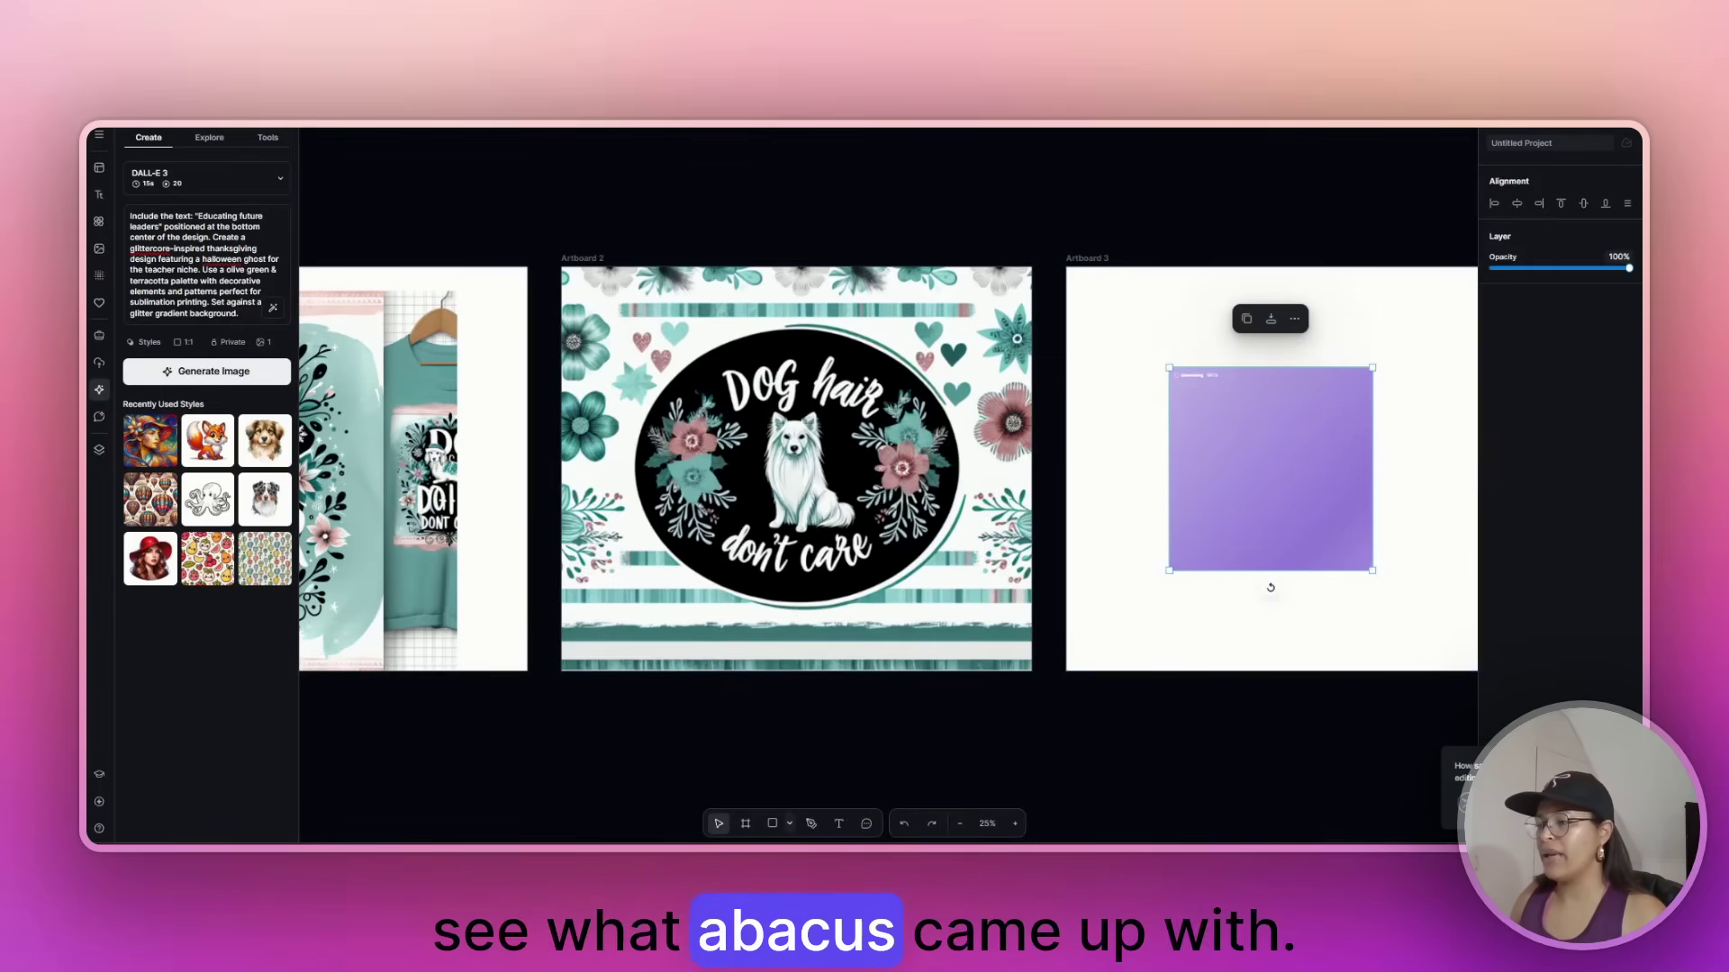
# Switch to Abacus.AI and examine enlarged views of the generated "Dog hair, don't care" images
pyautogui.click(723, 801)
pyautogui.scroll(-3, 738, 461)
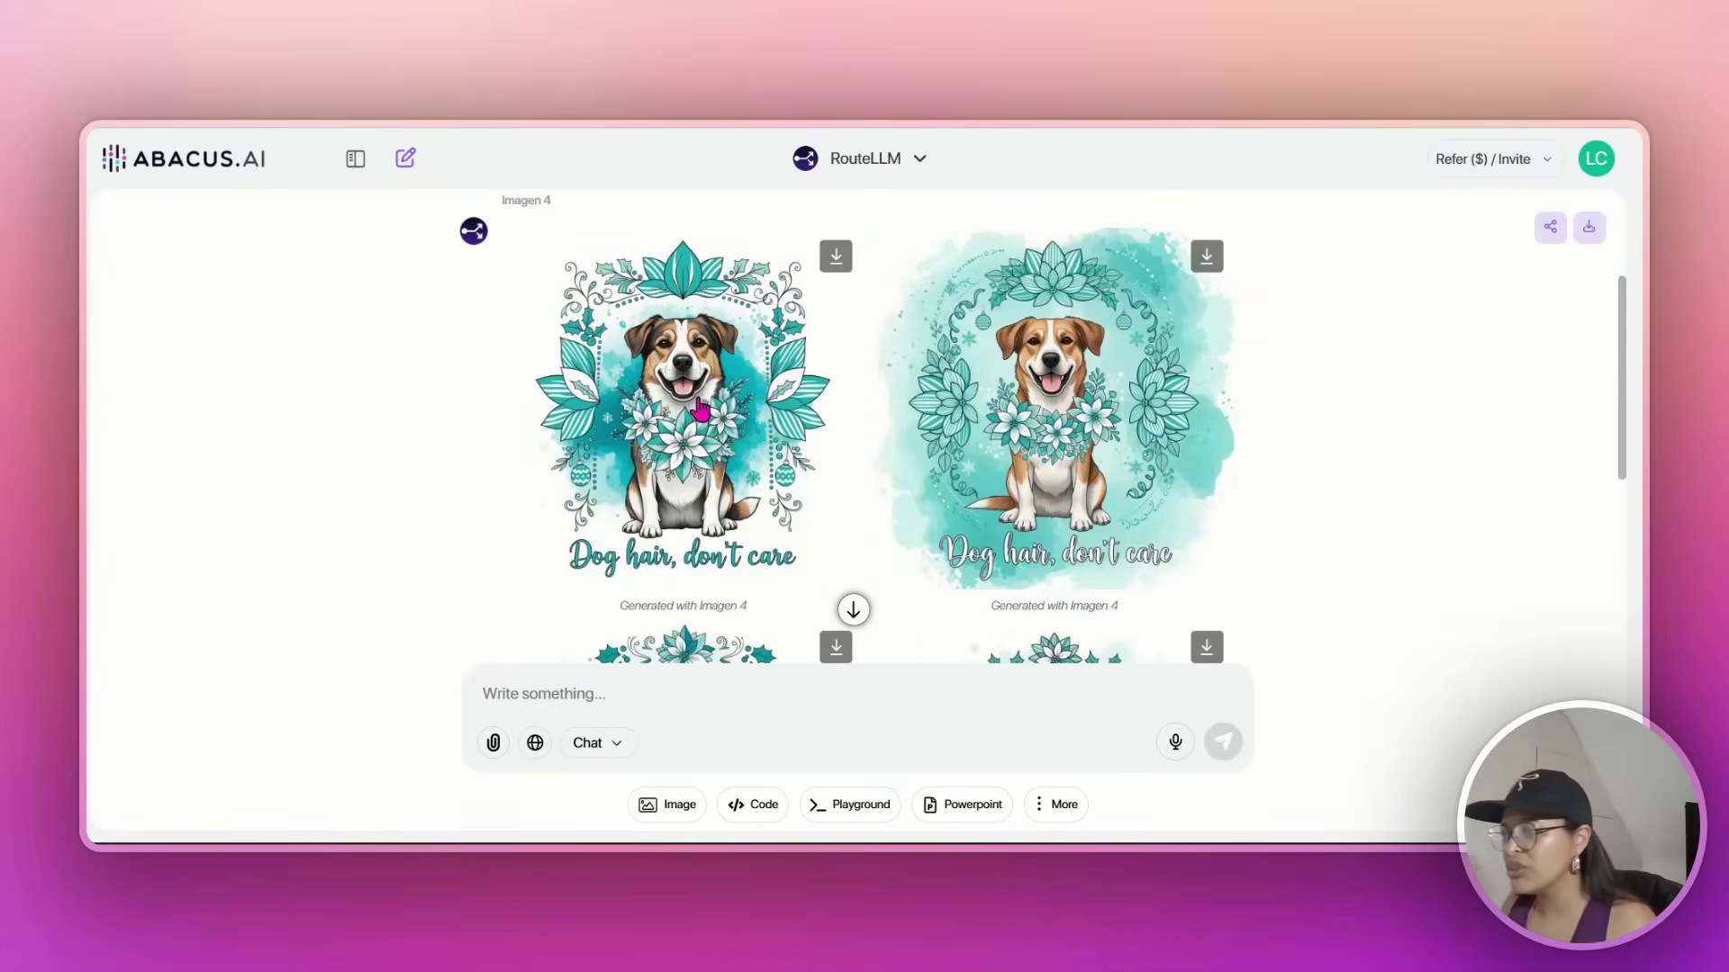
pyautogui.click(640, 567)
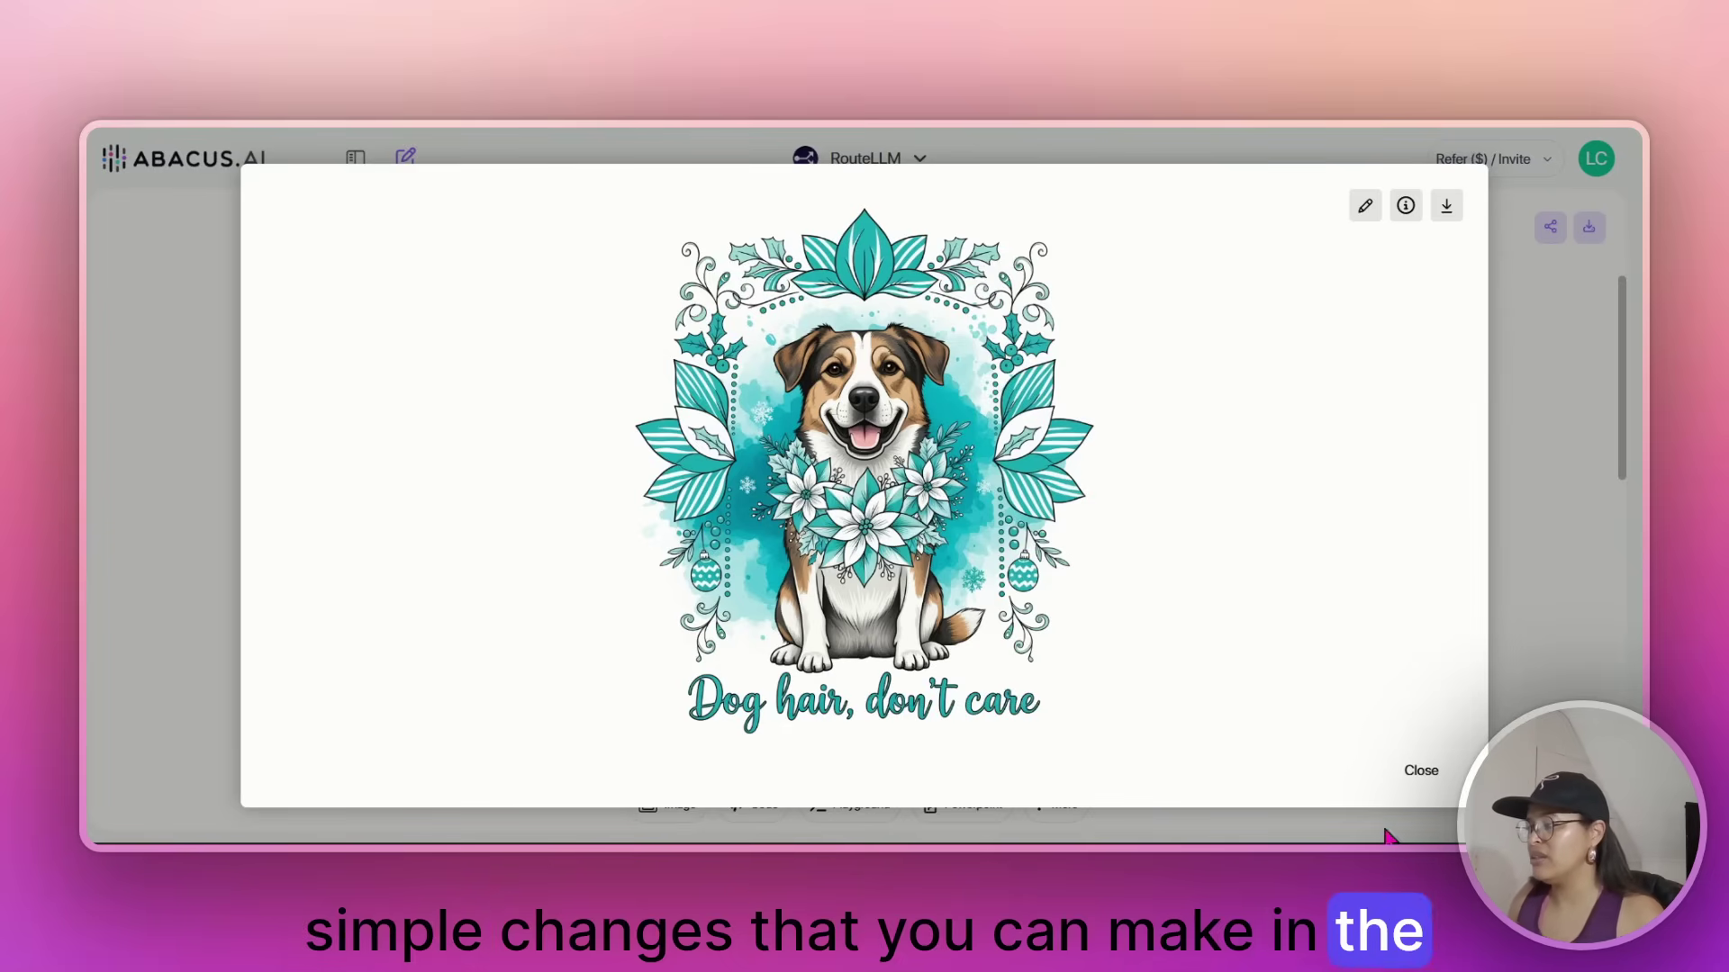
pyautogui.click(1419, 770)
pyautogui.scroll(-2, 801, 417)
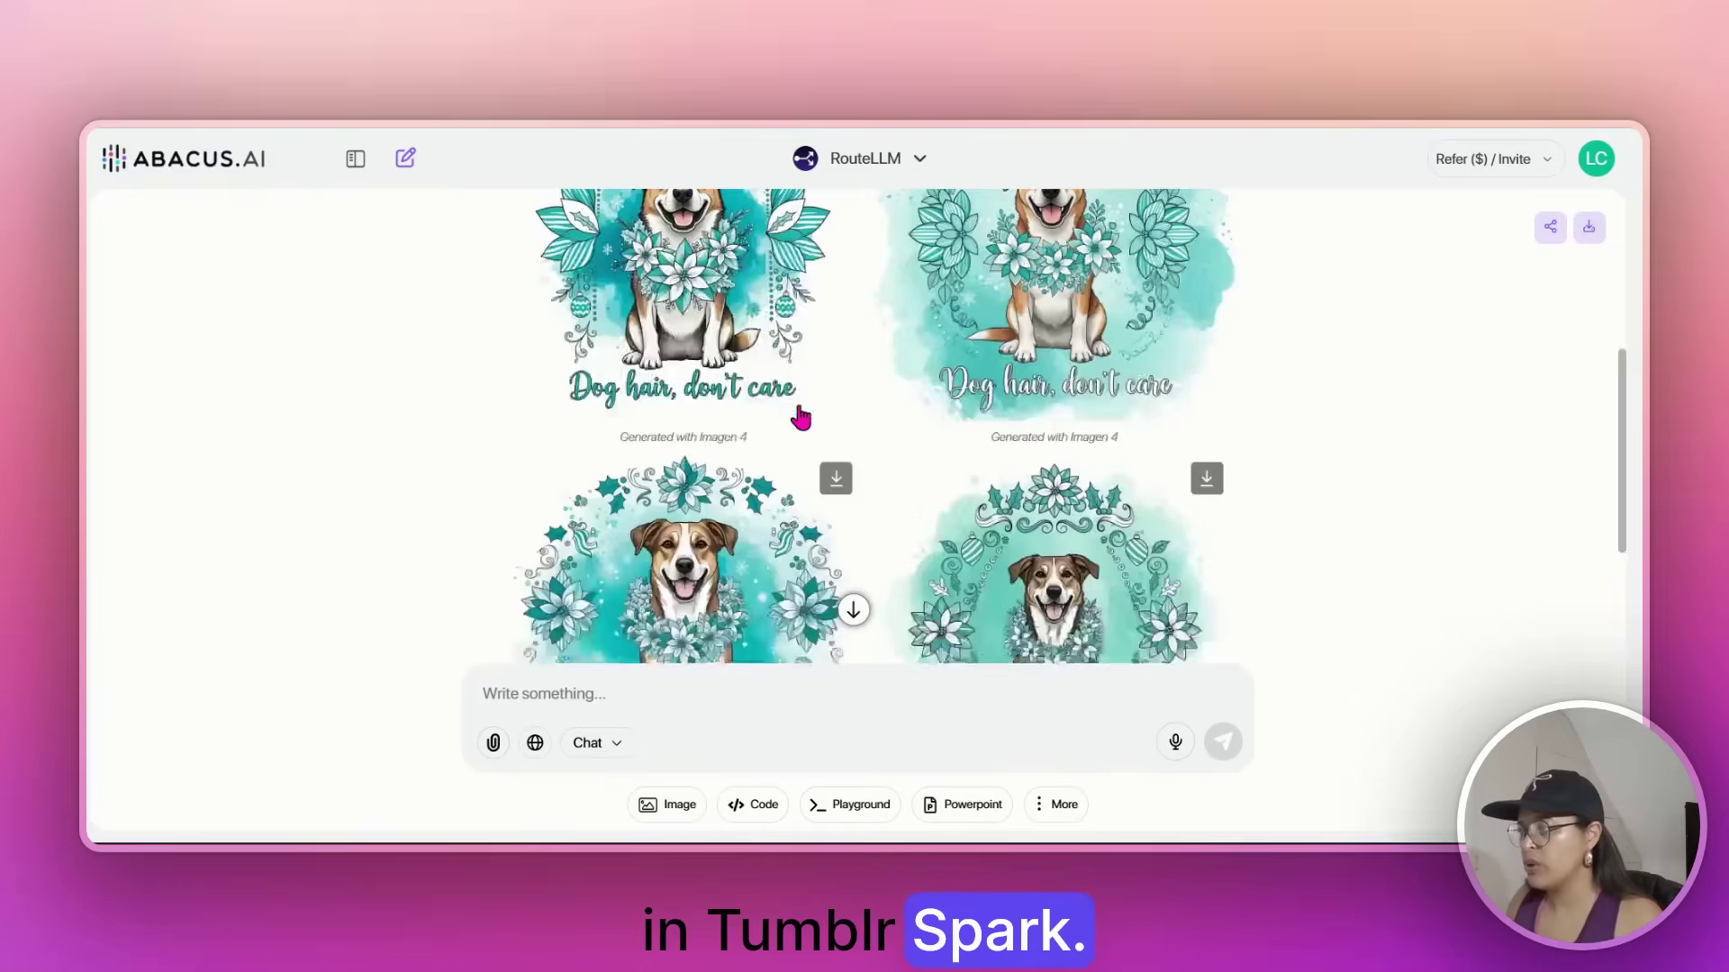
pyautogui.scroll(-3, 800, 417)
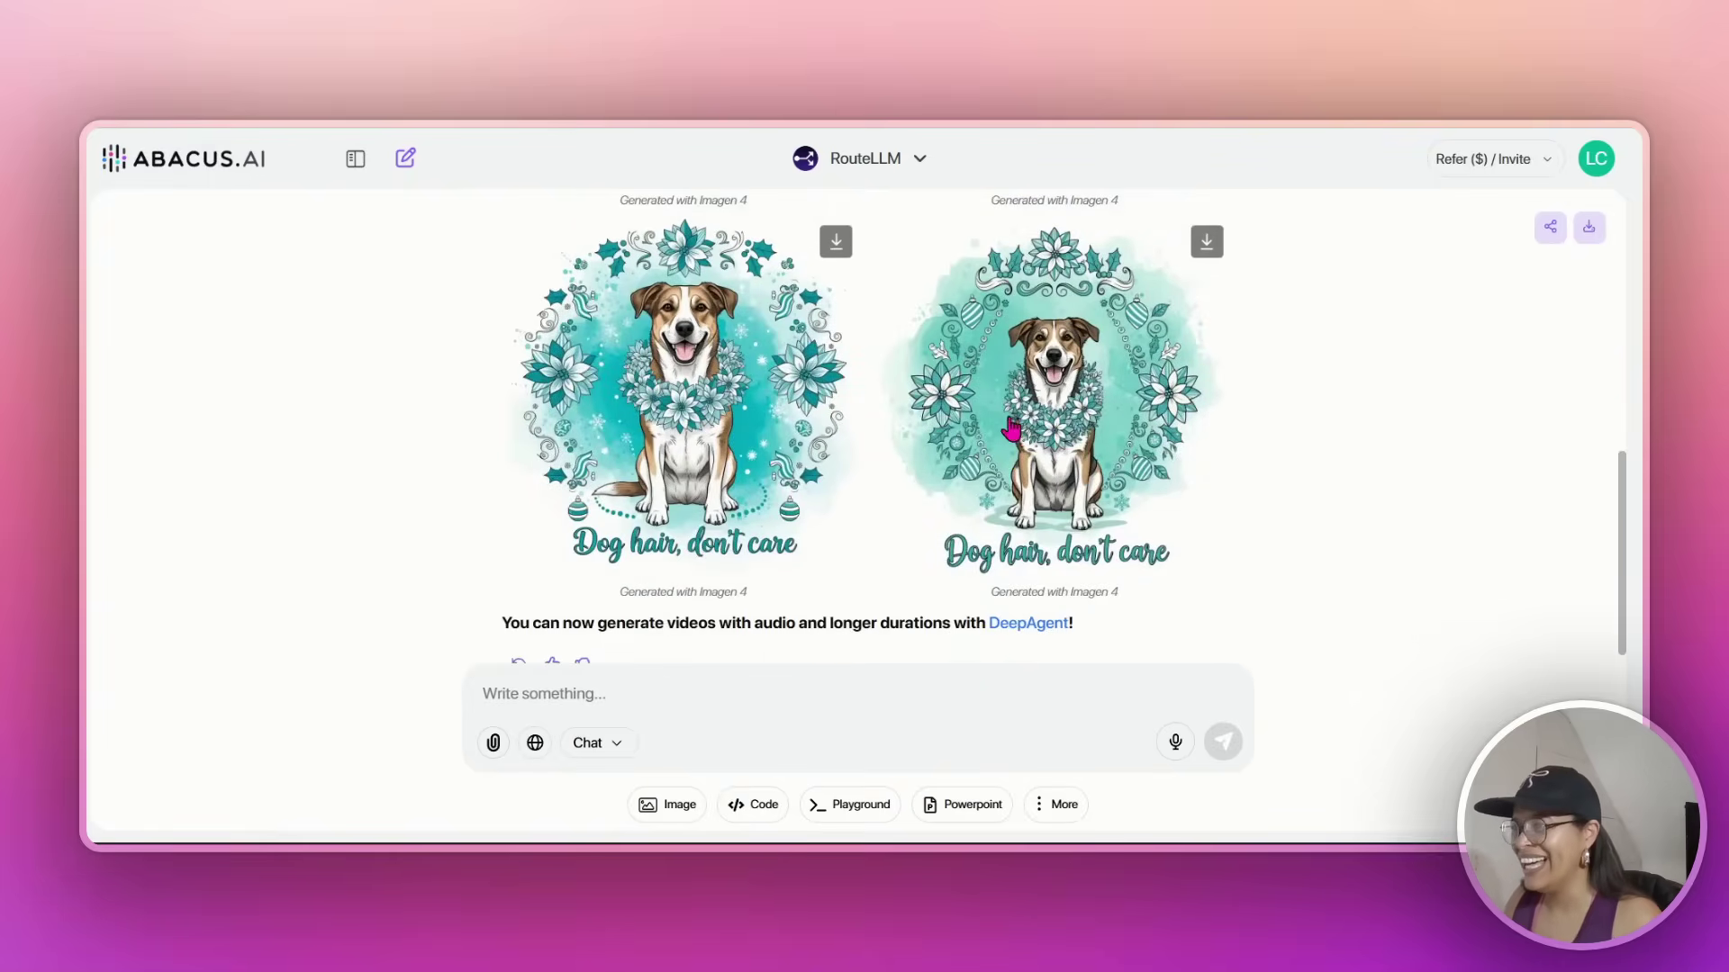
pyautogui.click(703, 363)
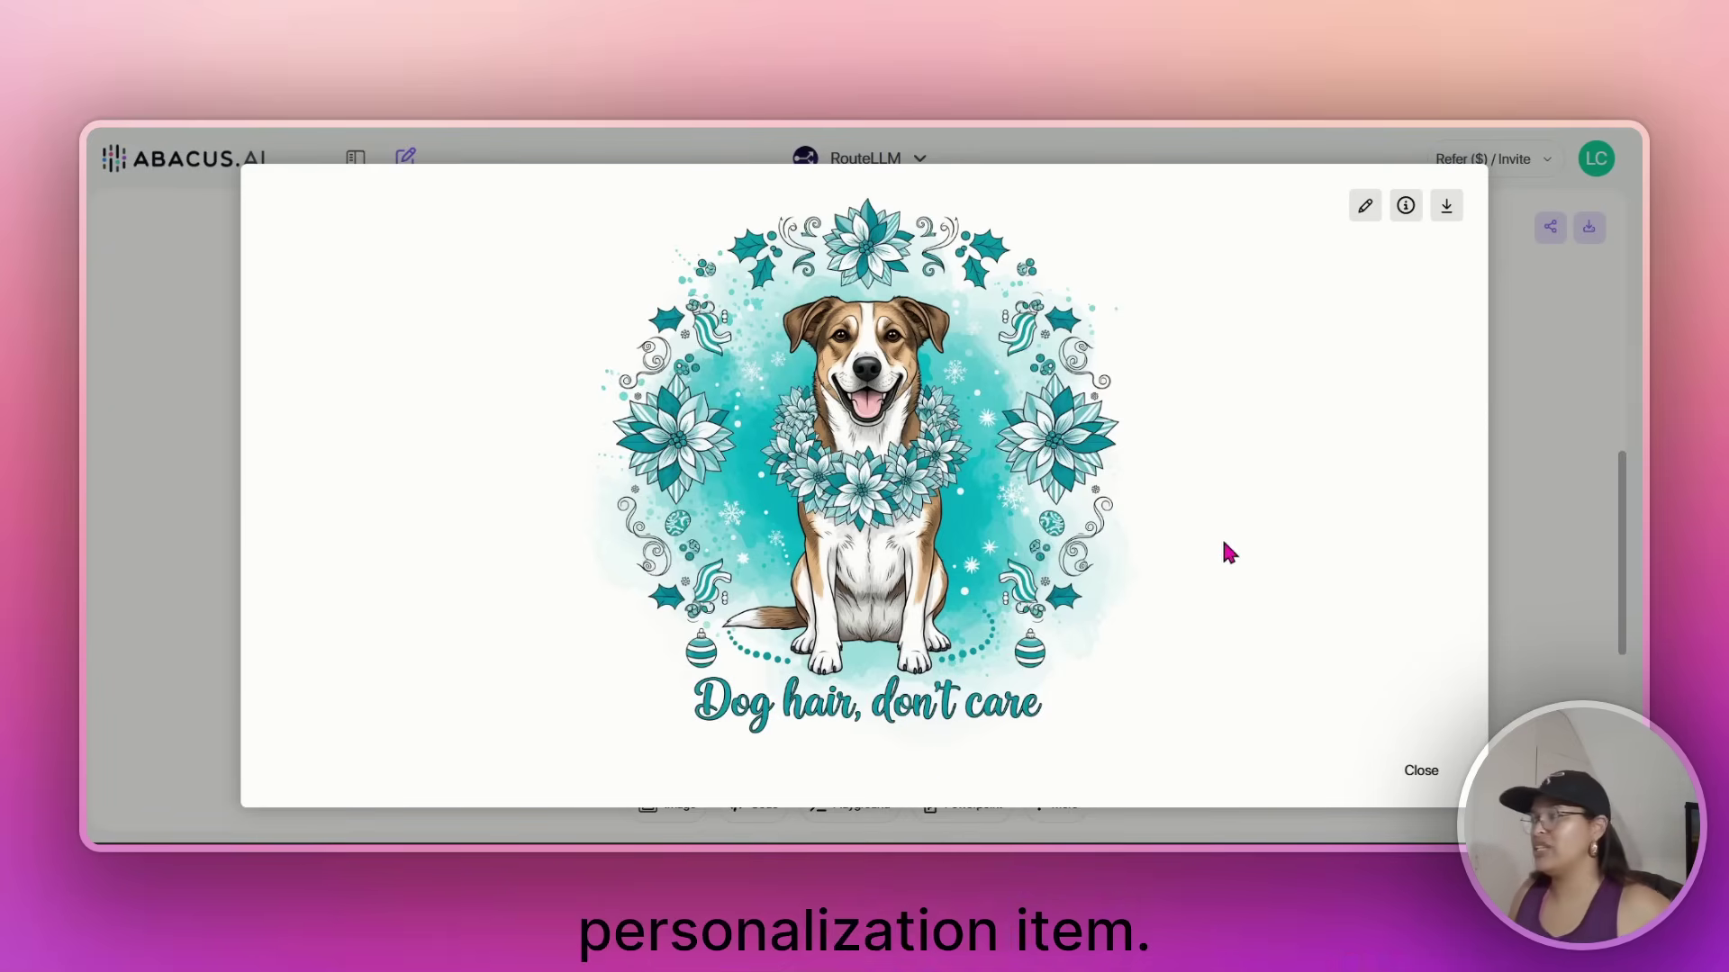
pyautogui.click(1419, 782)
pyautogui.click(1063, 459)
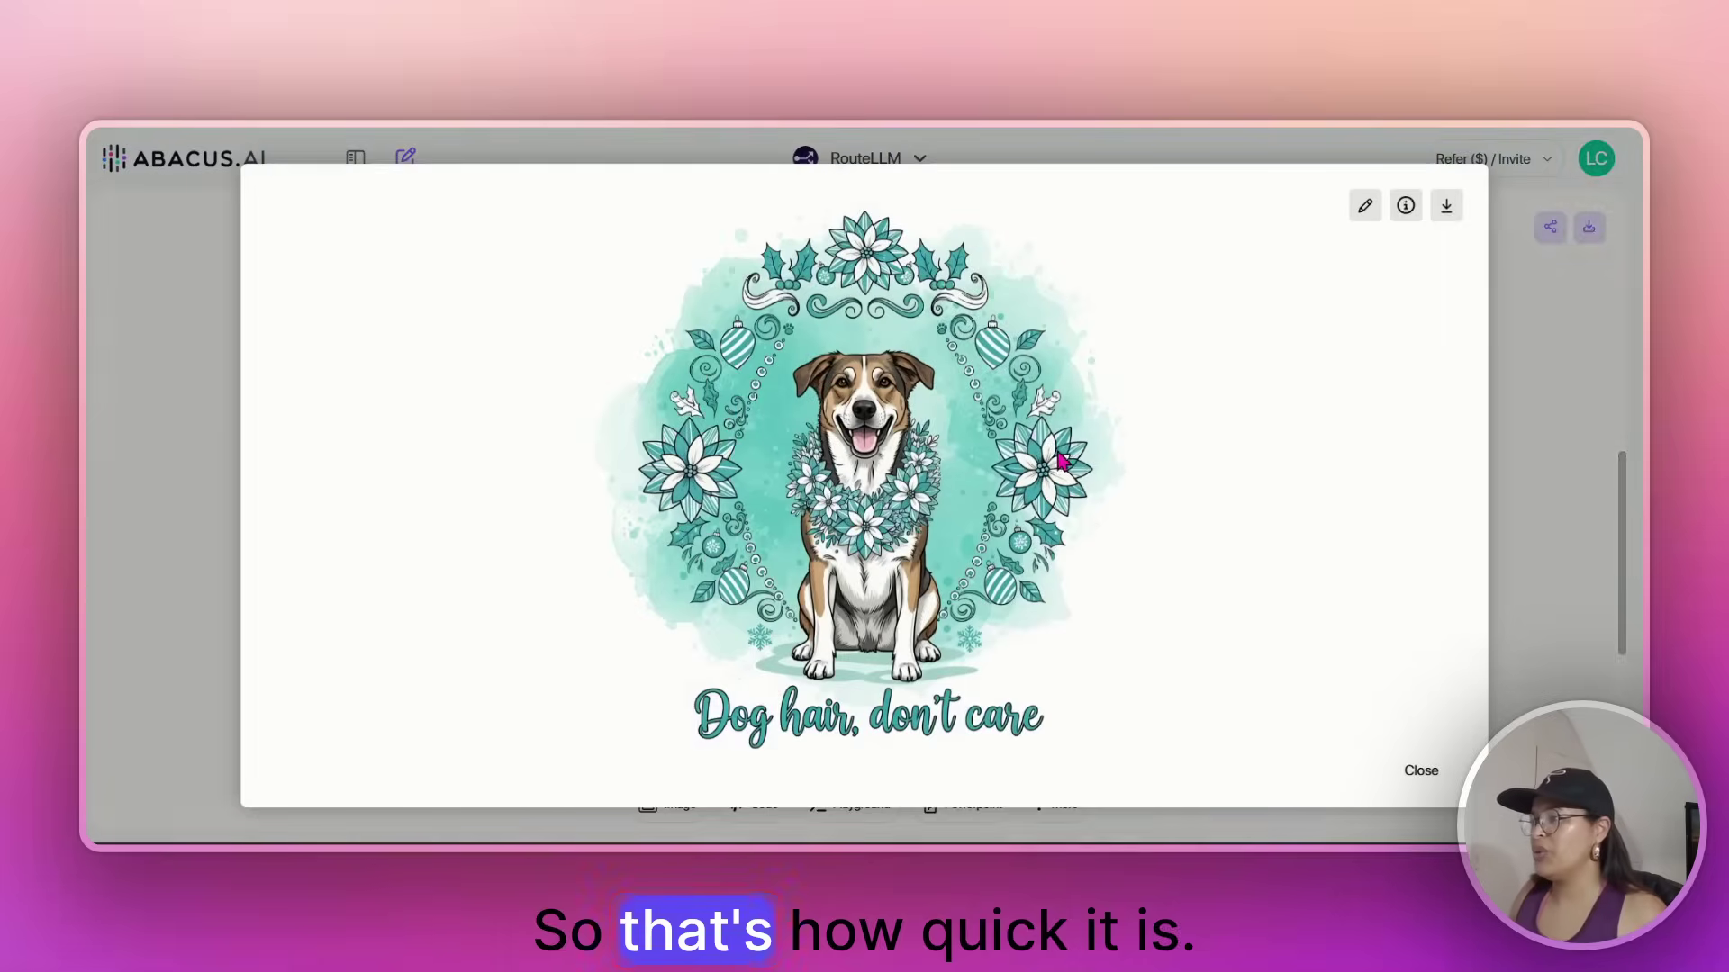
pyautogui.click(1534, 288)
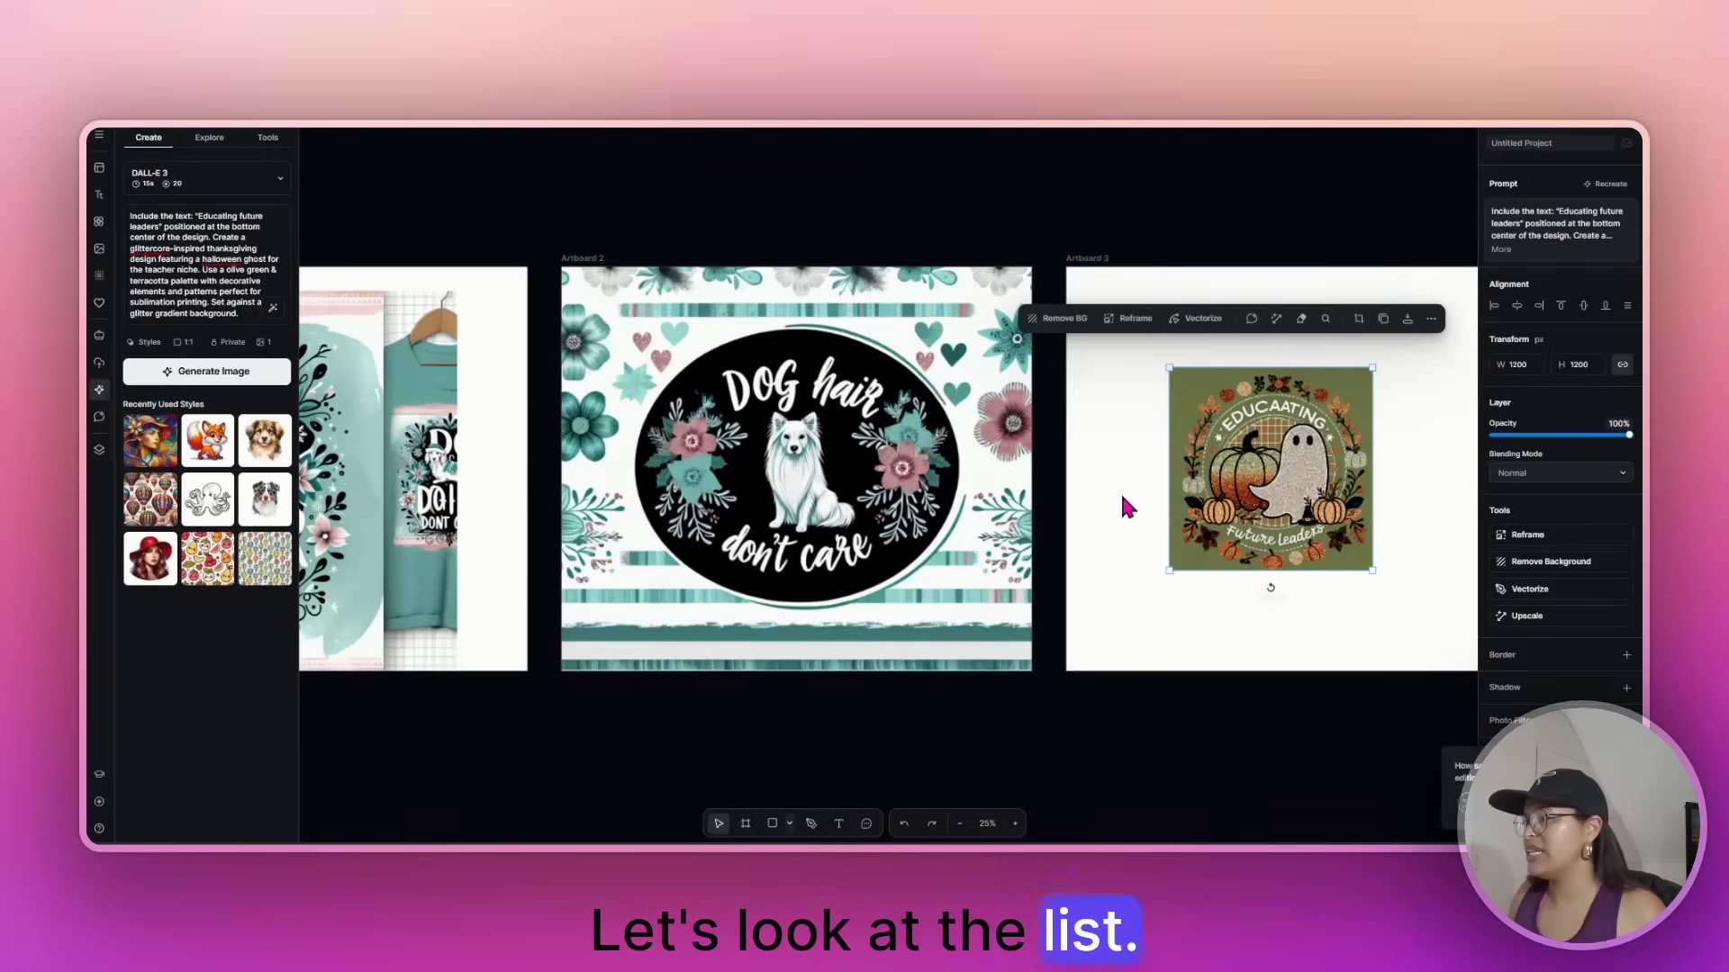
# Back in Kittl, enlarge the ghost image to cover most of Artboard 3 and generate another image from the same prompt
pyautogui.moveTo(1212, 606); pyautogui.dragTo(688, 588)
pyautogui.click(795, 448)
pyautogui.moveTo(795, 448); pyautogui.dragTo(694, 350)
pyautogui.moveTo(744, 452); pyautogui.dragTo(1069, 694)
pyautogui.moveTo(787, 501); pyautogui.dragTo(810, 462)
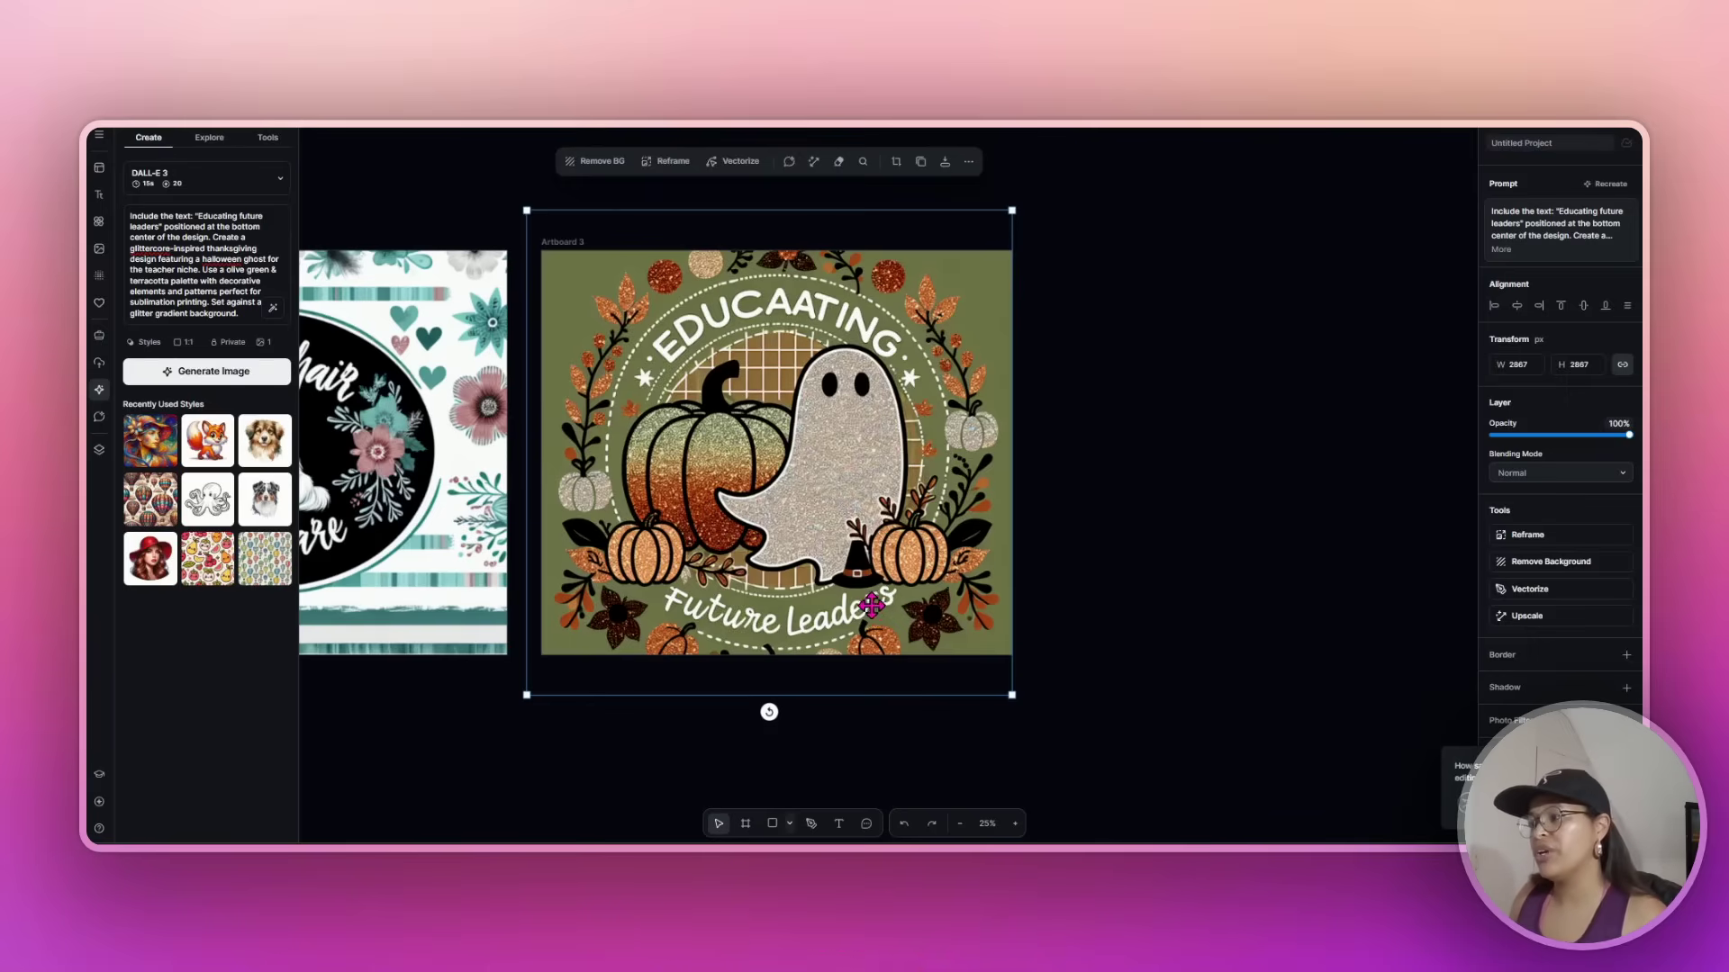
pyautogui.moveTo(871, 606); pyautogui.dragTo(860, 606)
pyautogui.moveTo(511, 207); pyautogui.dragTo(538, 233)
pyautogui.click(195, 378)
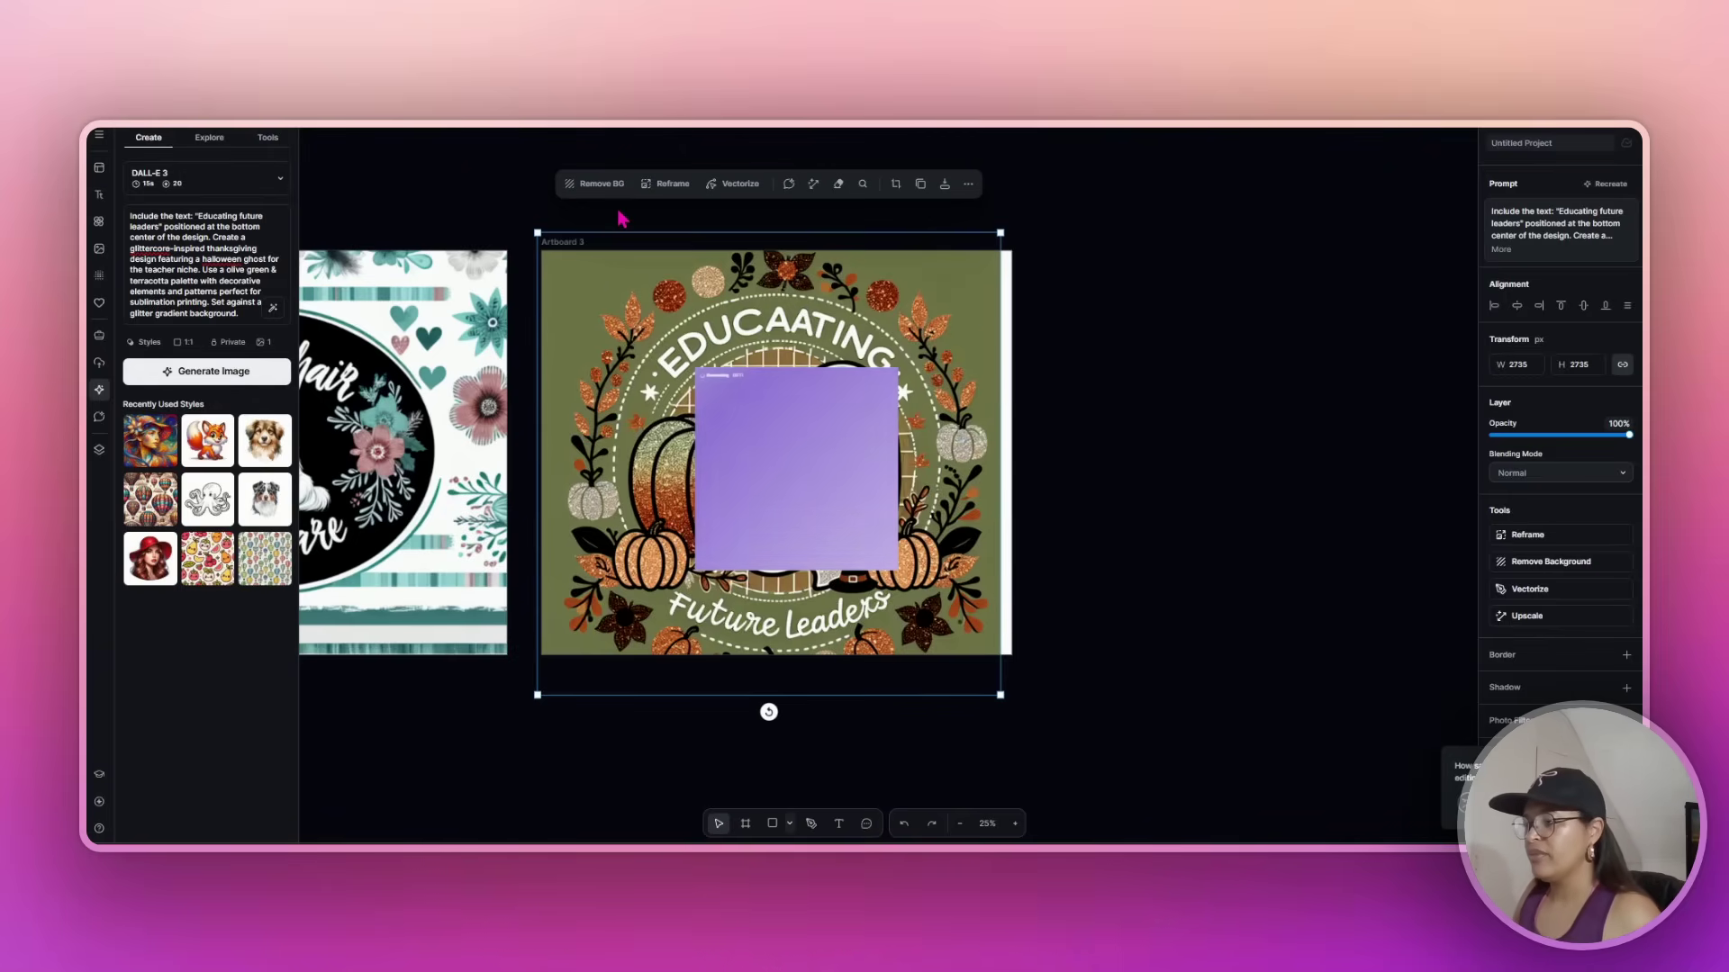
pyautogui.moveTo(538, 233); pyautogui.dragTo(563, 272)
# Duplicate Artboard 3 and delete the ghost image from the duplicate
pyautogui.click(560, 239)
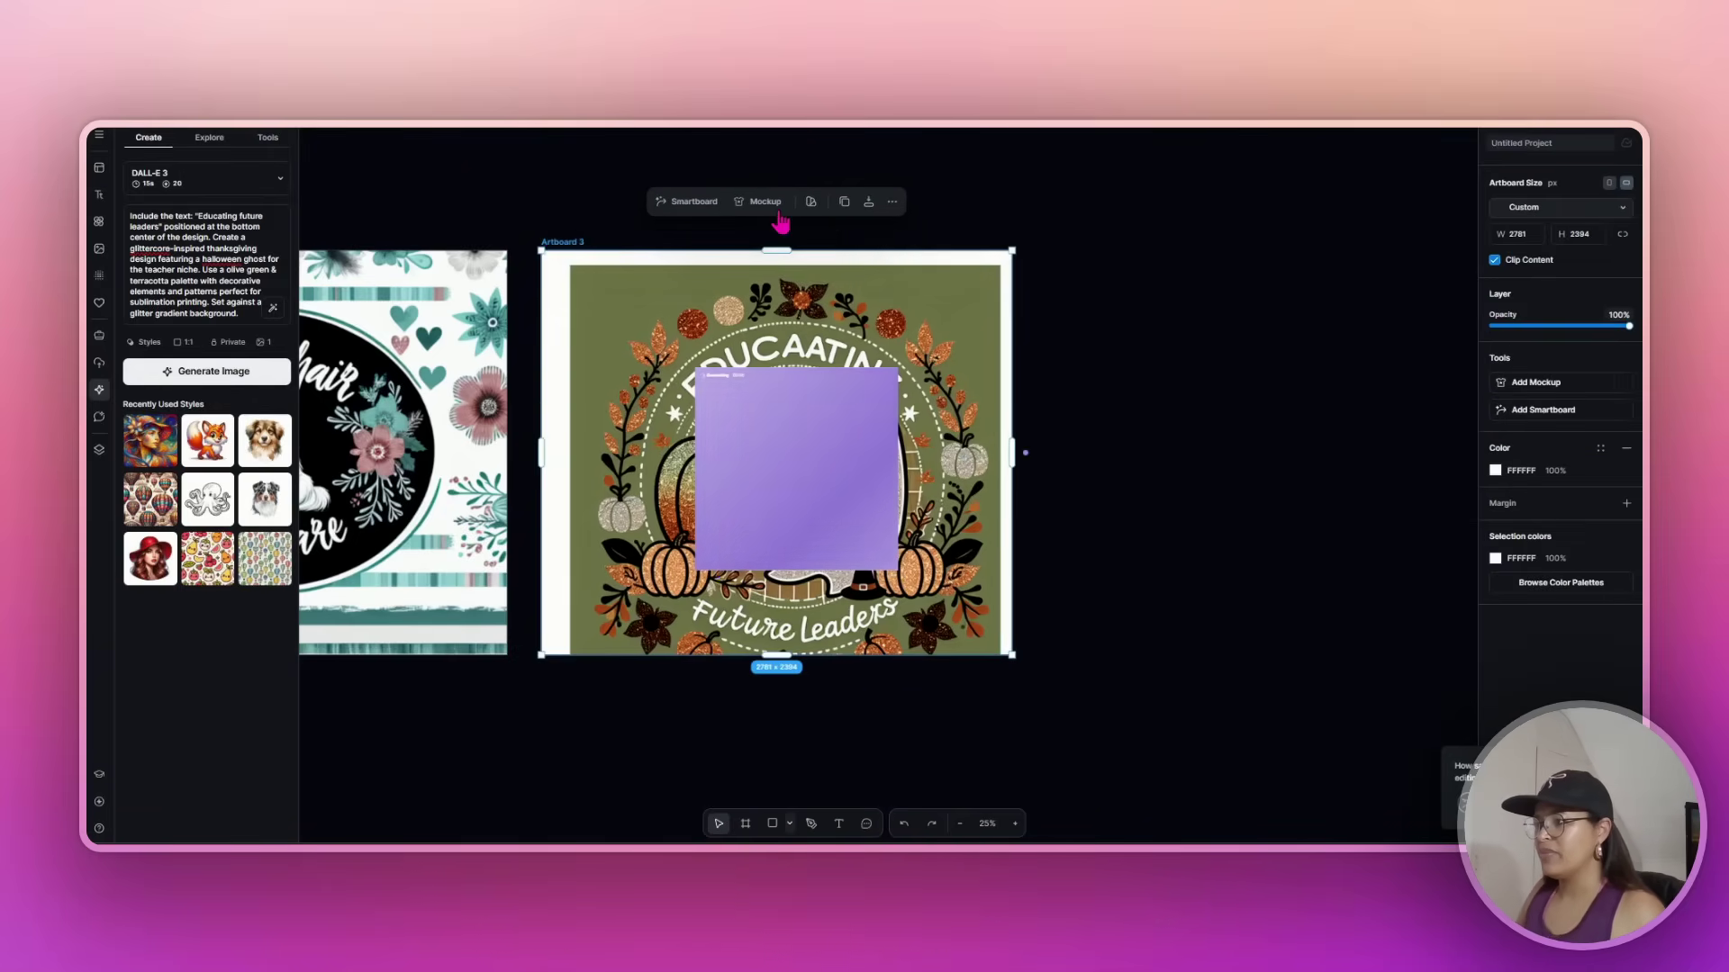
pyautogui.click(843, 203)
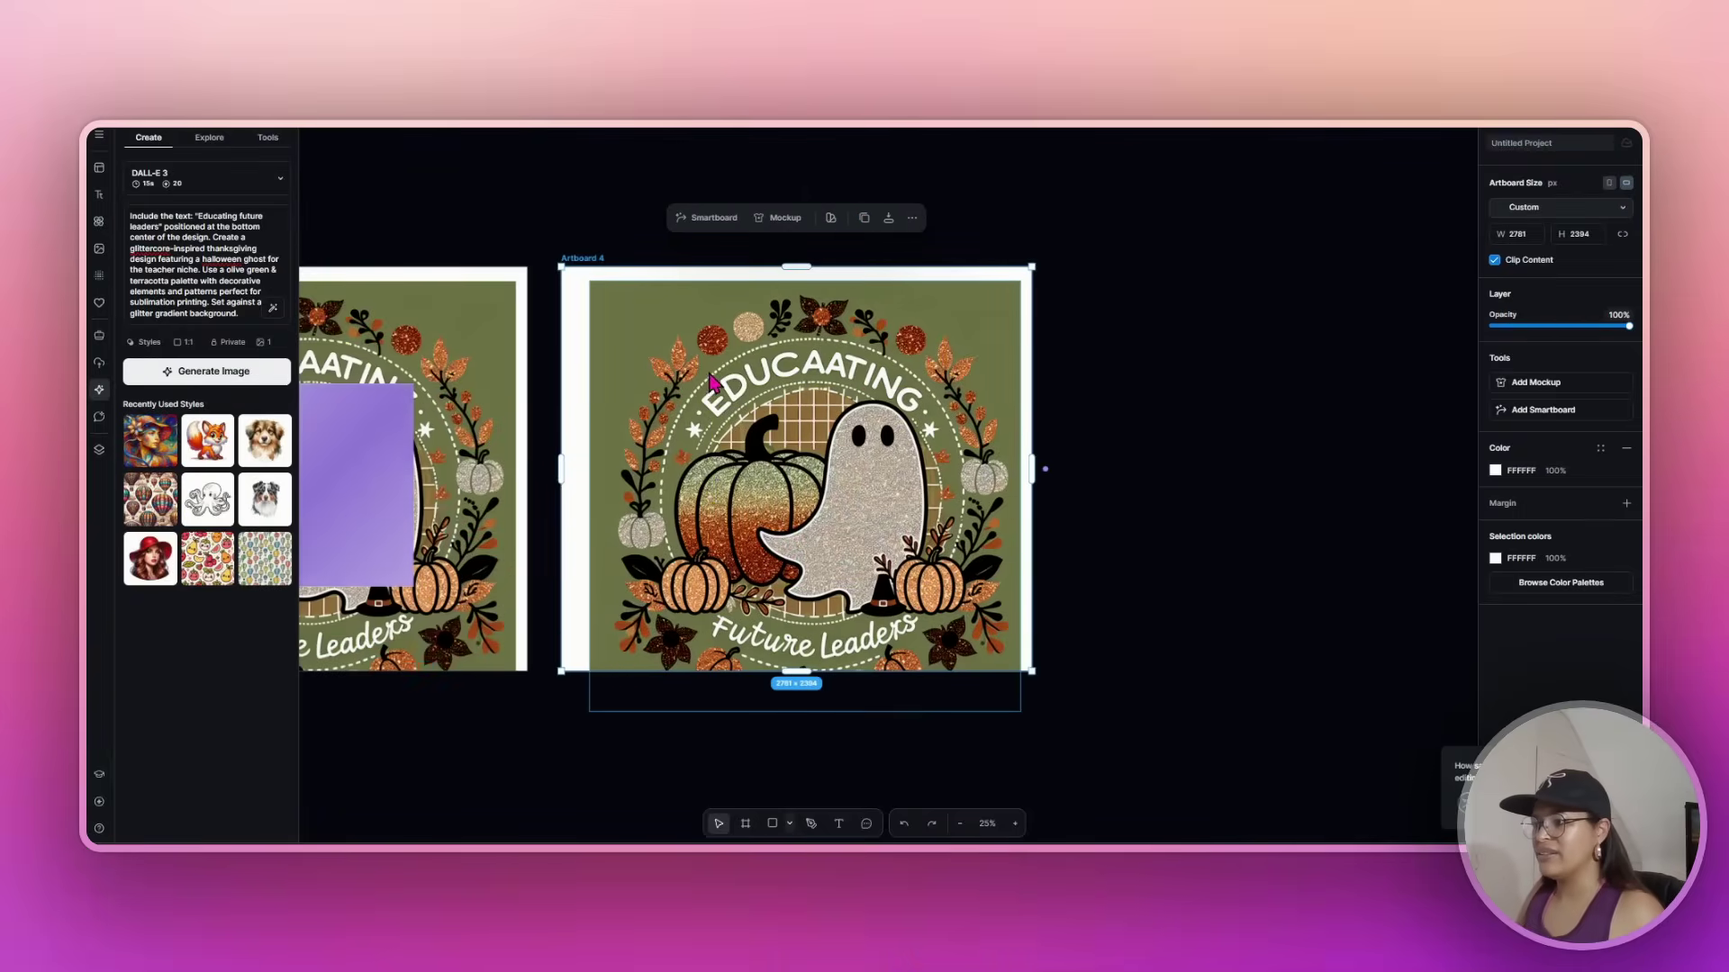
pyautogui.click(630, 457)
pyautogui.press('Delete')
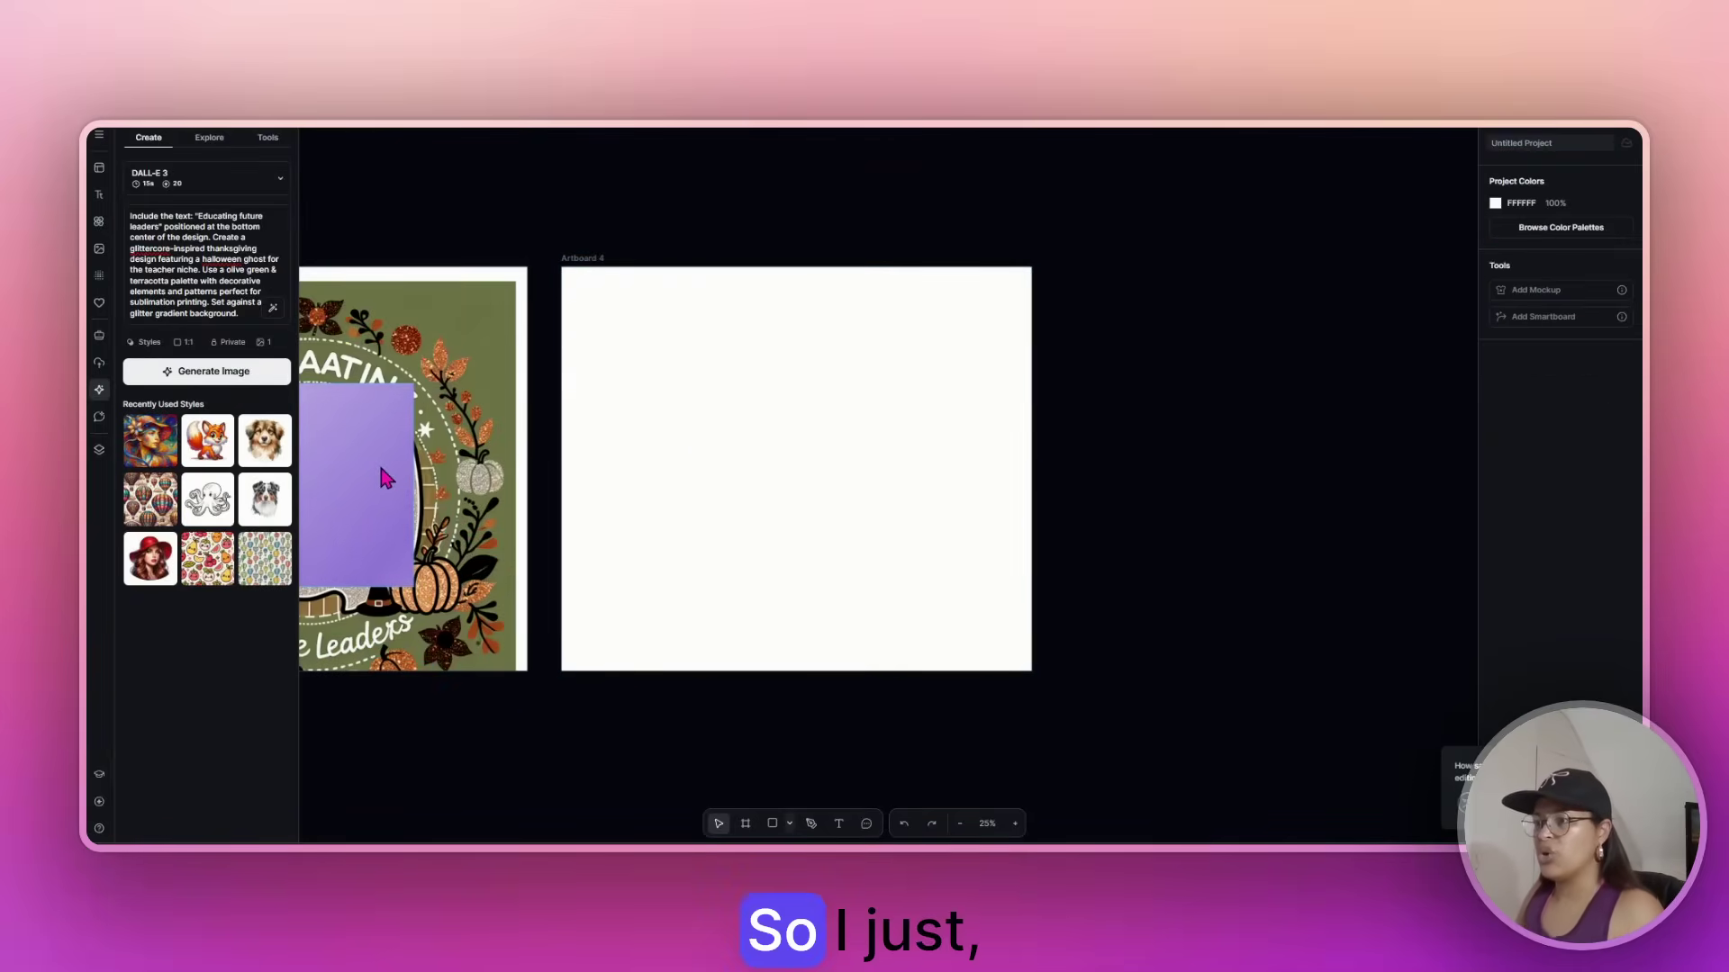
# Try to move the second generated image onto the blank Artboard 4, and undo the misplaced moves
pyautogui.moveTo(385, 477); pyautogui.dragTo(815, 437)
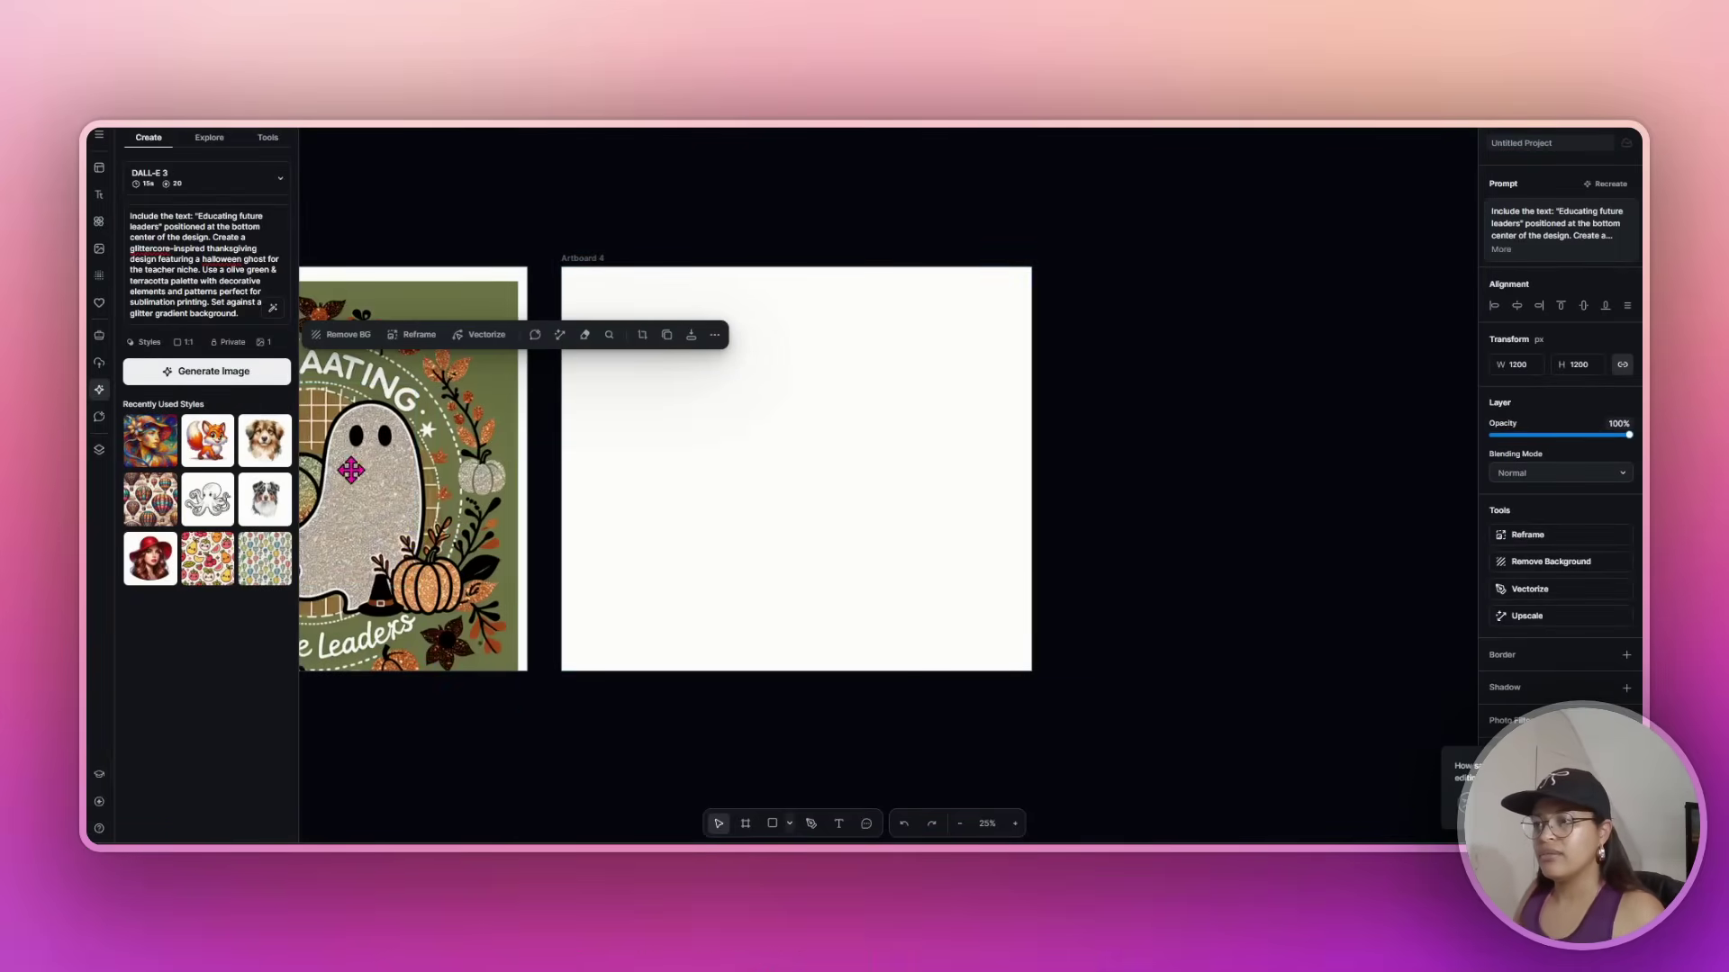
pyautogui.moveTo(322, 473); pyautogui.dragTo(646, 469)
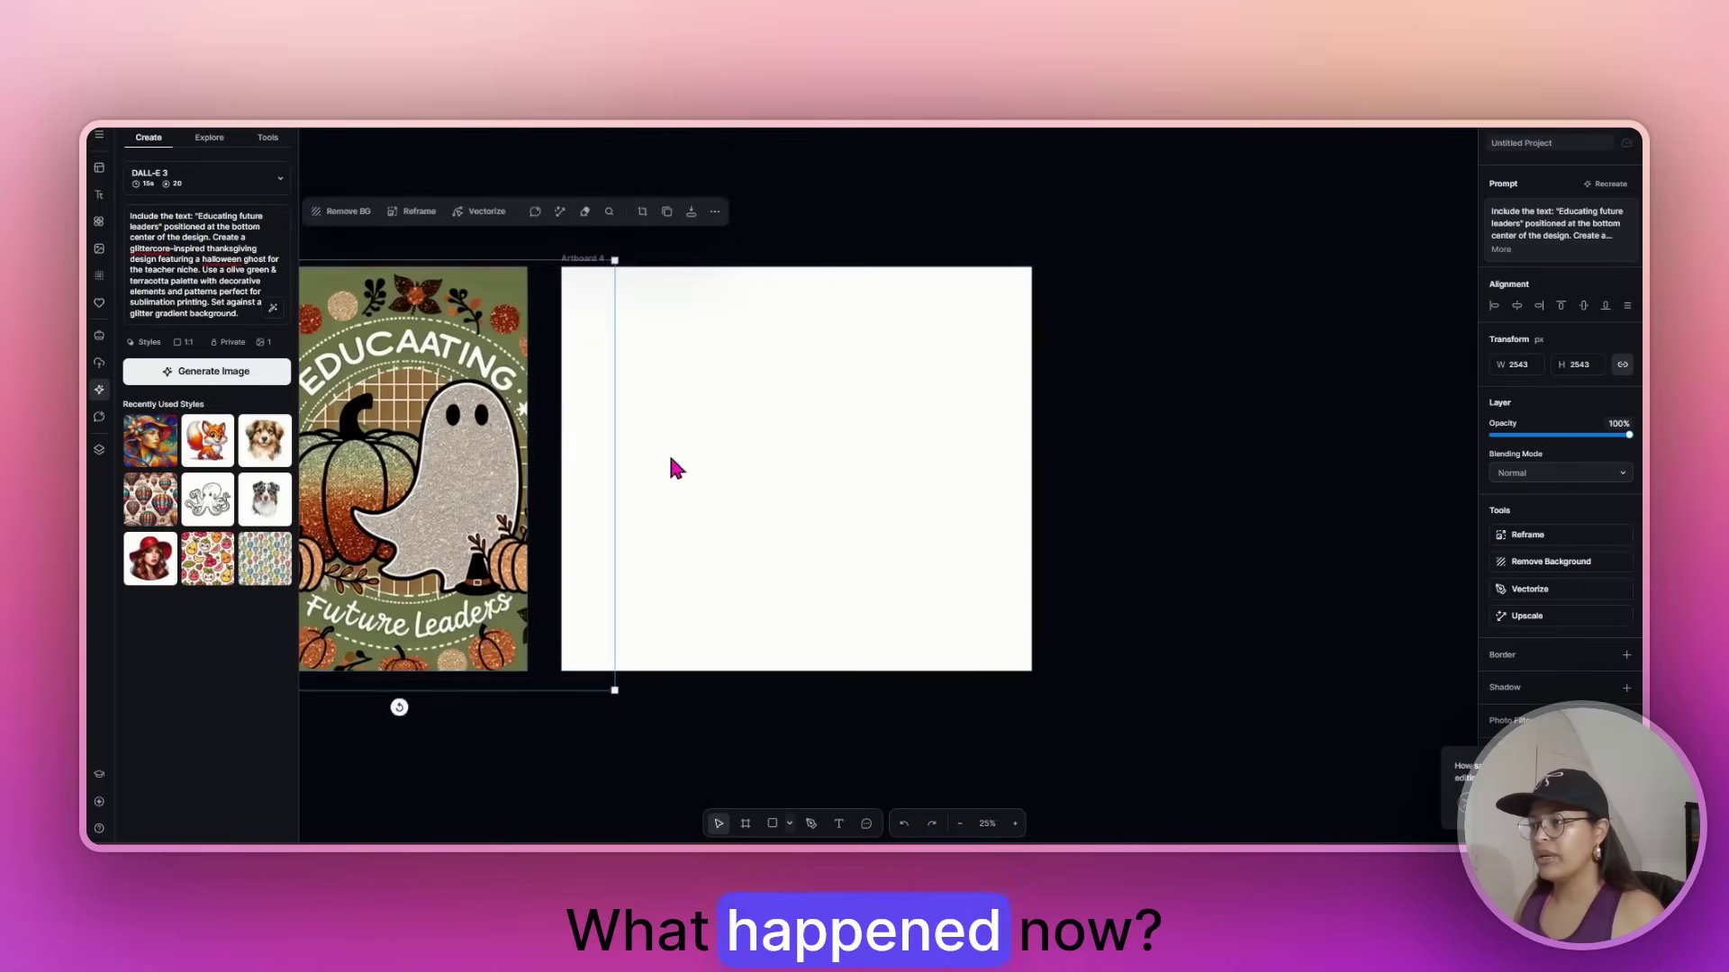
pyautogui.click(706, 451)
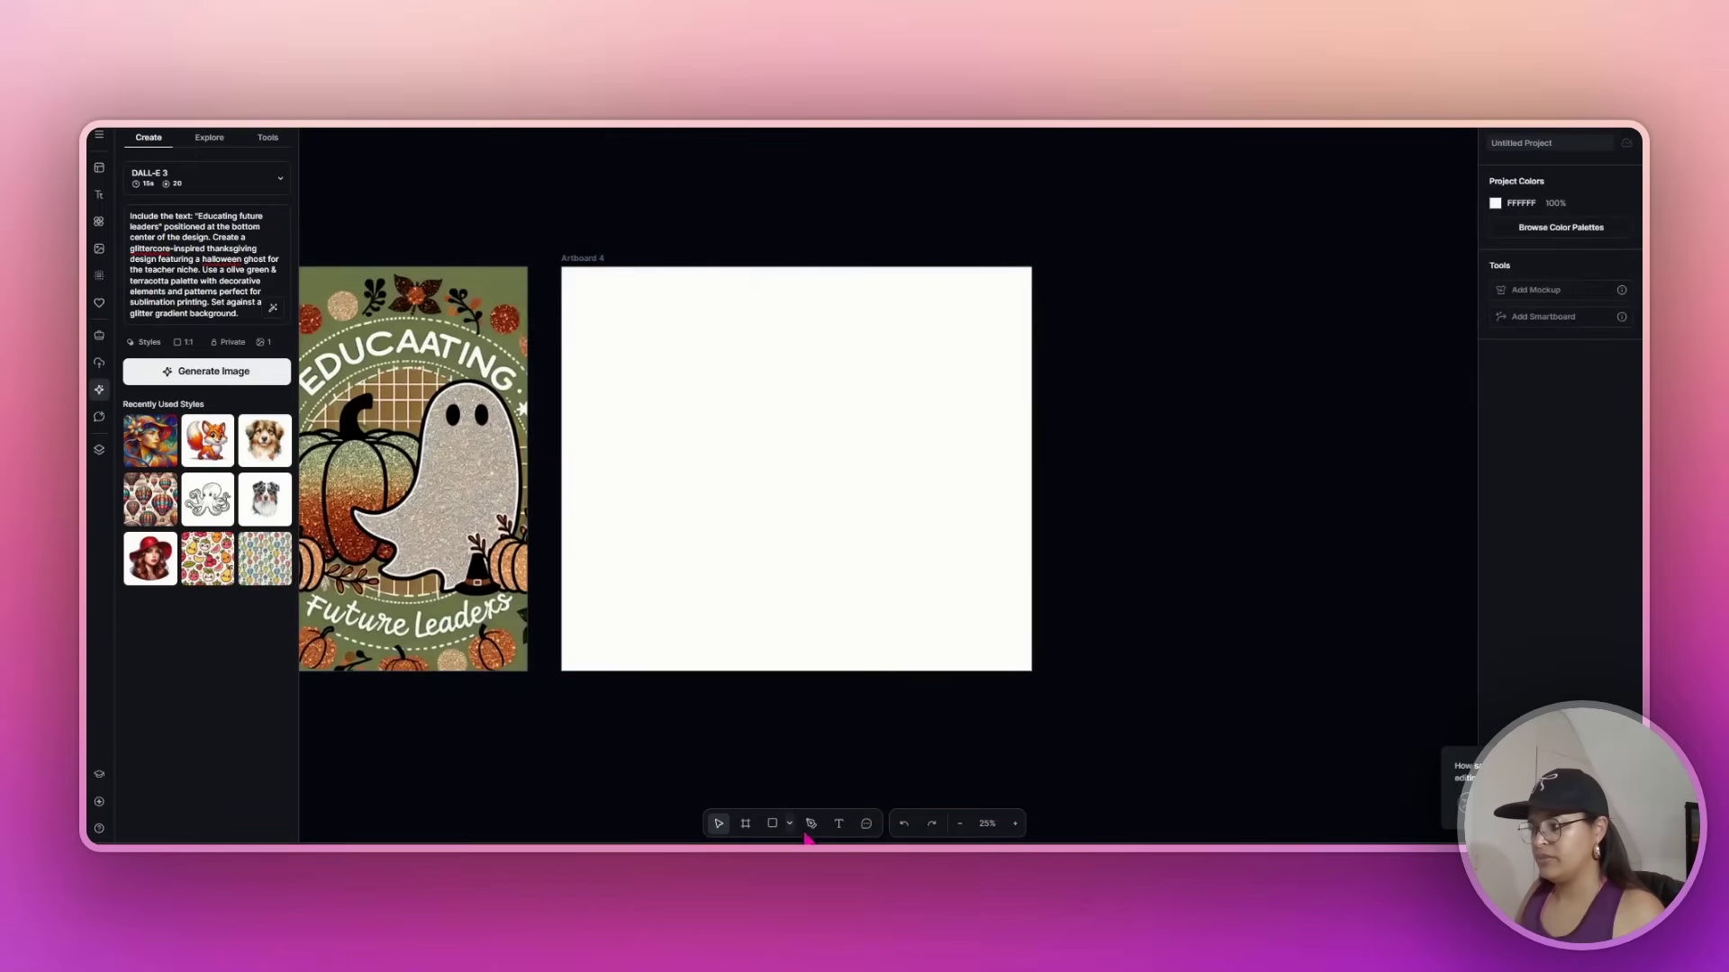
pyautogui.click(902, 824)
pyautogui.click(903, 823)
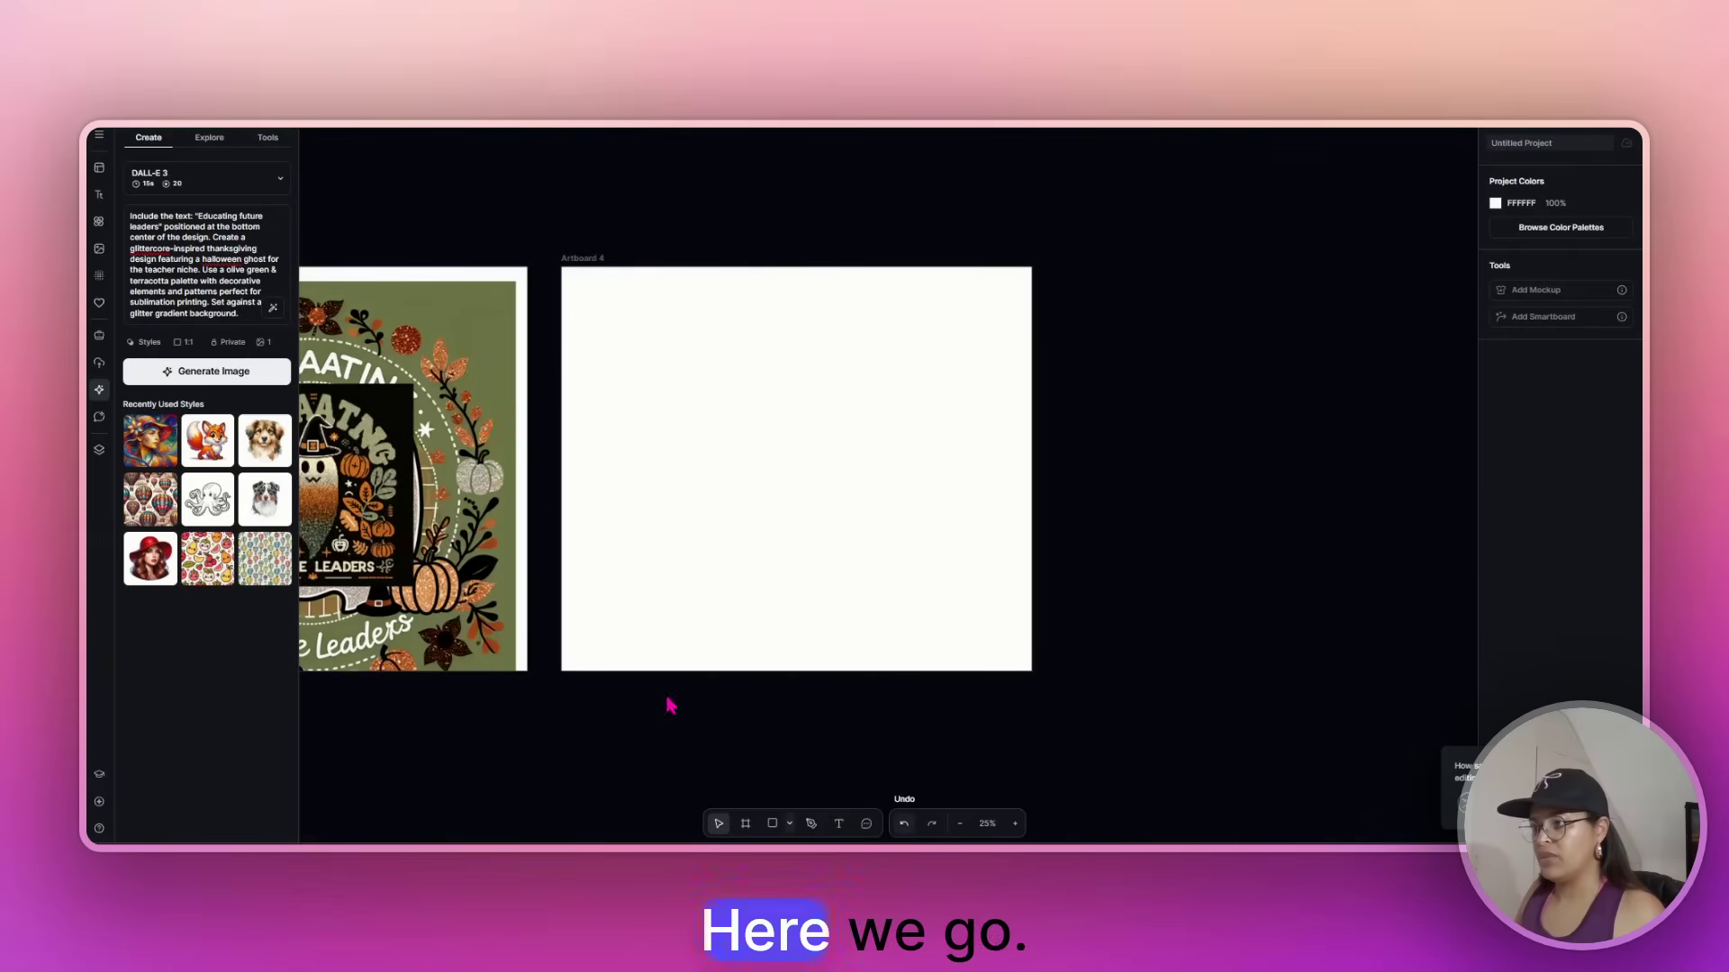
# Move the second generated ghost image onto Artboard 4 and enlarge it to the artboard's full width
pyautogui.moveTo(375, 508); pyautogui.dragTo(671, 368)
pyautogui.moveTo(765, 471); pyautogui.dragTo(1032, 737)
# Copy the complete "Educating future leaders" prompt and switch to Abacus.AI
pyautogui.click(142, 218)
pyautogui.hotkey('ctrl', 'a')
pyautogui.hotkey('ctrl', 'c')
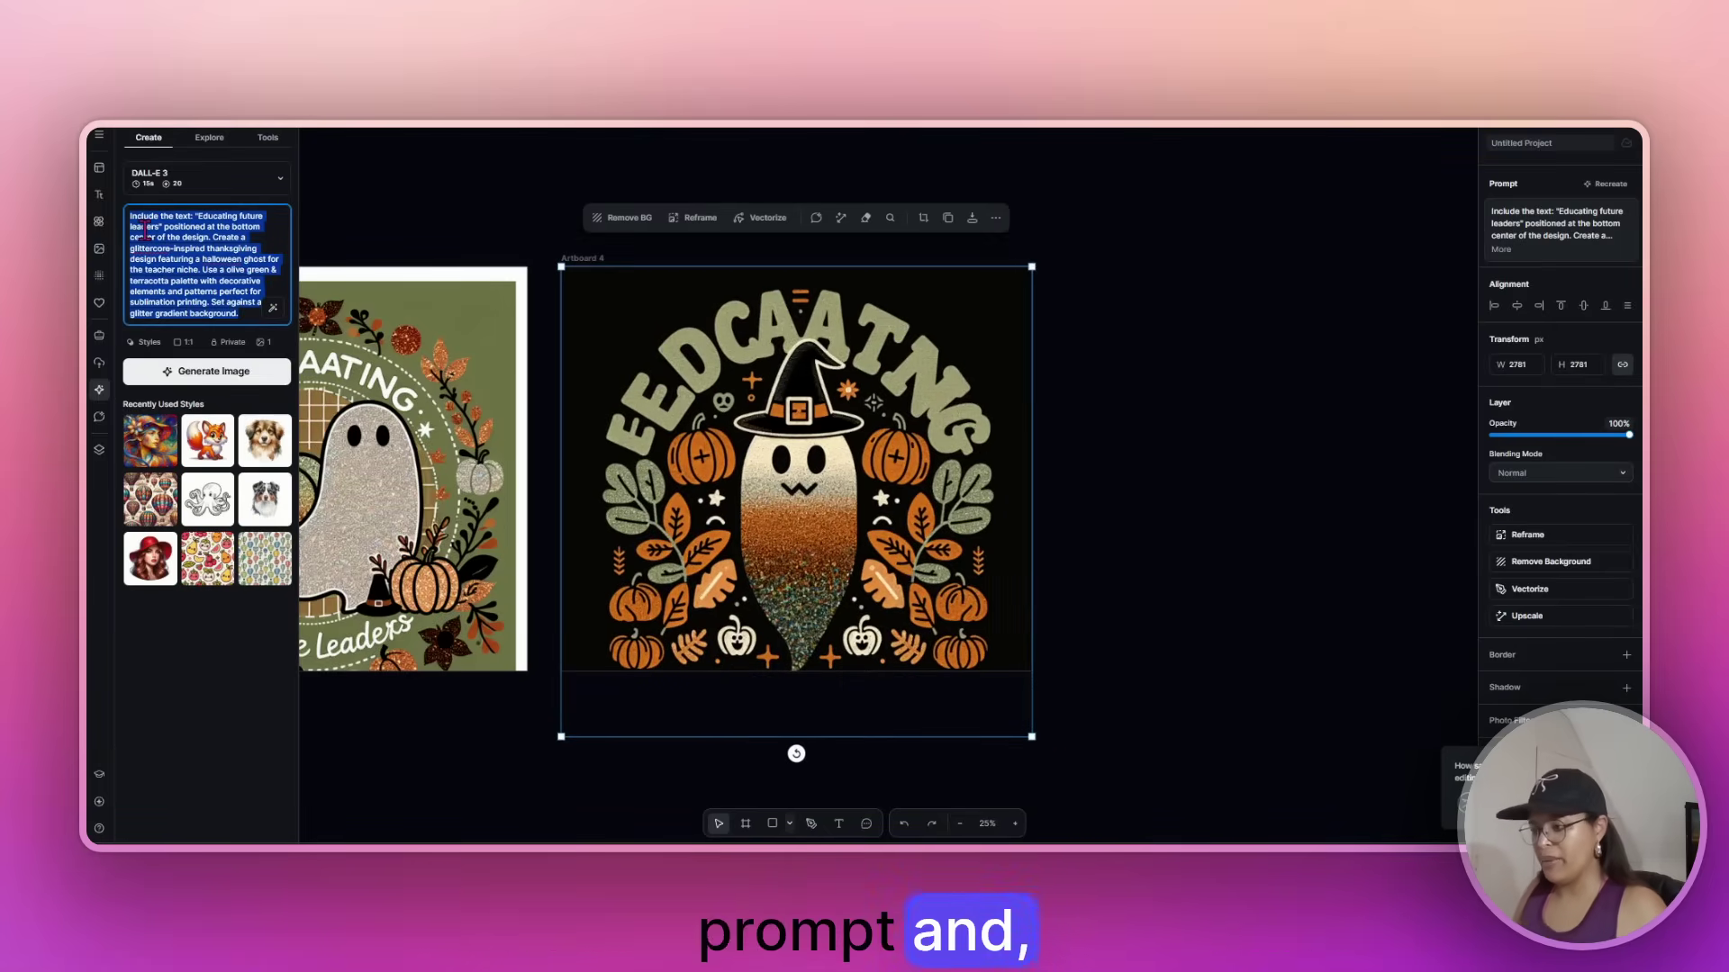
pyautogui.click(866, 780)
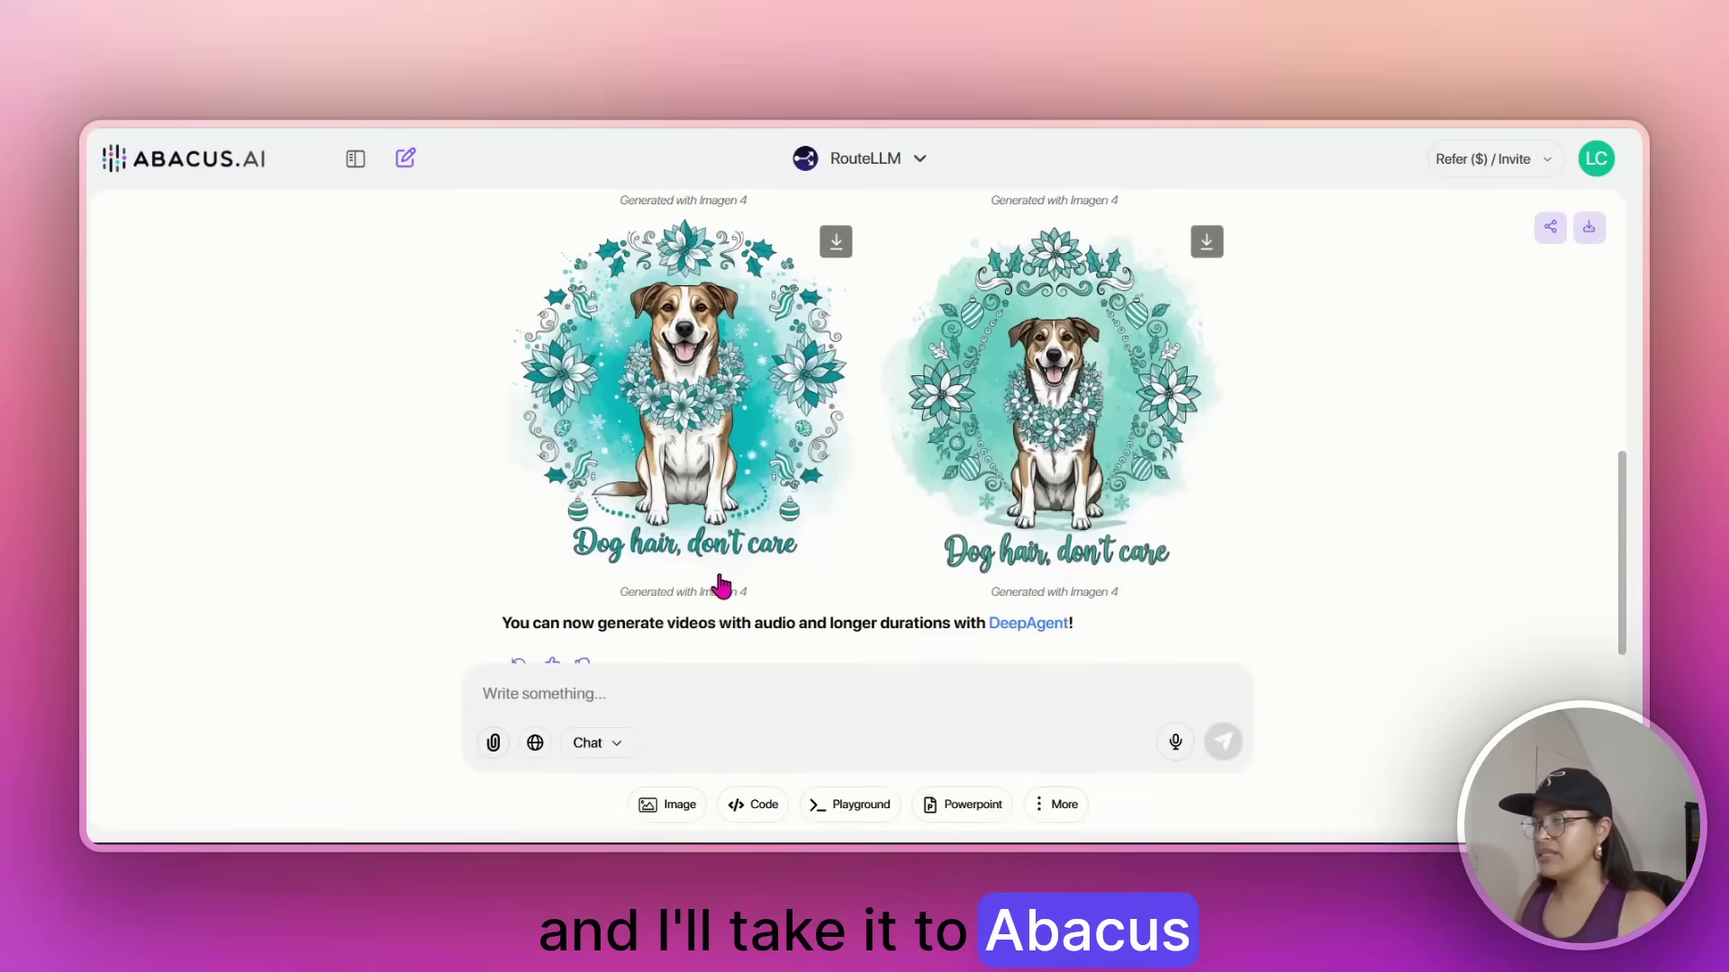
# Generate four images from the copied prompt using the Seedream 4.0 image model
pyautogui.click(681, 803)
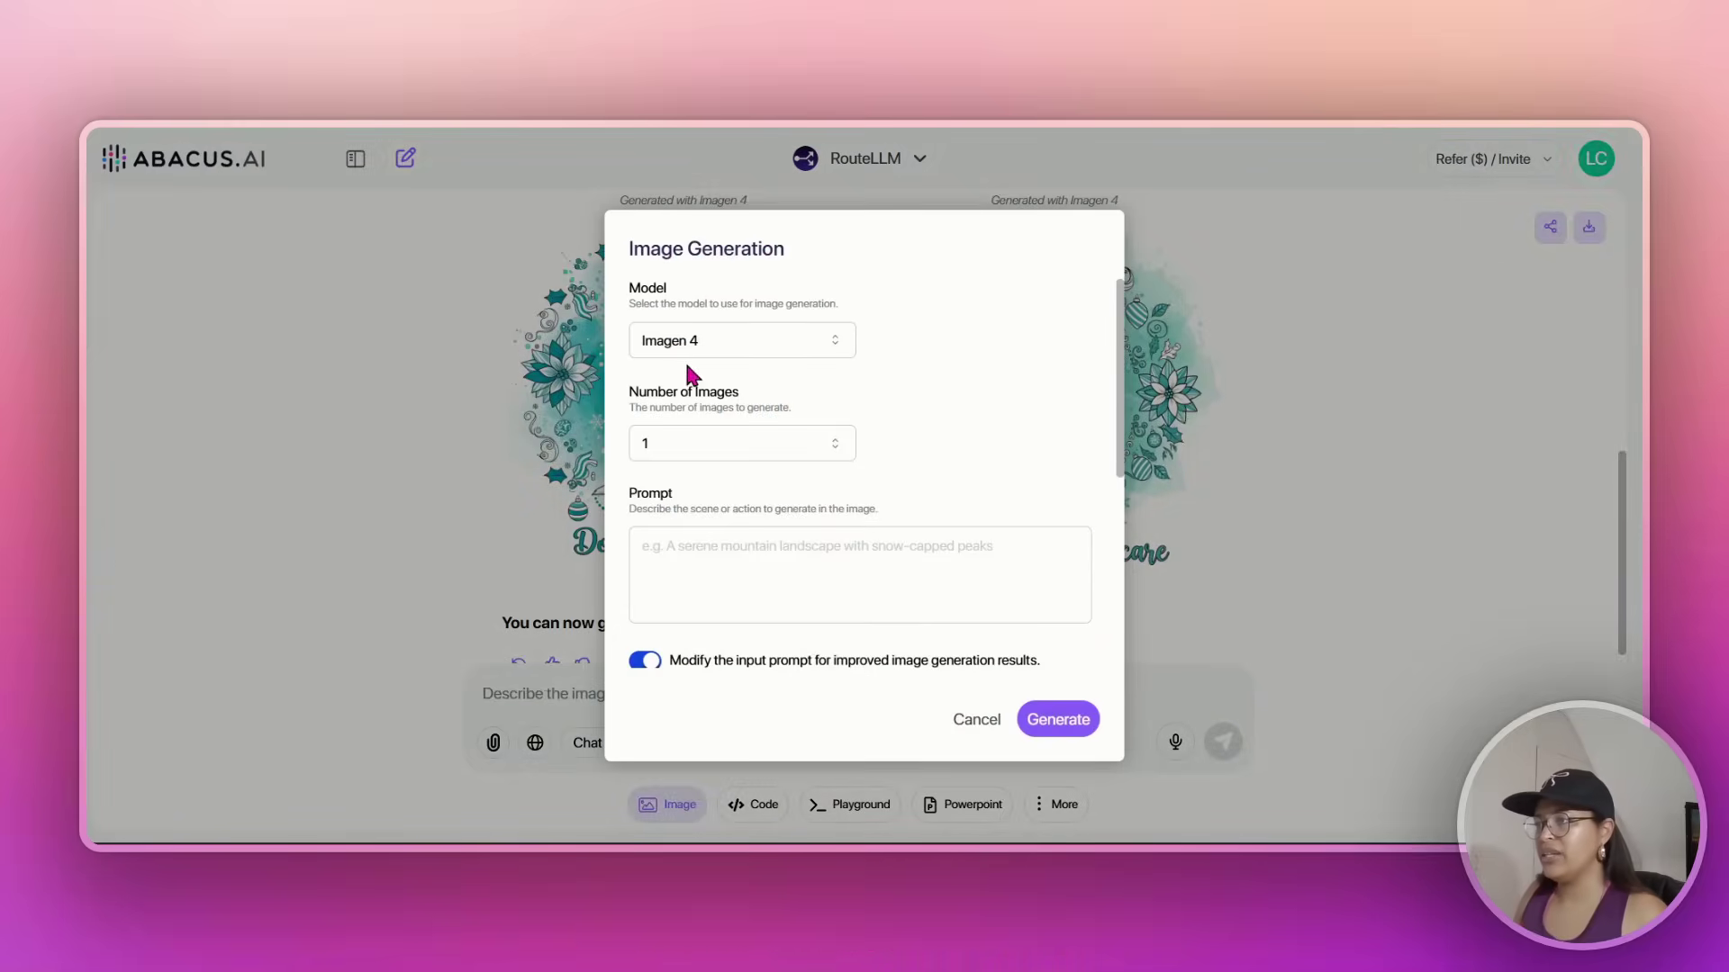
pyautogui.click(709, 340)
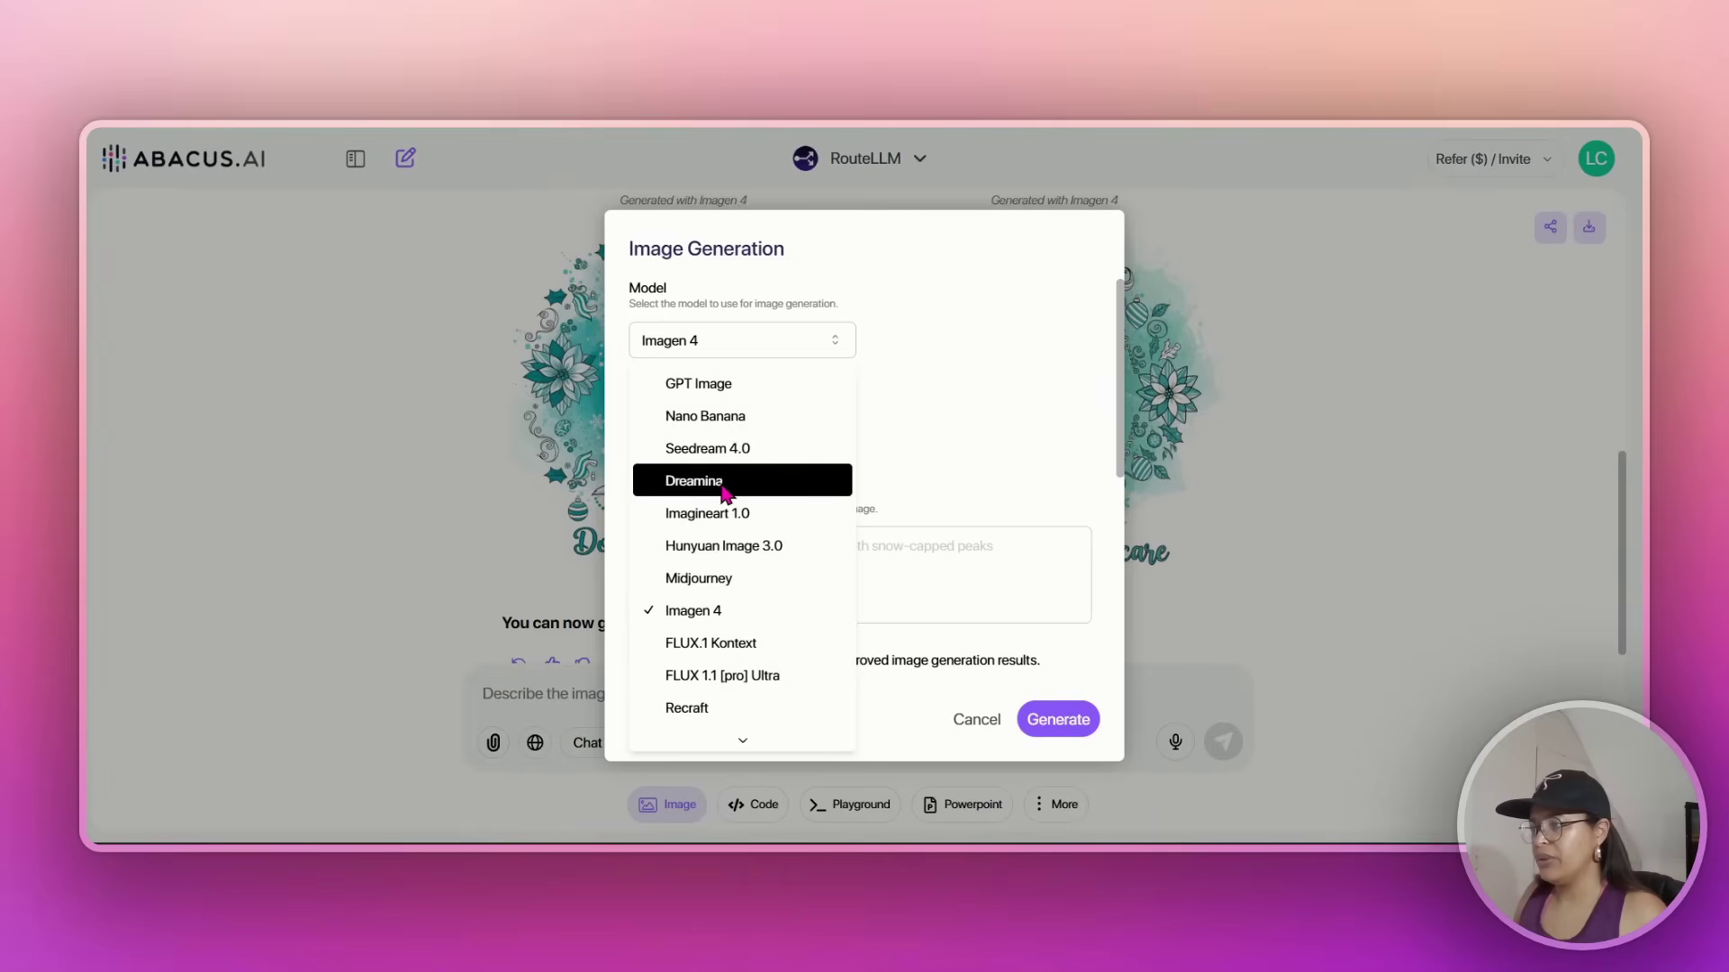
pyautogui.click(729, 449)
pyautogui.click(689, 662)
pyautogui.hotkey('ctrl', 'v')
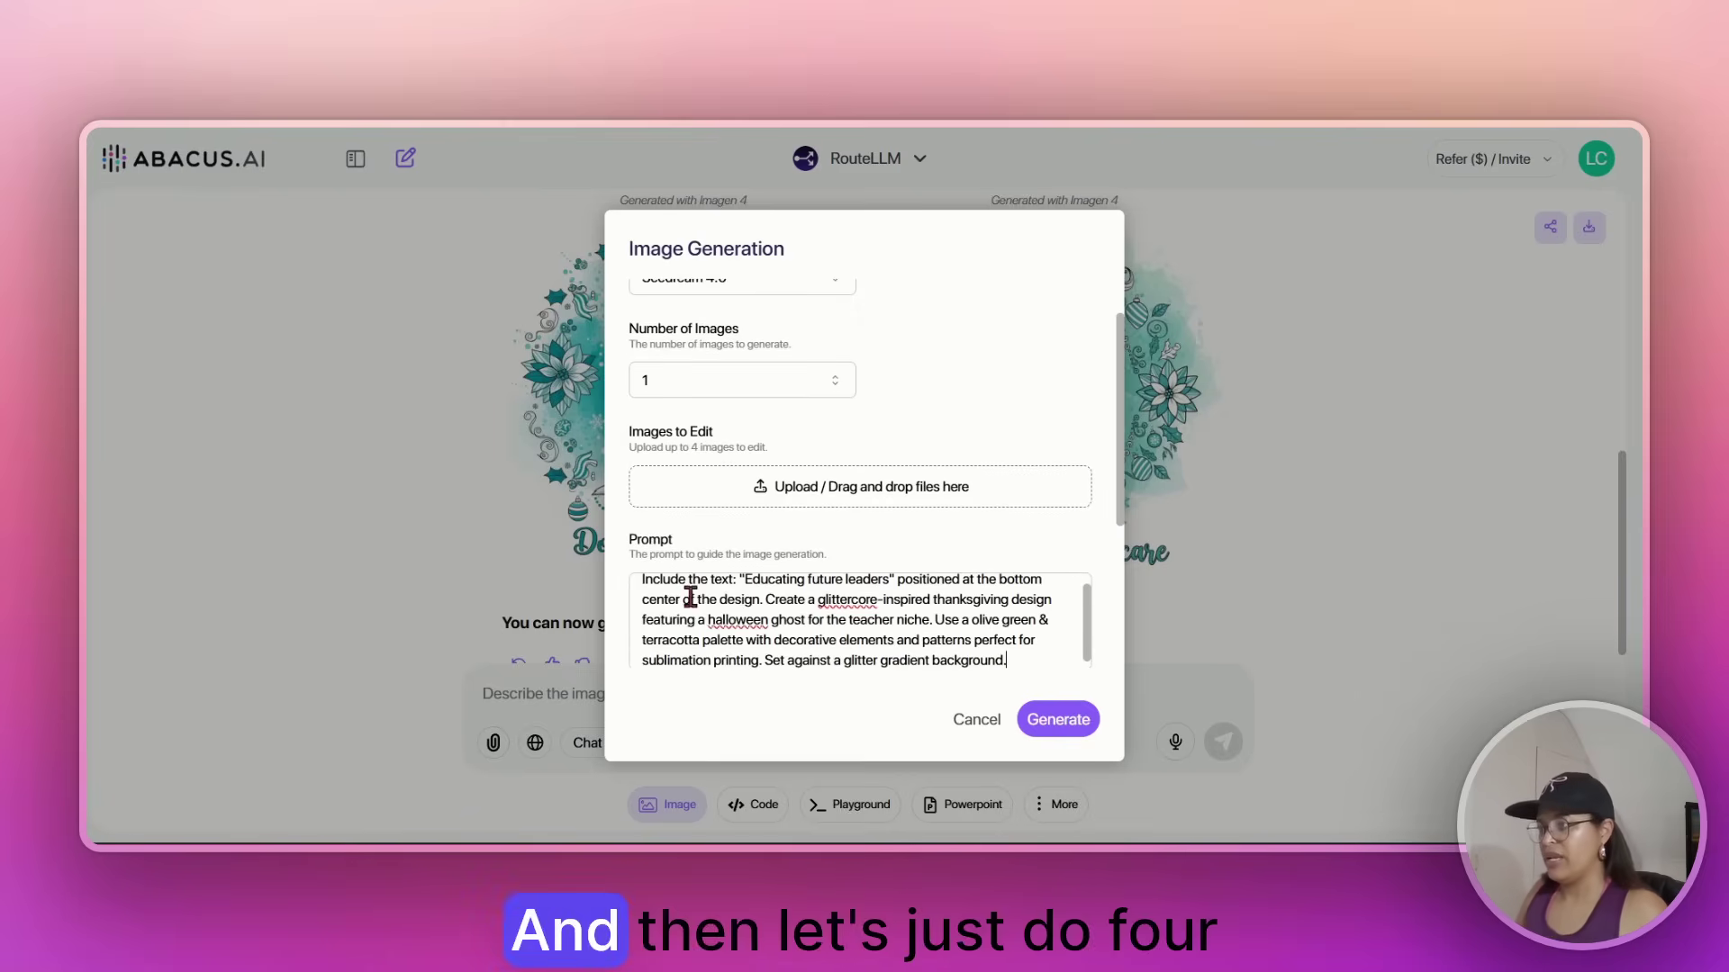
pyautogui.click(714, 378)
pyautogui.click(701, 531)
pyautogui.click(1058, 720)
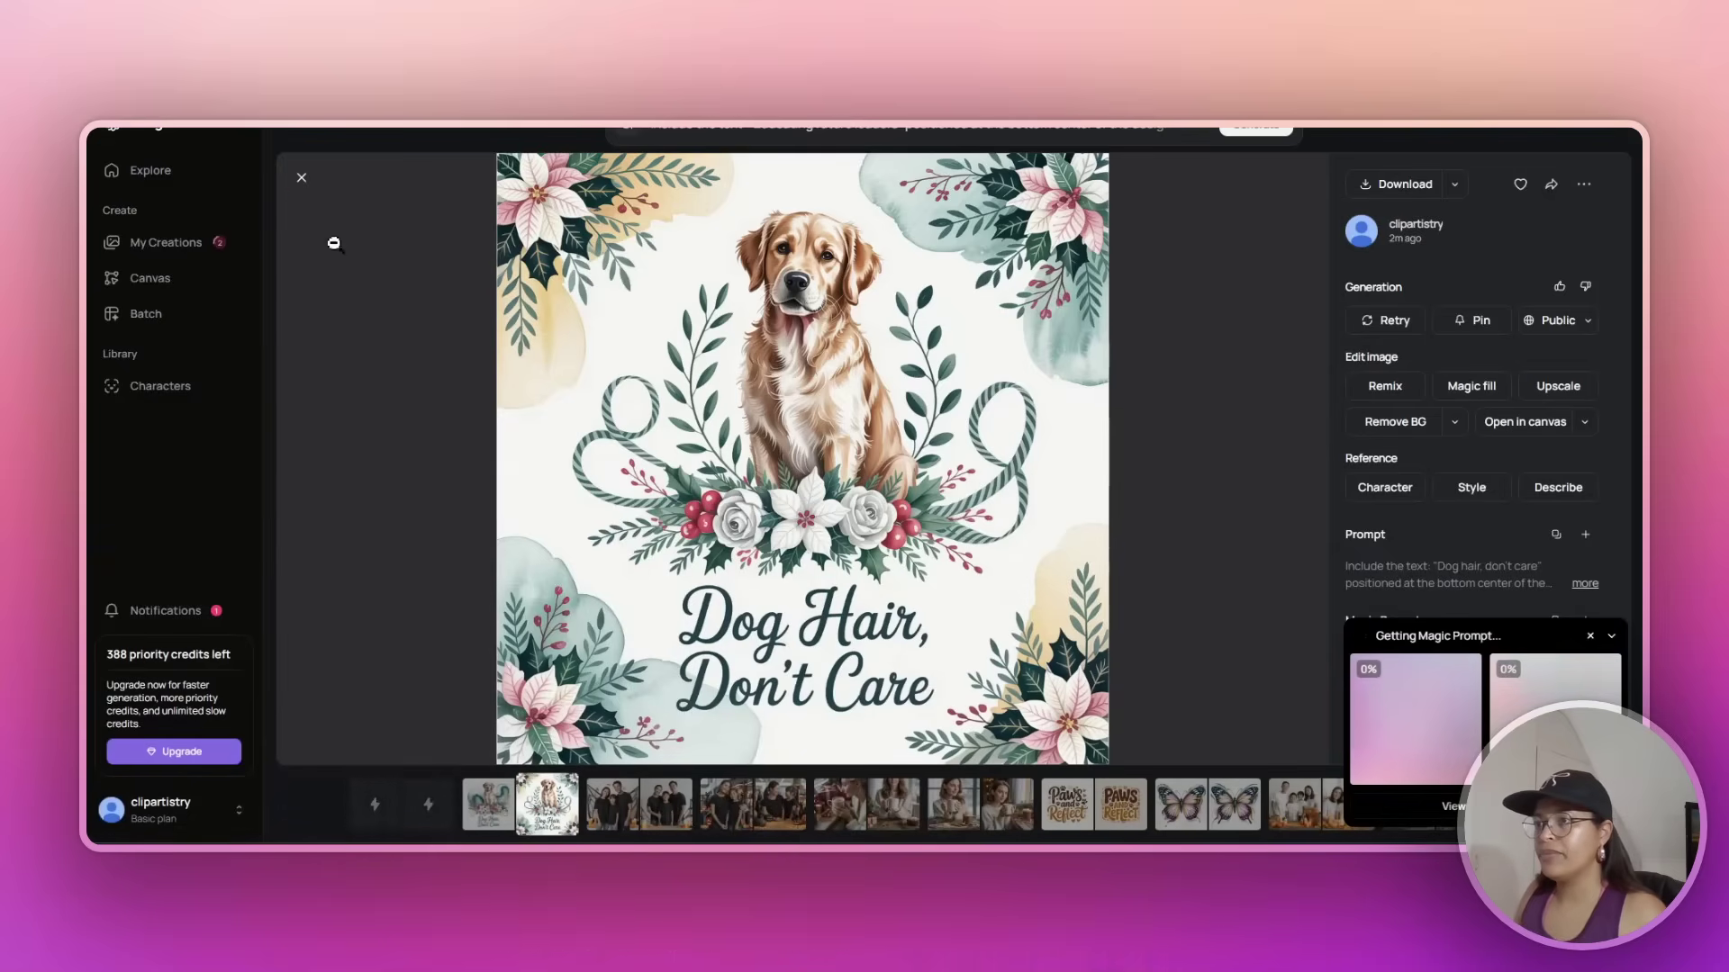
# Switch to Ideogram and examine the generated "Educating Future Leaders" ghost design with the olive green background
pyautogui.click(301, 177)
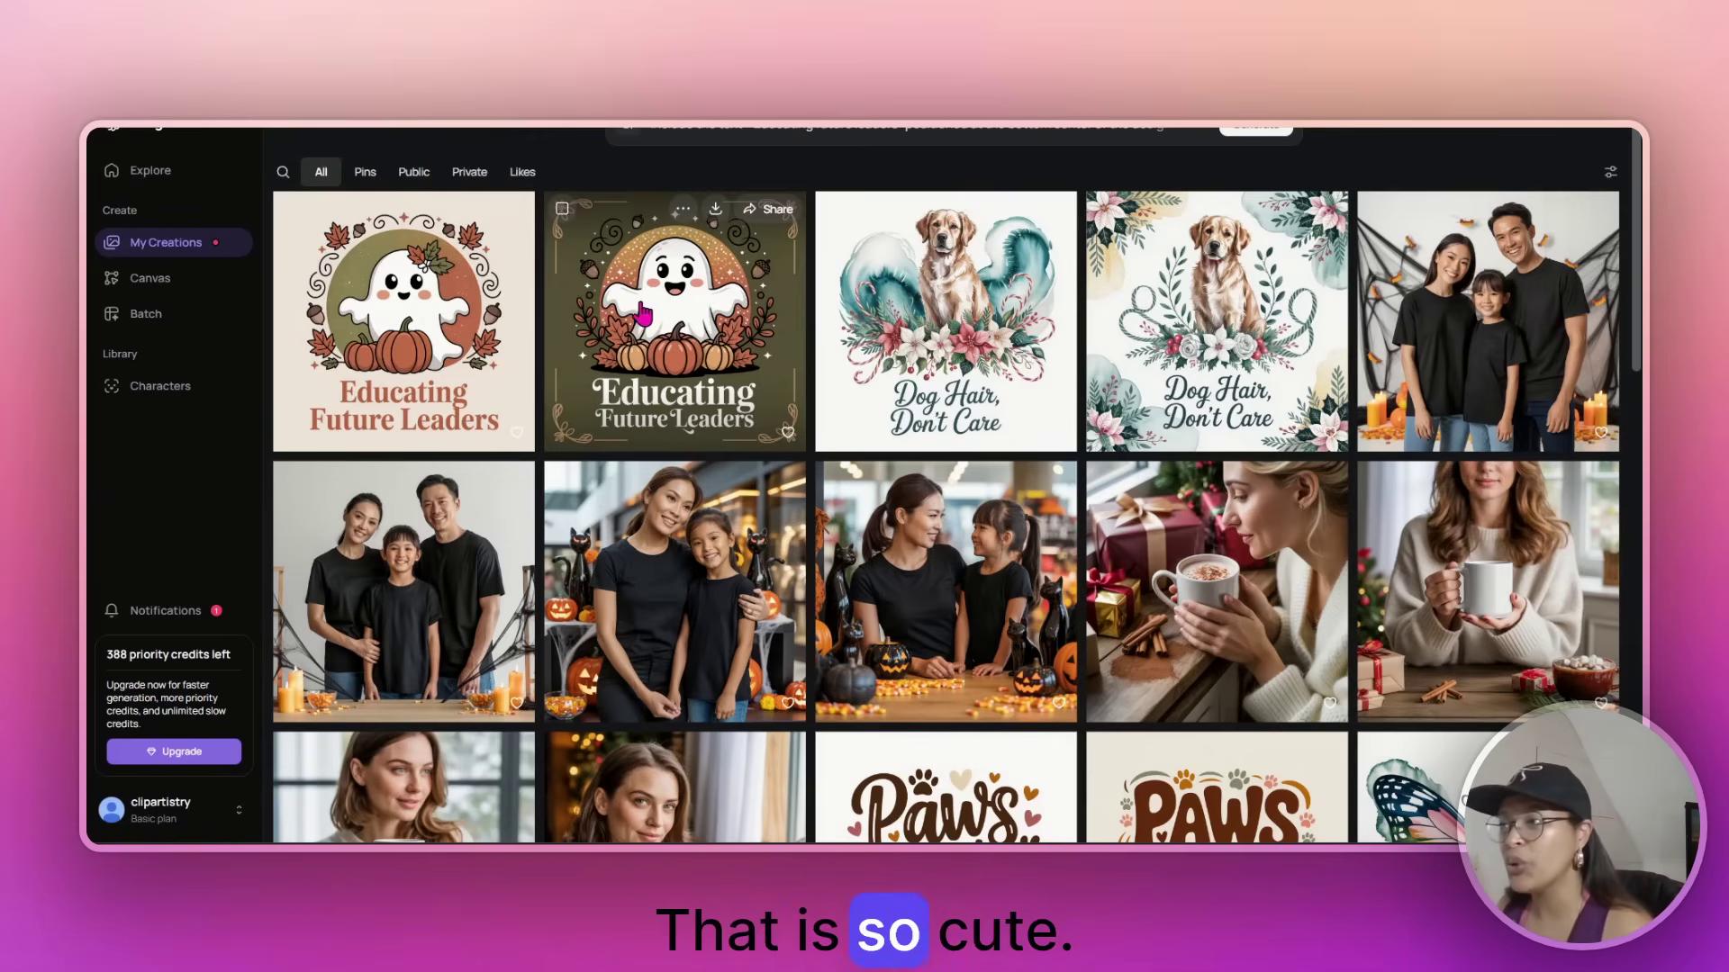
pyautogui.click(648, 339)
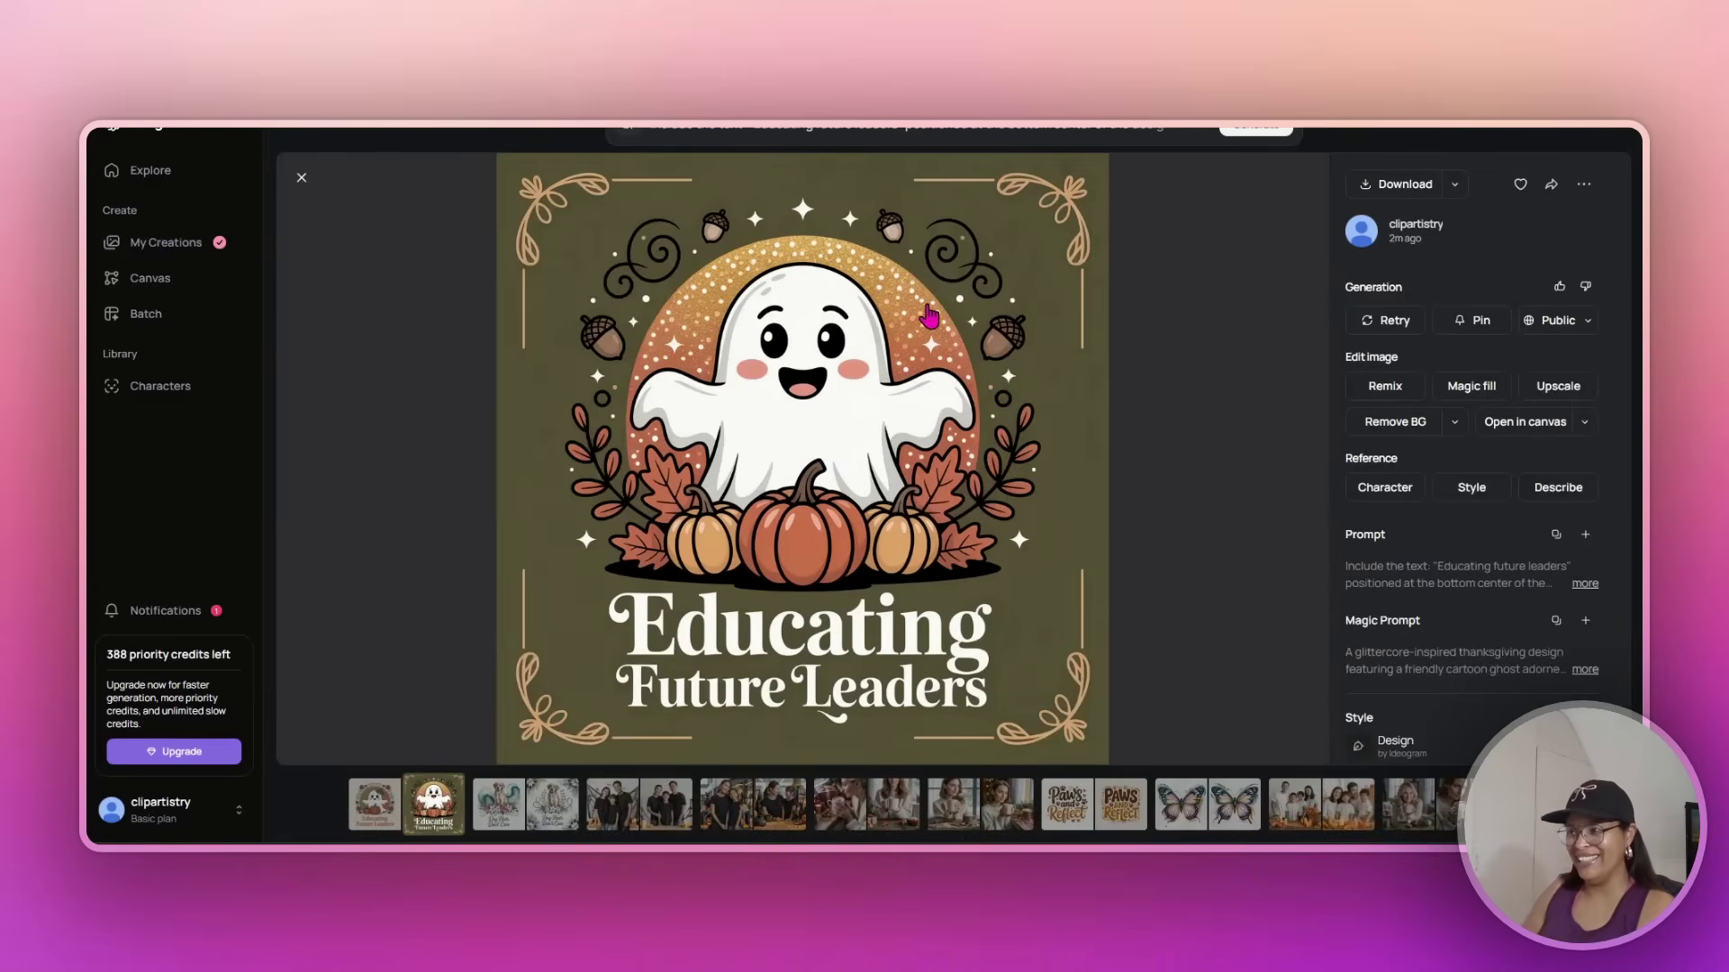
pyautogui.click(298, 173)
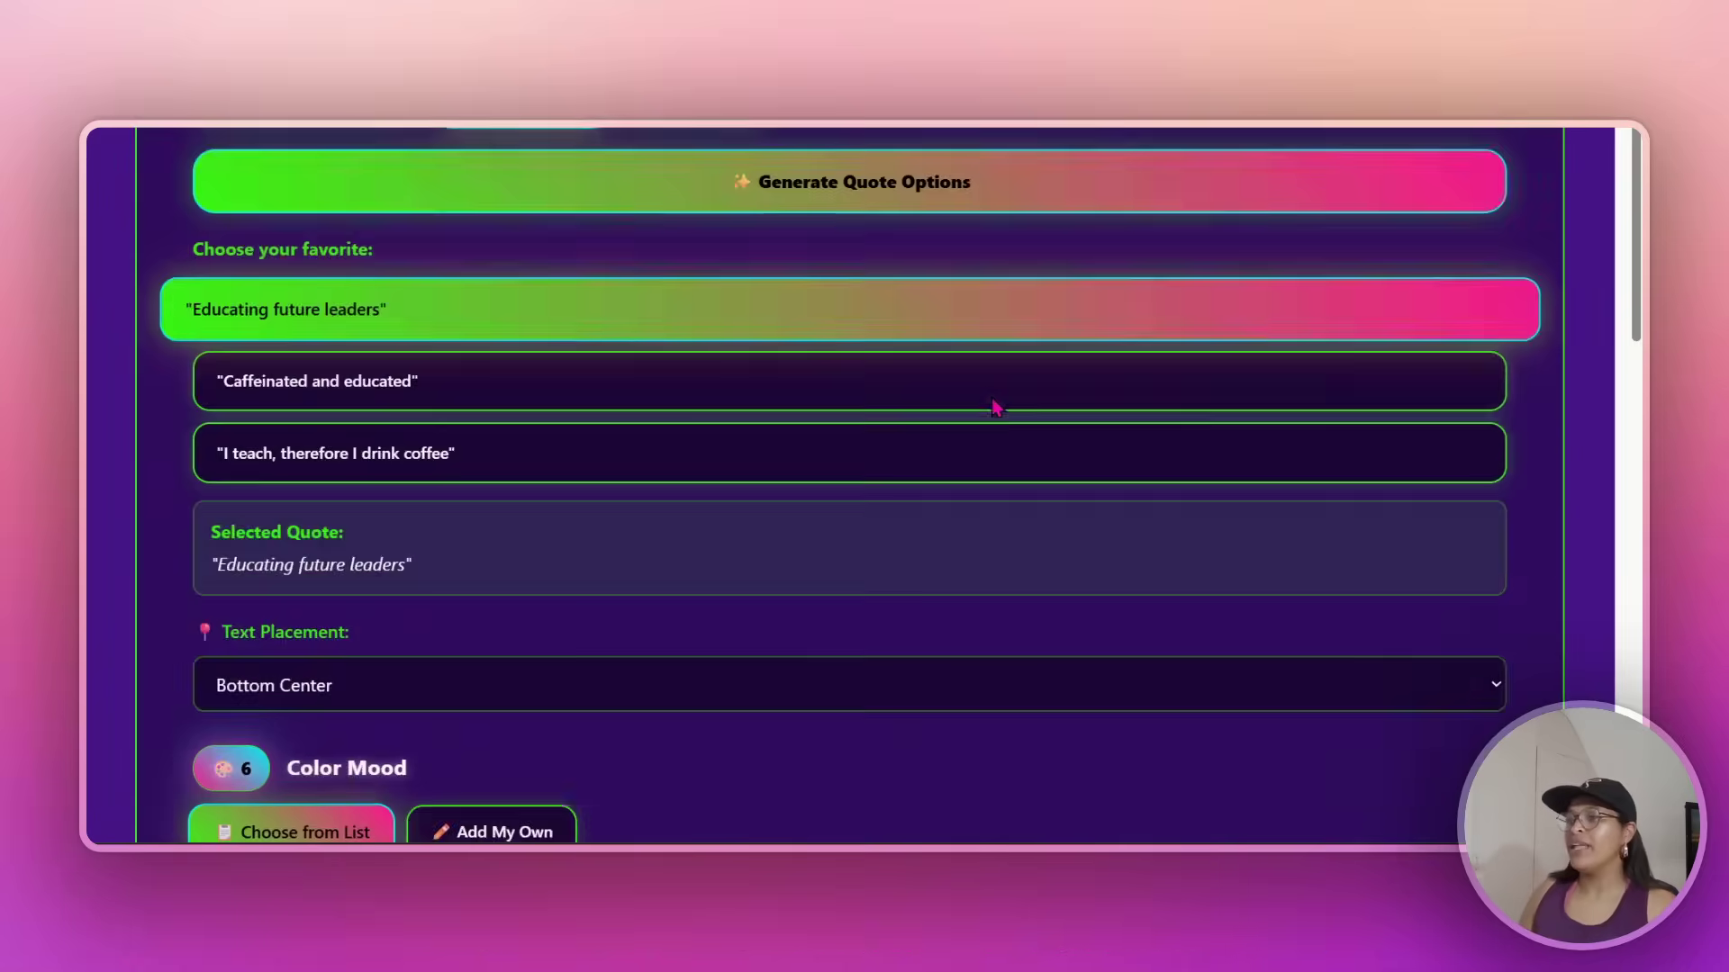
# Review TumblerSpark's quote, color mood, background style and variation count options, along with the generated "Educating future leaders" prompts
pyautogui.scroll(-4, 997, 408)
pyautogui.scroll(-5, 945, 409)
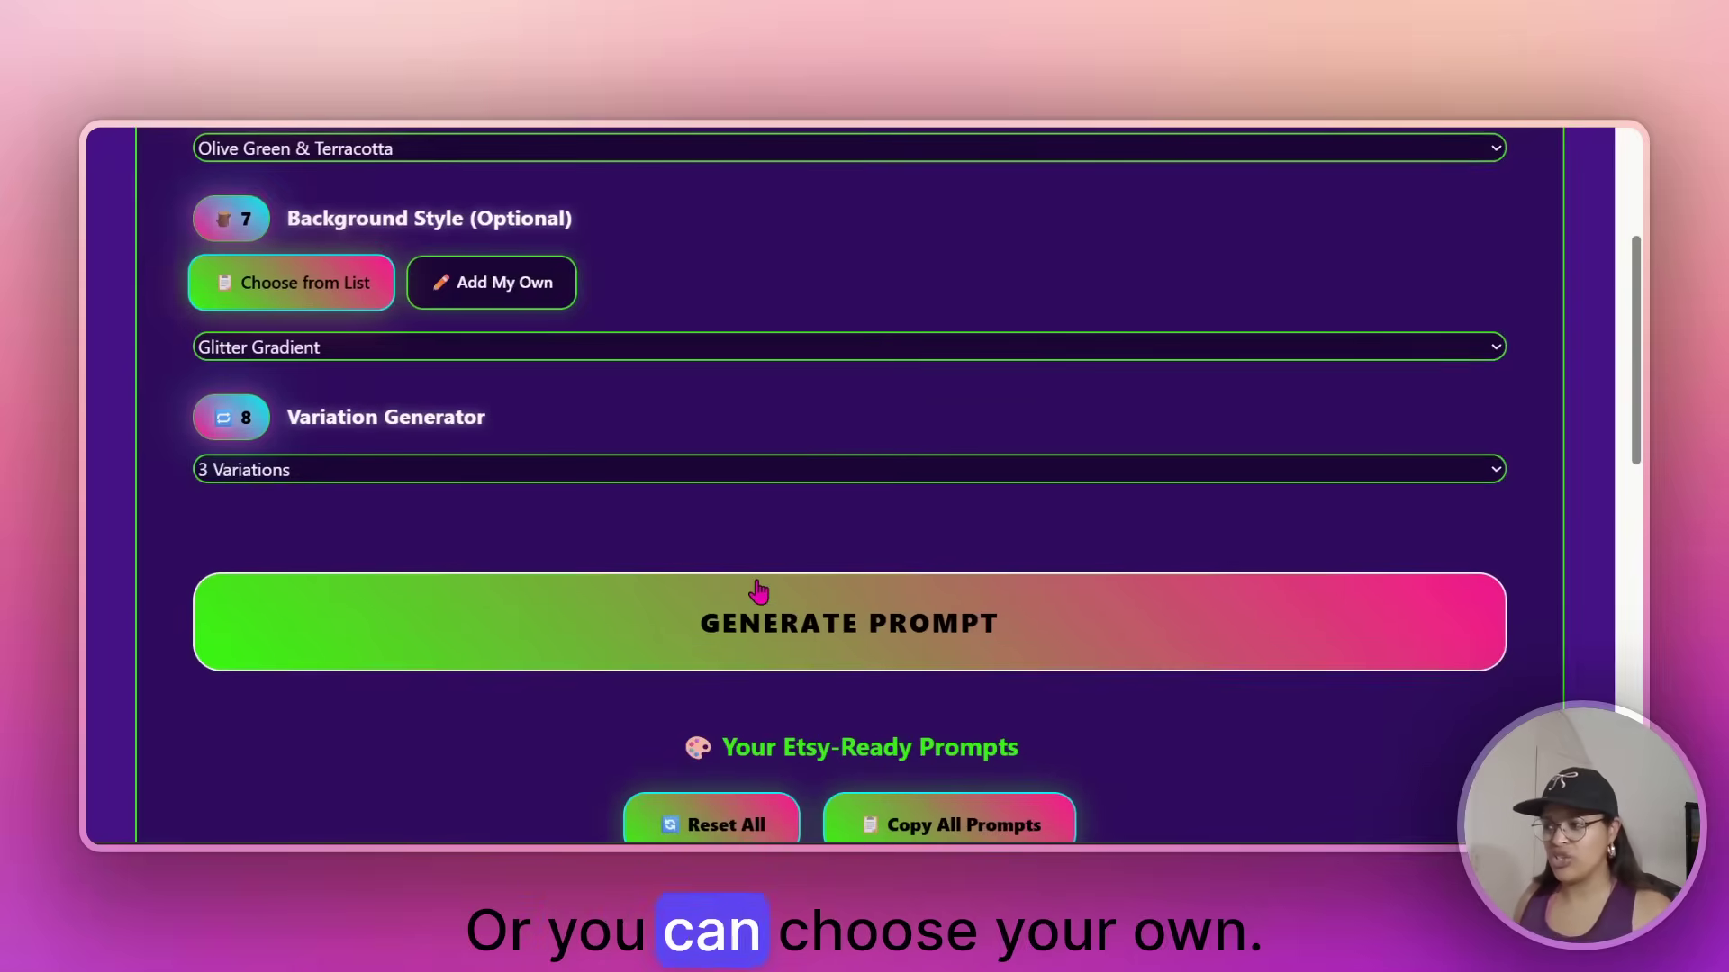
pyautogui.click(760, 490)
pyautogui.scroll(4, 780, 551)
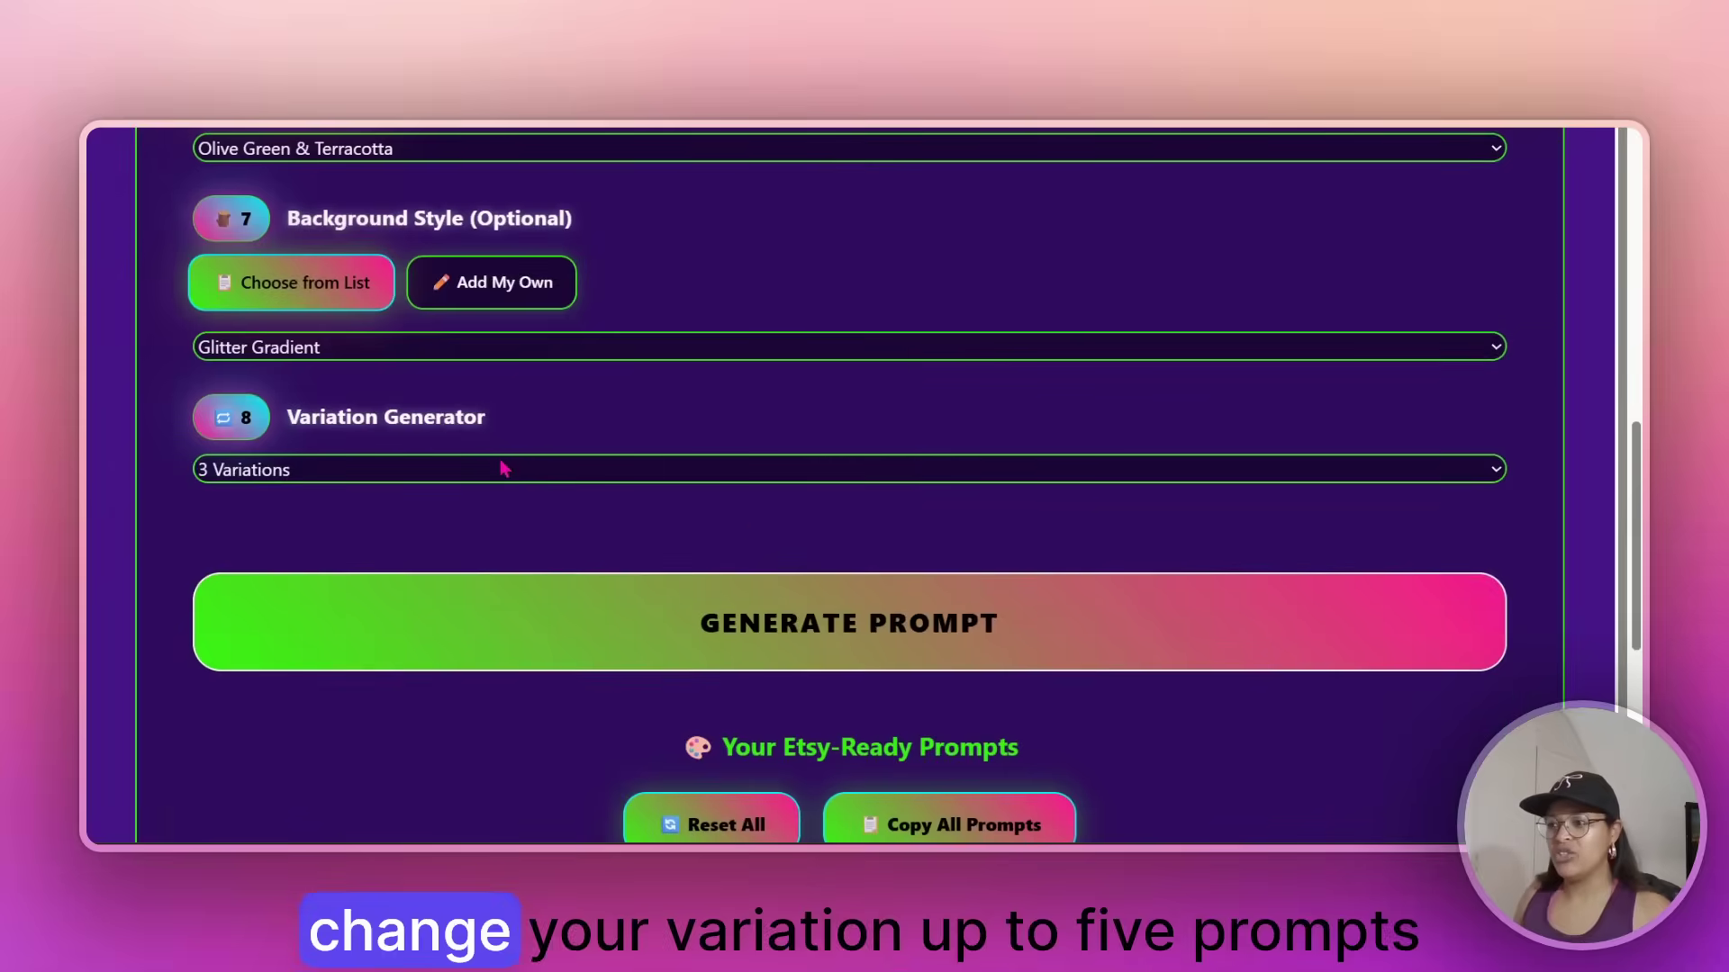
pyautogui.click(497, 468)
pyautogui.click(299, 642)
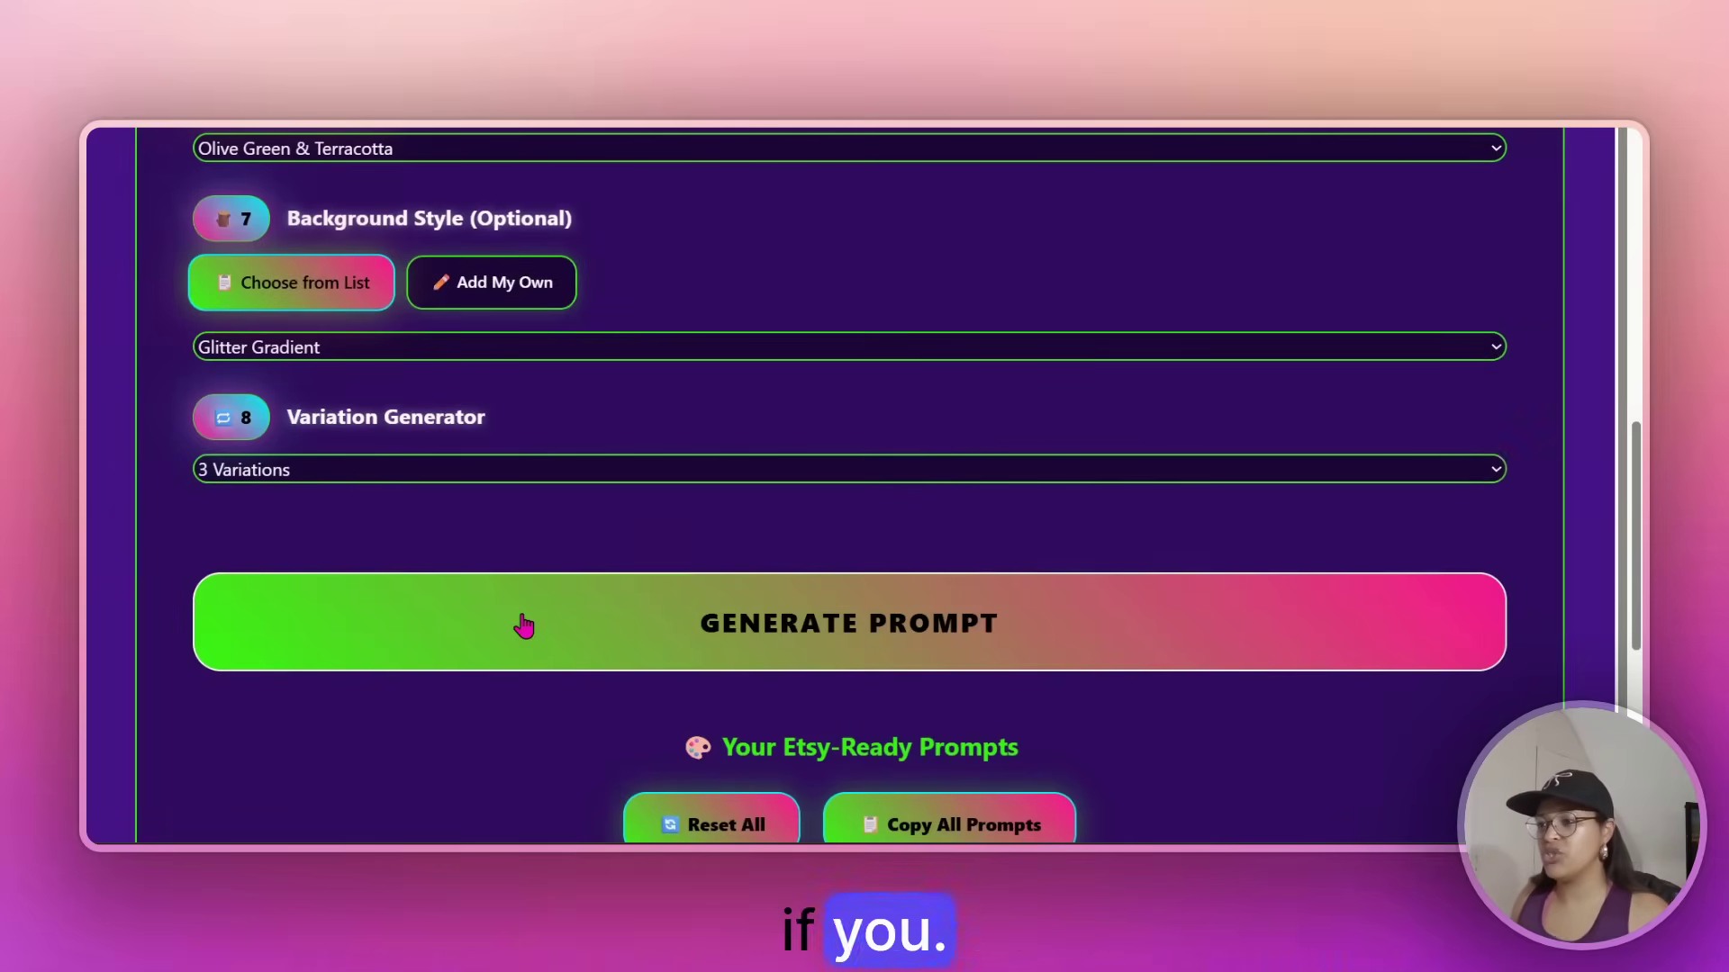
pyautogui.click(513, 617)
pyautogui.scroll(-4, 540, 522)
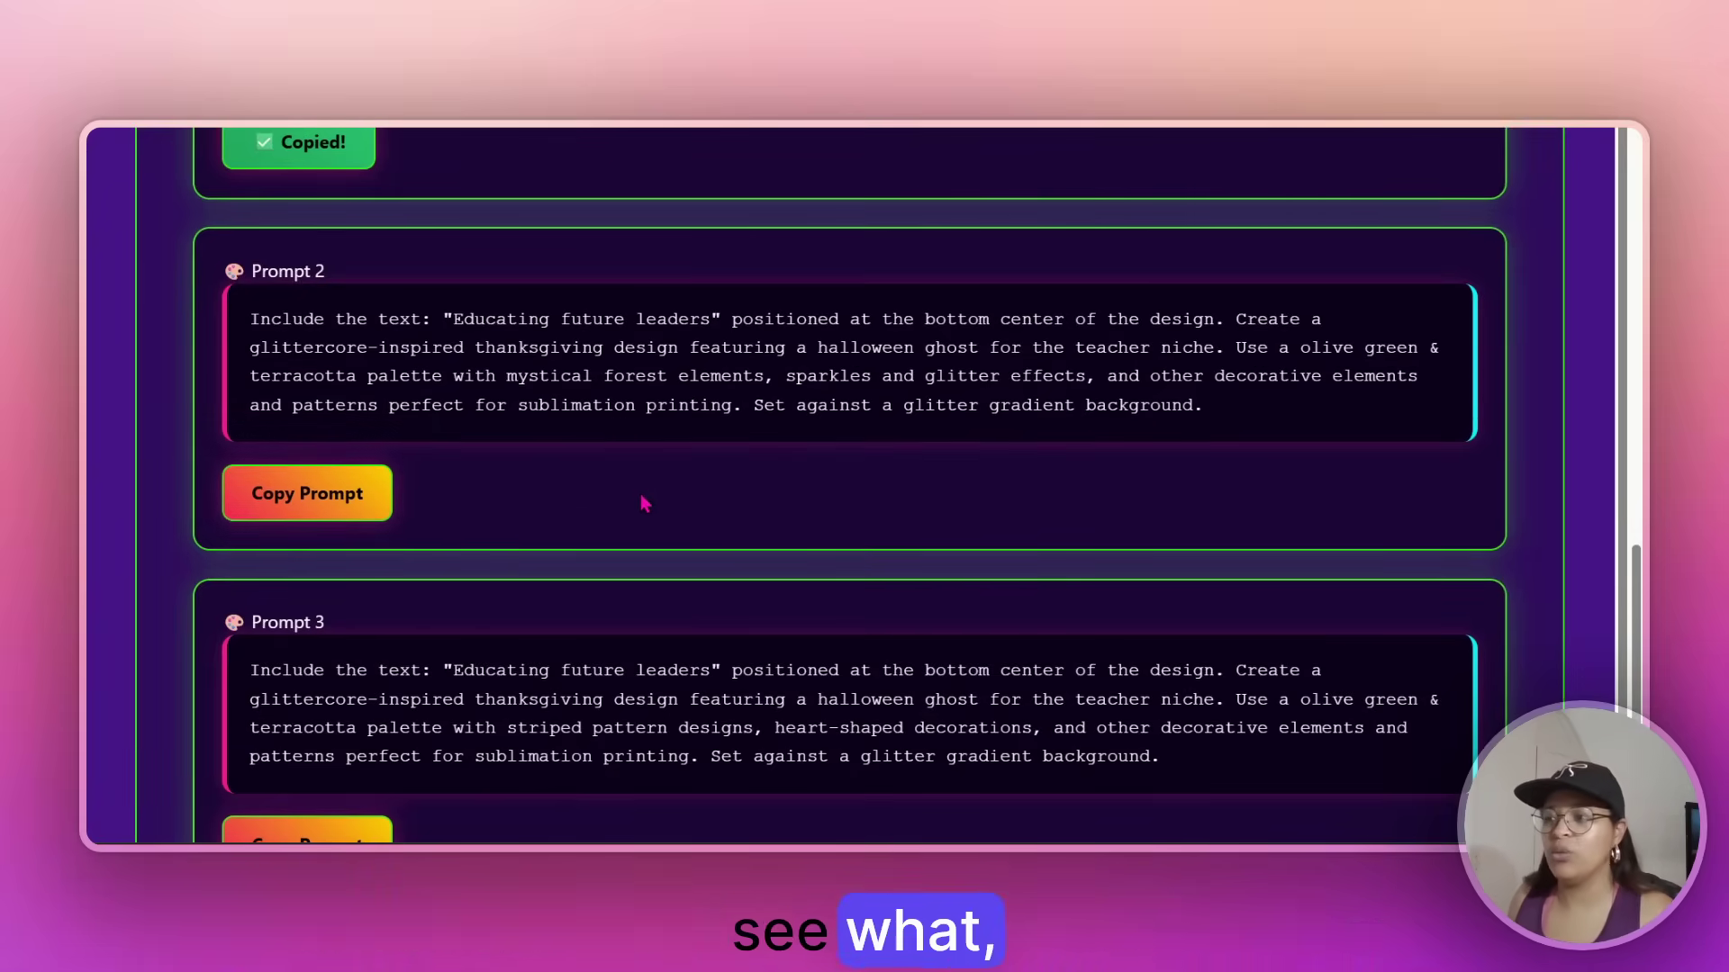
pyautogui.scroll(6, 646, 497)
pyautogui.scroll(12, 646, 495)
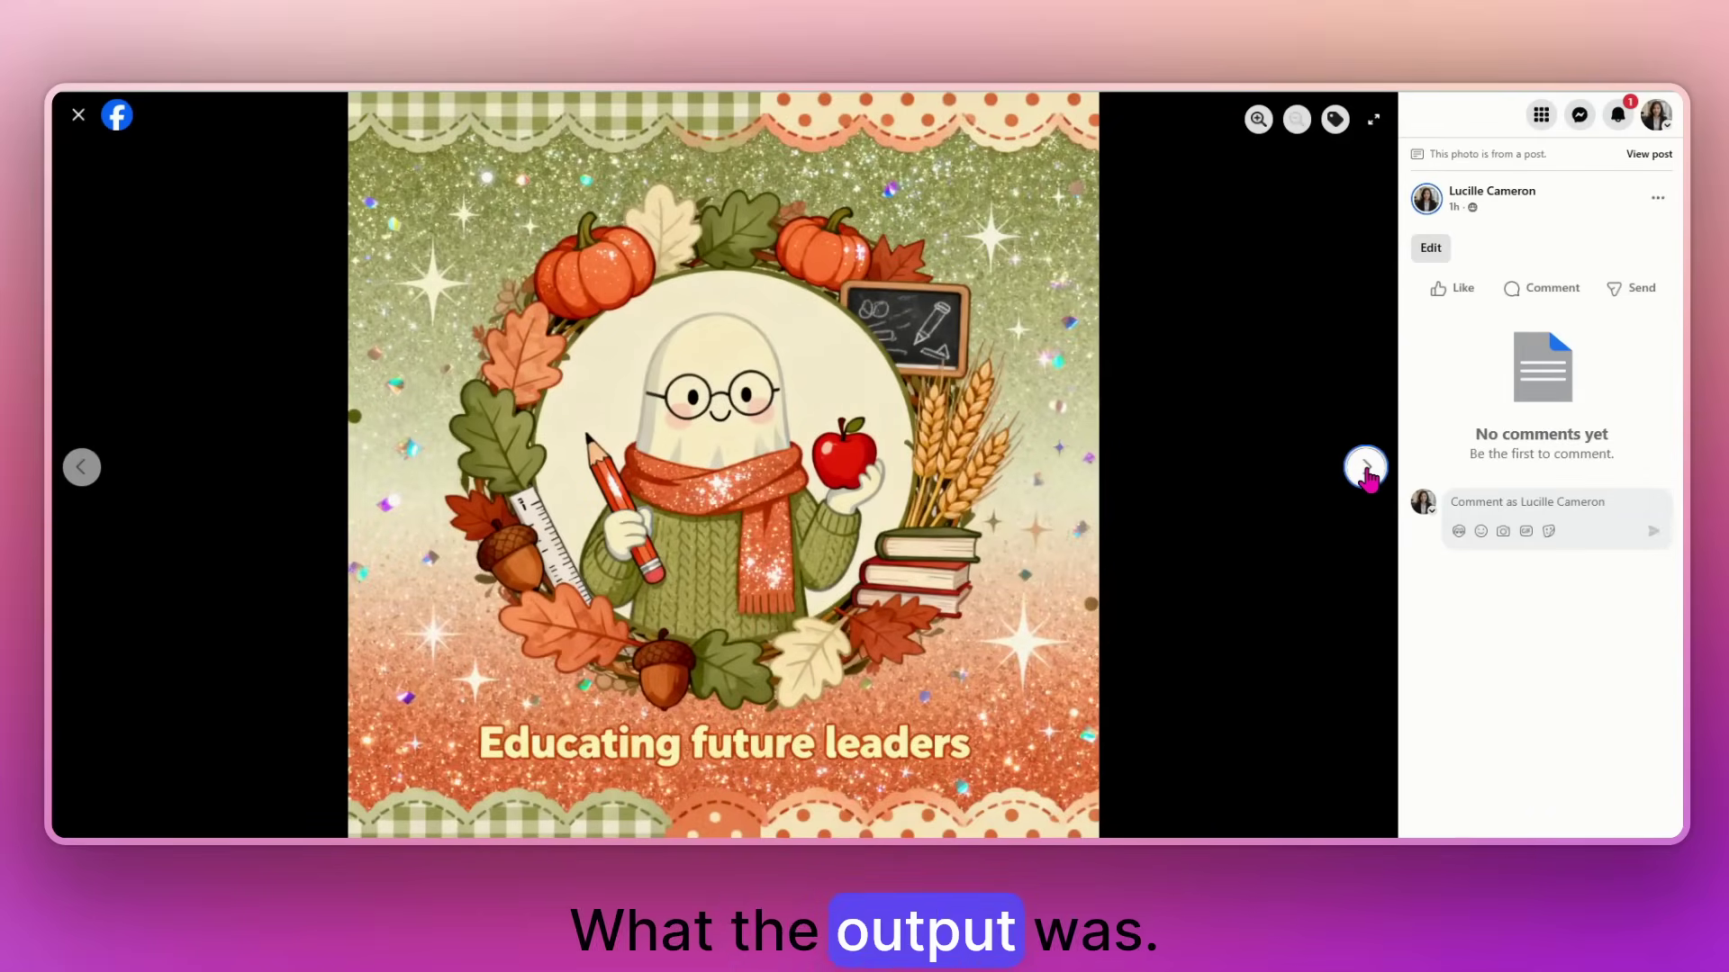
# Browse the posted "Educating future leaders" ghost images on Facebook and compare their wreaths, backgrounds and text placement
pyautogui.click(1368, 469)
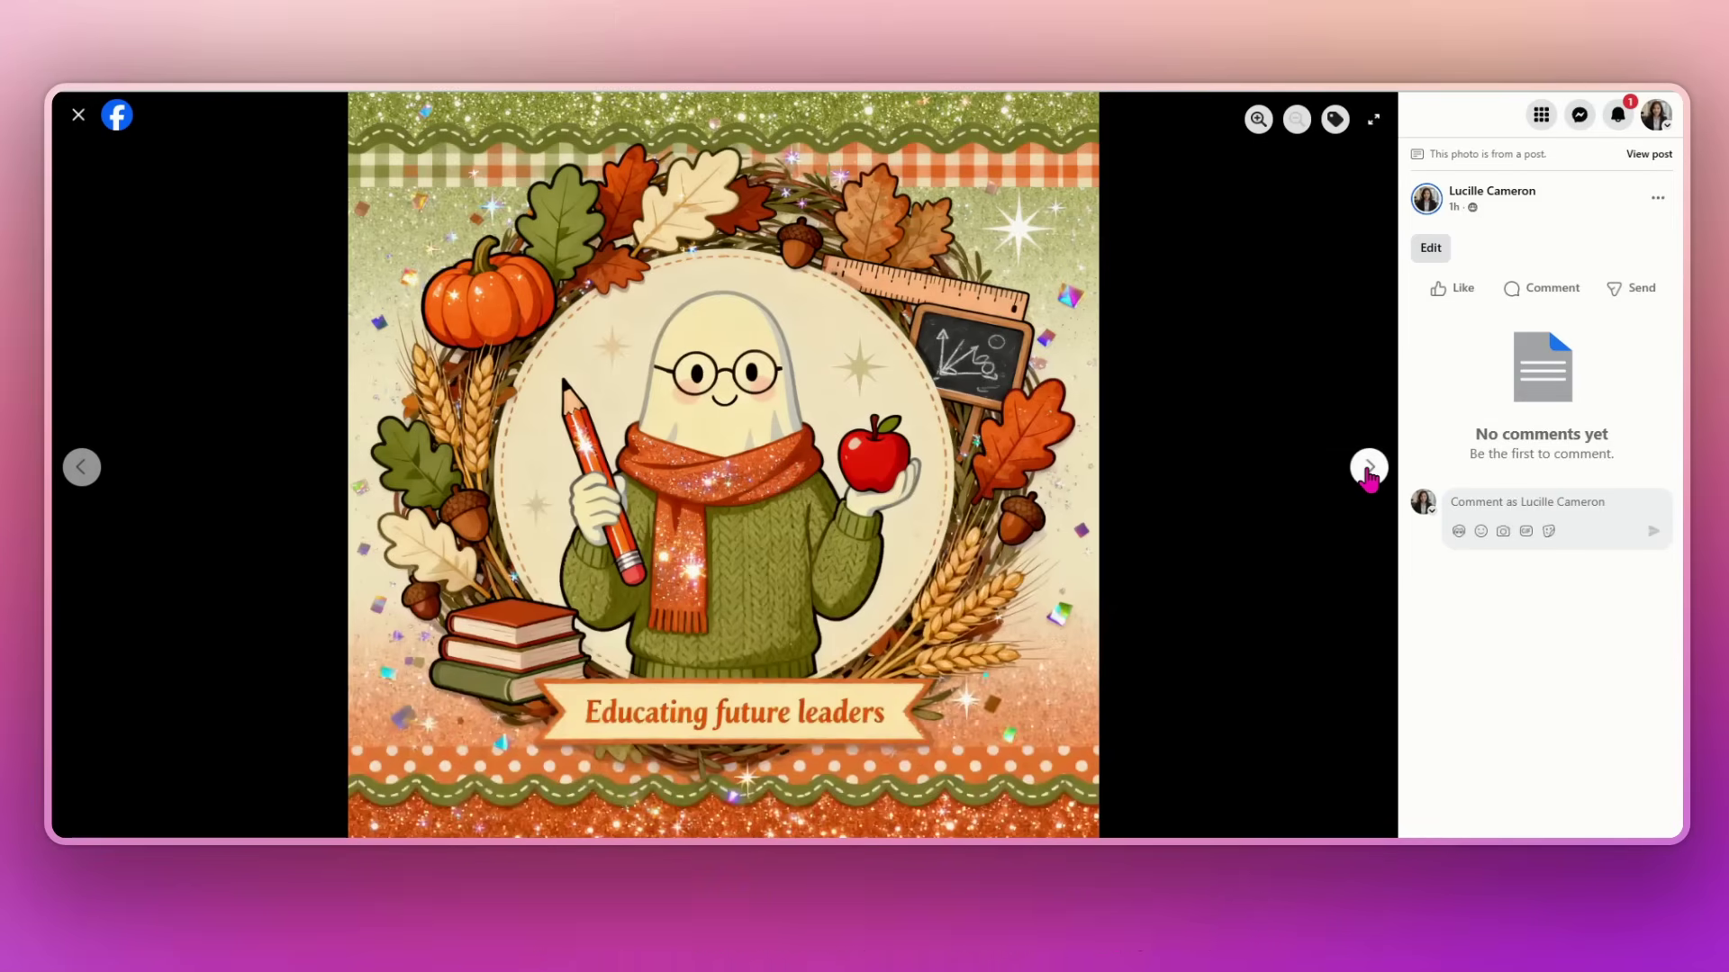
pyautogui.click(1368, 468)
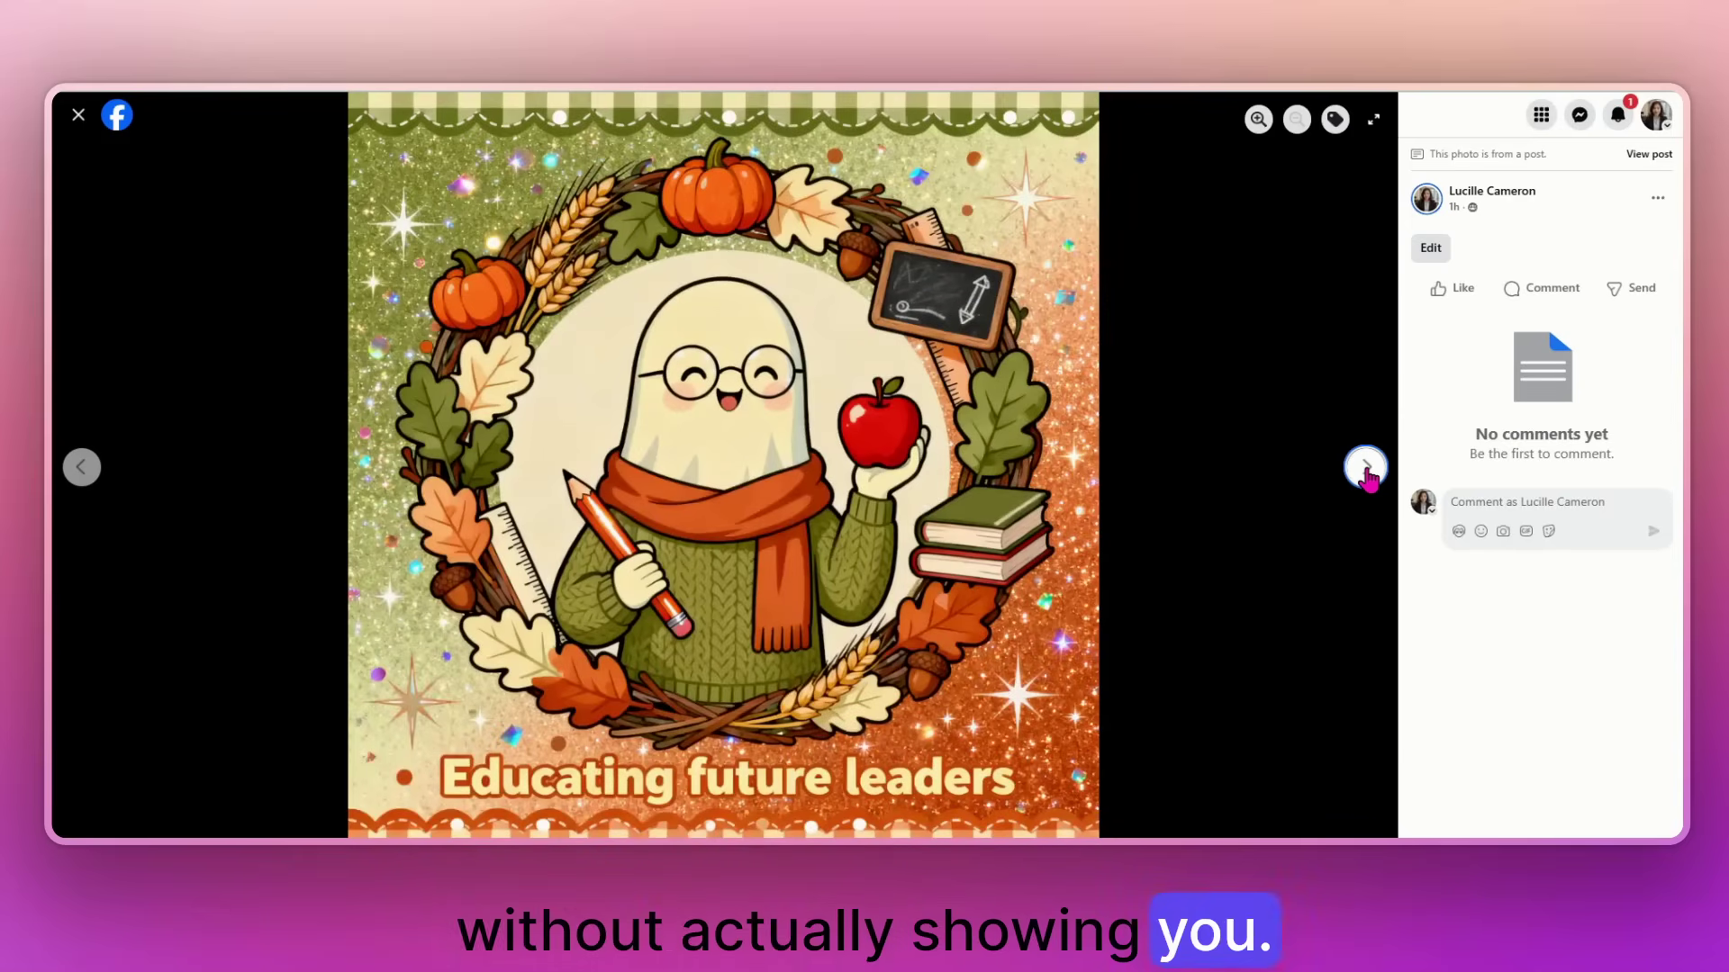
pyautogui.click(1368, 470)
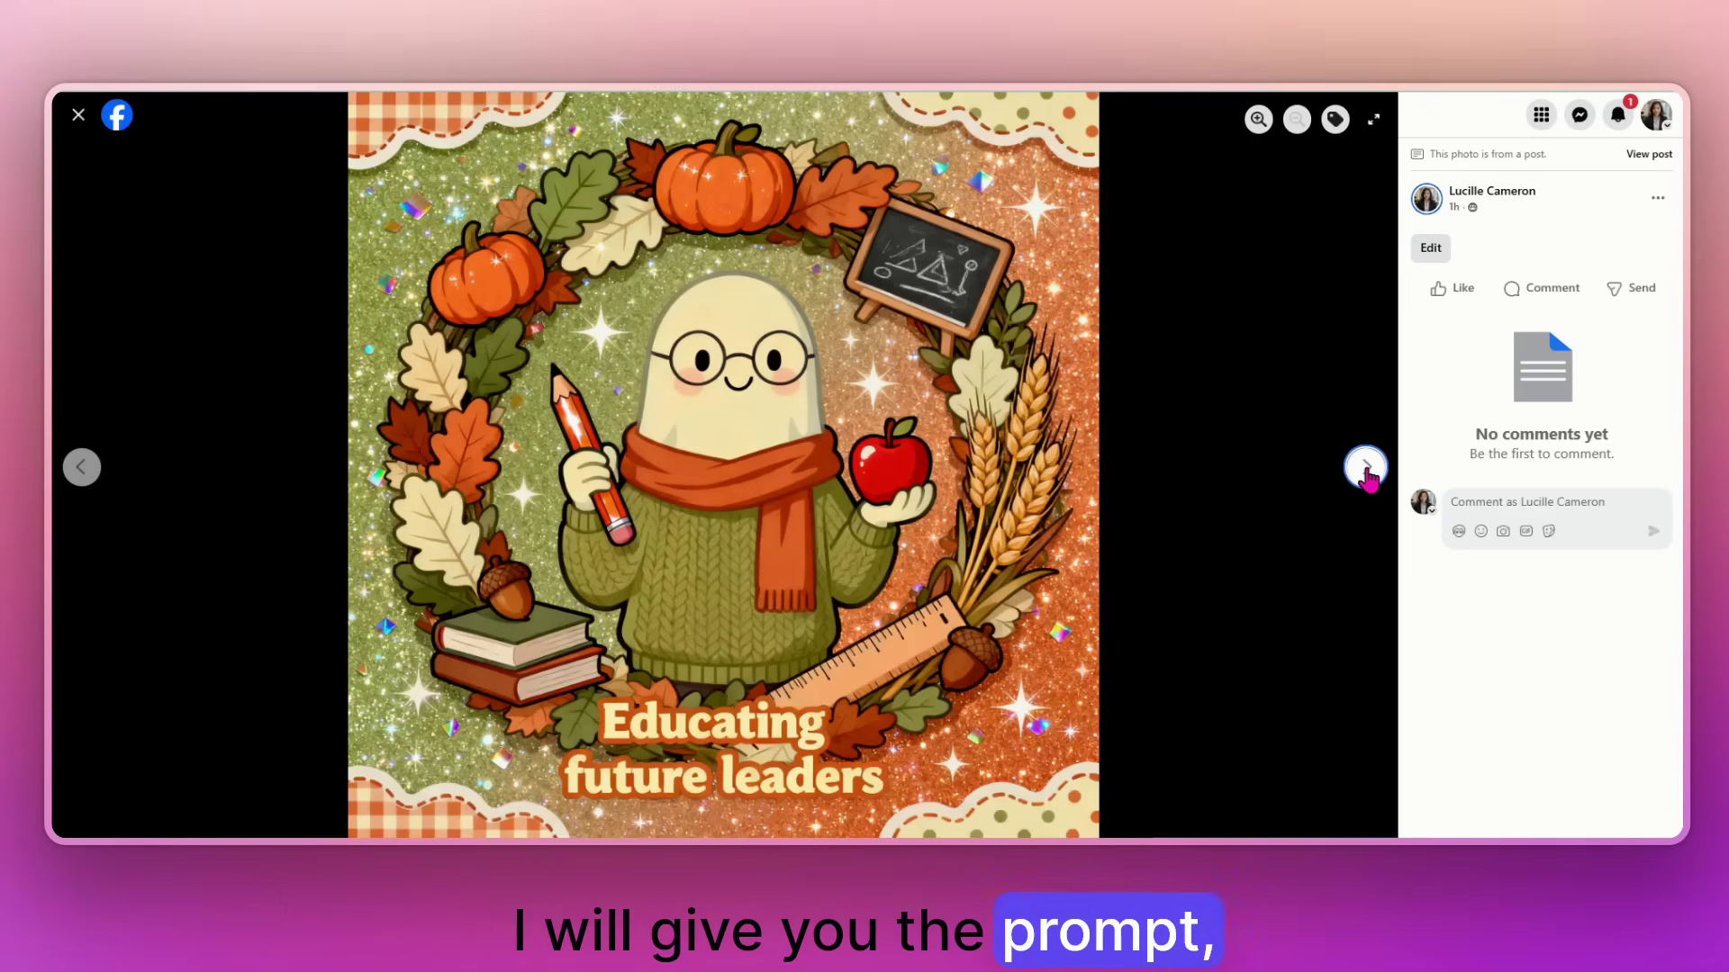
pyautogui.click(1367, 470)
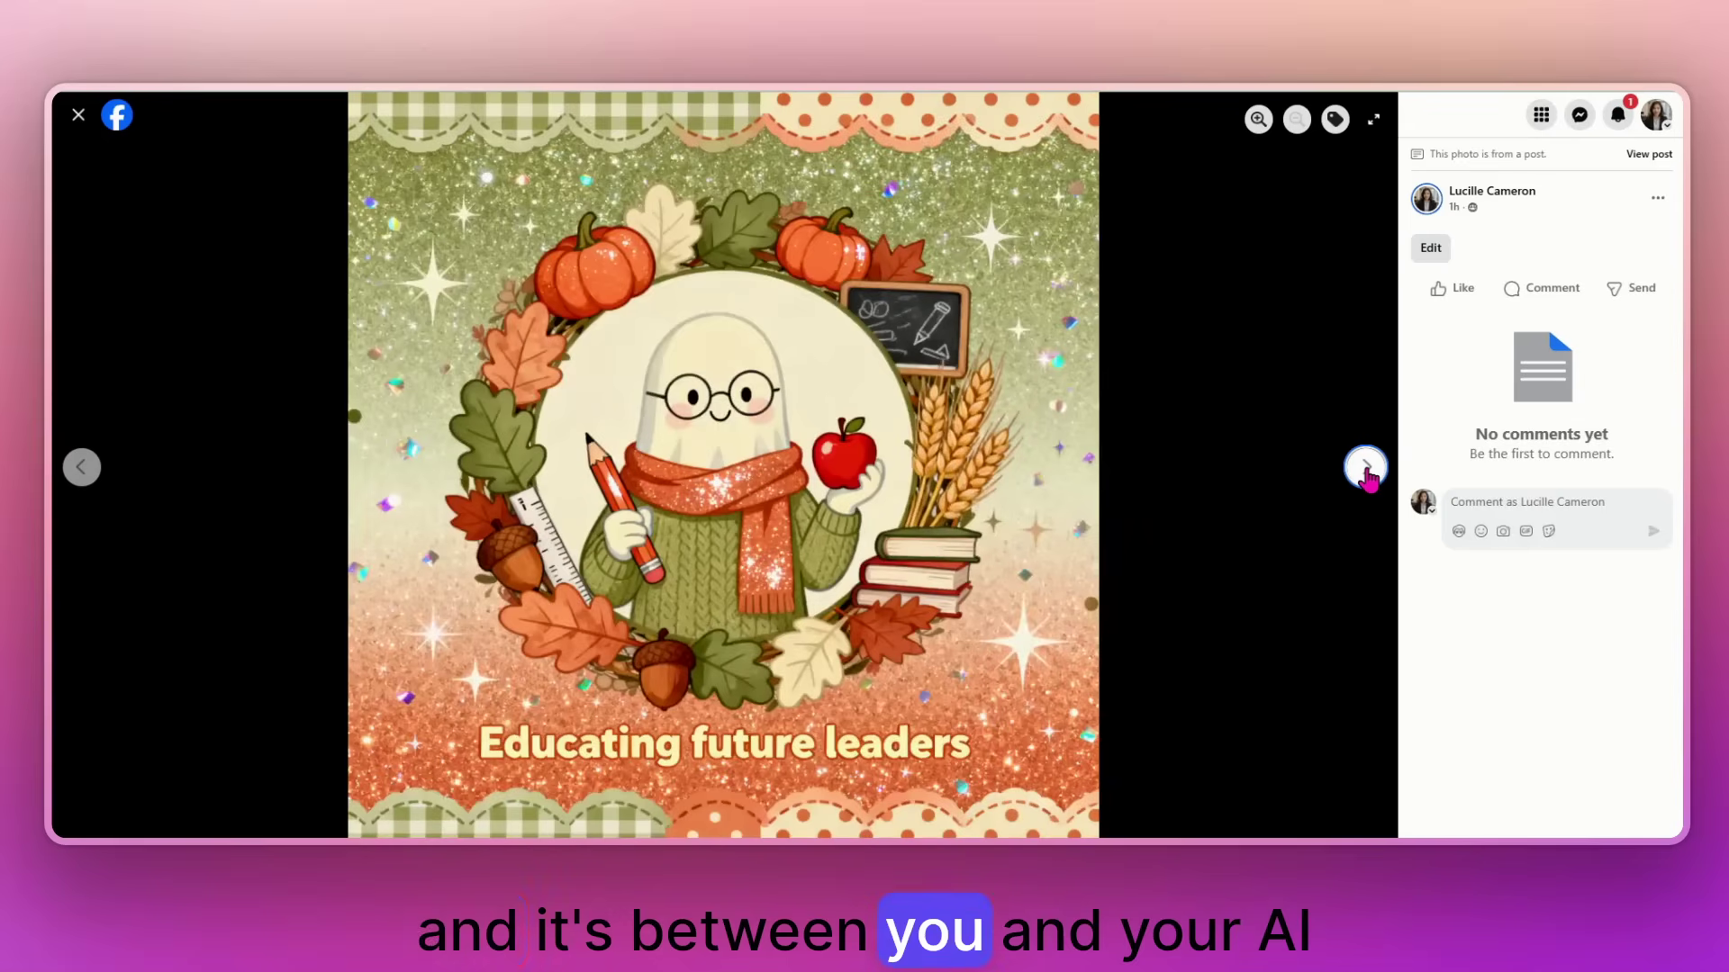
pyautogui.click(1365, 467)
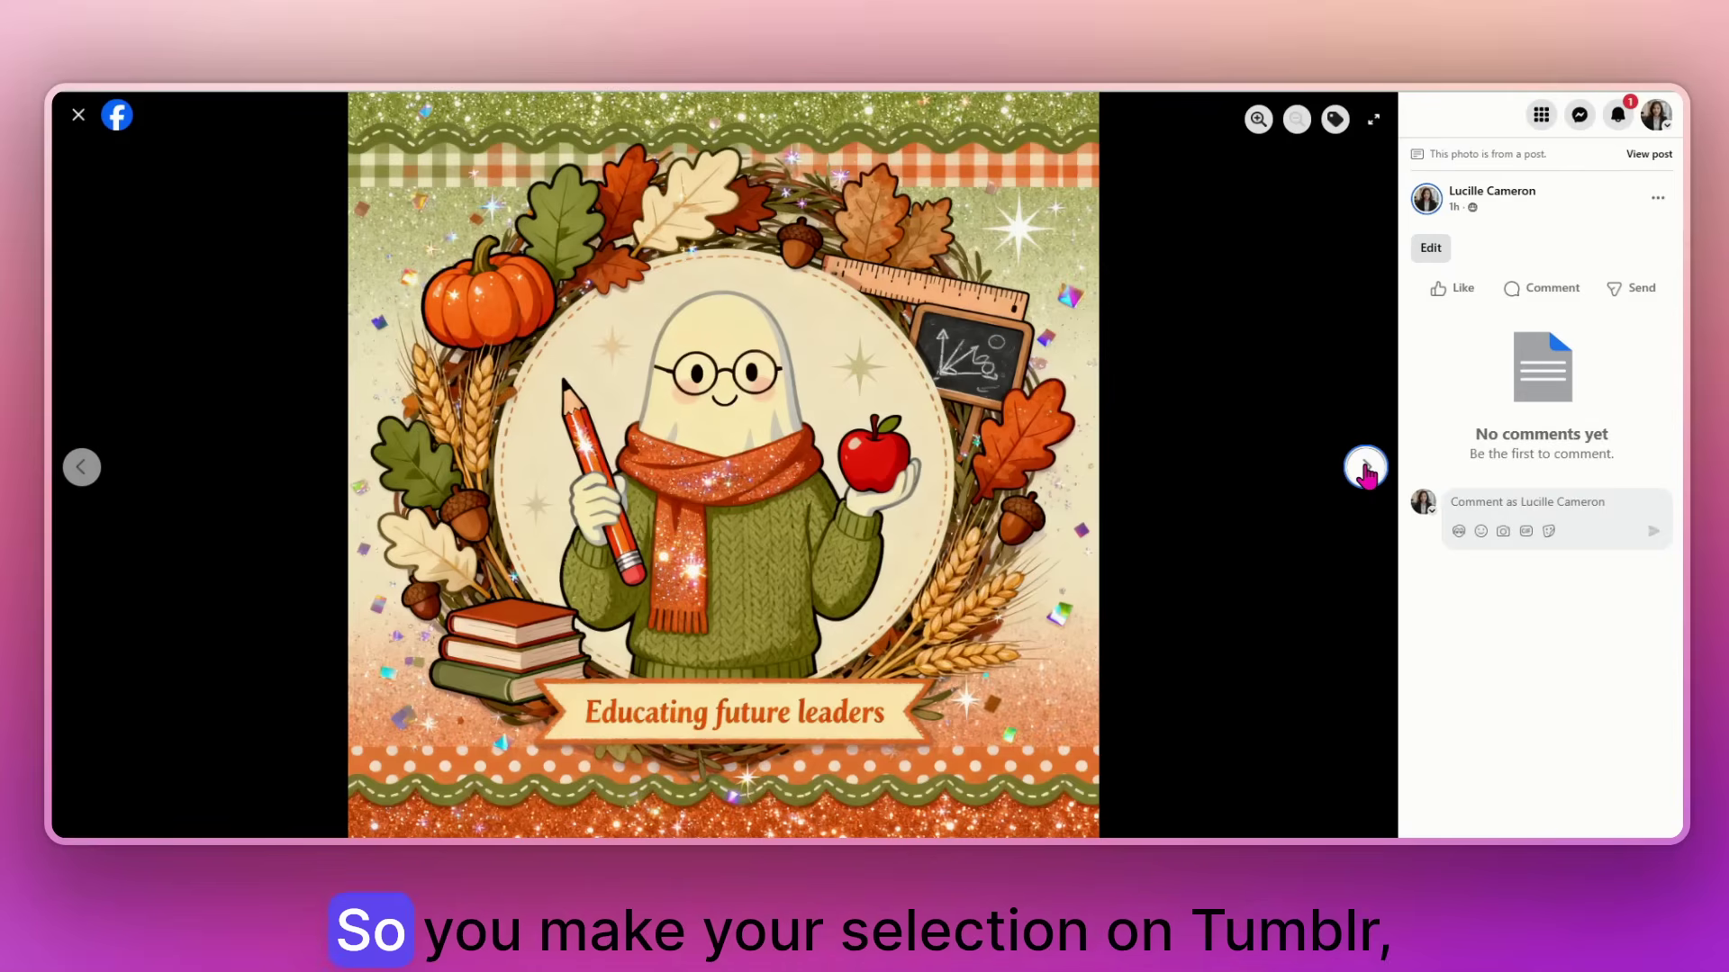
pyautogui.click(1365, 469)
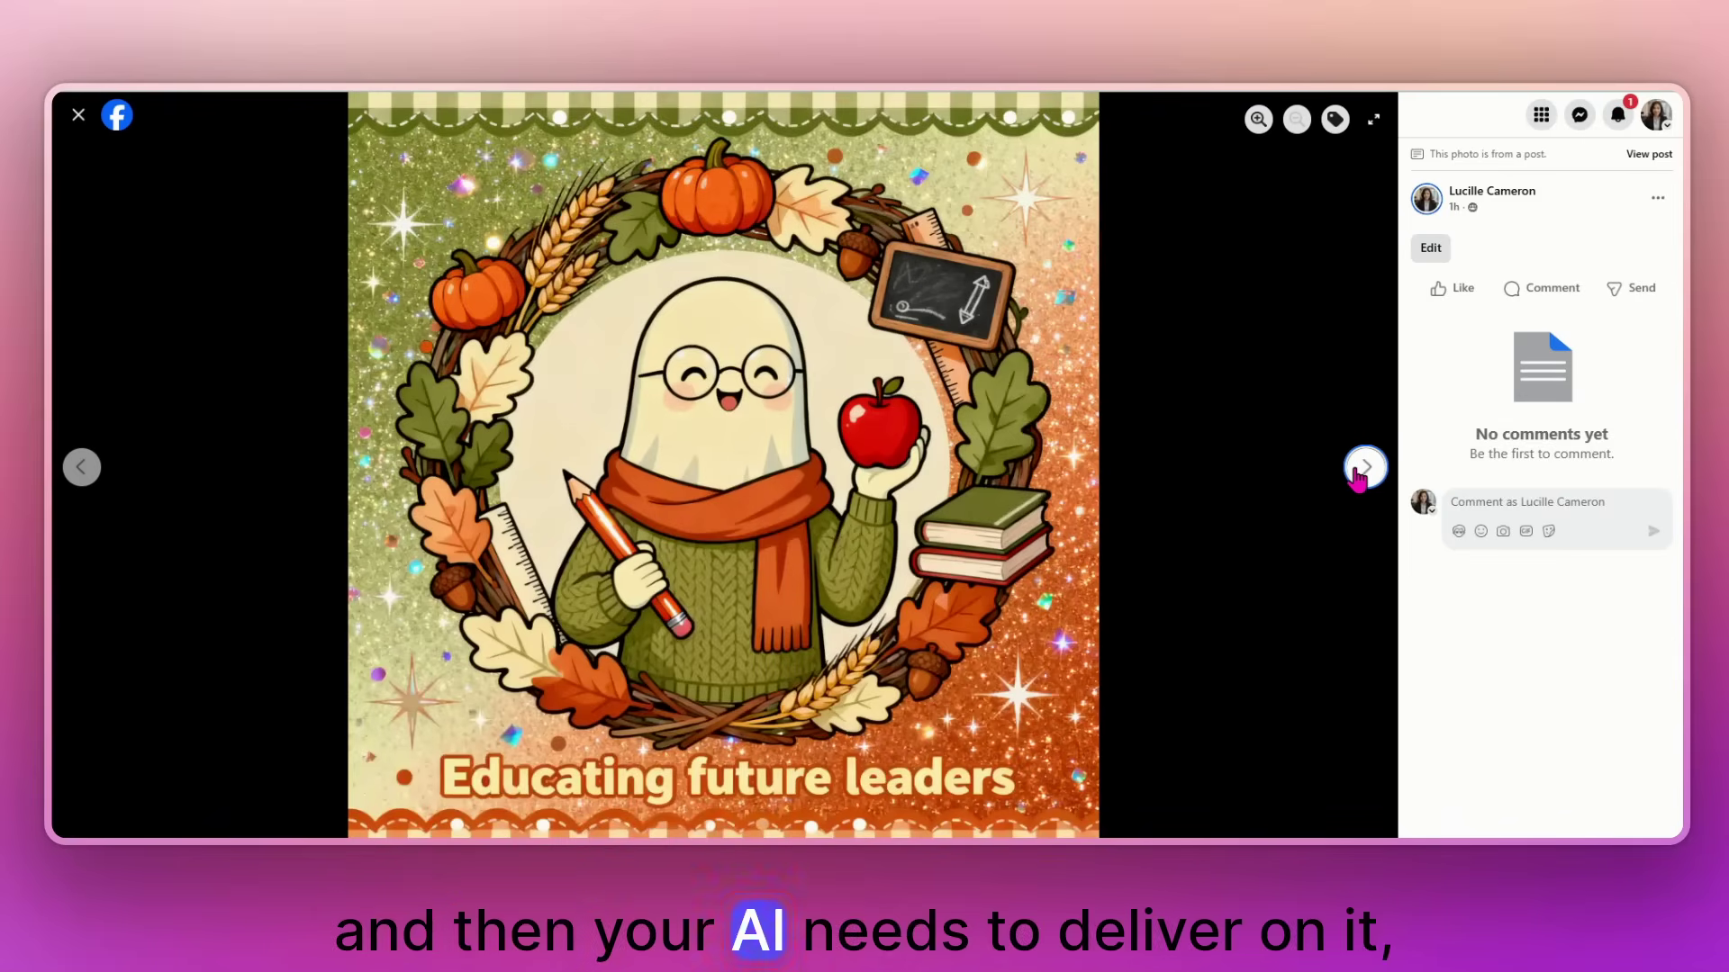
pyautogui.click(1361, 472)
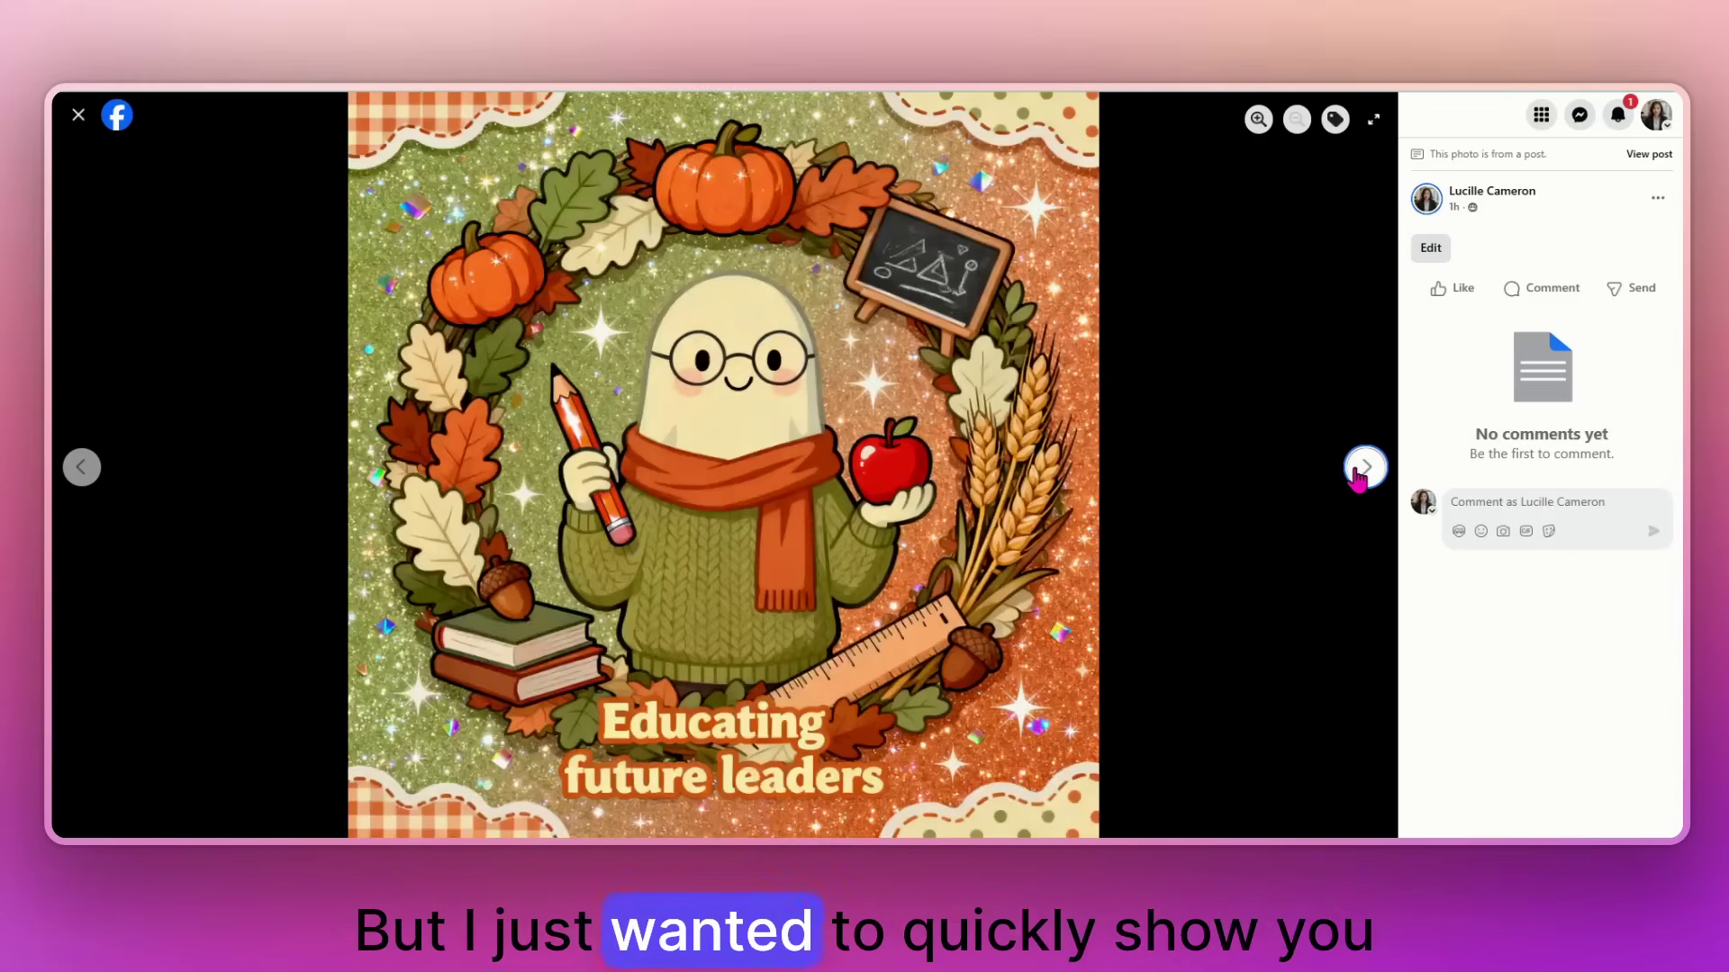